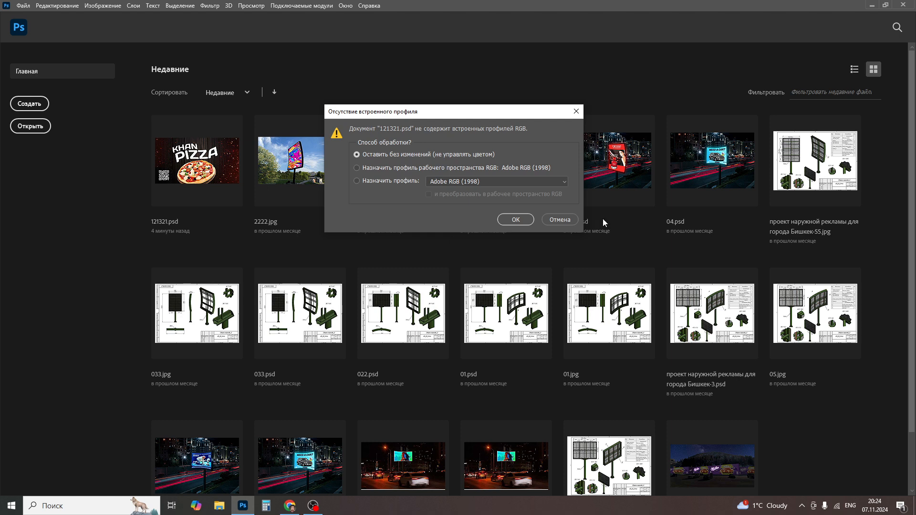
Step: Open 121321.psd with its colours left unmanaged, view the finished pizza banner and close the file
{"action": "left_click", "coordinate": [516, 220]}
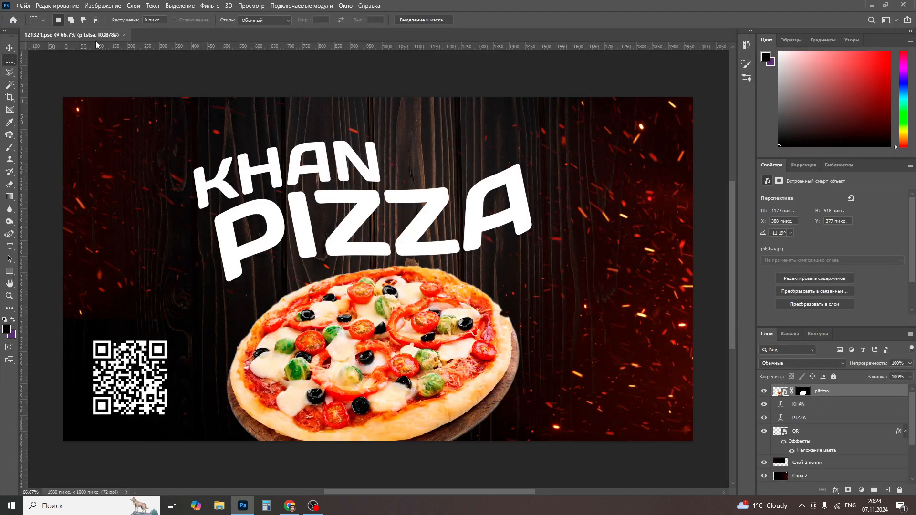
{"action": "left_click", "coordinate": [10, 48]}
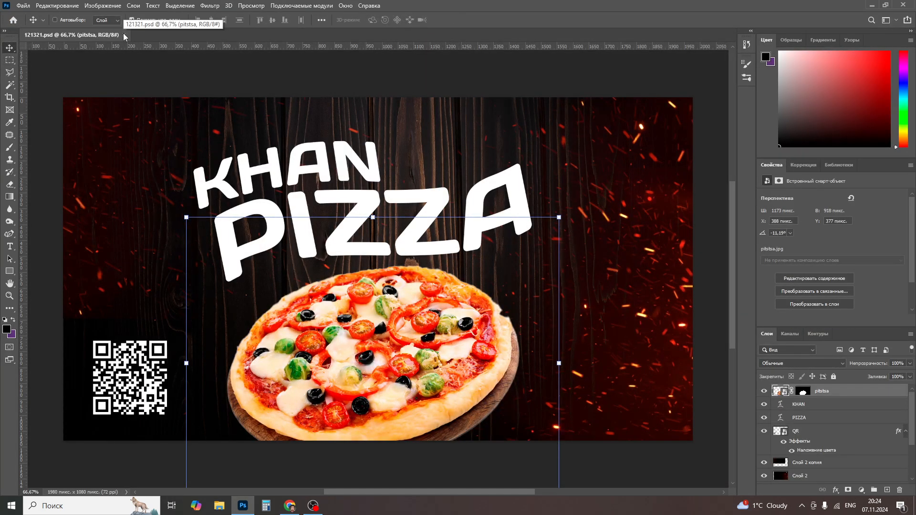
{"action": "left_click", "coordinate": [123, 35]}
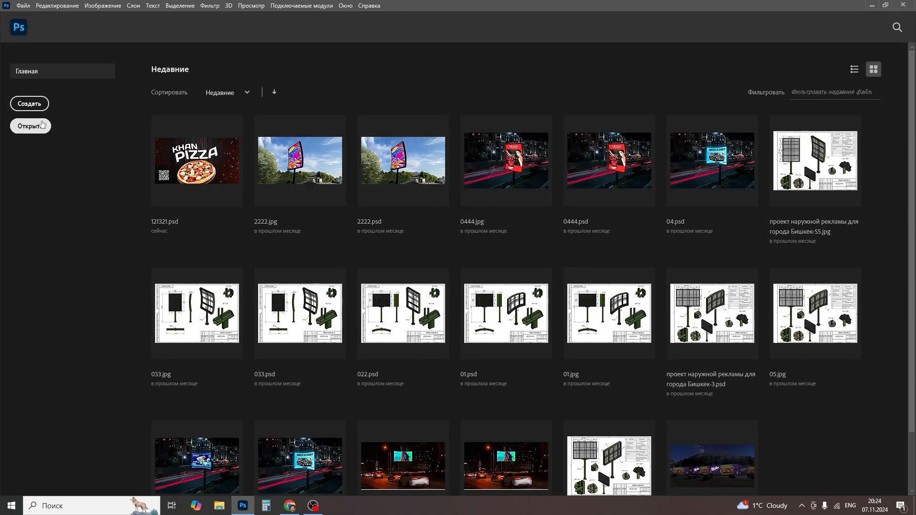
Step: Create a new 1980 × 1080 px document at 72 ppi in RGB with a white background
{"action": "left_click", "coordinate": [29, 104]}
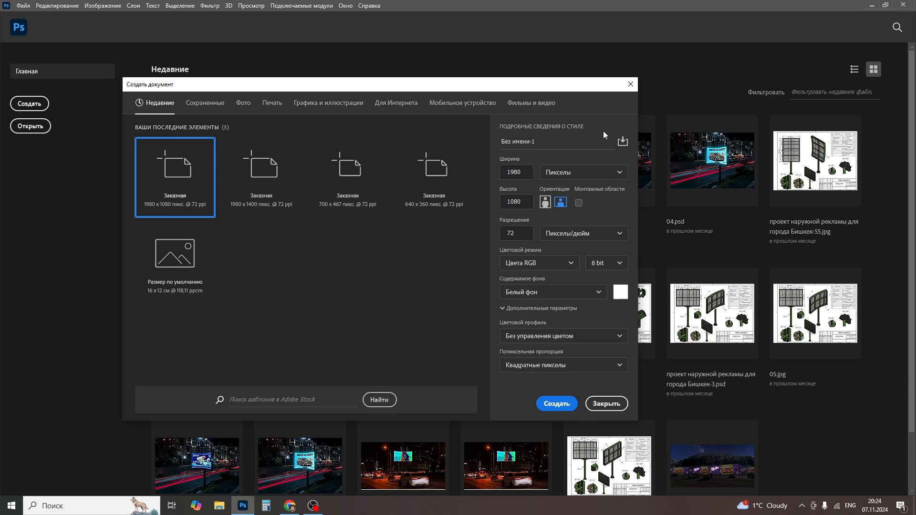
{"action": "left_click", "coordinate": [549, 404]}
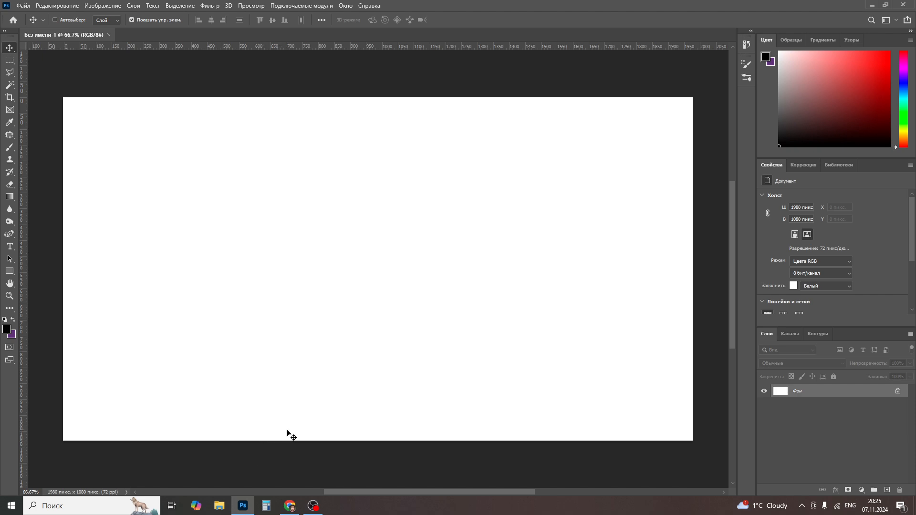
Step: Switch to Chrome and preview the first picture in the pizza image search results
{"action": "left_click", "coordinate": [289, 506]}
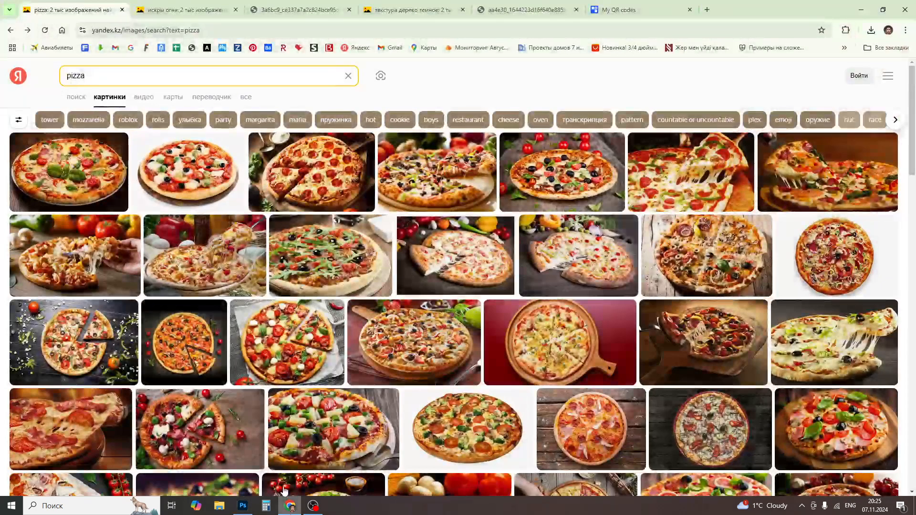
{"action": "left_click", "coordinate": [103, 72]}
{"action": "key", "text": "Escape"}
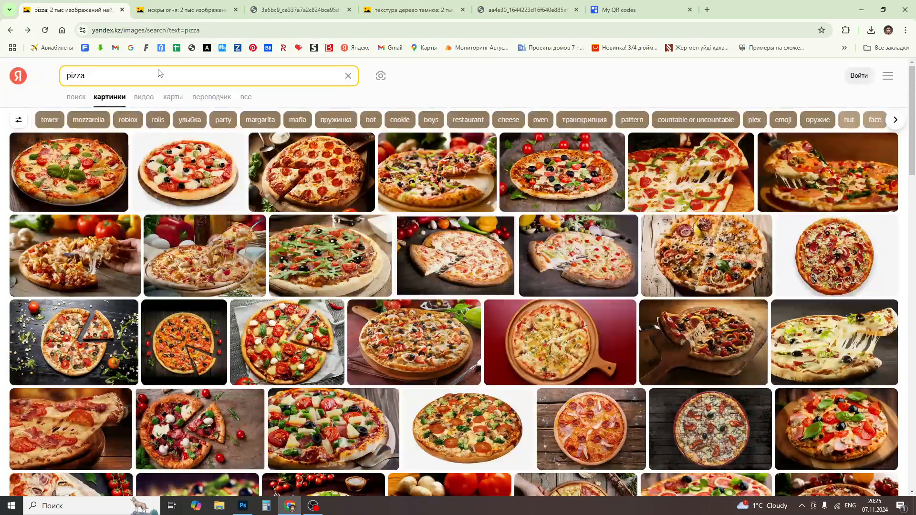
{"action": "mouse_move", "coordinate": [99, 150]}
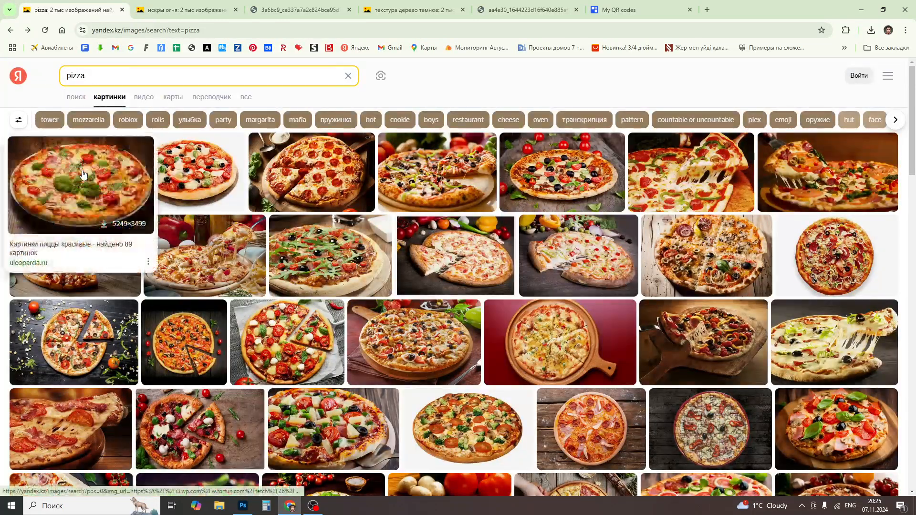
{"action": "left_click", "coordinate": [98, 150]}
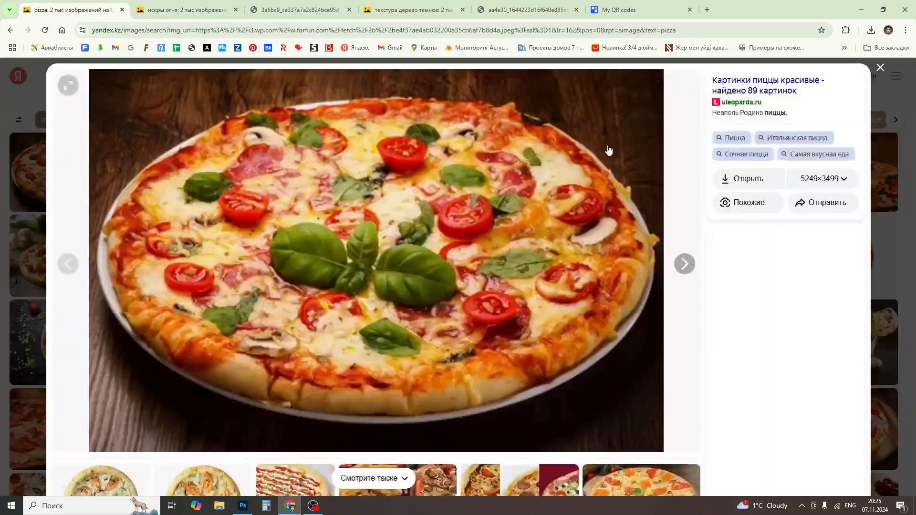
{"action": "left_click", "coordinate": [882, 70]}
Step: Open the full-size picture of the pizza on a round wooden board and bring up its save option
{"action": "left_click", "coordinate": [208, 195]}
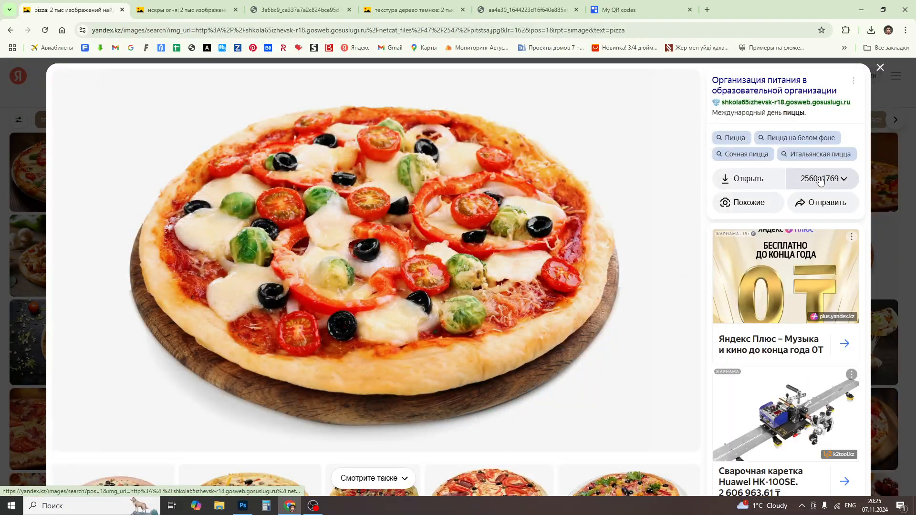
{"action": "left_click", "coordinate": [747, 178]}
{"action": "right_click", "coordinate": [422, 267]}
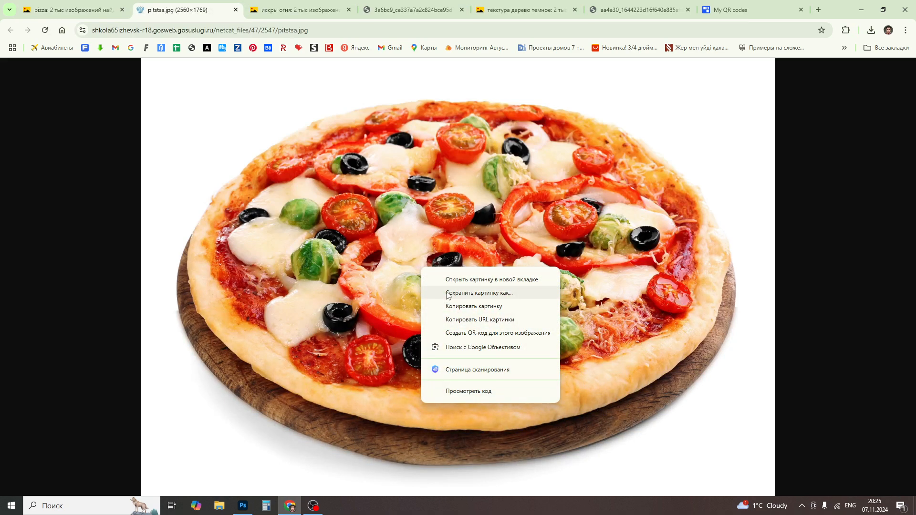
{"action": "left_click", "coordinate": [448, 293]}
{"action": "key", "text": "Escape"}
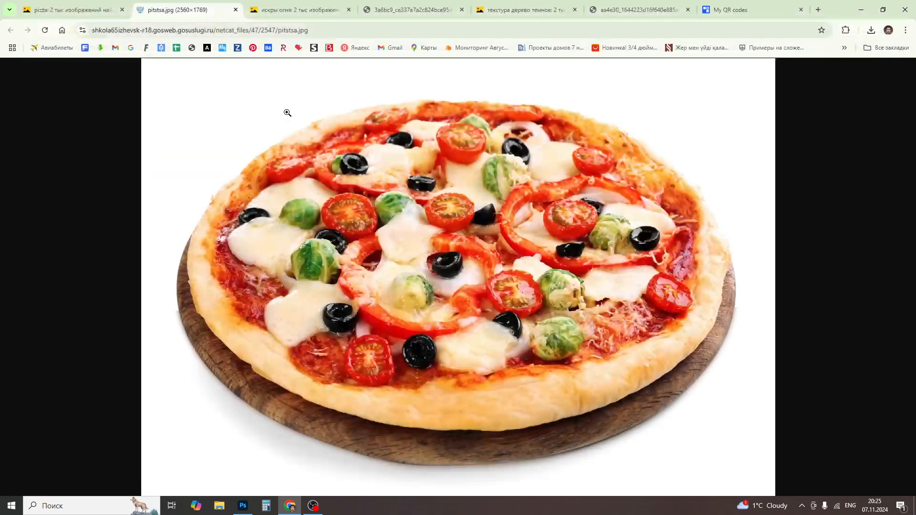
Step: Switch back to Photoshop and undock the blank document into its own floating window
{"action": "left_click", "coordinate": [243, 506]}
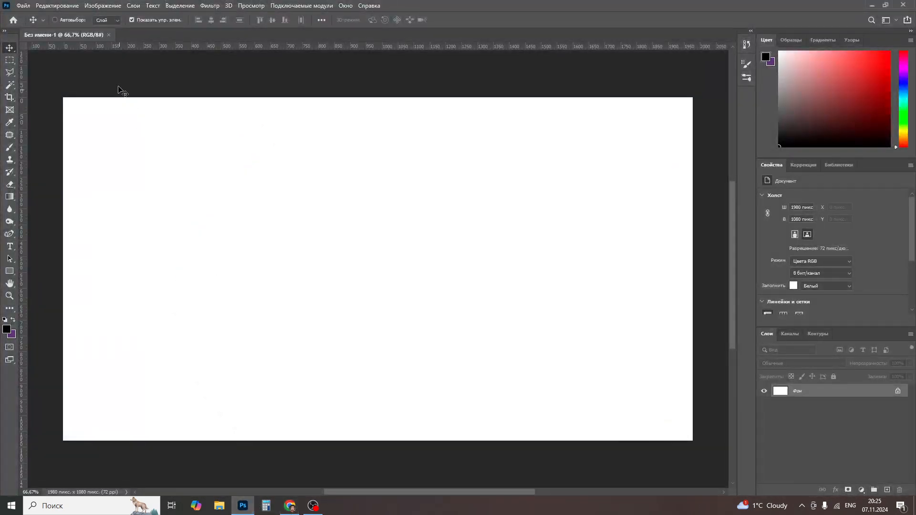
{"action": "left_click_drag", "start_coordinate": [152, 34], "coordinate": [176, 60]}
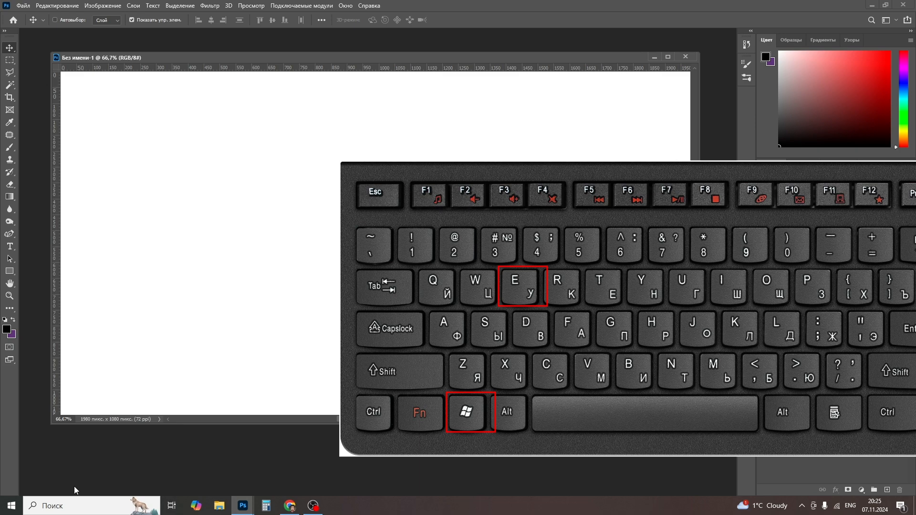
Step: Locate the pitstsa image in the pizza folder in File Explorer and place it in the blank document
{"action": "key", "text": "super+e"}
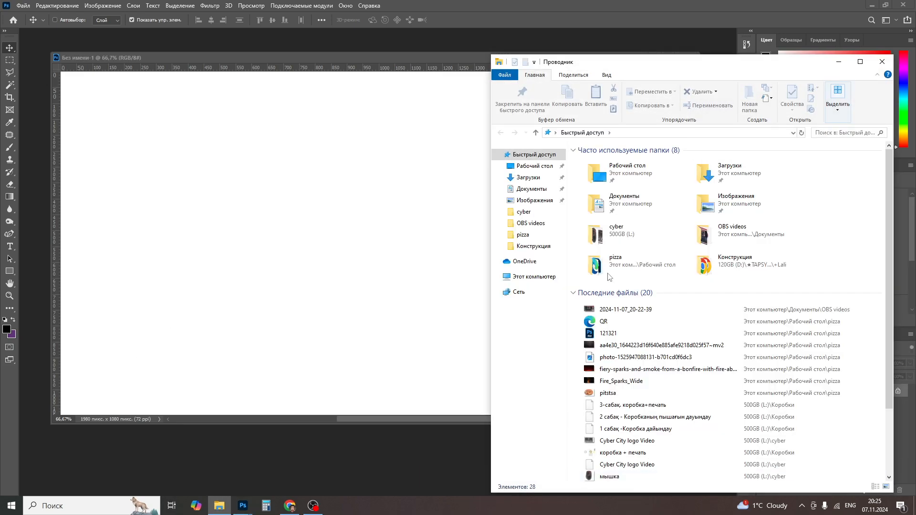
{"action": "left_click", "coordinate": [607, 398]}
{"action": "right_click", "coordinate": [606, 399]}
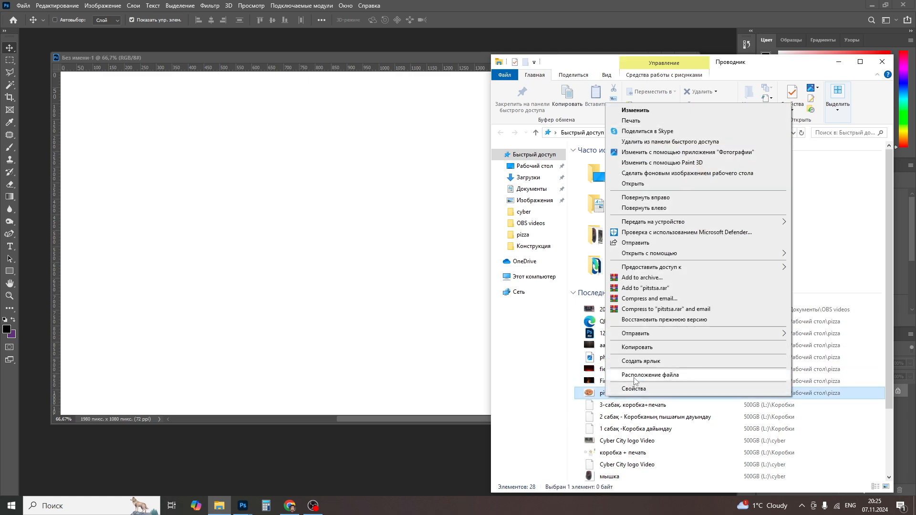
{"action": "left_click", "coordinate": [635, 381]}
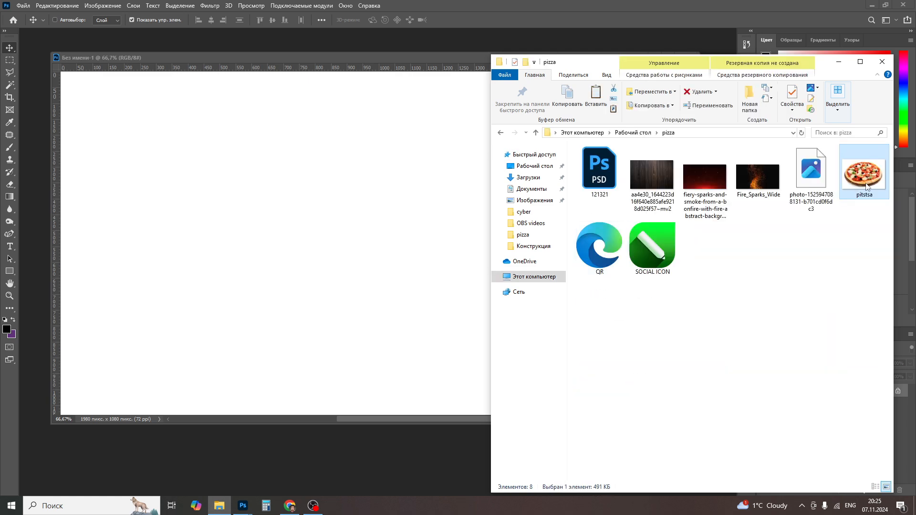
{"action": "left_click_drag", "start_coordinate": [868, 178], "coordinate": [353, 271]}
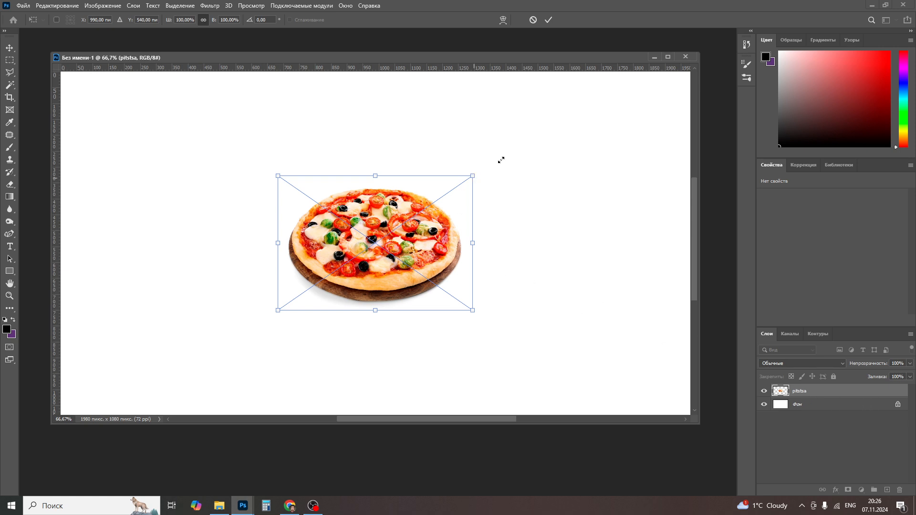
Step: Enlarge the placed pizza to about 1200 × 829 px and position it at about X 444, Y 178 px
{"action": "left_click_drag", "start_coordinate": [472, 175], "coordinate": [576, 123]}
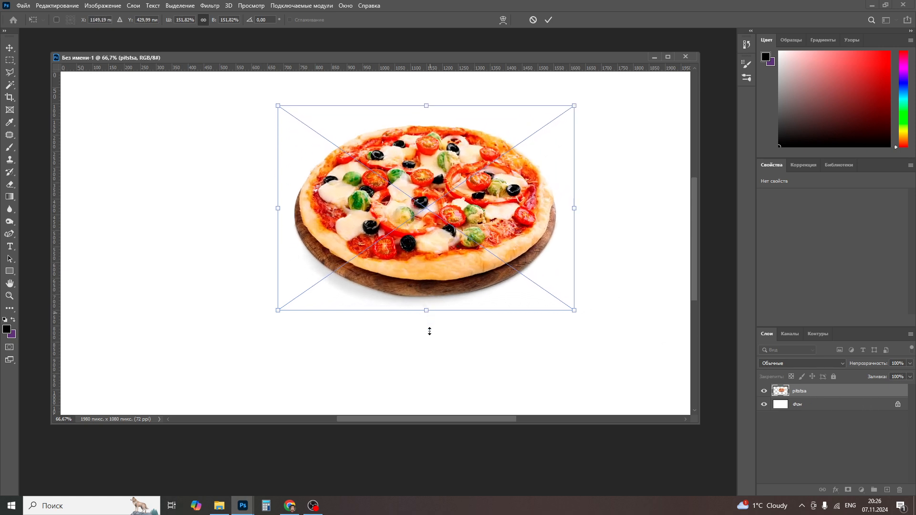
{"action": "left_click_drag", "start_coordinate": [429, 332], "coordinate": [428, 371]}
{"action": "key", "text": "Return"}
{"action": "left_click_drag", "start_coordinate": [505, 212], "coordinate": [501, 230]}
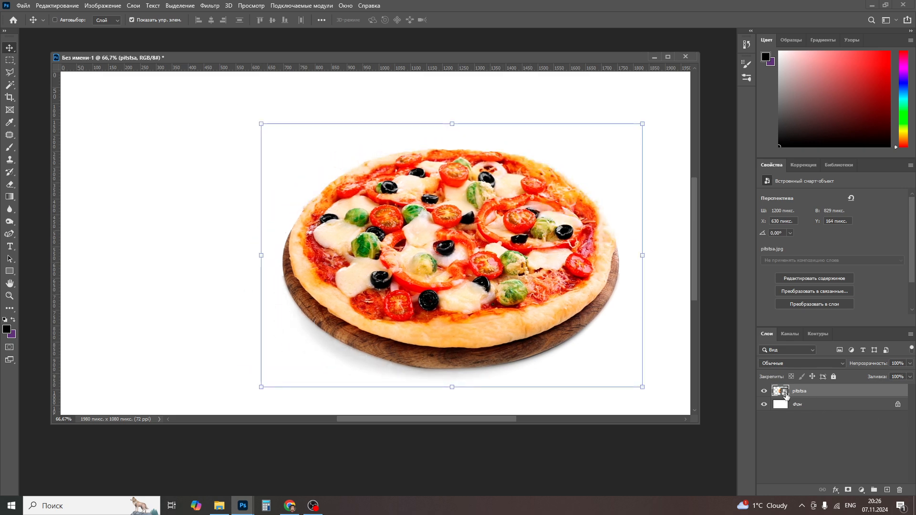
{"action": "right_click", "coordinate": [803, 393]}
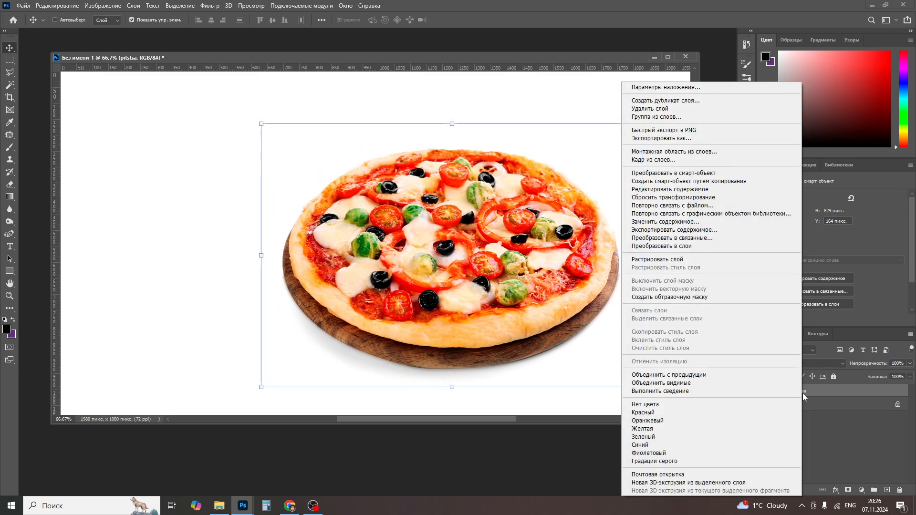
{"action": "left_click", "coordinate": [831, 390]}
{"action": "left_click_drag", "start_coordinate": [535, 285], "coordinate": [444, 273]}
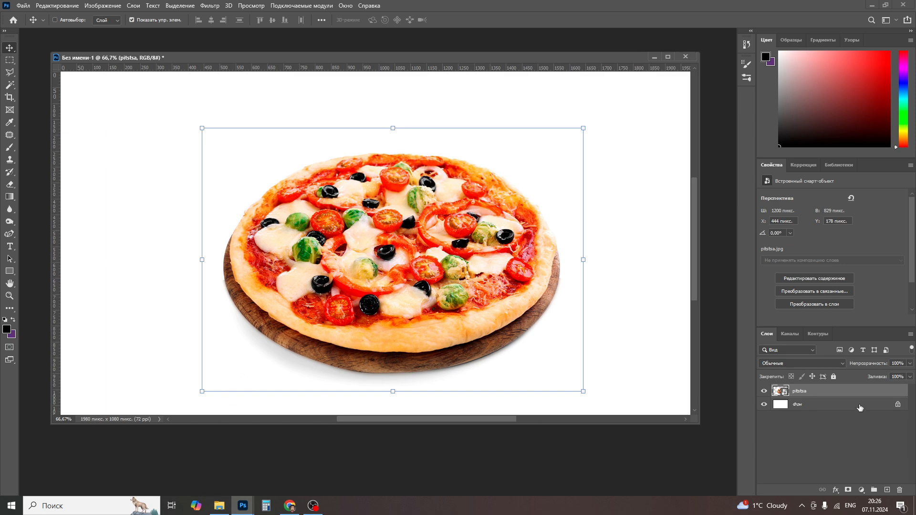
Step: Select the Фон layer and switch to Chrome to view the image results for "текстура дерево темное"
{"action": "left_click", "coordinate": [830, 405]}
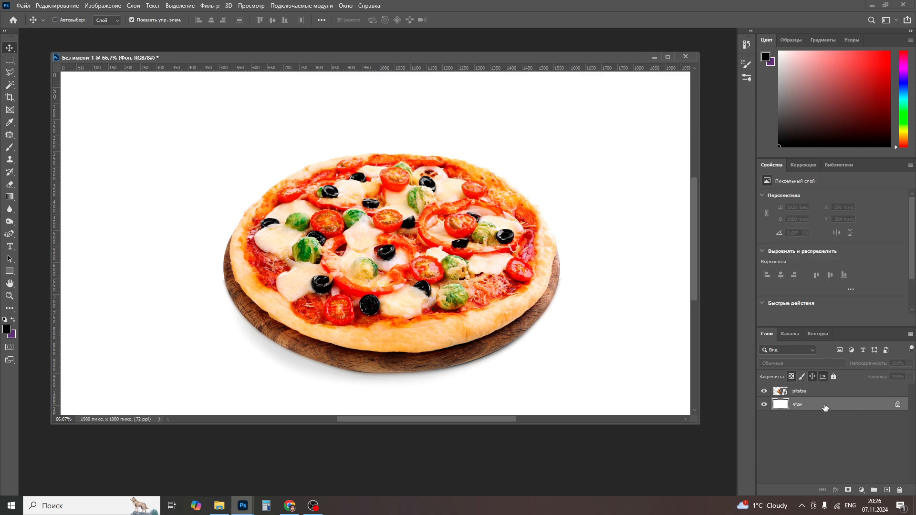
{"action": "left_click", "coordinate": [219, 506]}
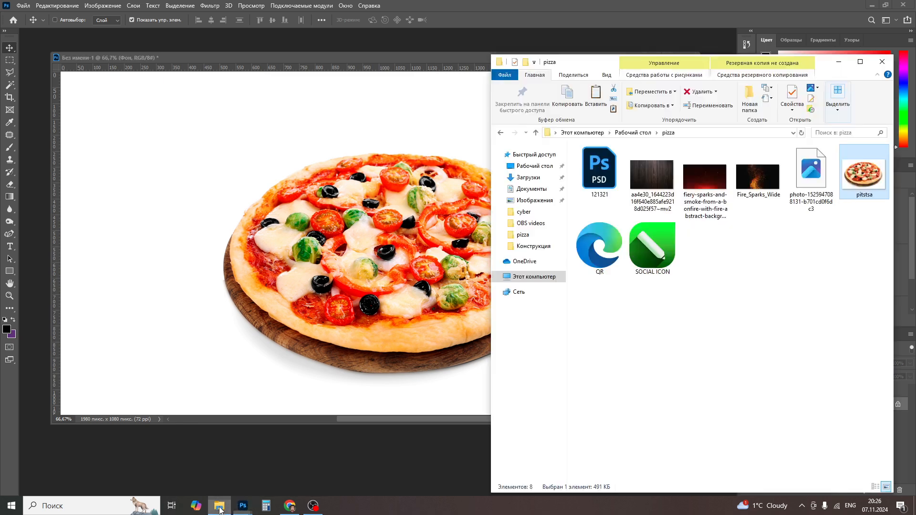
{"action": "left_click", "coordinate": [296, 505]}
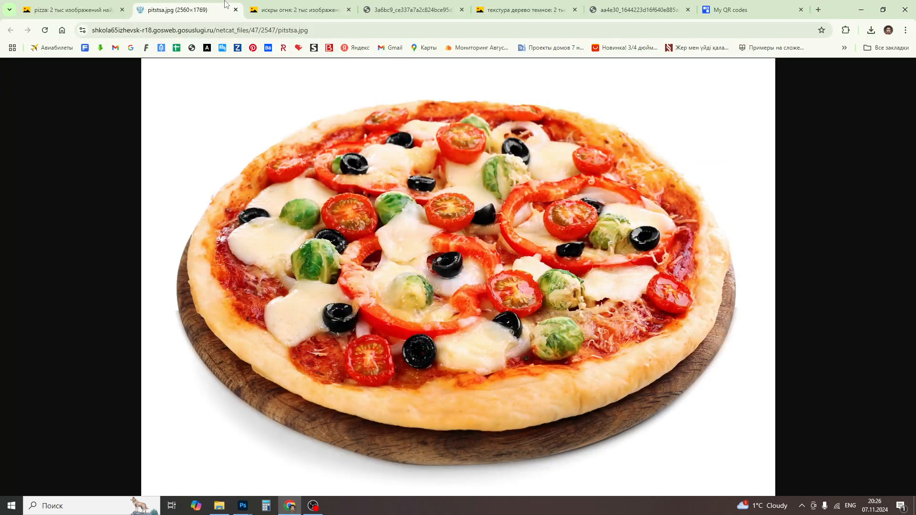
{"action": "left_click", "coordinate": [479, 4]}
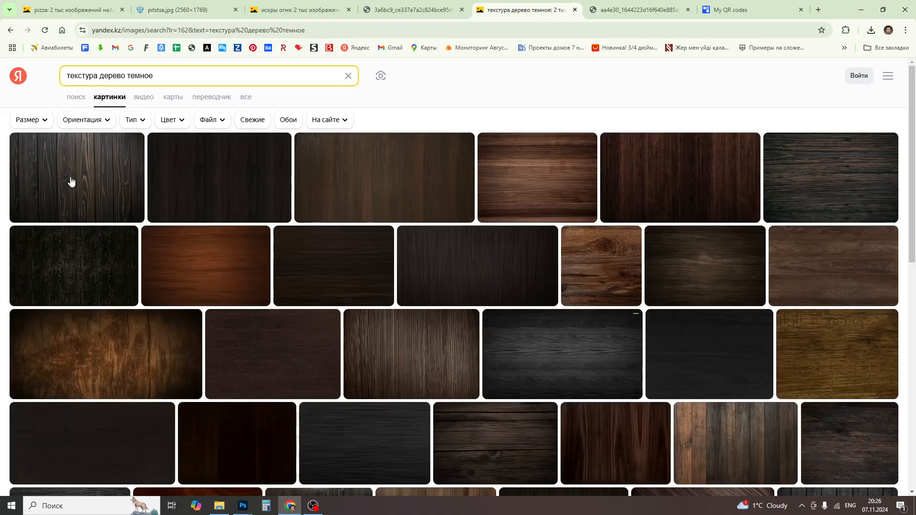
{"action": "left_click", "coordinate": [168, 76]}
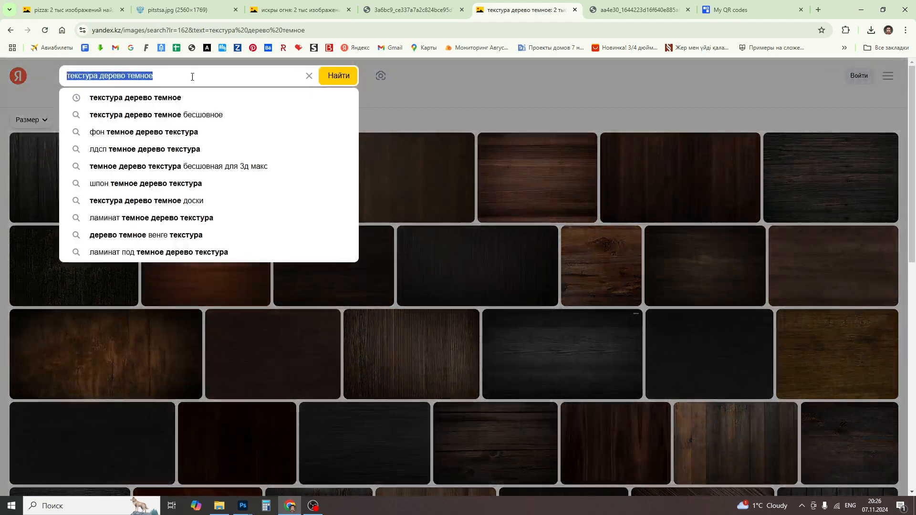
{"action": "left_click", "coordinate": [417, 88]}
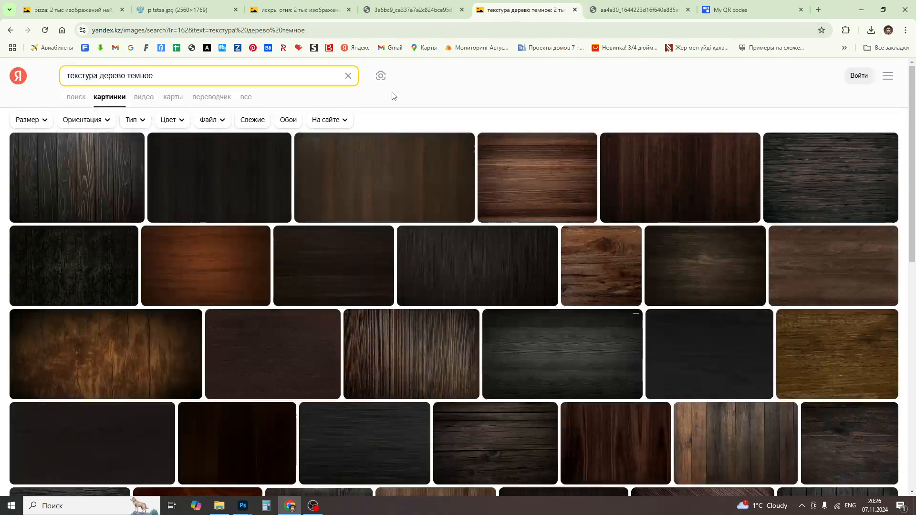
{"action": "mouse_move", "coordinate": [93, 171]}
Step: View the full-size dark wood plank texture and bring up its save dialog
{"action": "left_click", "coordinate": [626, 5]}
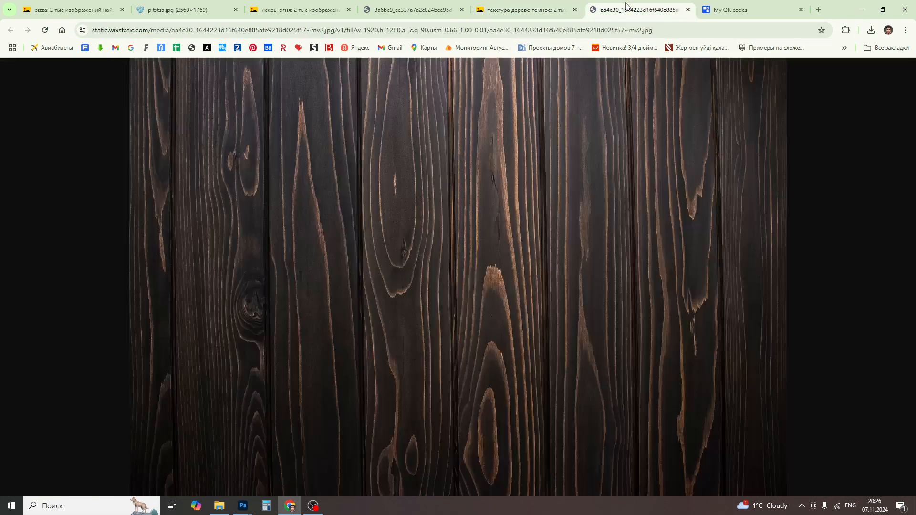
{"action": "right_click", "coordinate": [487, 235]}
{"action": "left_click", "coordinate": [508, 259]}
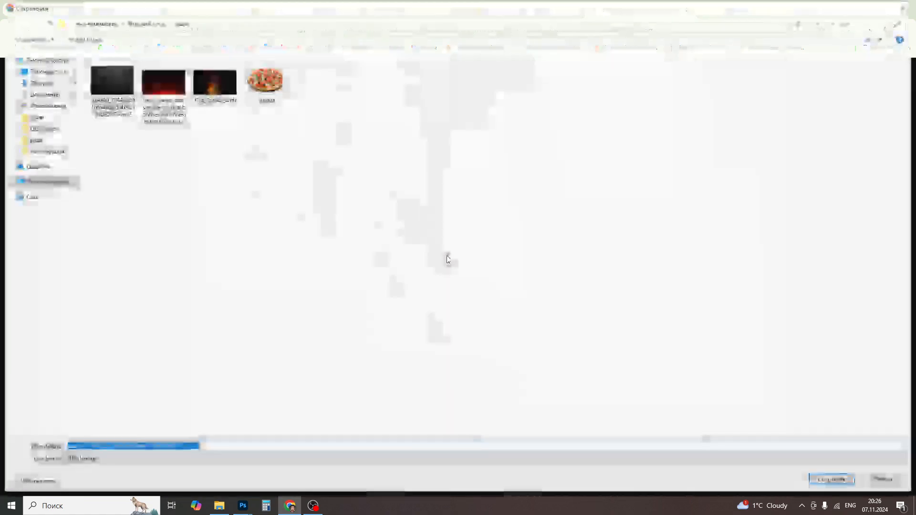
{"action": "key", "text": "Escape"}
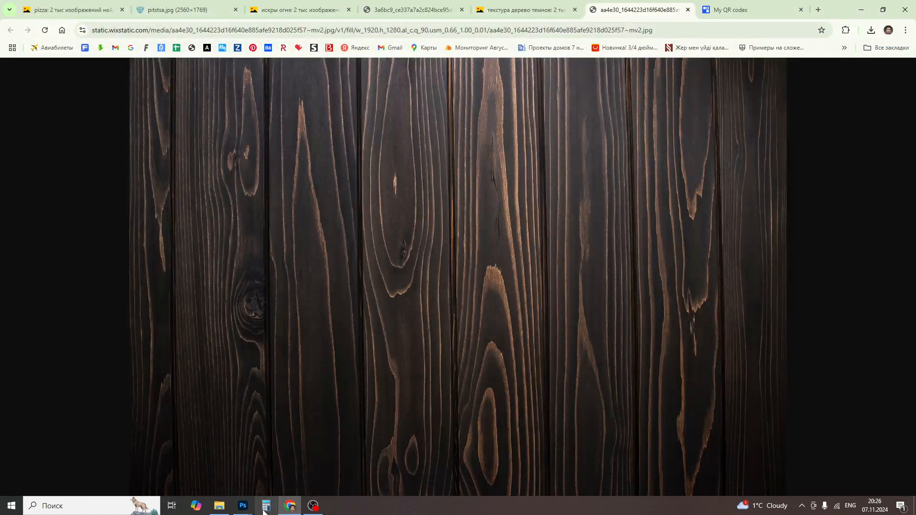
Step: Place the dark wood texture from the pizza folder beneath the pizza and scale it to 37.10% to cover the canvas
{"action": "left_click", "coordinate": [219, 506]}
{"action": "left_click_drag", "start_coordinate": [652, 177], "coordinate": [394, 200]}
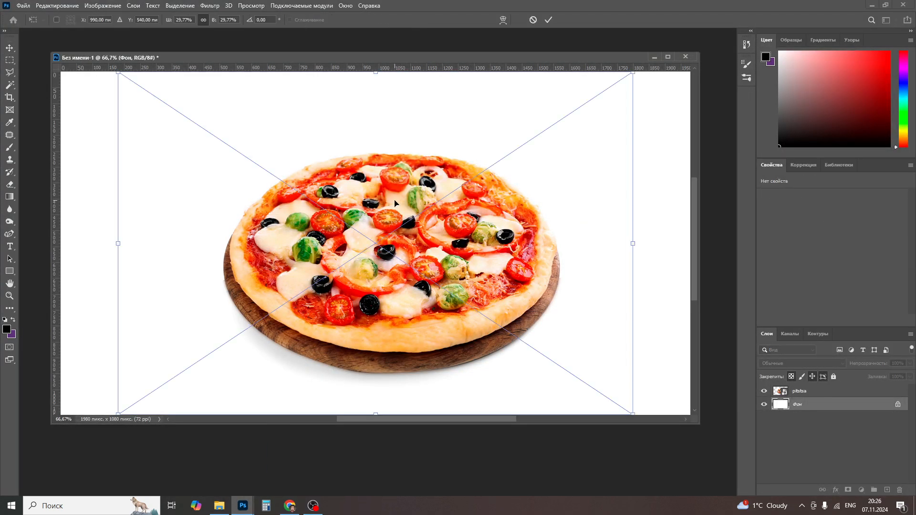
{"action": "scroll", "coordinate": [439, 227], "scroll_direction": "down", "scroll_amount": 1}
{"action": "scroll", "coordinate": [562, 243], "scroll_direction": "down", "scroll_amount": 2}
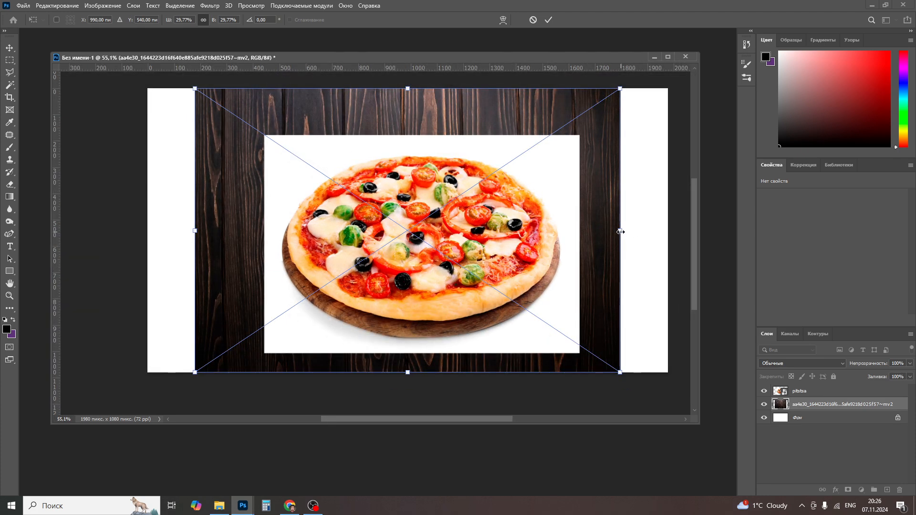
{"action": "left_click_drag", "start_coordinate": [620, 232], "coordinate": [673, 230]}
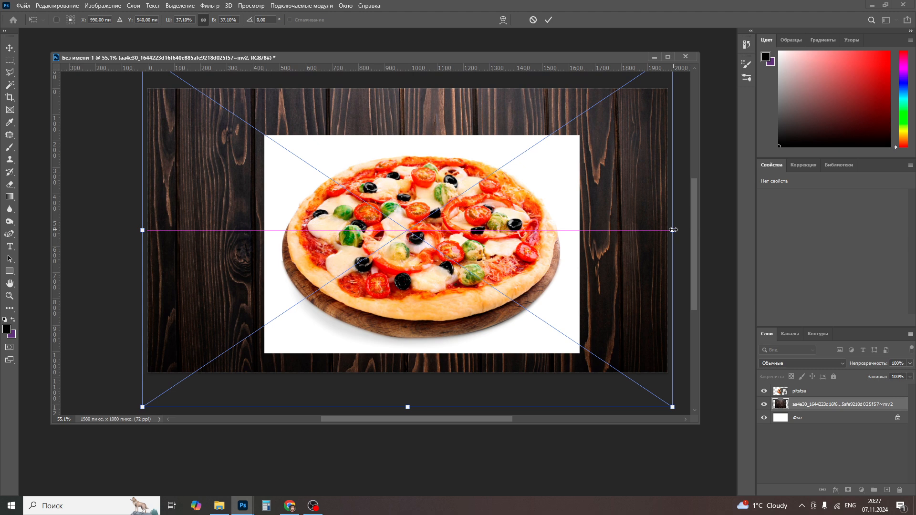
{"action": "key", "text": "Return"}
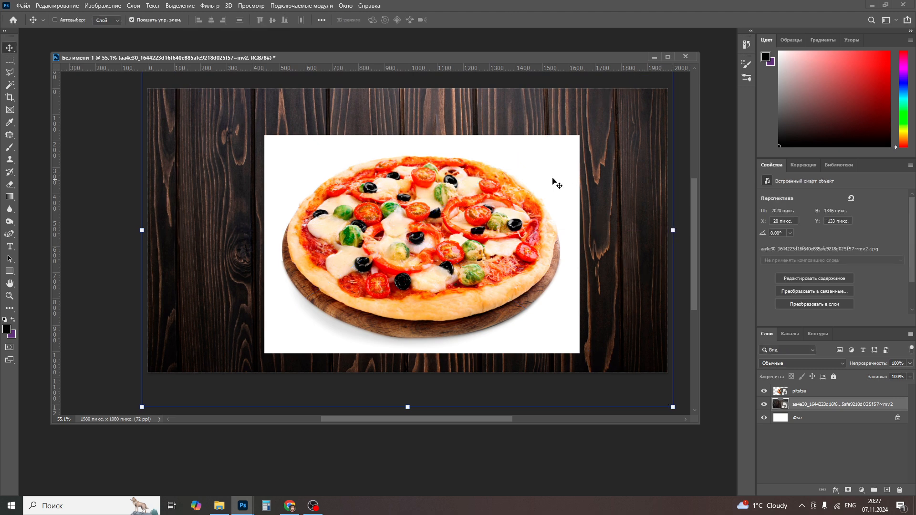
Step: Select the pizza layer and create an automatic Subject selection around the pizza and its board
{"action": "right_click", "coordinate": [485, 179]}
{"action": "left_click", "coordinate": [499, 186]}
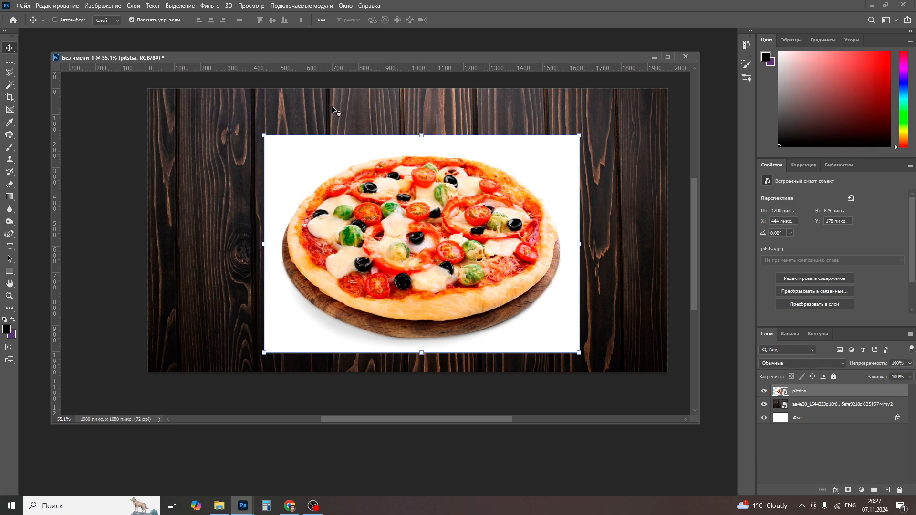
{"action": "left_click", "coordinate": [180, 6]}
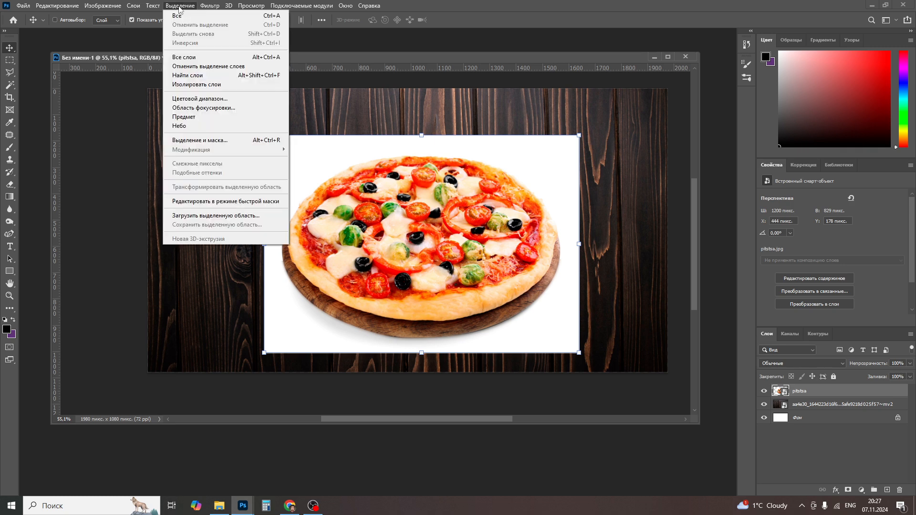
{"action": "left_click", "coordinate": [189, 117]}
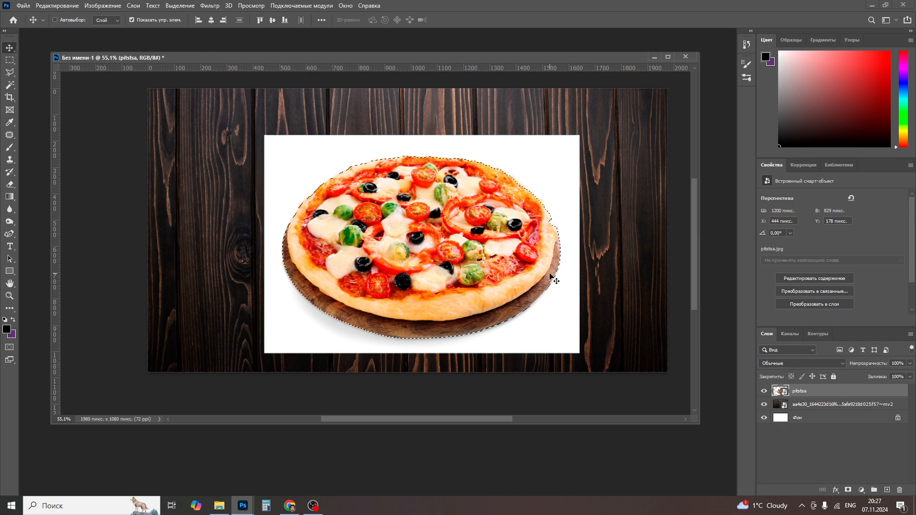
Step: Add the missed piece of crust on the pizza's right edge to the selection with the freehand Lasso
{"action": "key", "text": "z"}
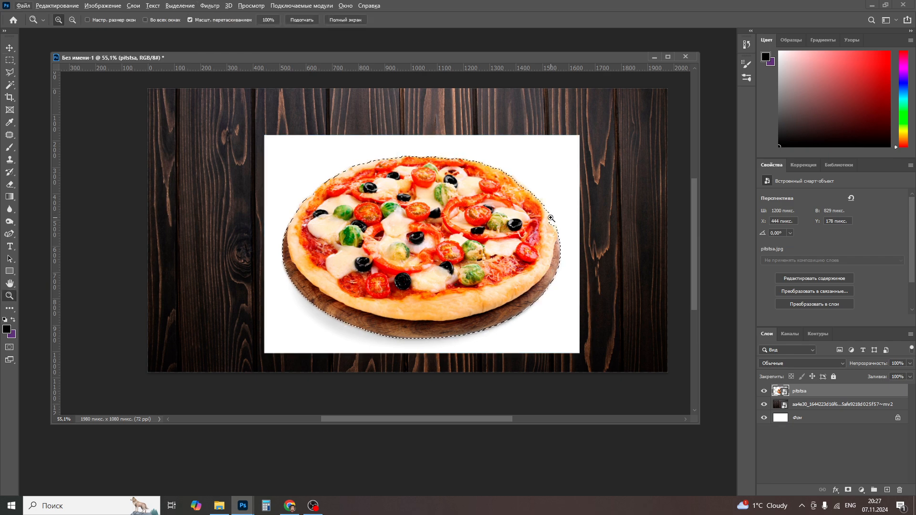
{"action": "left_click_drag", "start_coordinate": [551, 218], "coordinate": [587, 254]}
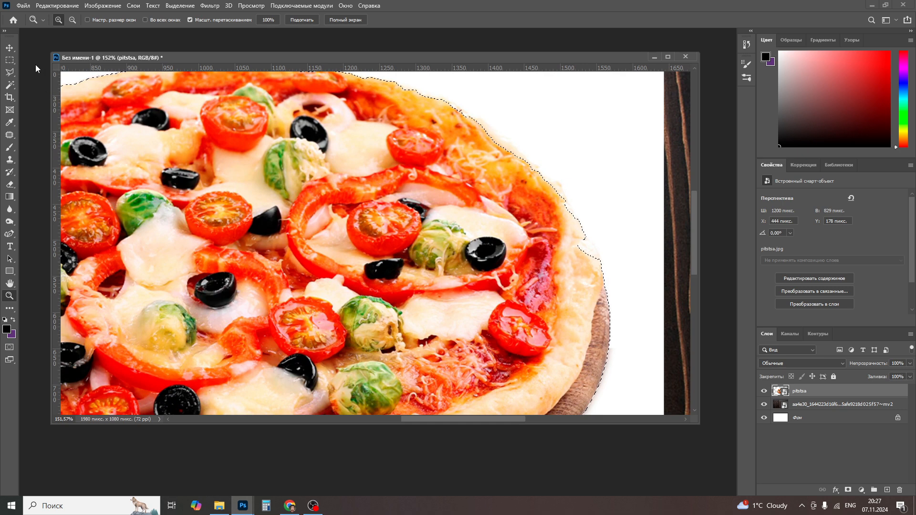
{"action": "left_click", "coordinate": [10, 73]}
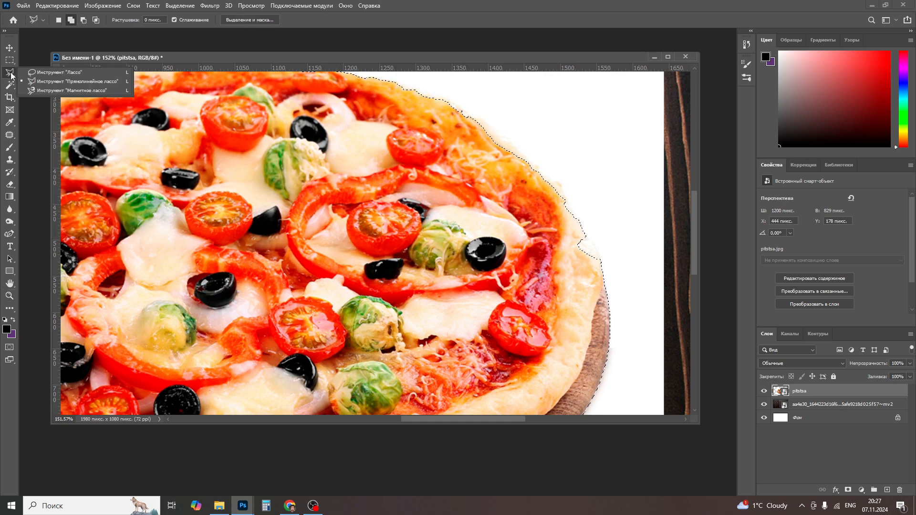
{"action": "left_click", "coordinate": [48, 73]}
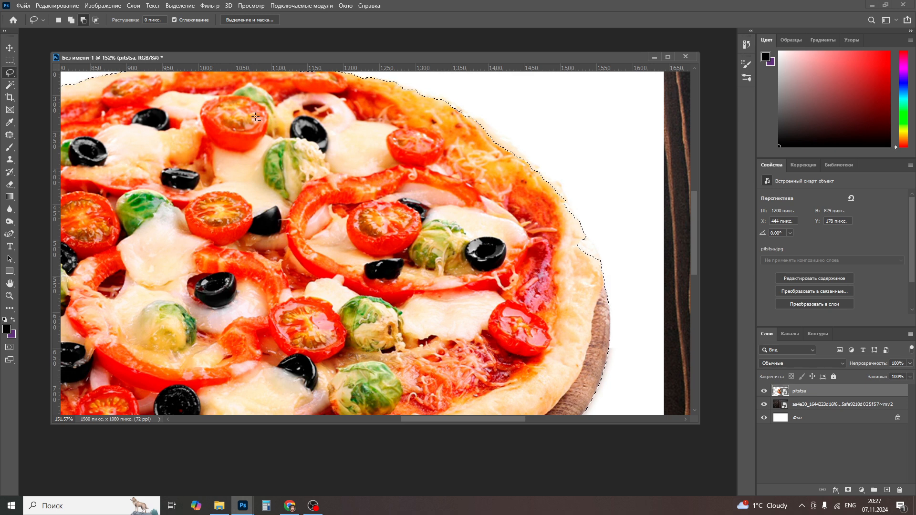
{"action": "left_click", "coordinate": [71, 19]}
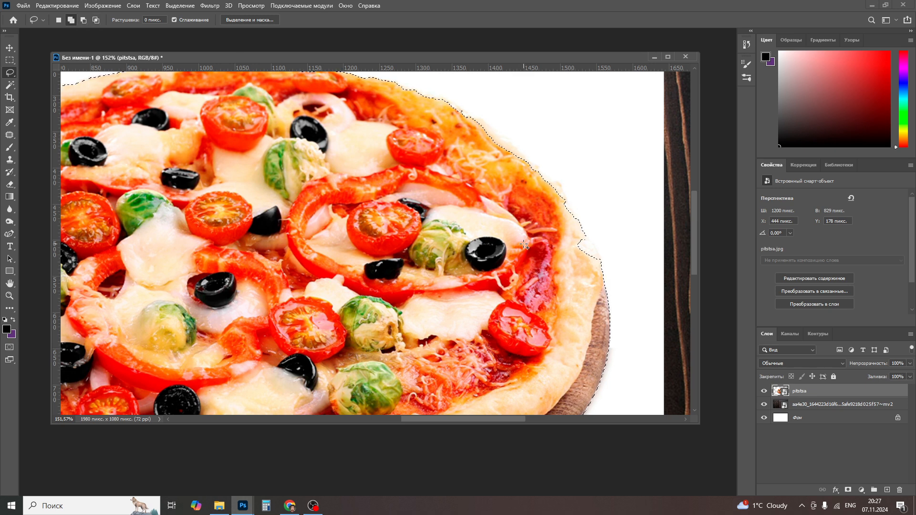
{"action": "left_click_drag", "start_coordinate": [524, 244], "coordinate": [576, 233]}
{"action": "left_click_drag", "start_coordinate": [602, 266], "coordinate": [606, 281]}
{"action": "mouse_move", "coordinate": [293, 149]}
{"action": "left_mouse_down"}
{"action": "mouse_move", "coordinate": [392, 243]}
{"action": "mouse_move", "coordinate": [382, 202]}
{"action": "mouse_move", "coordinate": [303, 145]}
{"action": "left_mouse_up"}
{"action": "left_click_drag", "start_coordinate": [548, 241], "coordinate": [492, 168]}
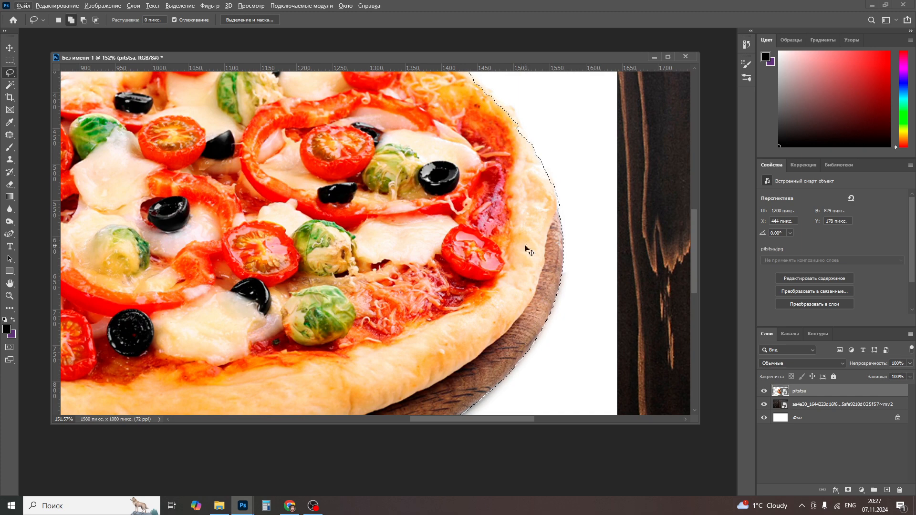
Step: Add a layer mask to the pizza layer from the selection to hide the white background
{"action": "key", "text": "ctrl+0"}
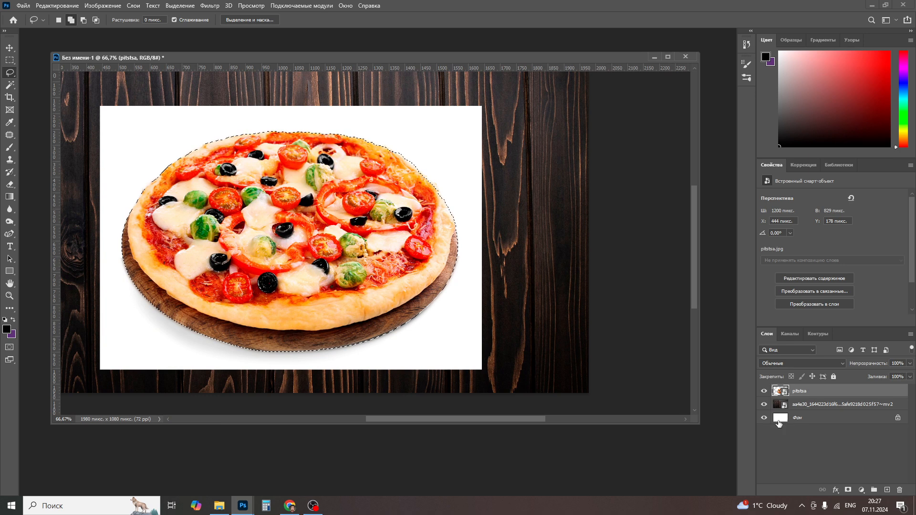
{"action": "left_click", "coordinate": [848, 491]}
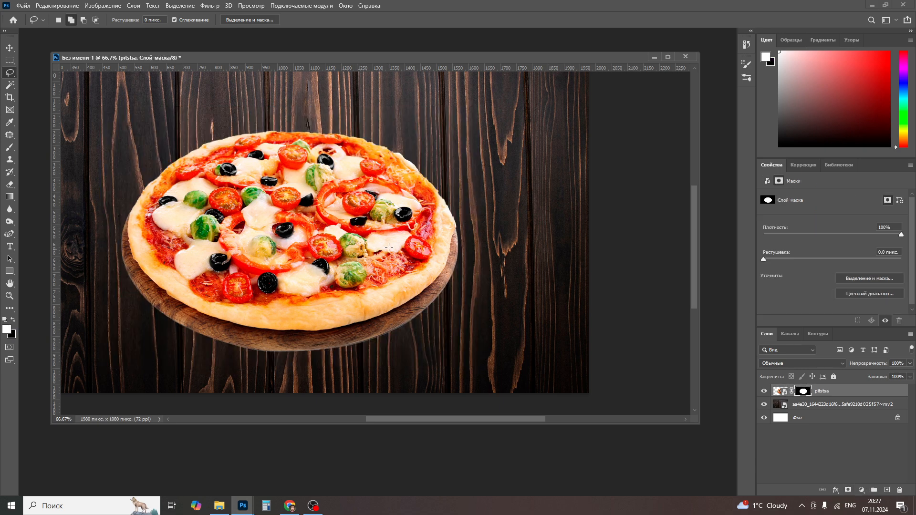
{"action": "scroll", "coordinate": [389, 246], "scroll_direction": "down", "scroll_amount": 3}
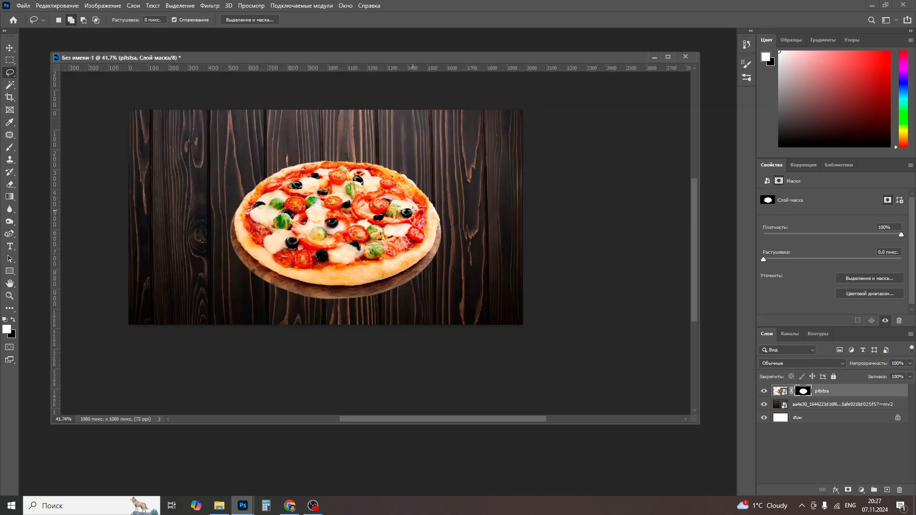
{"action": "right_click", "coordinate": [806, 396]}
{"action": "left_click", "coordinate": [807, 413]}
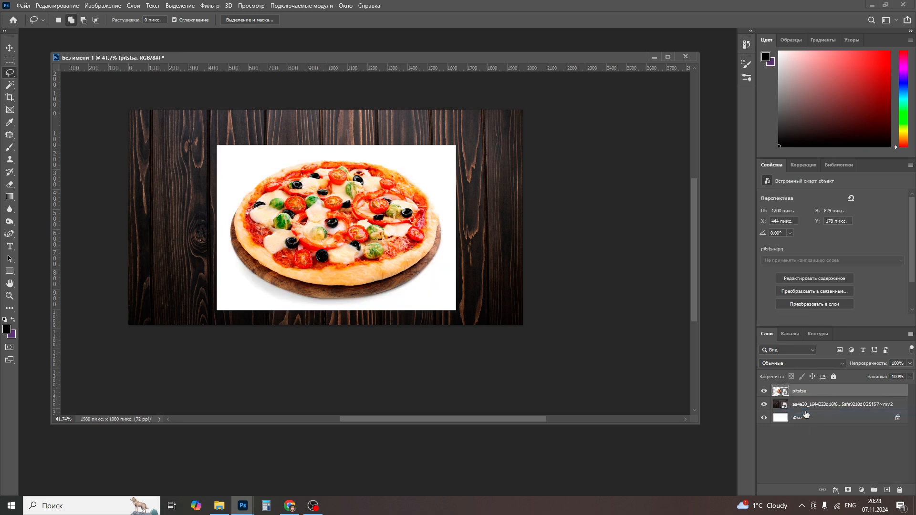
{"action": "key", "text": "ctrl+z"}
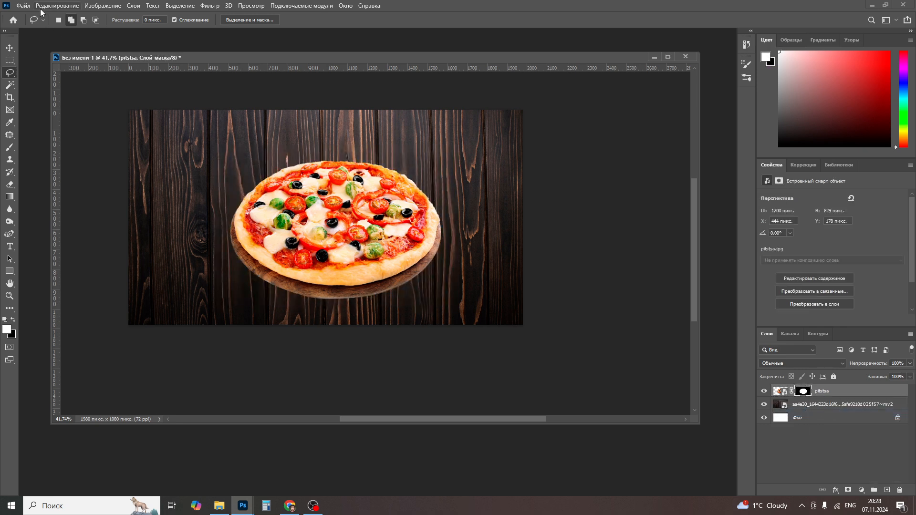
Step: Move the masked pizza down to about X 390, Y 362 px, at the canvas's lower edge
{"action": "left_click", "coordinate": [9, 47]}
{"action": "left_click_drag", "start_coordinate": [391, 212], "coordinate": [382, 249]}
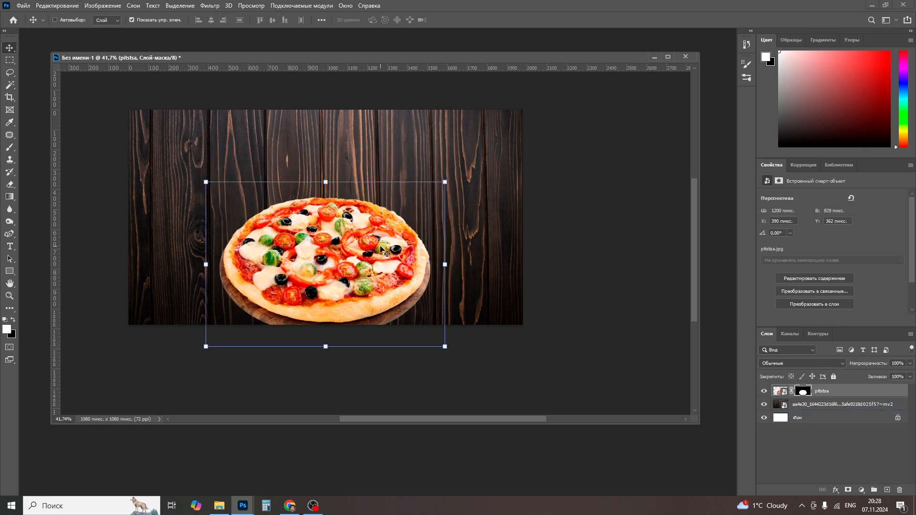
Step: Save the document in the pizza folder as PIZZA KHAN in Photoshop format with maximum compatibility
{"action": "left_click", "coordinate": [32, 8]}
{"action": "left_click", "coordinate": [288, 60]}
{"action": "key", "text": "ctrl+s"}
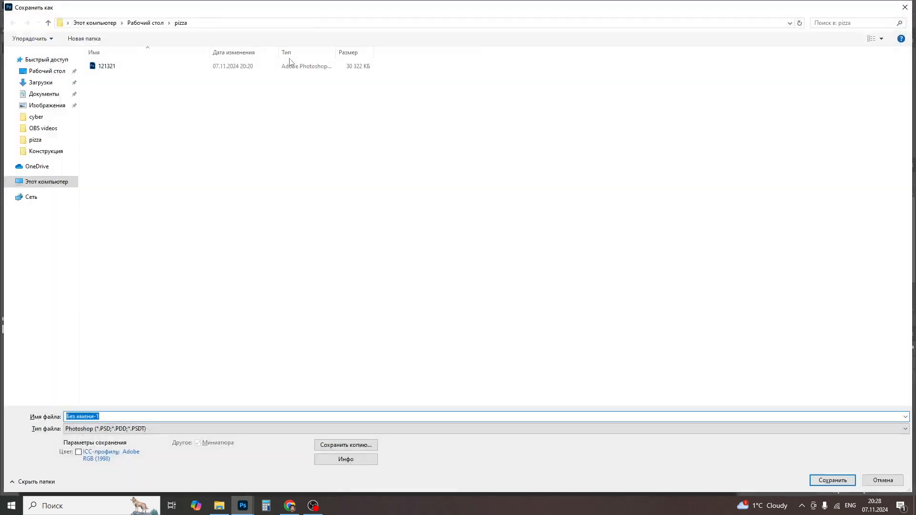
{"action": "type", "text": "PIZZA KHAN"}
{"action": "key", "text": "Return"}
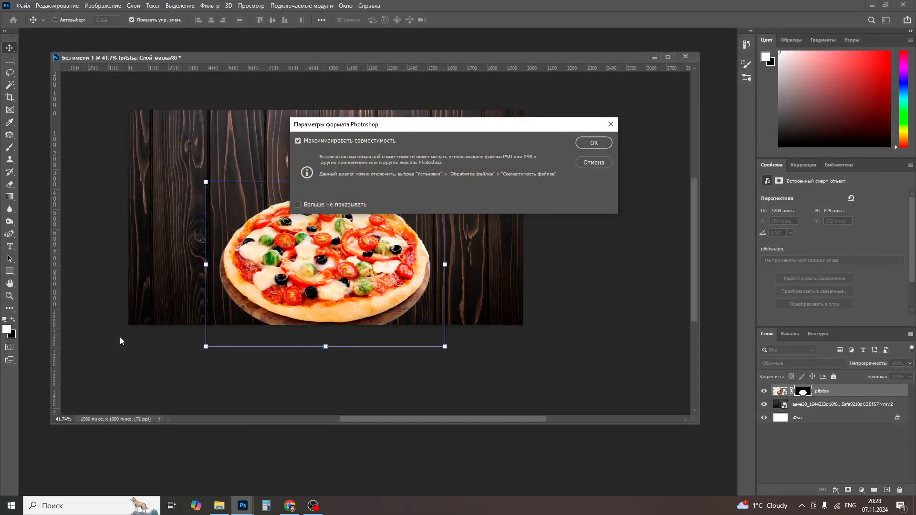
{"action": "key", "text": "Return"}
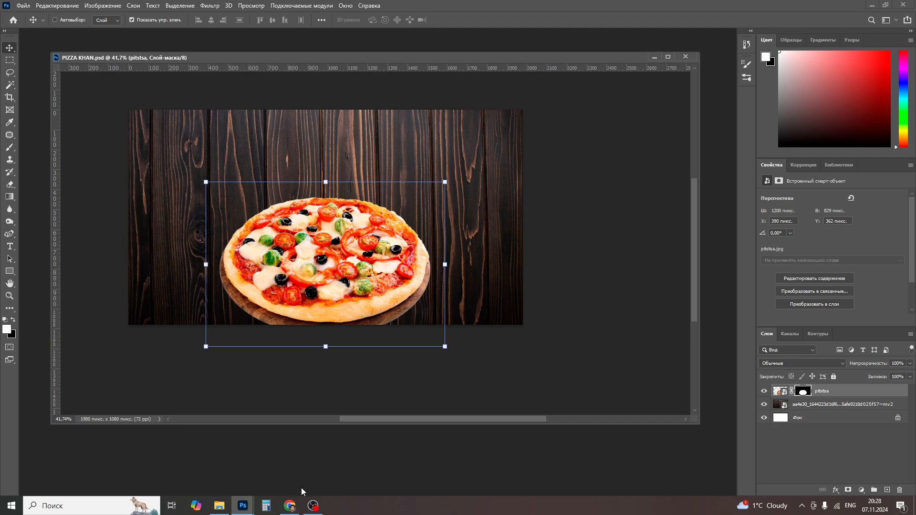
Step: Switch to Chrome and open the 5184×3456 sparks image from the "искры огня" results at full size
{"action": "left_click", "coordinate": [290, 505]}
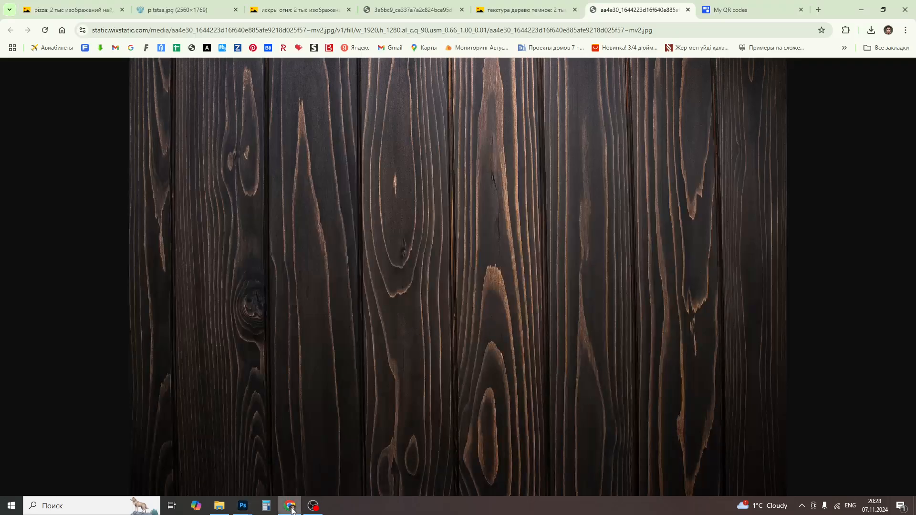
{"action": "left_click", "coordinate": [293, 3]}
{"action": "left_click", "coordinate": [55, 145]}
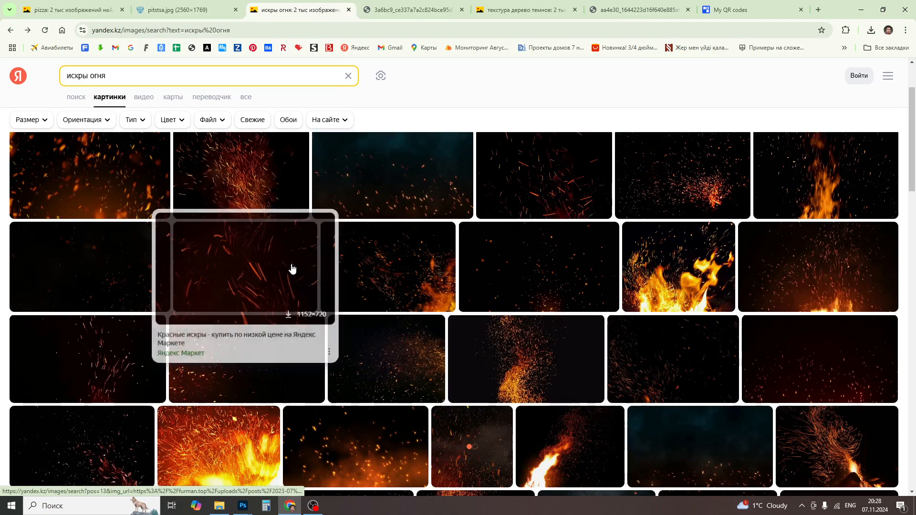
{"action": "scroll", "coordinate": [471, 358], "scroll_direction": "up", "scroll_amount": 2}
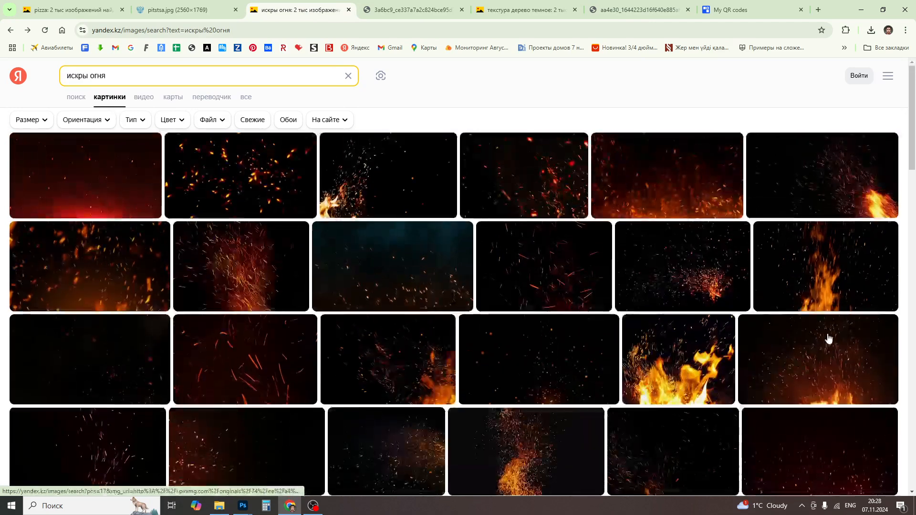
{"action": "left_click", "coordinate": [536, 200]}
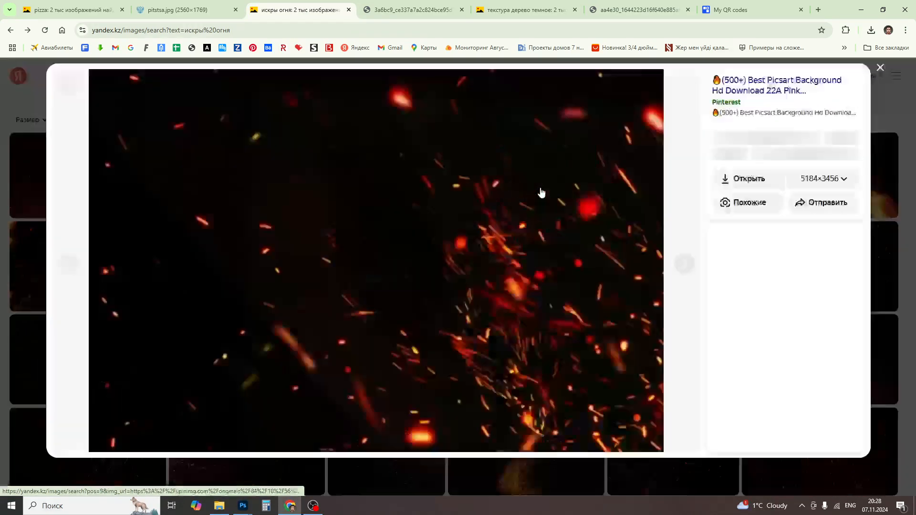
{"action": "left_click", "coordinate": [751, 180]}
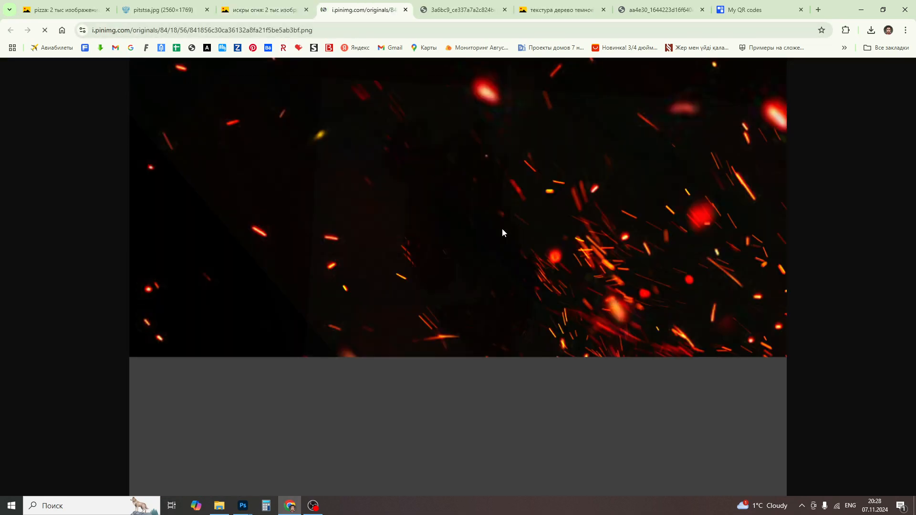
{"action": "right_click", "coordinate": [463, 270]}
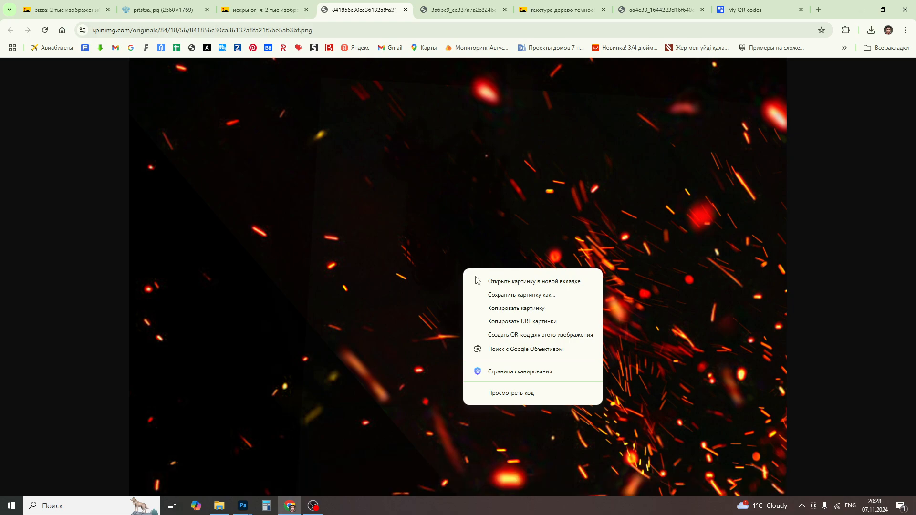
{"action": "left_click", "coordinate": [499, 296]}
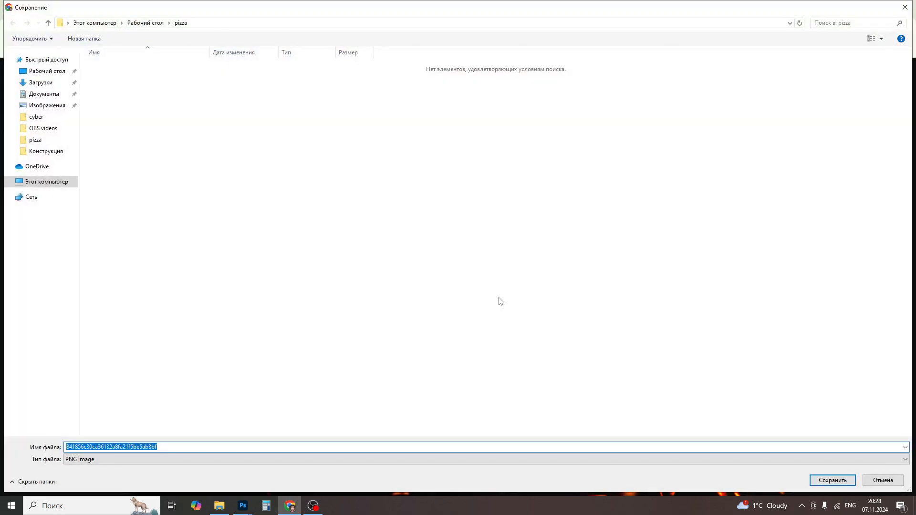
{"action": "key", "text": "Escape"}
Step: Copy the full-size sparks image and paste it into the Photoshop banner as a layer above the pizza
{"action": "right_click", "coordinate": [466, 307]}
{"action": "left_click", "coordinate": [497, 346]}
{"action": "key", "text": "alt+Tab"}
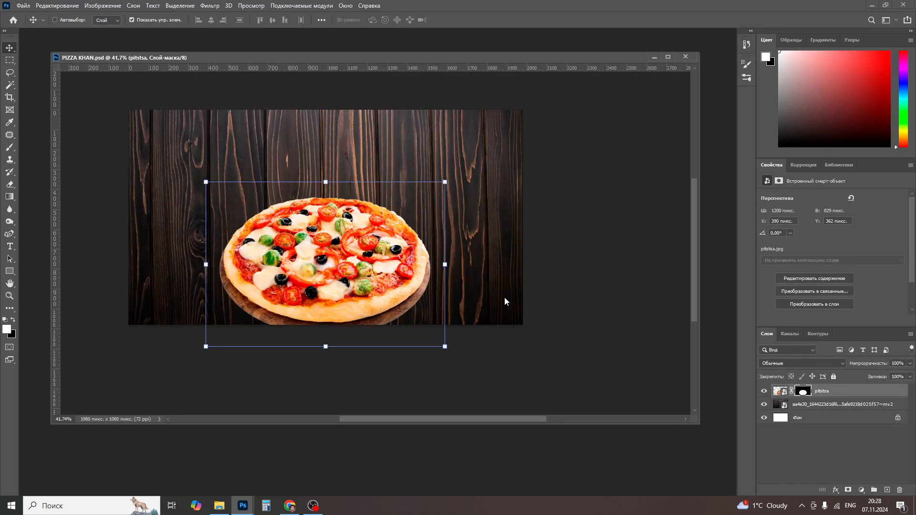
{"action": "key", "text": "ctrl+v"}
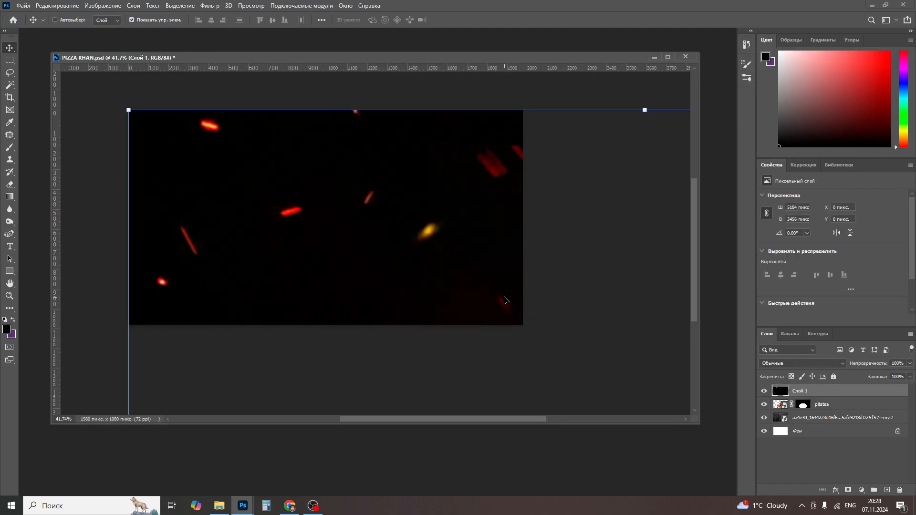
Step: Scale the pasted sparks layer to 34.47% and position it at about X 292, Y 0 px
{"action": "left_click_drag", "start_coordinate": [129, 109], "coordinate": [493, 331]}
{"action": "left_click_drag", "start_coordinate": [544, 352], "coordinate": [245, 133]}
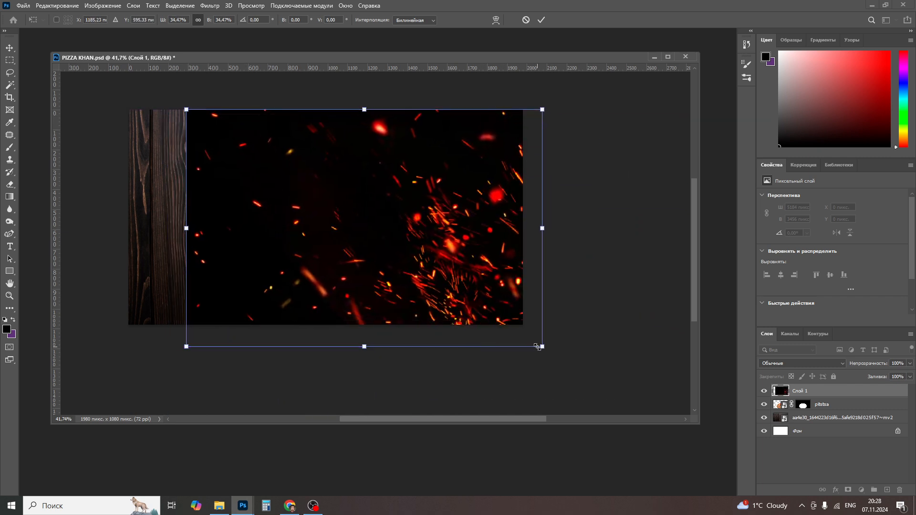
{"action": "key", "text": "Return"}
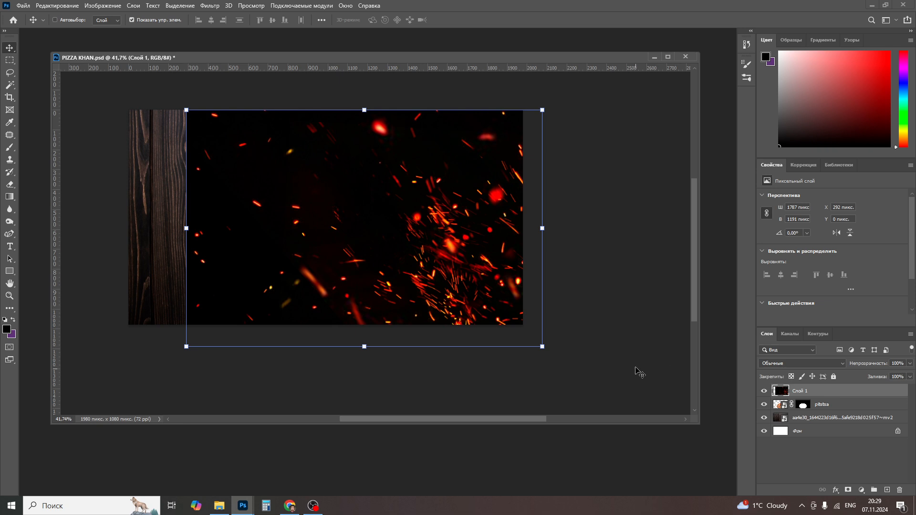
Step: Set the sparks layer's blend mode to Замена светлым and shrink it to about 1286 × 857 px at the canvas's lower right
{"action": "left_click", "coordinate": [842, 366]}
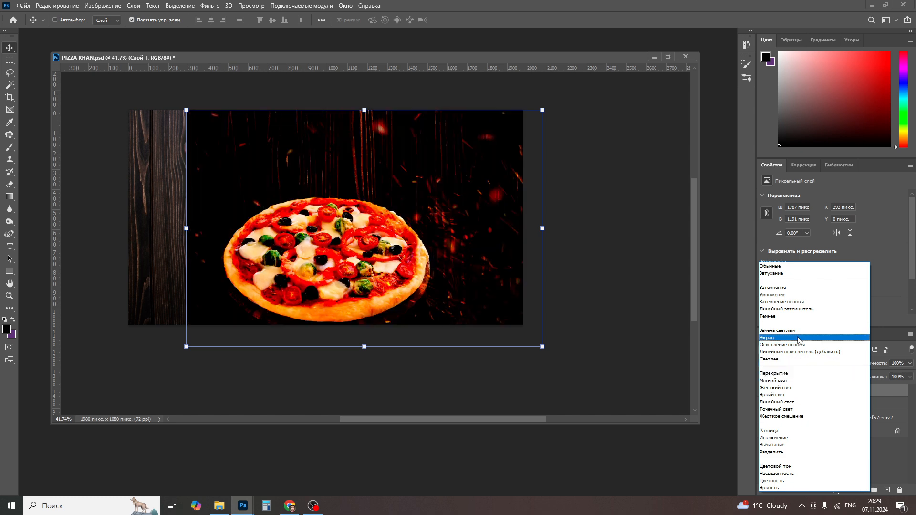
{"action": "left_click", "coordinate": [798, 333]}
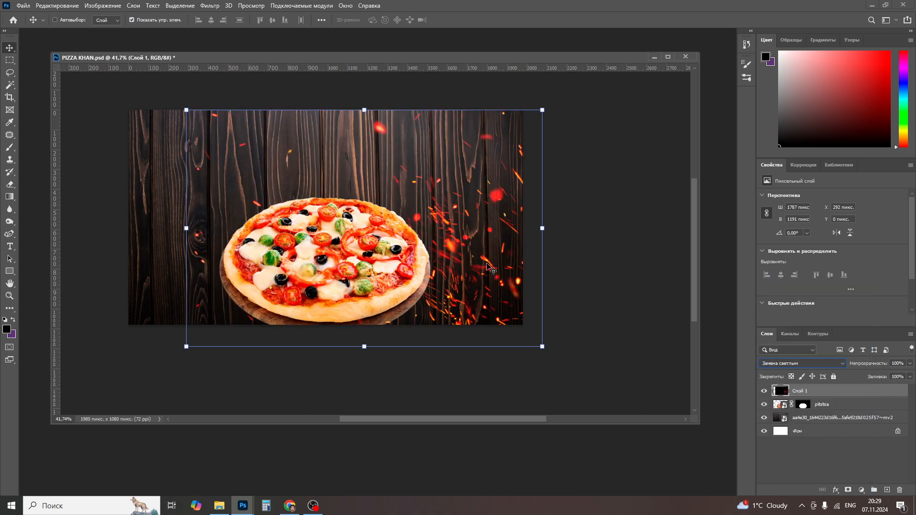
{"action": "left_click_drag", "start_coordinate": [456, 211], "coordinate": [465, 235]}
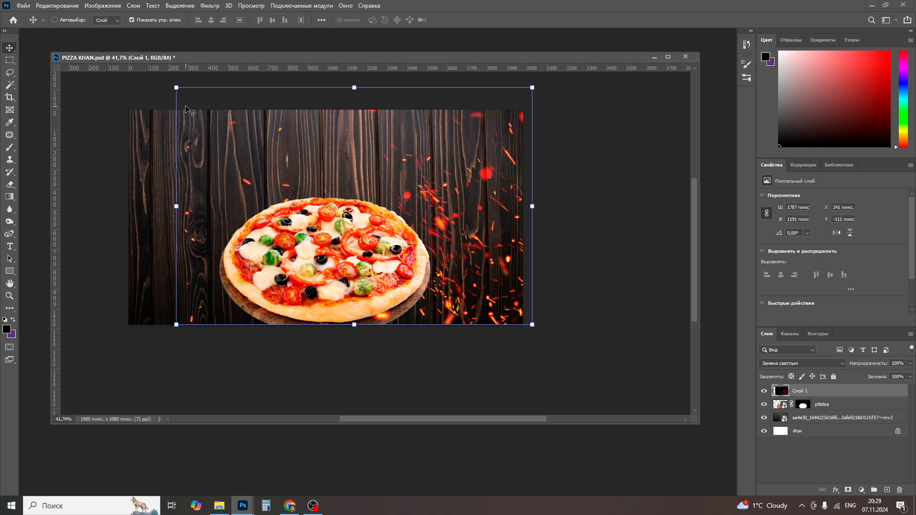
{"action": "left_click_drag", "start_coordinate": [176, 87], "coordinate": [276, 154]}
{"action": "key", "text": "Return"}
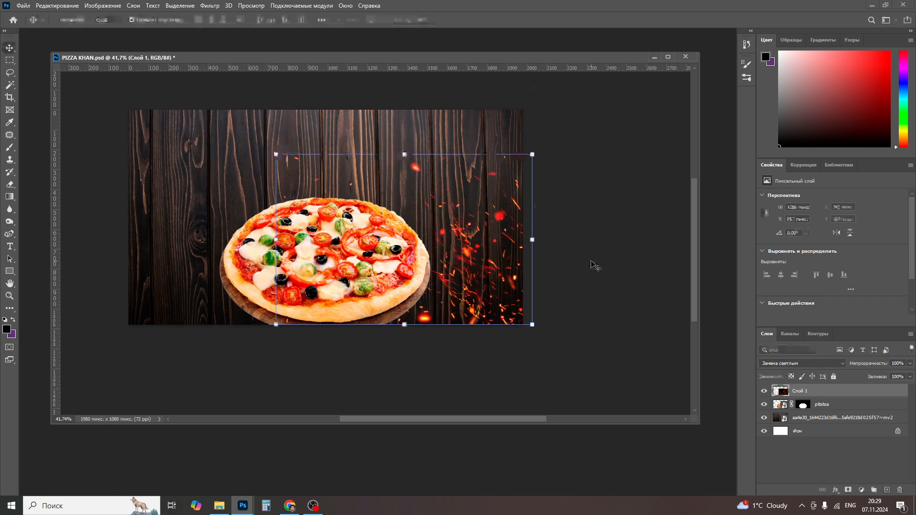
{"action": "left_click", "coordinate": [289, 506]}
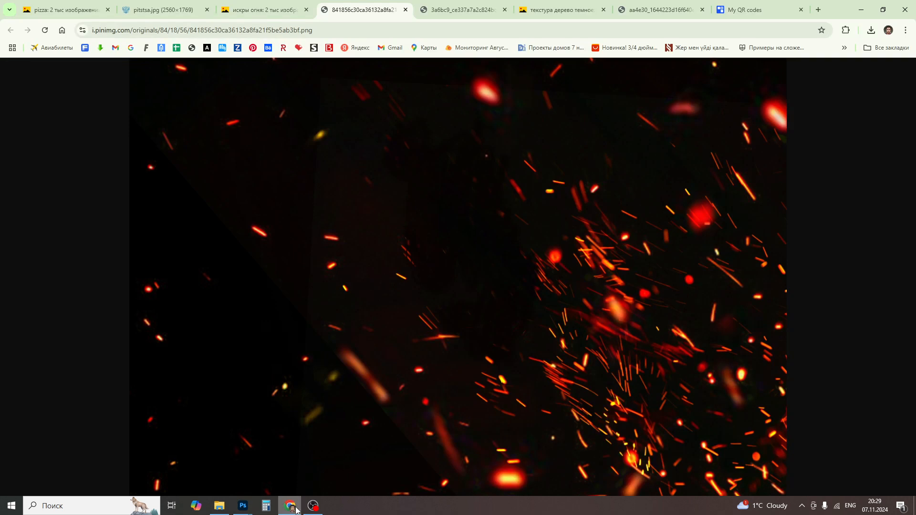
{"action": "left_click", "coordinate": [290, 508]}
{"action": "left_click", "coordinate": [214, 508]}
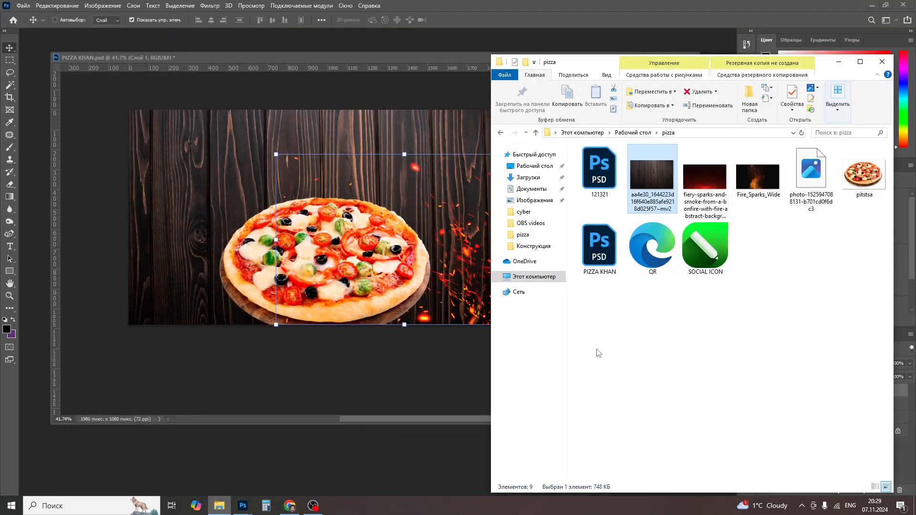
{"action": "left_click", "coordinate": [759, 186]}
{"action": "left_click", "coordinate": [767, 268]}
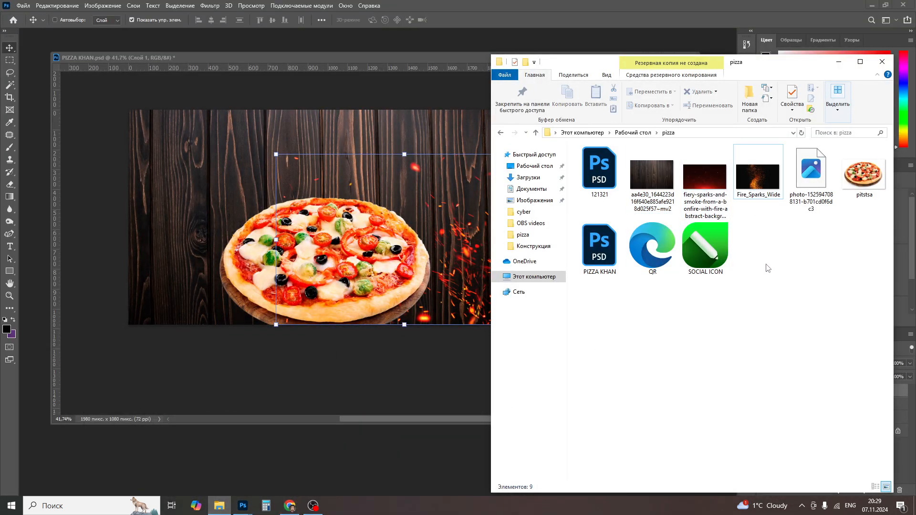
Step: Switch to Chrome and open the 2560×1600 fire-and-sparks image from the "искры огня" image results
{"action": "key", "text": "alt+Tab"}
{"action": "key", "text": "Tab"}
{"action": "key", "text": "Tab"}
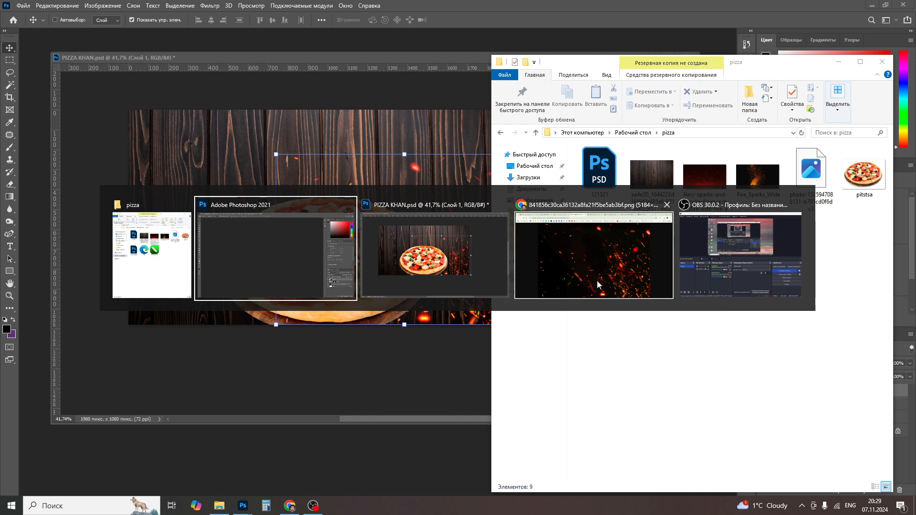
{"action": "key", "text": "ctrl+shift+Tab"}
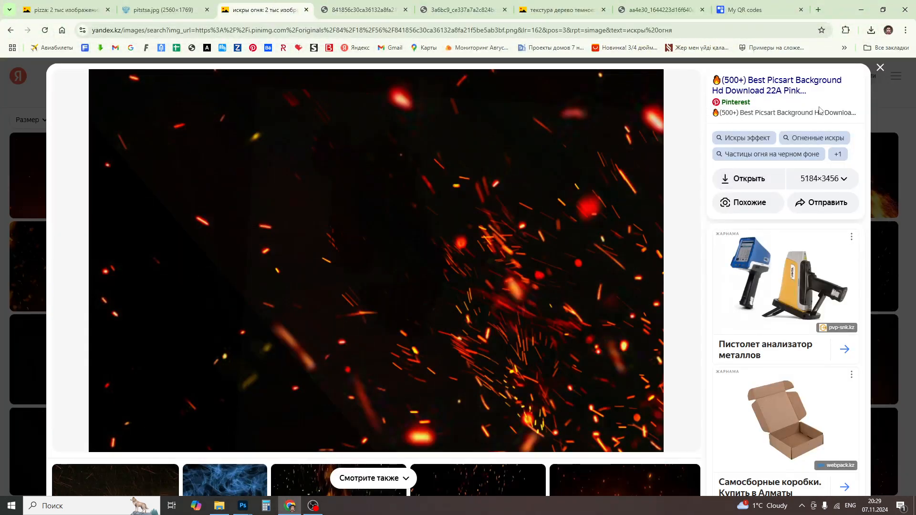
{"action": "left_click", "coordinate": [881, 69]}
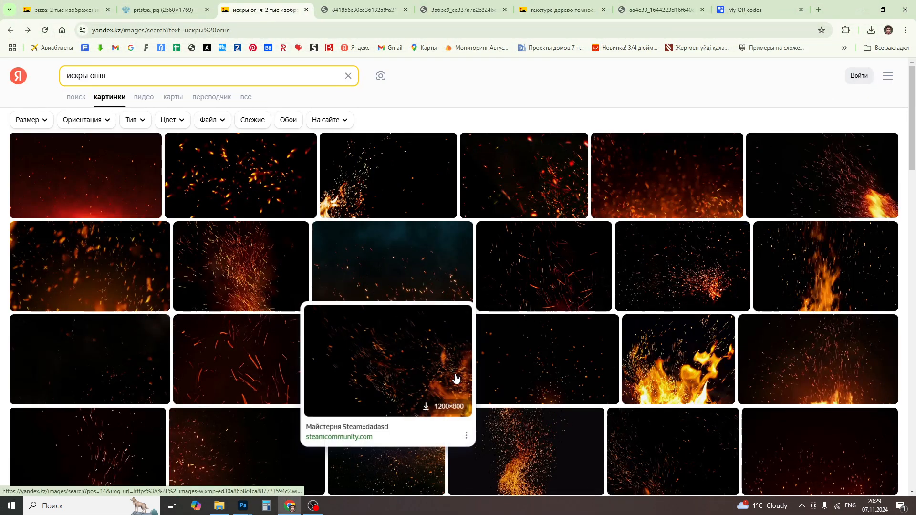
{"action": "scroll", "coordinate": [689, 337], "scroll_direction": "down", "scroll_amount": 3}
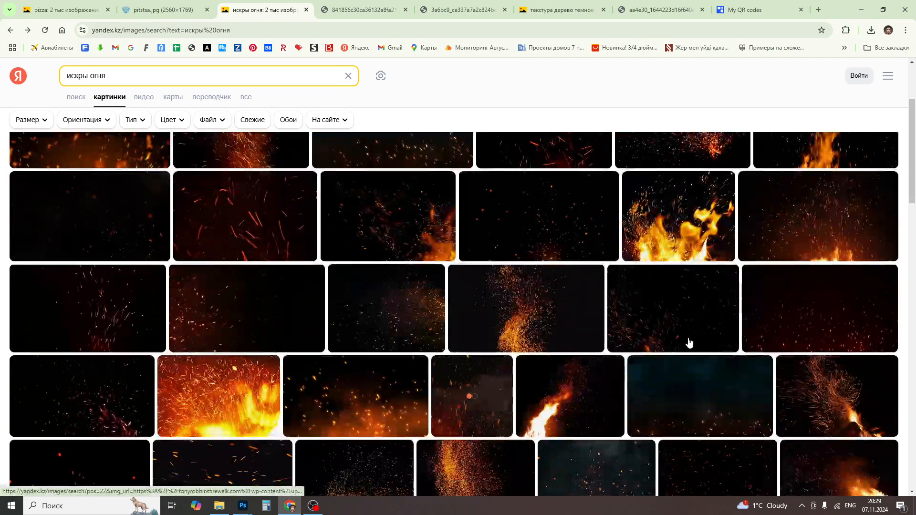
{"action": "scroll", "coordinate": [528, 249], "scroll_direction": "up", "scroll_amount": 3}
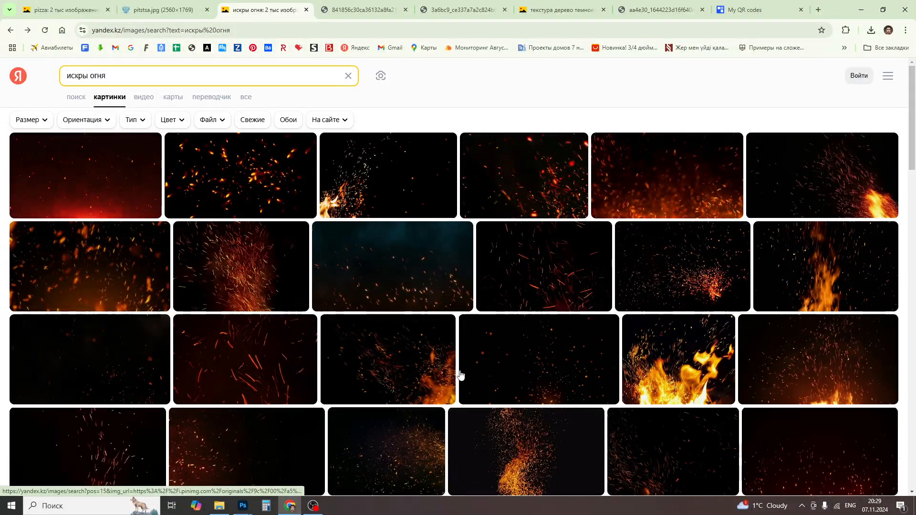
{"action": "mouse_move", "coordinate": [439, 370]}
{"action": "left_click", "coordinate": [378, 198]}
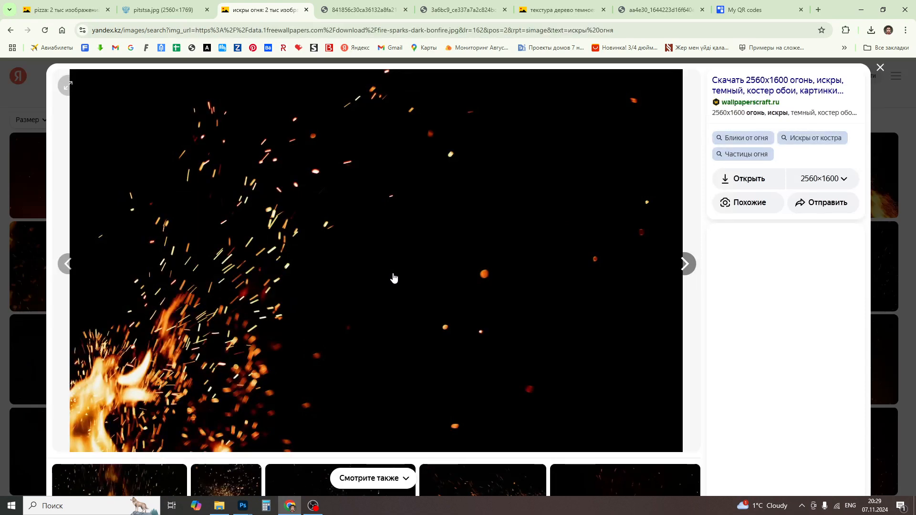
Step: Copy the previewed fire-and-sparks image and paste it into the Photoshop banner as a new layer on top
{"action": "right_click", "coordinate": [484, 261]}
{"action": "left_click", "coordinate": [530, 299]}
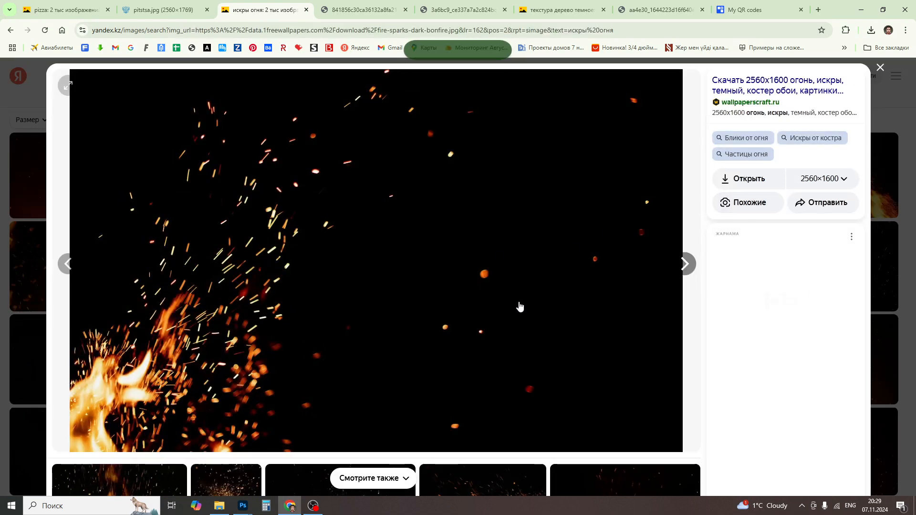
{"action": "key", "text": "alt+Tab"}
{"action": "key", "text": "alt+Tab"}
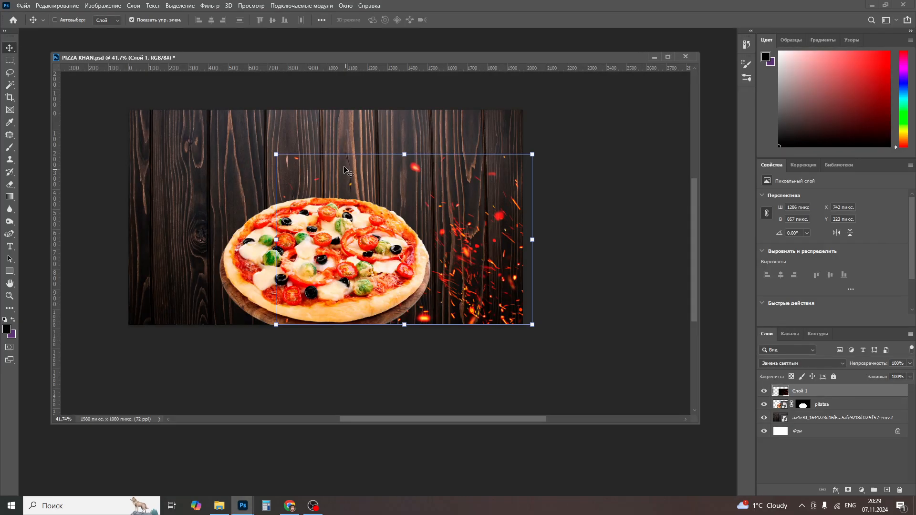
{"action": "key", "text": "ctrl+v"}
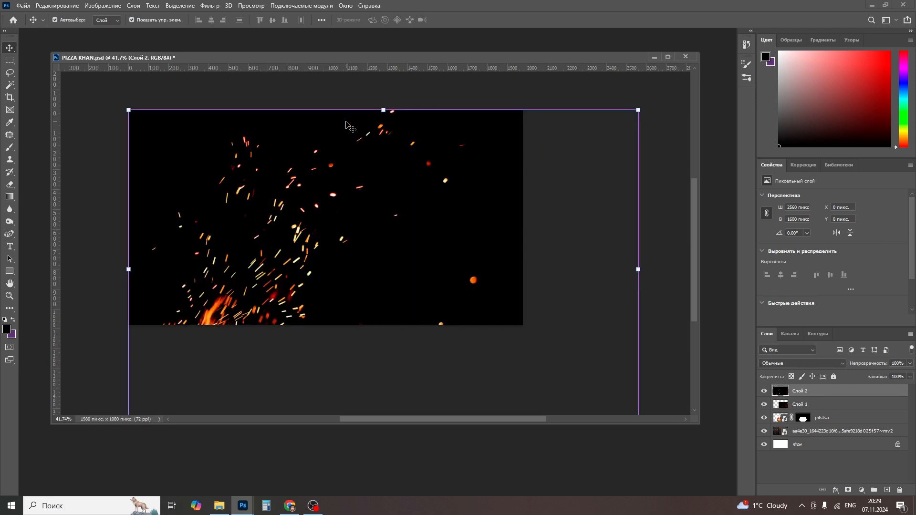
Step: Shrink the pasted fire layer to about 1305 × 816 px at the canvas's left edge and set its blend mode to Замена светлым
{"action": "left_click_drag", "start_coordinate": [638, 269], "coordinate": [389, 276]}
{"action": "key", "text": "Return"}
{"action": "left_click_drag", "start_coordinate": [309, 288], "coordinate": [313, 234]}
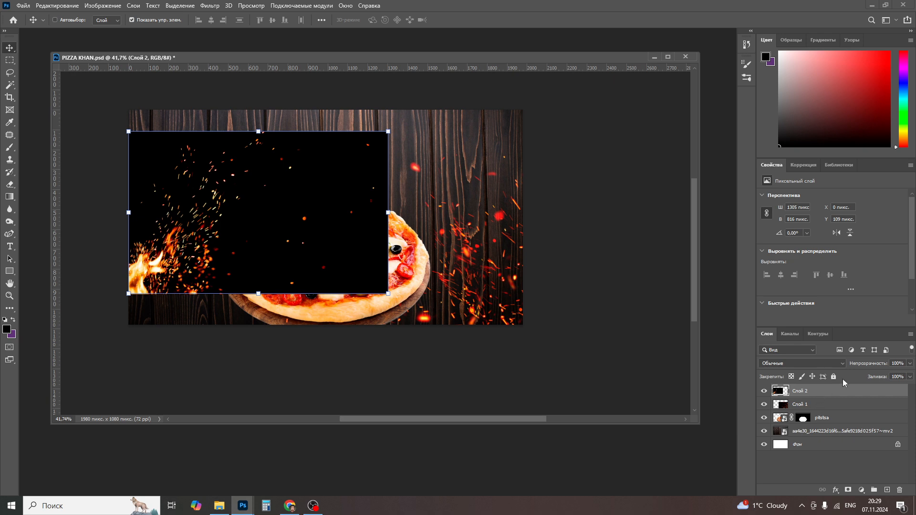
{"action": "left_click", "coordinate": [843, 364]}
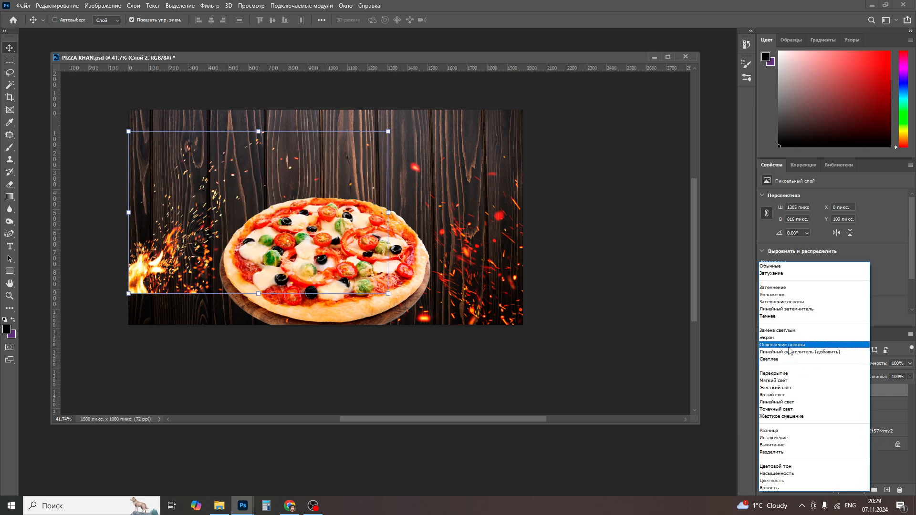
{"action": "left_click", "coordinate": [787, 330]}
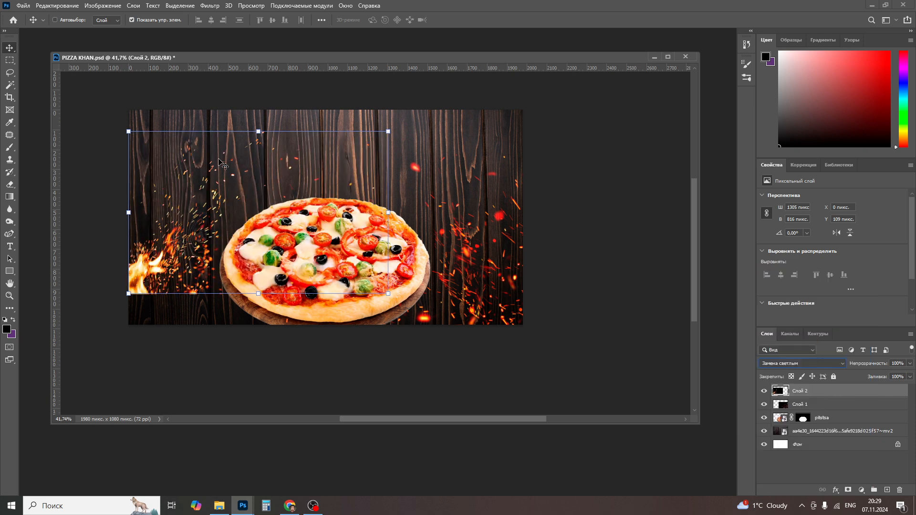
Step: Reposition the fire layer over the left part of the banner, at about X 80, Y 58 px
{"action": "left_click", "coordinate": [260, 131]}
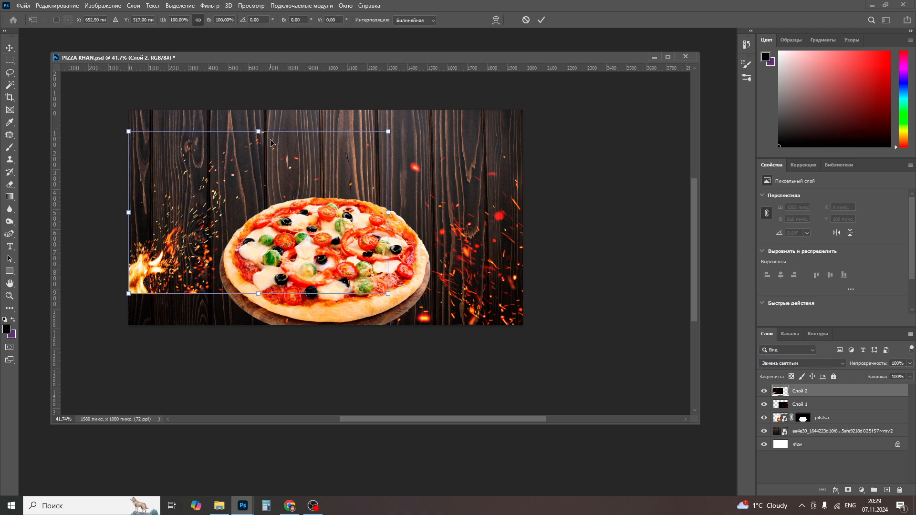
{"action": "mouse_move", "coordinate": [266, 157]}
{"action": "left_mouse_down"}
{"action": "mouse_move", "coordinate": [284, 141]}
{"action": "mouse_move", "coordinate": [254, 155]}
{"action": "left_mouse_up"}
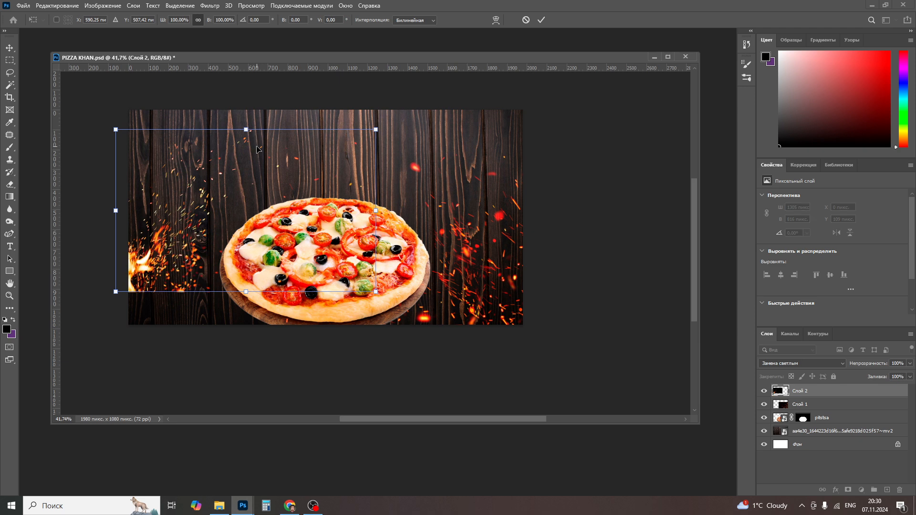
{"action": "key", "text": "Return"}
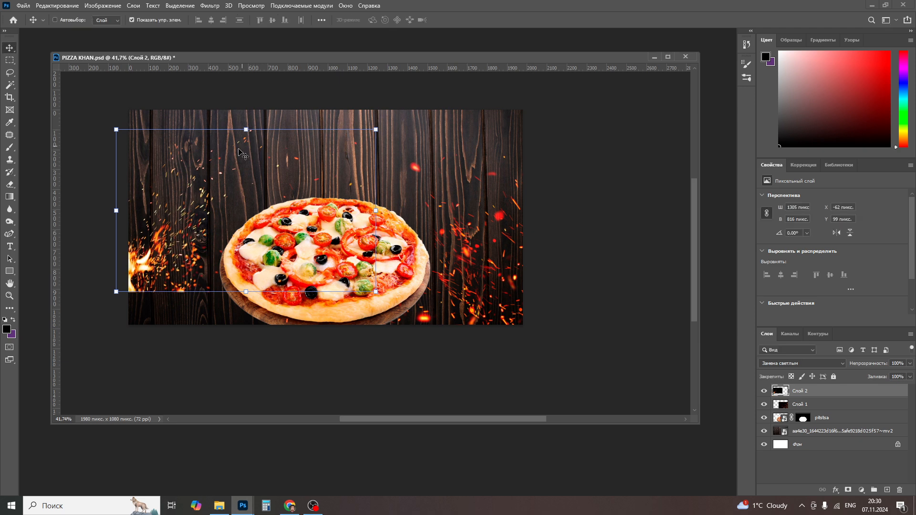
{"action": "left_click_drag", "start_coordinate": [241, 153], "coordinate": [261, 153]}
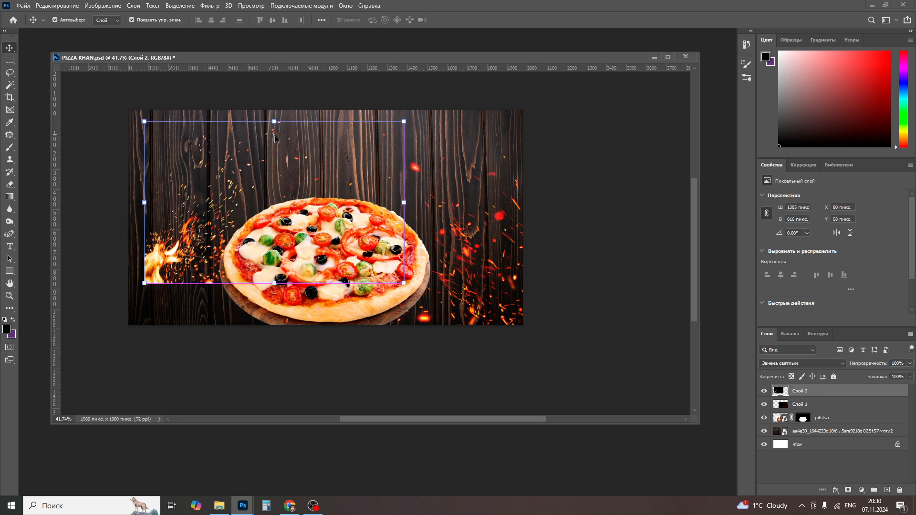
Step: Flip the fire layer horizontally and vertically, and move it left and up to the canvas's top edge
{"action": "key", "text": "ctrl+t"}
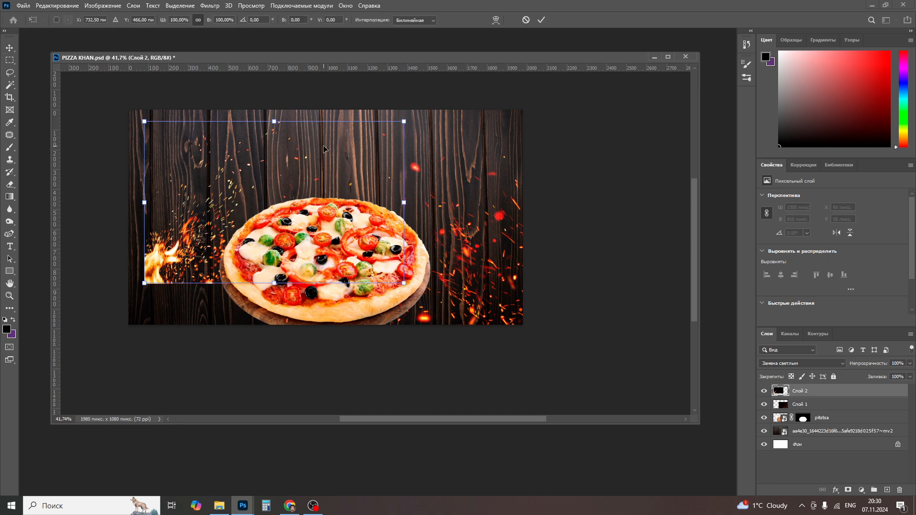
{"action": "right_click", "coordinate": [317, 168]}
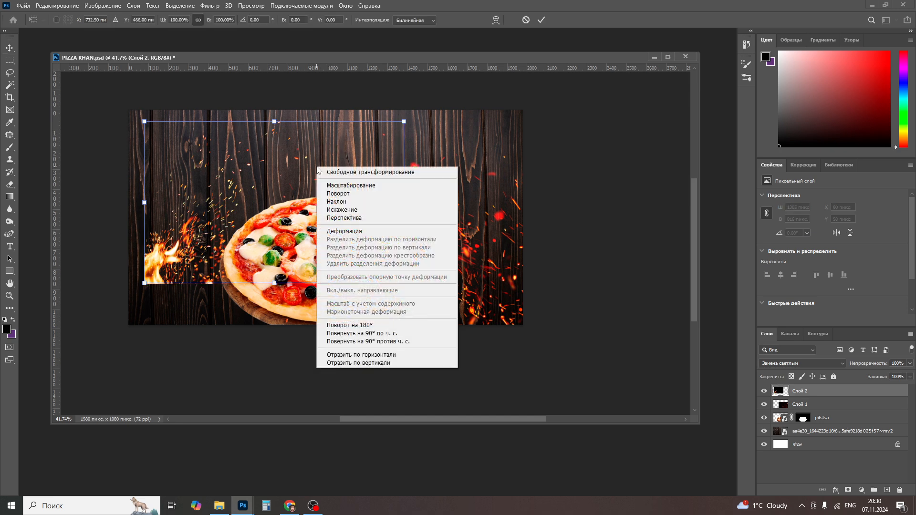
{"action": "left_click", "coordinate": [363, 355]}
{"action": "right_click", "coordinate": [308, 173]}
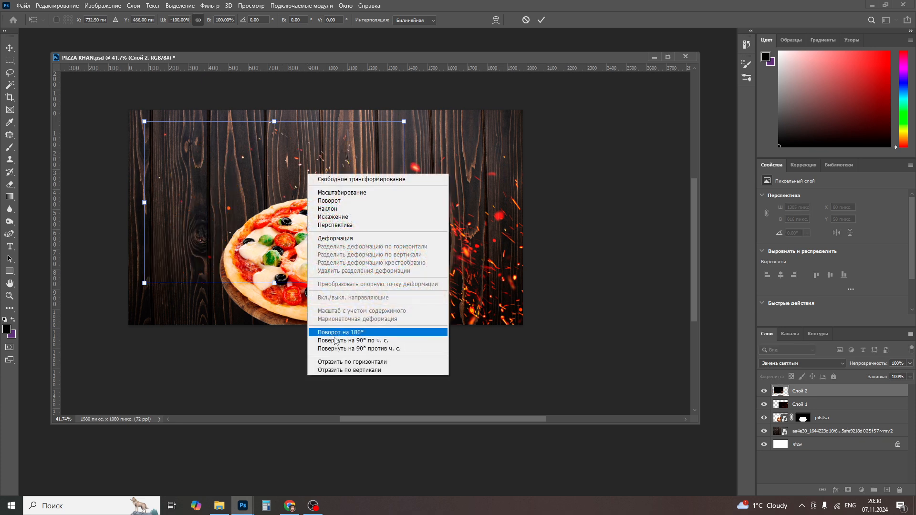
{"action": "left_click", "coordinate": [336, 371]}
{"action": "left_click_drag", "start_coordinate": [359, 177], "coordinate": [312, 165]}
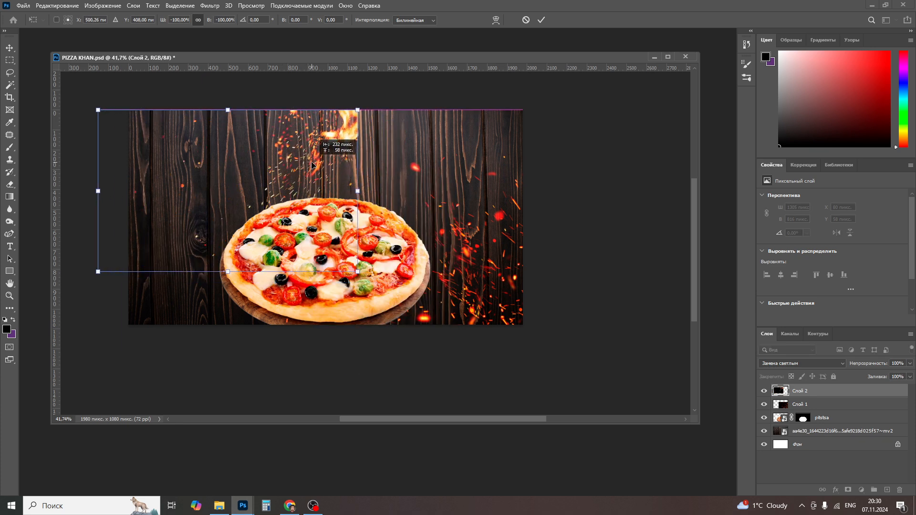
Step: Flip the fire layer horizontally once more and place it in the canvas's upper-left corner at about X -116, Y -40 px
{"action": "right_click", "coordinate": [312, 164]}
{"action": "left_click", "coordinate": [344, 351]}
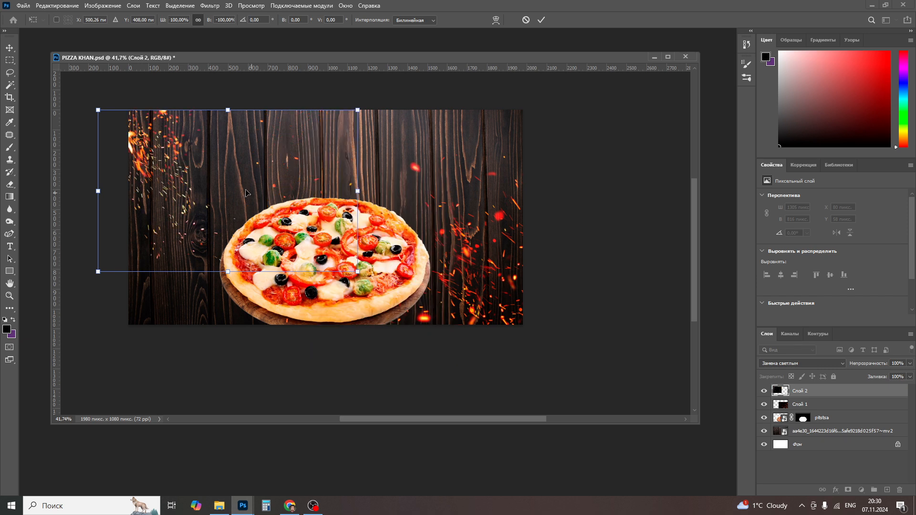
{"action": "left_click_drag", "start_coordinate": [203, 169], "coordinate": [210, 161]}
{"action": "key", "text": "Return"}
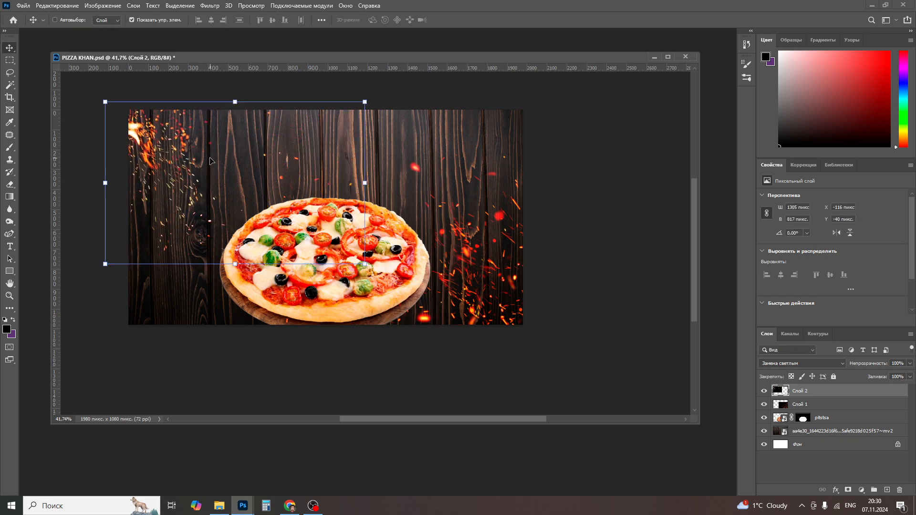
{"action": "left_click", "coordinate": [887, 490]}
{"action": "key", "text": "ctrl+z"}
{"action": "key", "text": "ctrl"}
{"action": "left_click", "coordinate": [887, 491], "text": "alt"}
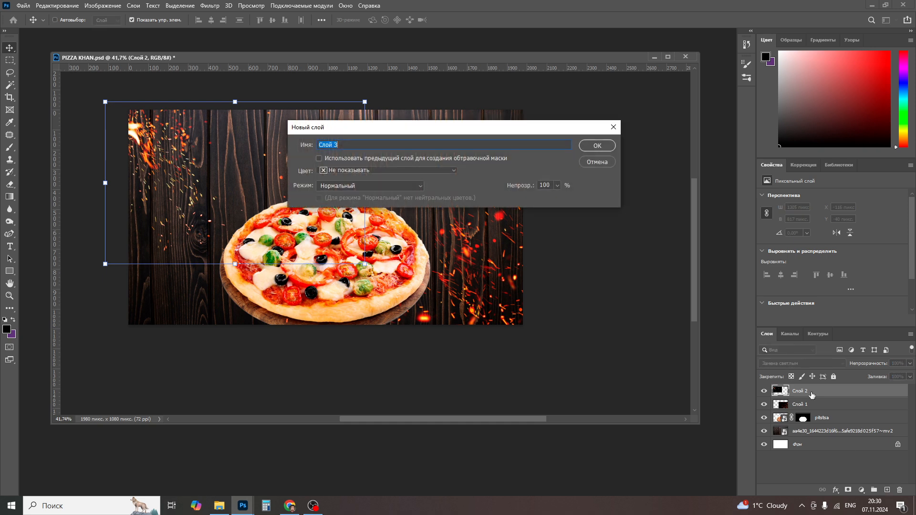
{"action": "left_click", "coordinate": [597, 163]}
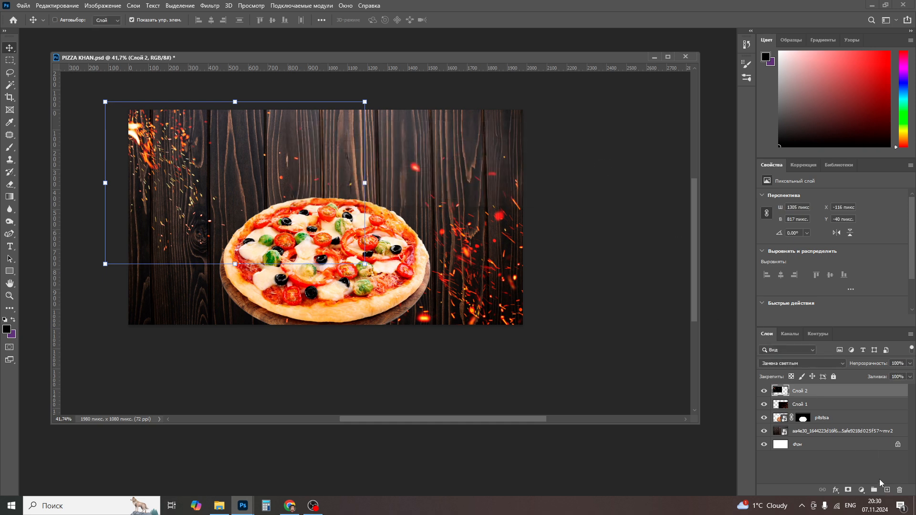
Step: Add a new empty layer above the fire layer and set the foreground colour to black (000000)
{"action": "left_click", "coordinate": [887, 490]}
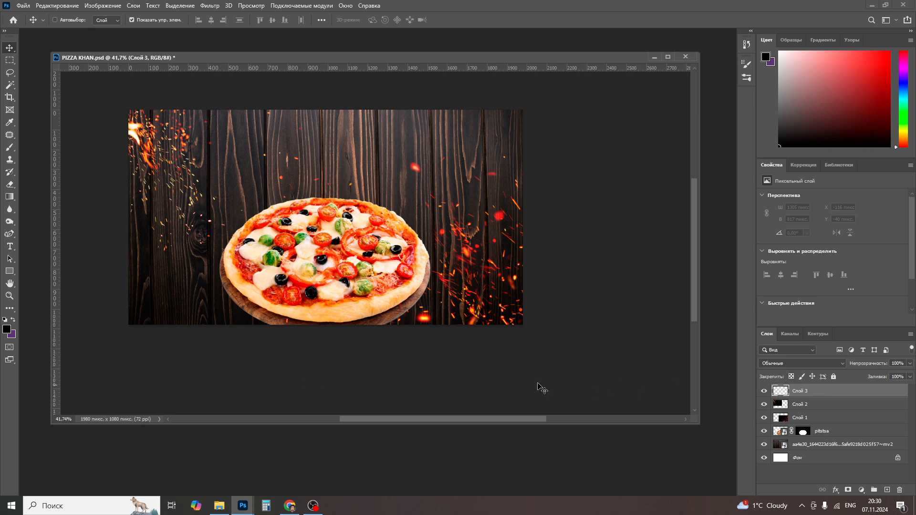
{"action": "left_click", "coordinate": [7, 328]}
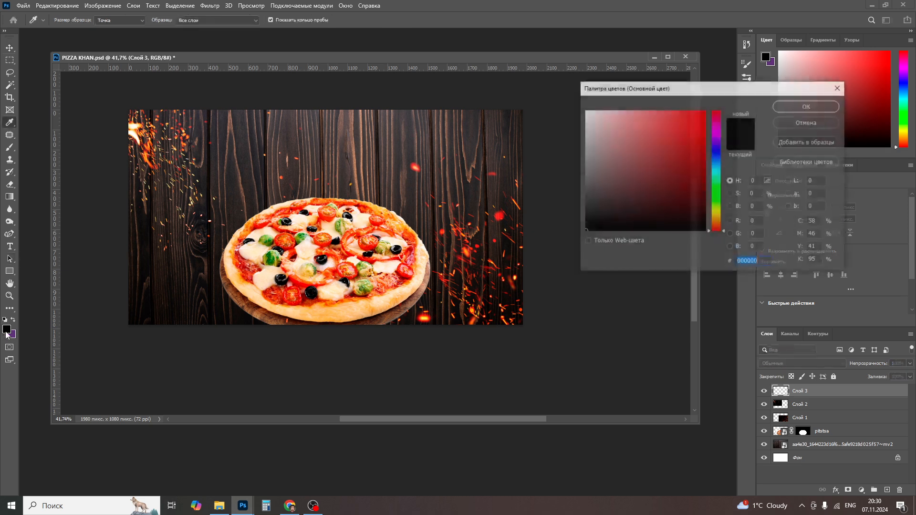
{"action": "left_click_drag", "start_coordinate": [628, 222], "coordinate": [729, 270]}
{"action": "left_click", "coordinate": [805, 106]}
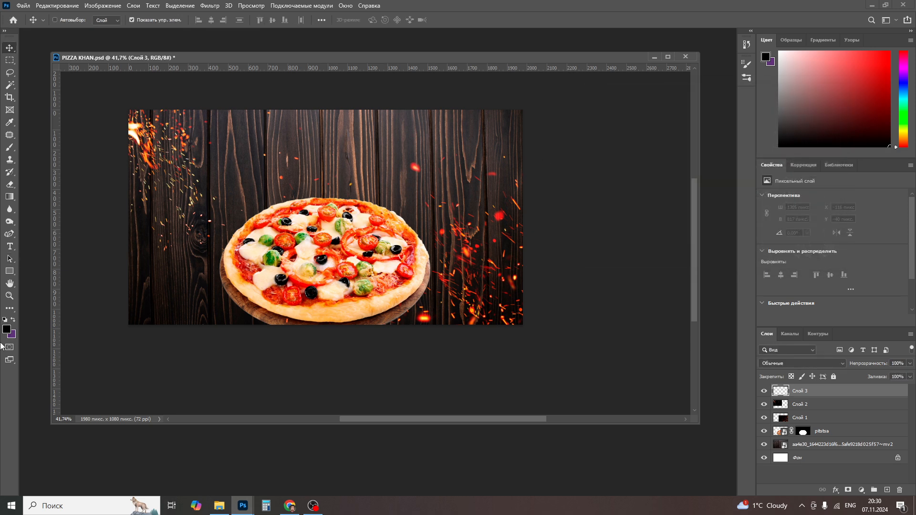
{"action": "left_click", "coordinate": [7, 329]}
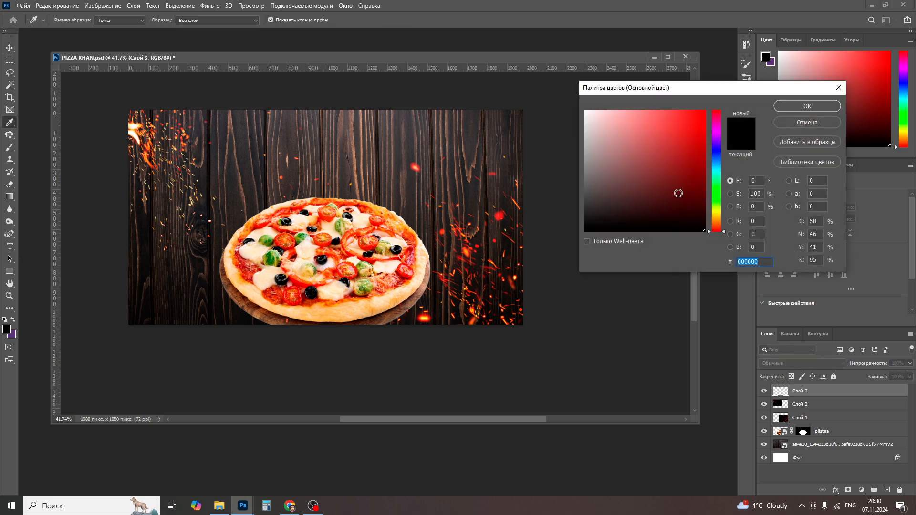
{"action": "left_click", "coordinate": [791, 104]}
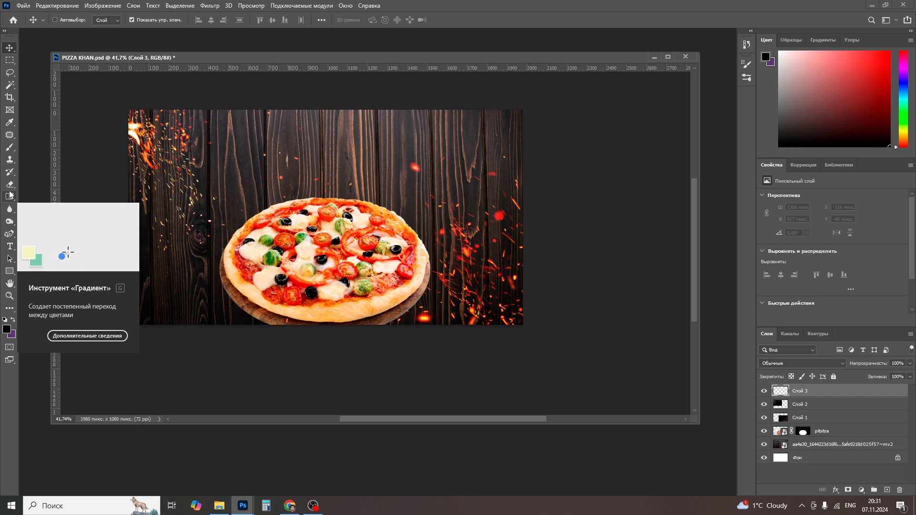
Step: Fill the new top layer entirely with the black foreground colour using the Paint Bucket (Заливка) tool
{"action": "left_click", "coordinate": [10, 196]}
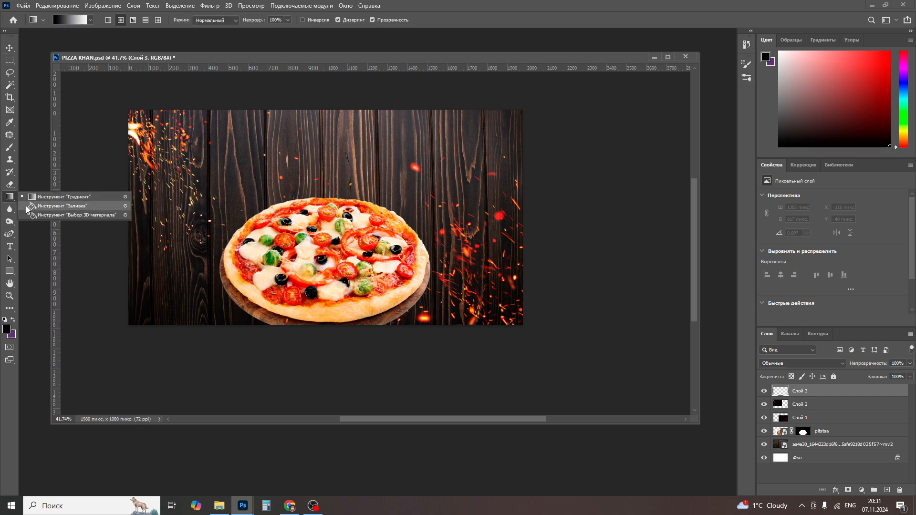
{"action": "left_click", "coordinate": [30, 206]}
{"action": "left_click", "coordinate": [256, 215]}
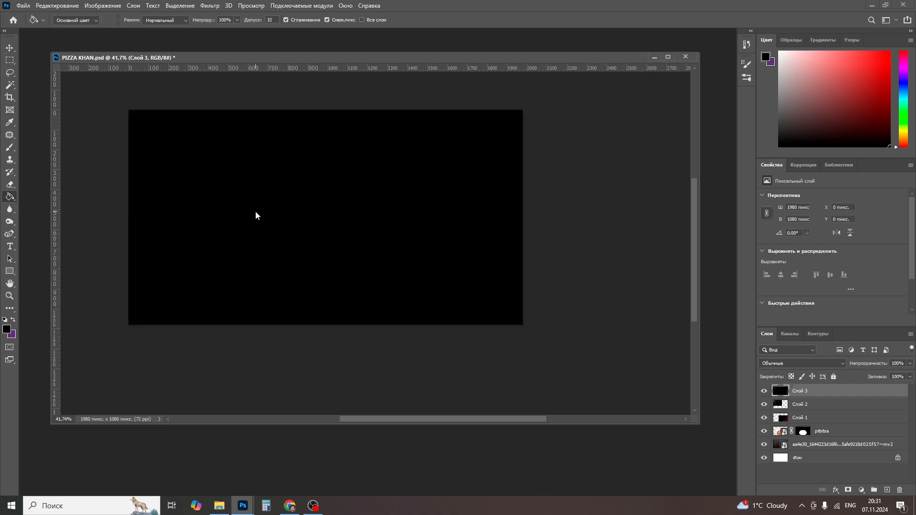
{"action": "left_click", "coordinate": [10, 48]}
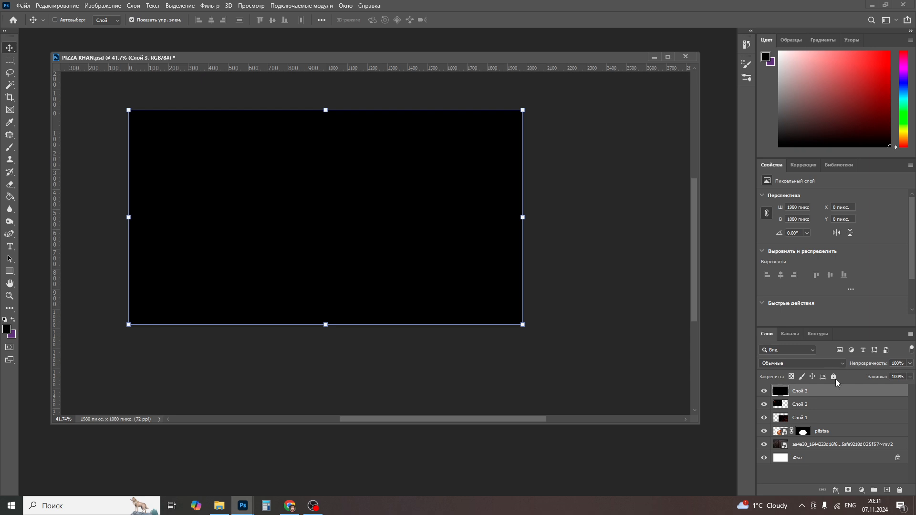
Step: Move the black-filled layer Слой 3 down the layer stack, between the pizza layer and the dark wood background image
{"action": "left_click_drag", "start_coordinate": [843, 394], "coordinate": [856, 414]}
{"action": "left_click_drag", "start_coordinate": [865, 421], "coordinate": [865, 445]}
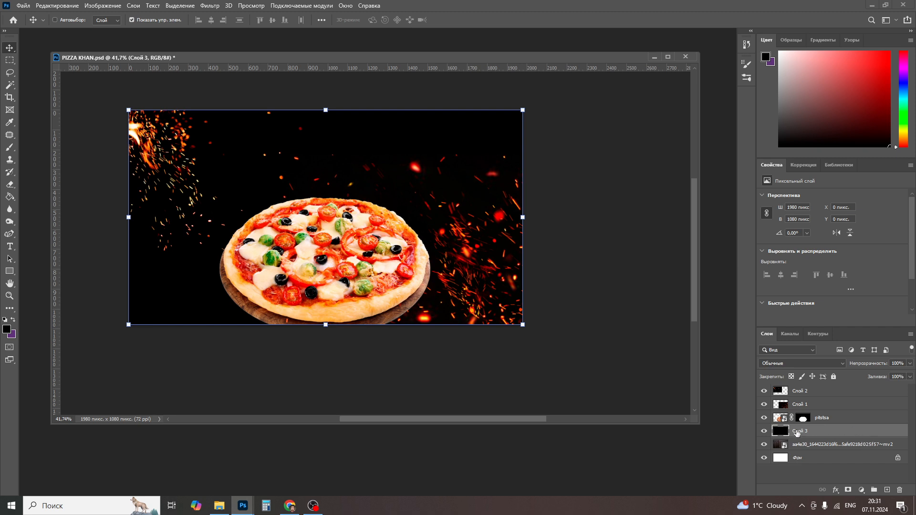
{"action": "left_click_drag", "start_coordinate": [800, 437], "coordinate": [820, 451]}
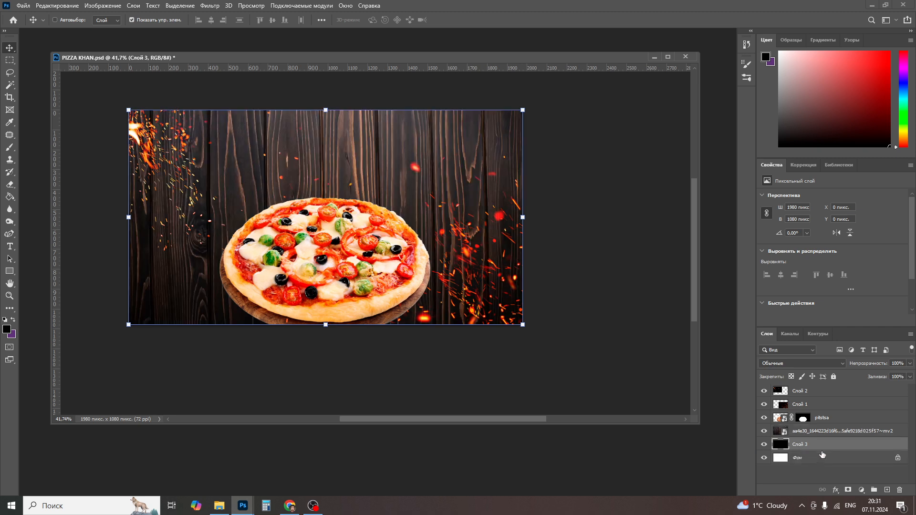
{"action": "key", "text": "ctrl+z"}
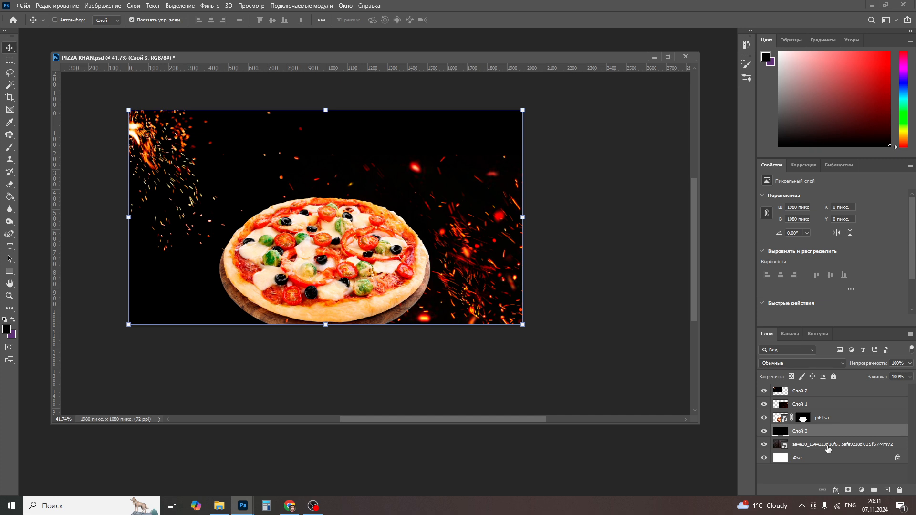
{"action": "key", "text": "ctrl+bracketleft"}
{"action": "key", "text": "ctrl+bracketright"}
{"action": "key", "text": "ctrl+bracketleft"}
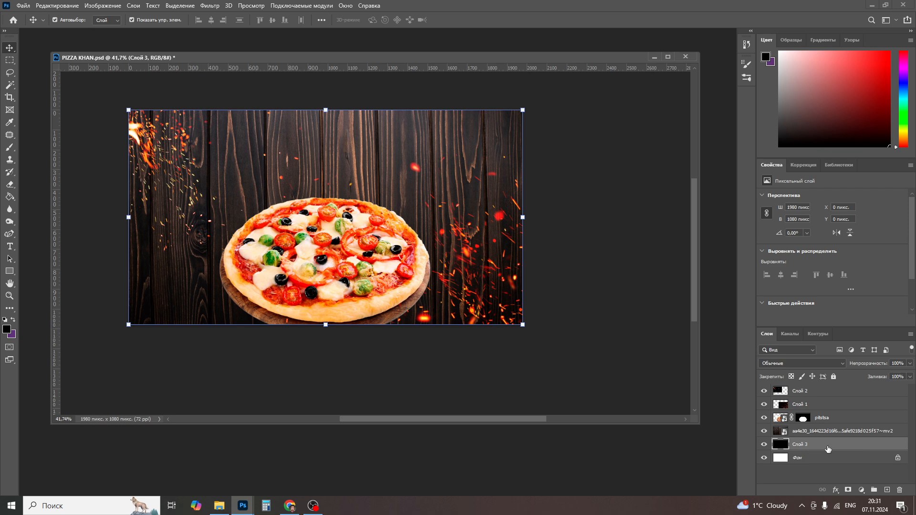
{"action": "key", "text": "ctrl+bracketright"}
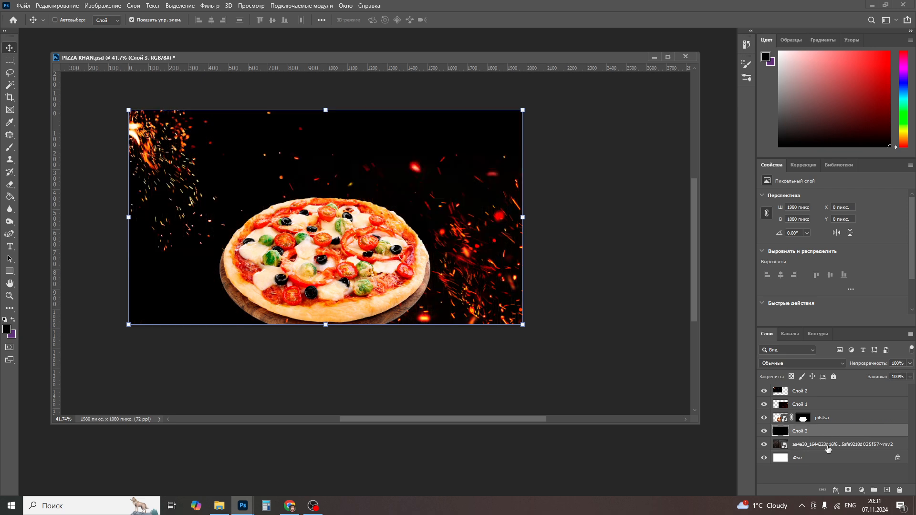
{"action": "key", "text": "ctrl+bracketleft"}
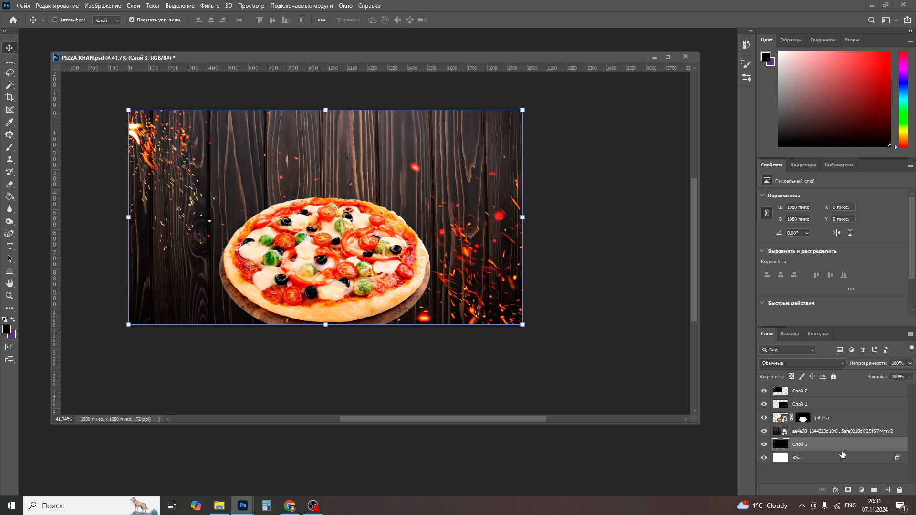
{"action": "left_click_drag", "start_coordinate": [839, 446], "coordinate": [839, 431]}
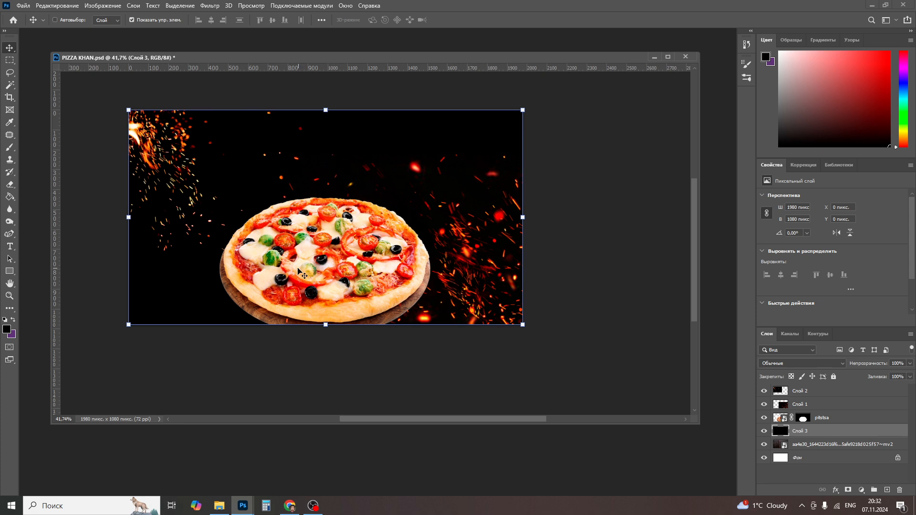
Step: Add a layer mask to the black layer and apply a radial black-to-white gradient from above the pizza toward the canvas's upper-right corner
{"action": "left_click", "coordinate": [848, 491]}
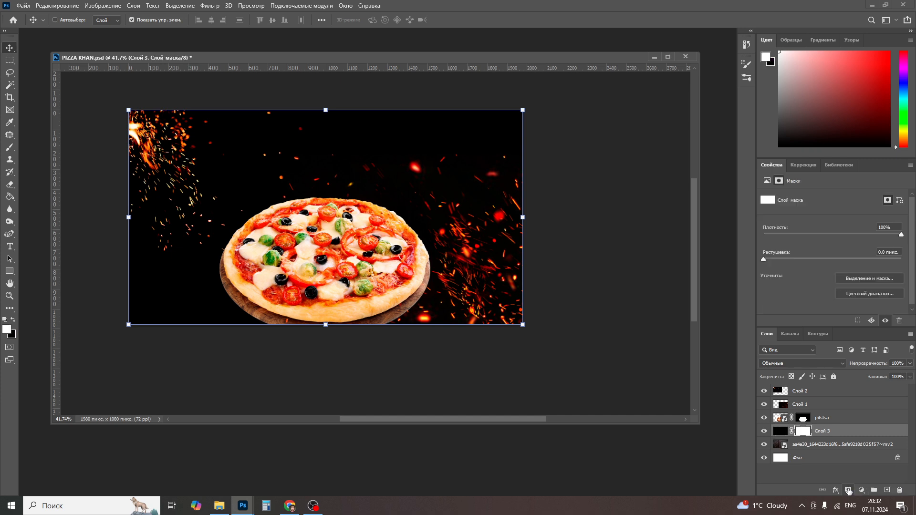
{"action": "left_click", "coordinate": [10, 198]}
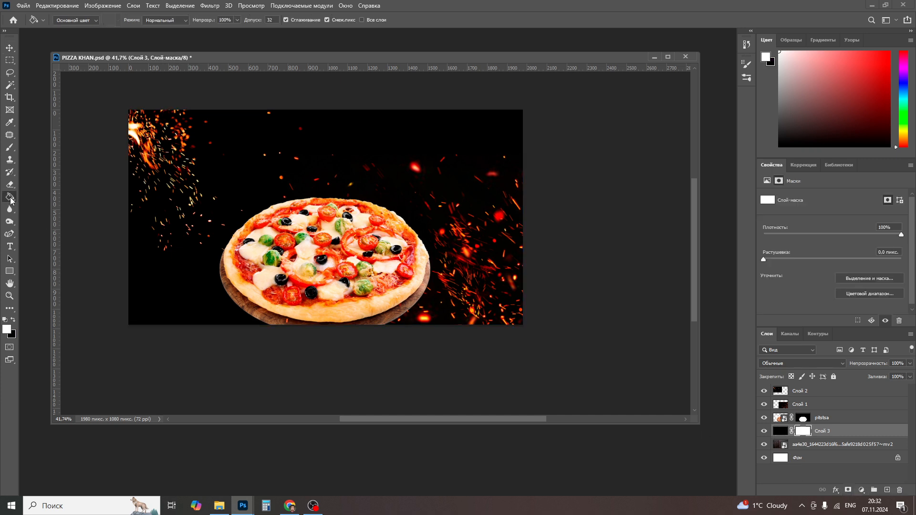
{"action": "right_click", "coordinate": [10, 198]}
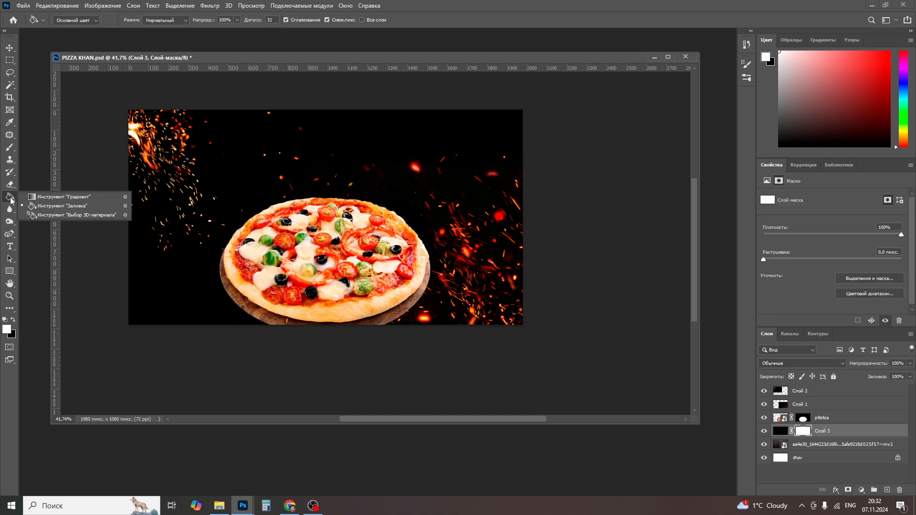
{"action": "left_click", "coordinate": [41, 197]}
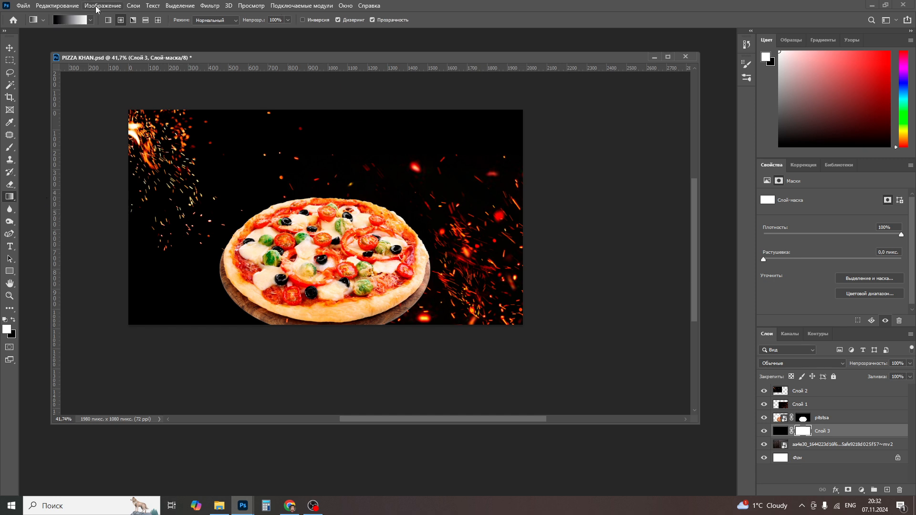
{"action": "left_click", "coordinate": [121, 24]}
{"action": "left_click_drag", "start_coordinate": [330, 217], "coordinate": [512, 128]}
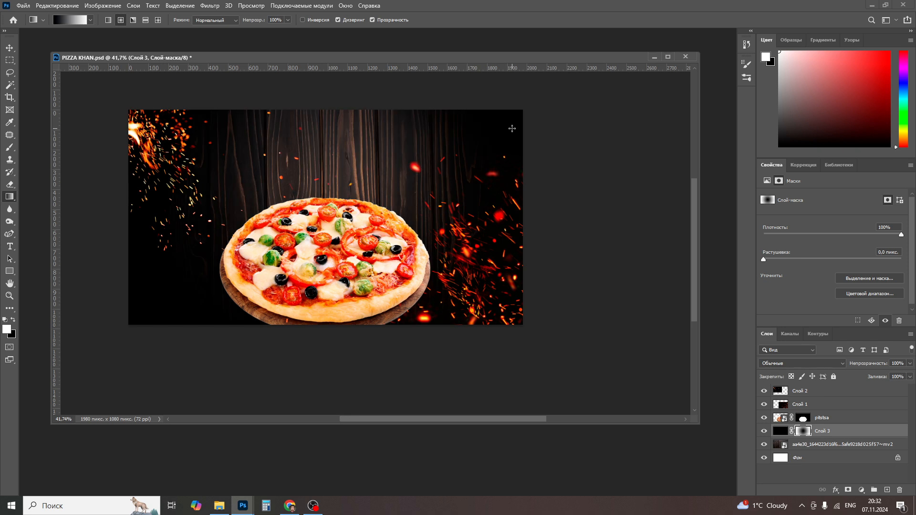
{"action": "key", "text": "ctrl+z"}
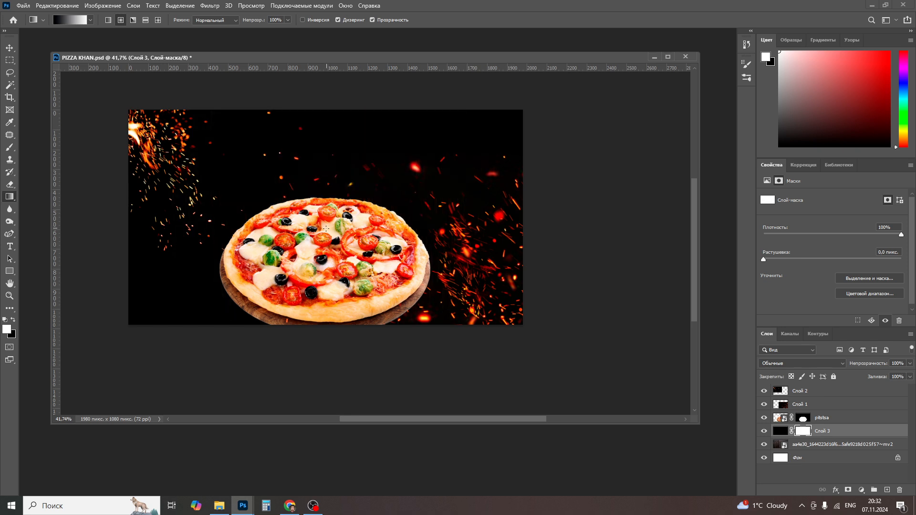
{"action": "left_click_drag", "start_coordinate": [371, 203], "coordinate": [511, 115]}
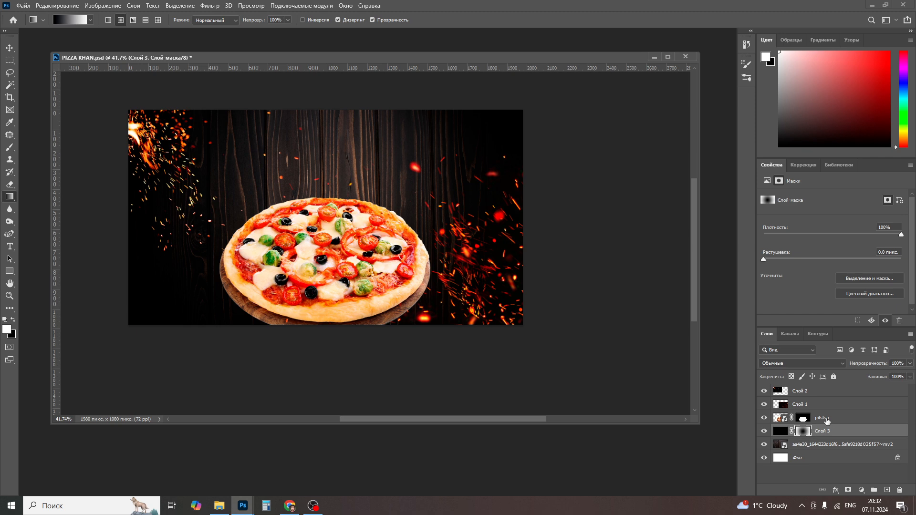
Step: Set the masked black layer's opacity to 75% and compare the banner with the layer hidden and shown
{"action": "left_click", "coordinate": [910, 364]}
{"action": "left_click_drag", "start_coordinate": [904, 377], "coordinate": [892, 376]}
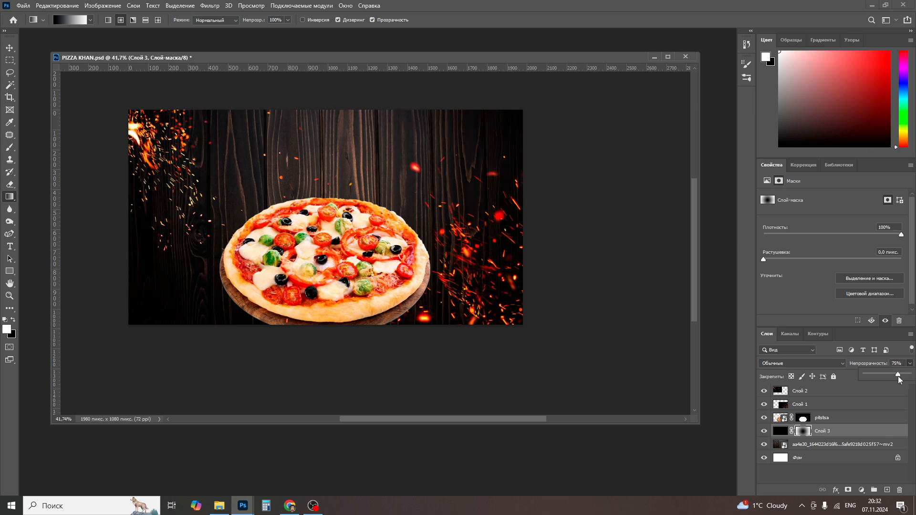
{"action": "left_click", "coordinate": [765, 432]}
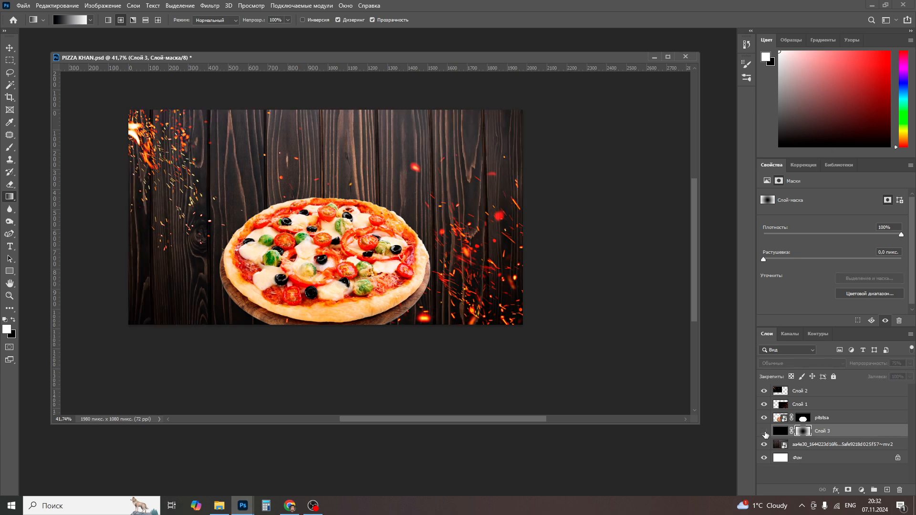
{"action": "left_click", "coordinate": [765, 432]}
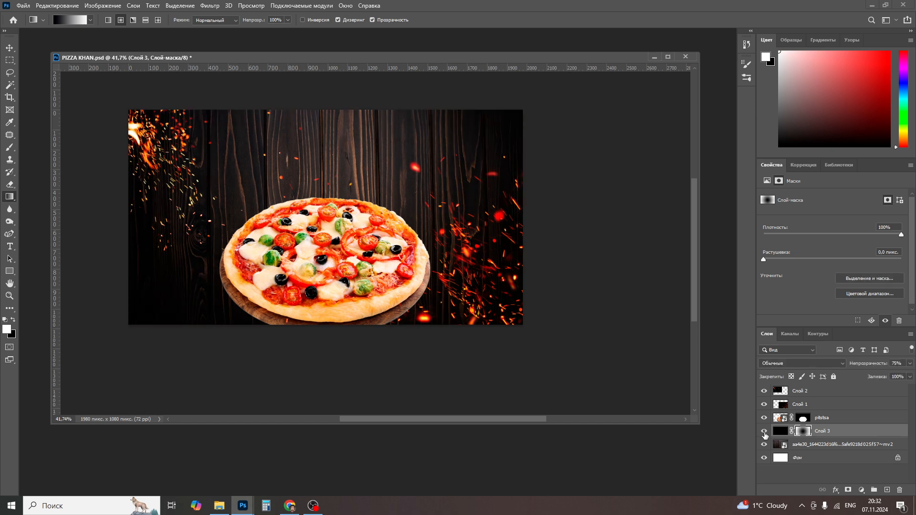
{"action": "left_click", "coordinate": [764, 433]}
{"action": "left_click", "coordinate": [764, 433]}
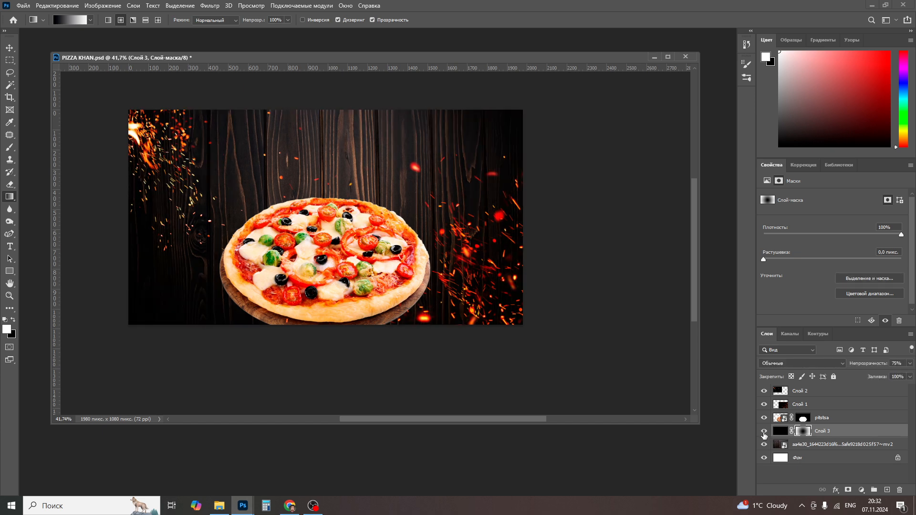
Step: Save the banner document and move its floating window down and to the right in the workspace
{"action": "left_click", "coordinate": [10, 48]}
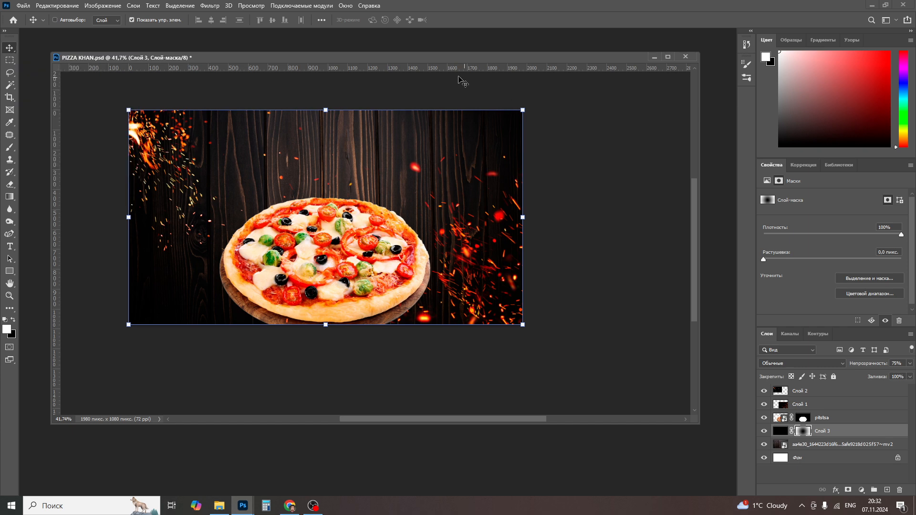
{"action": "left_click", "coordinate": [26, 7]}
{"action": "left_click", "coordinate": [42, 112]}
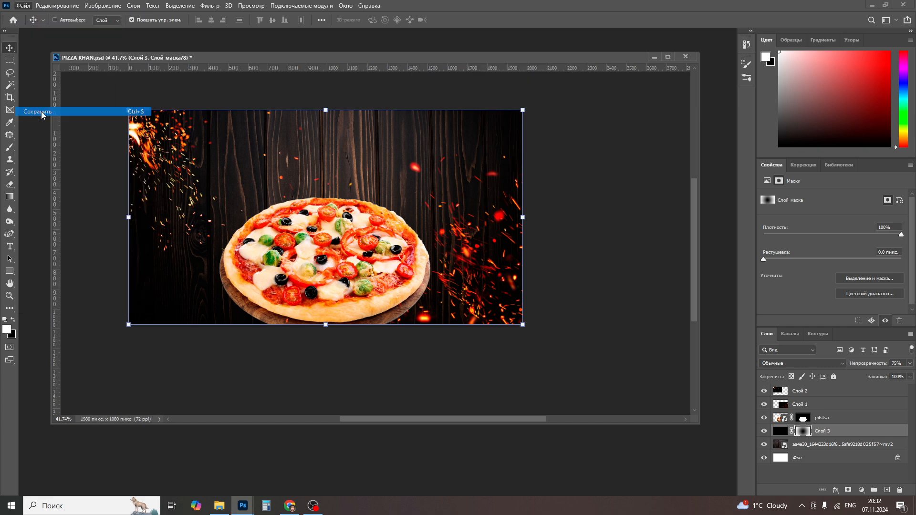
{"action": "left_click_drag", "start_coordinate": [472, 58], "coordinate": [509, 110]}
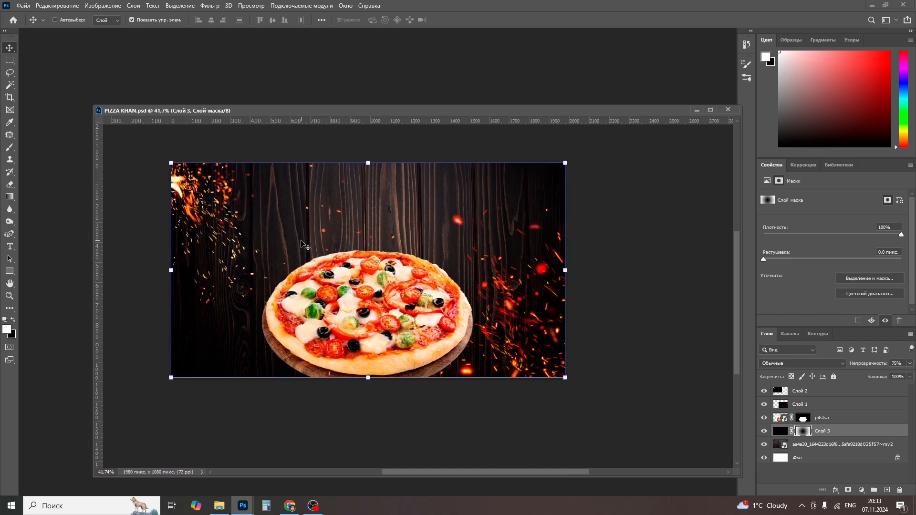
{"action": "left_click", "coordinate": [10, 246]}
{"action": "left_click", "coordinate": [319, 222]}
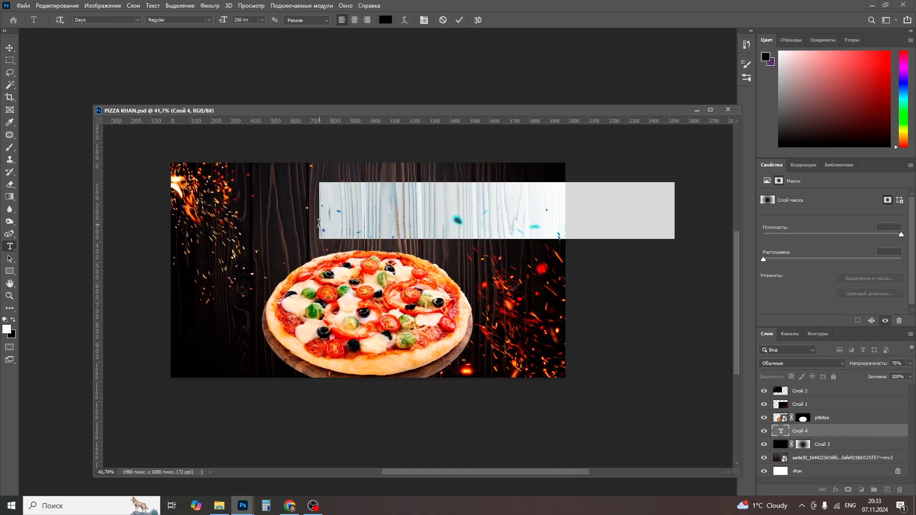
{"action": "type", "text": "PI"}
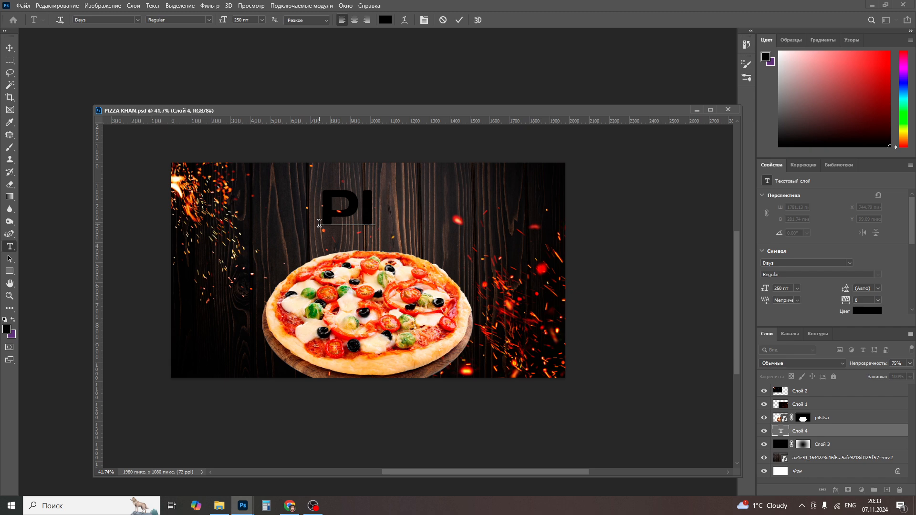
{"action": "type", "text": "ZZA"}
{"action": "key", "text": "ctrl+Return"}
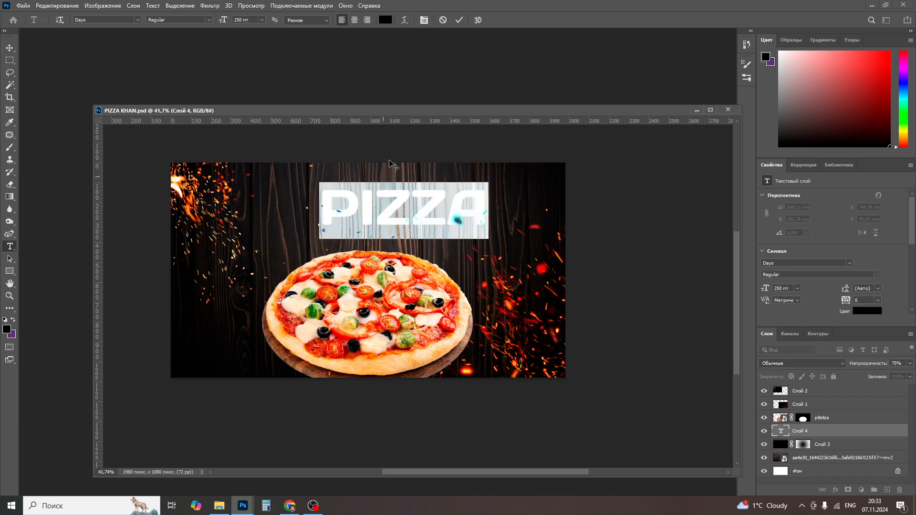
{"action": "left_click", "coordinate": [390, 23]}
{"action": "left_click", "coordinate": [796, 122]}
{"action": "left_click", "coordinate": [10, 48]}
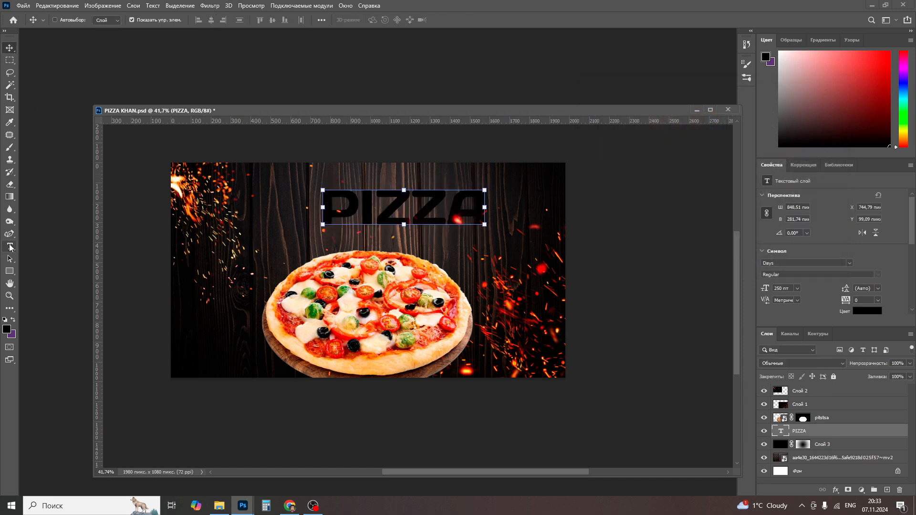
{"action": "left_click_drag", "start_coordinate": [392, 212], "coordinate": [353, 210]}
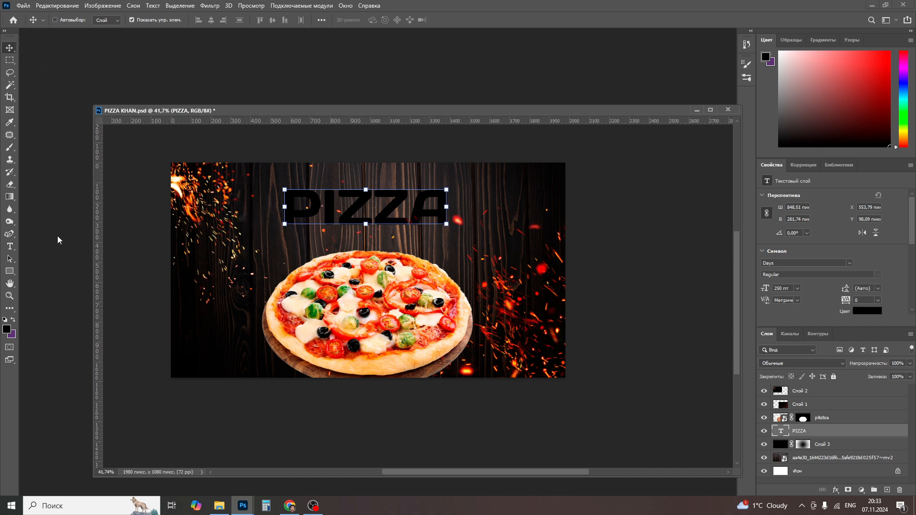
{"action": "key", "text": "Delete"}
Step: Add a text line reading PIZZA above the pizza in the Days Regular font at 250 pt
{"action": "left_click", "coordinate": [9, 246]}
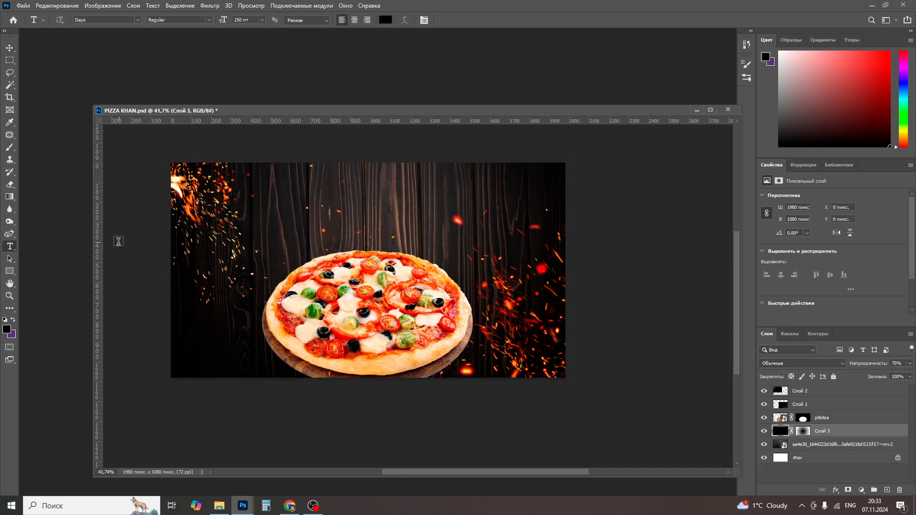
{"action": "left_click", "coordinate": [319, 199]}
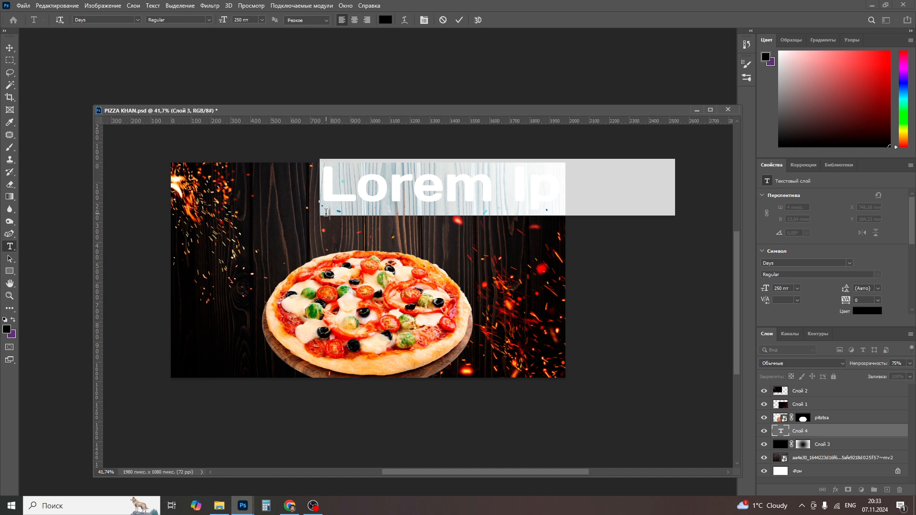
{"action": "key", "text": "BackSpace"}
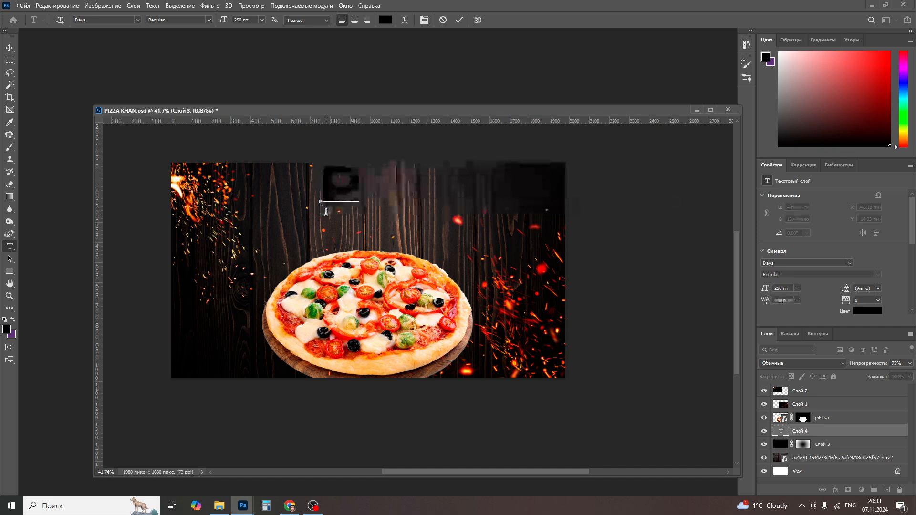
{"action": "type", "text": "PIZZA"}
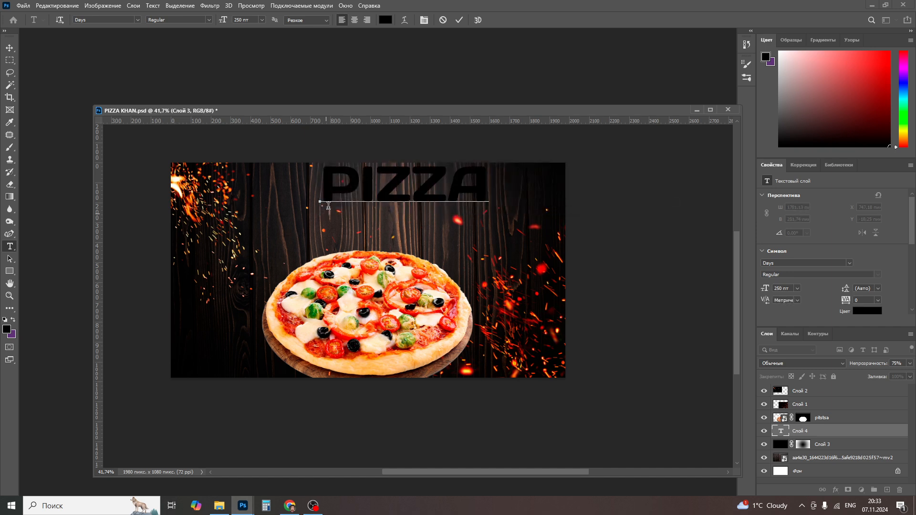
Step: Set the PIZZA text's colour to white (ffffff) and place it above the pizza at about X 422, Y 156 px
{"action": "left_click_drag", "start_coordinate": [481, 184], "coordinate": [320, 186]}
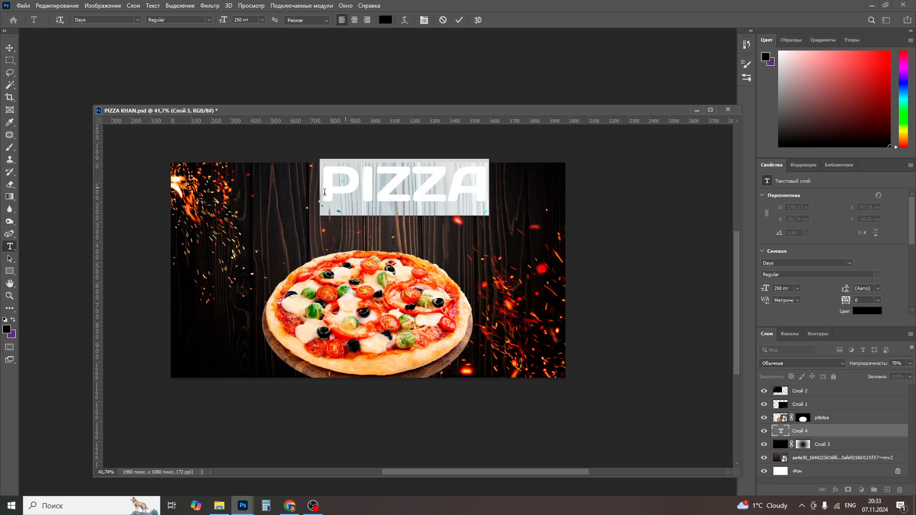
{"action": "left_click", "coordinate": [386, 22]}
{"action": "type", "text": "ffffff"}
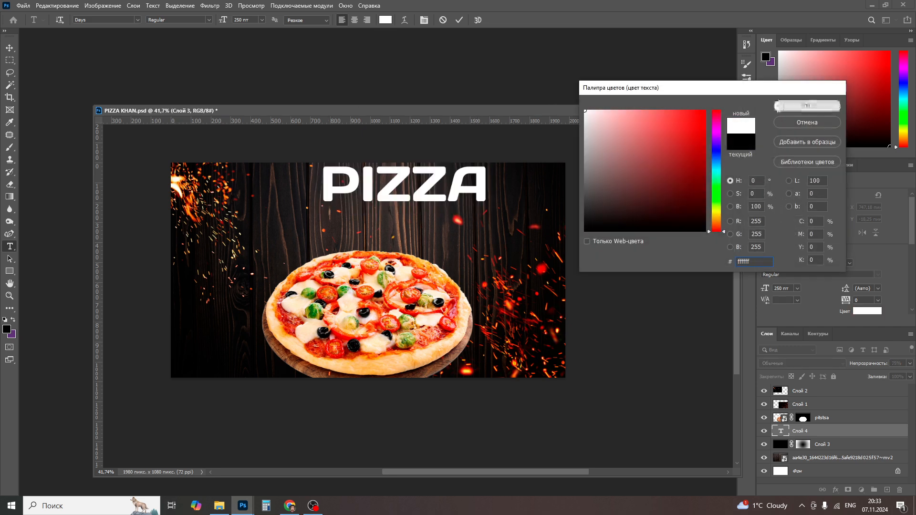
{"action": "key", "text": "Return"}
{"action": "left_click", "coordinate": [9, 48]}
{"action": "left_click_drag", "start_coordinate": [453, 190], "coordinate": [407, 223]}
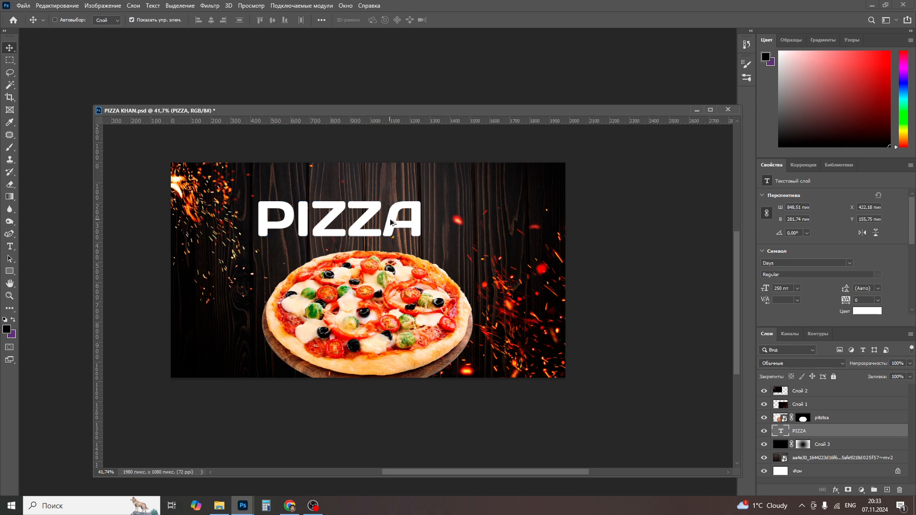
Step: Duplicate the PIZZA text layer up and to the right of the original and replace the copy's text with KHAN
{"action": "left_click_drag", "start_coordinate": [390, 222], "coordinate": [452, 186]}
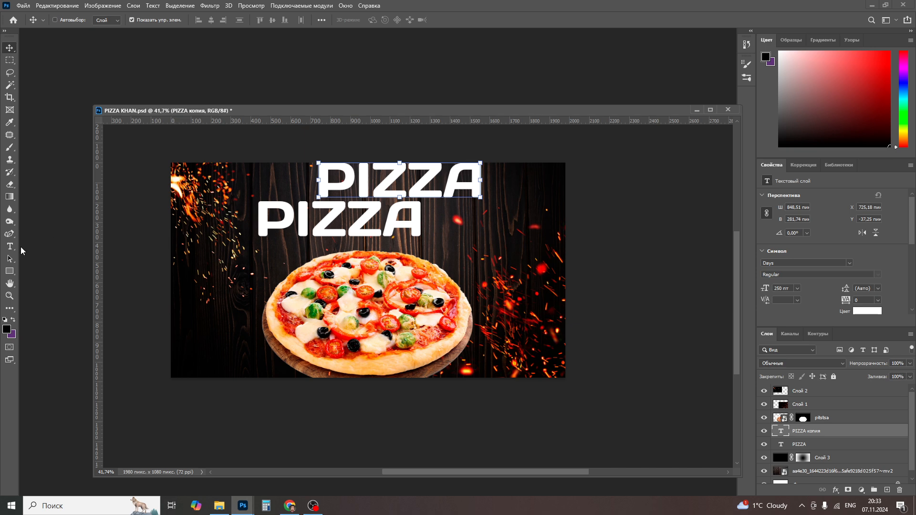
{"action": "key", "text": "t"}
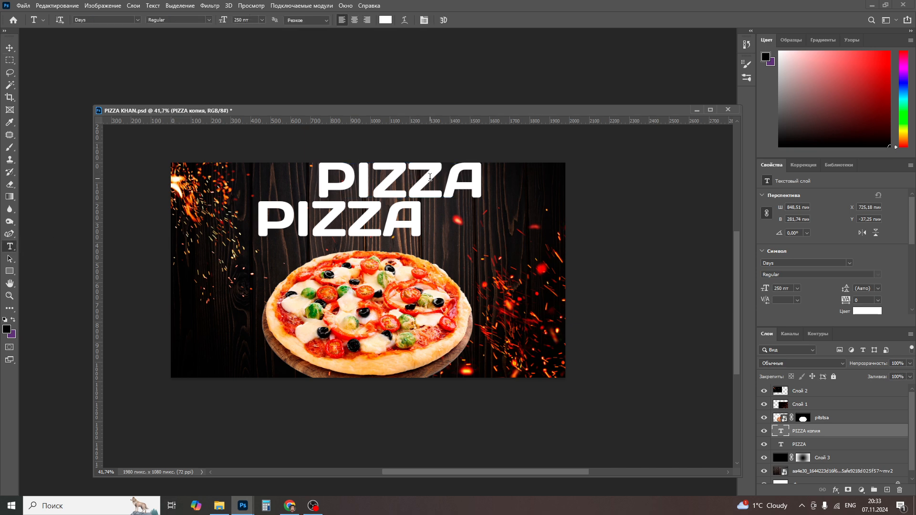
{"action": "left_click", "coordinate": [413, 180]}
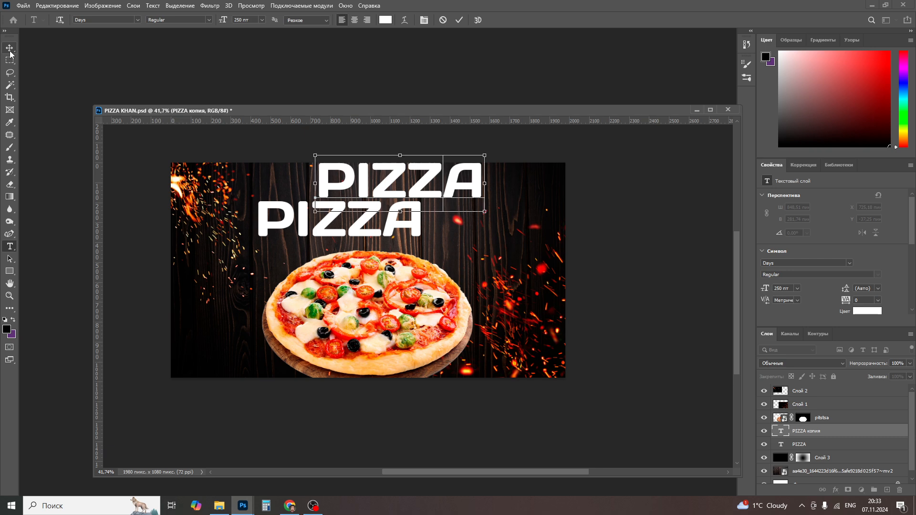
{"action": "left_click_drag", "start_coordinate": [468, 174], "coordinate": [323, 177]}
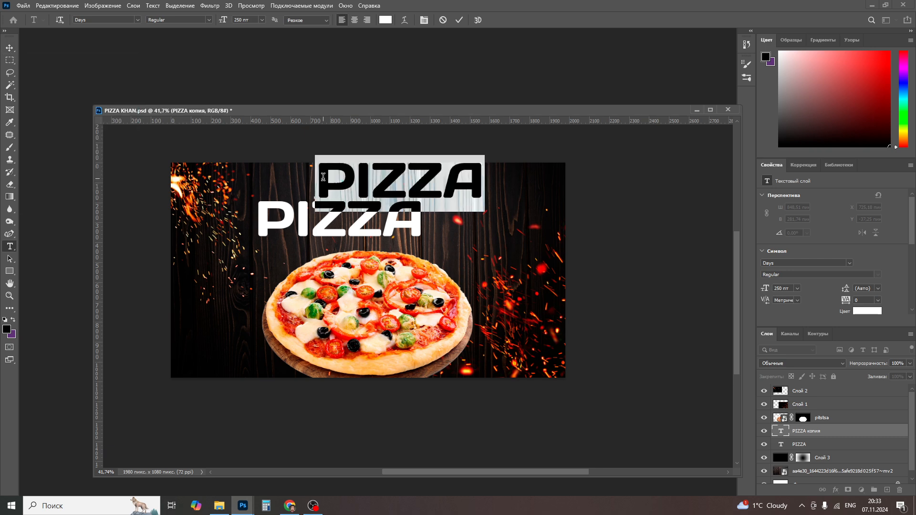
{"action": "key", "text": "BackSpace"}
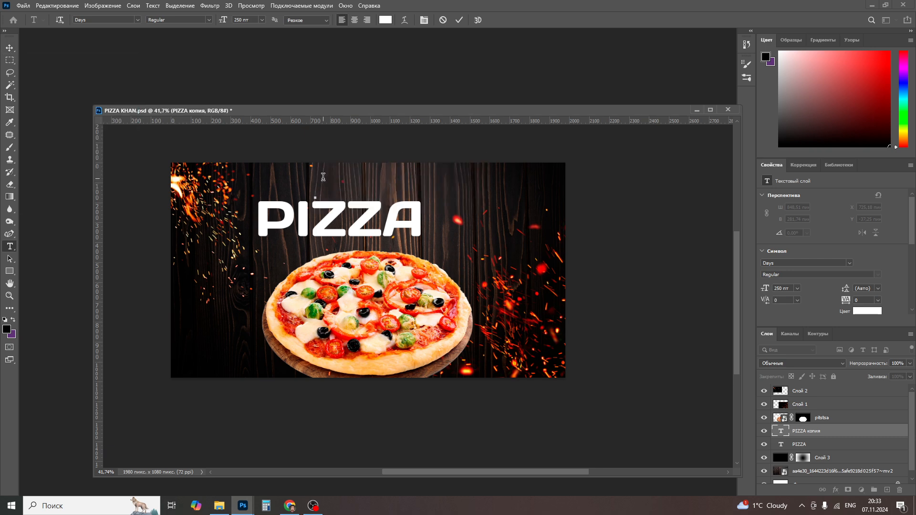
{"action": "type", "text": "K"}
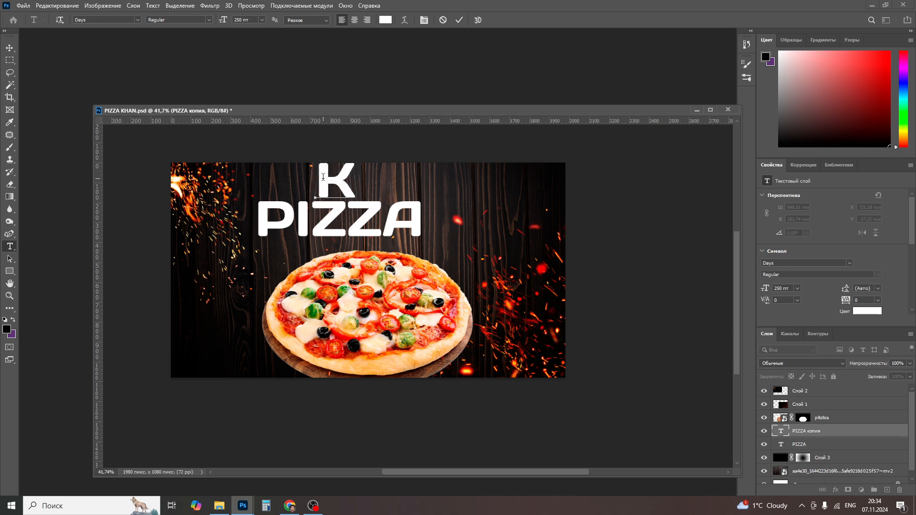
{"action": "type", "text": "HAN"}
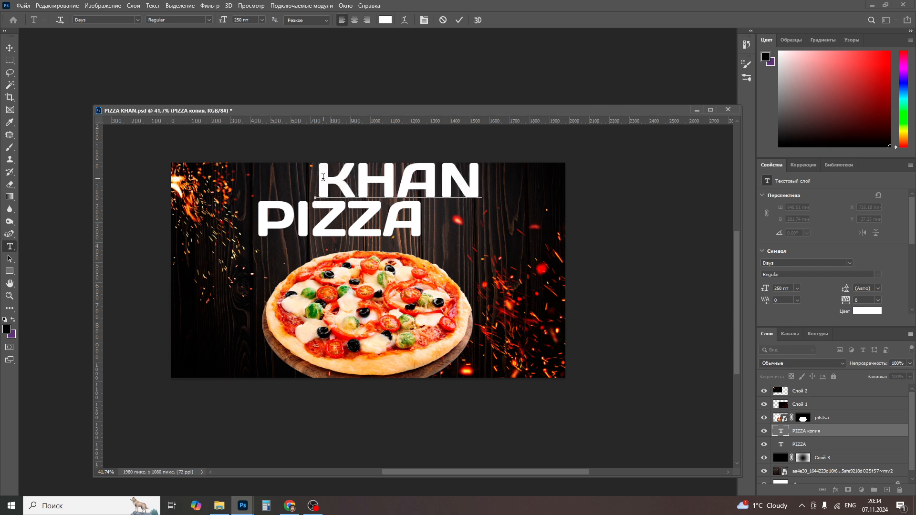
Step: Scale the KHAN text down to about 136.61 pt and place it above PIZZA, aligned with its left edge
{"action": "left_click", "coordinate": [9, 48]}
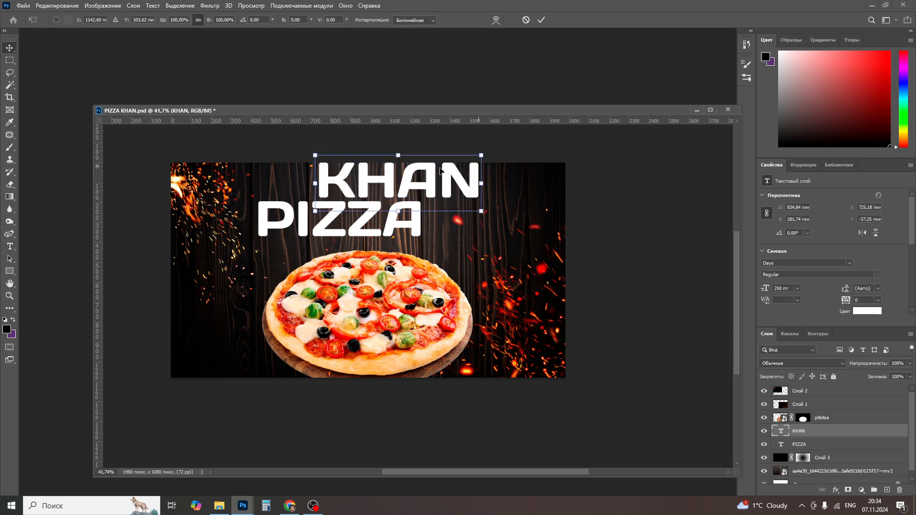
{"action": "left_click_drag", "start_coordinate": [480, 168], "coordinate": [323, 182]}
{"action": "key", "text": "Return"}
Step: Make the PIZZA text layer the active layer
{"action": "right_click", "coordinate": [370, 204]}
{"action": "left_click", "coordinate": [375, 210]}
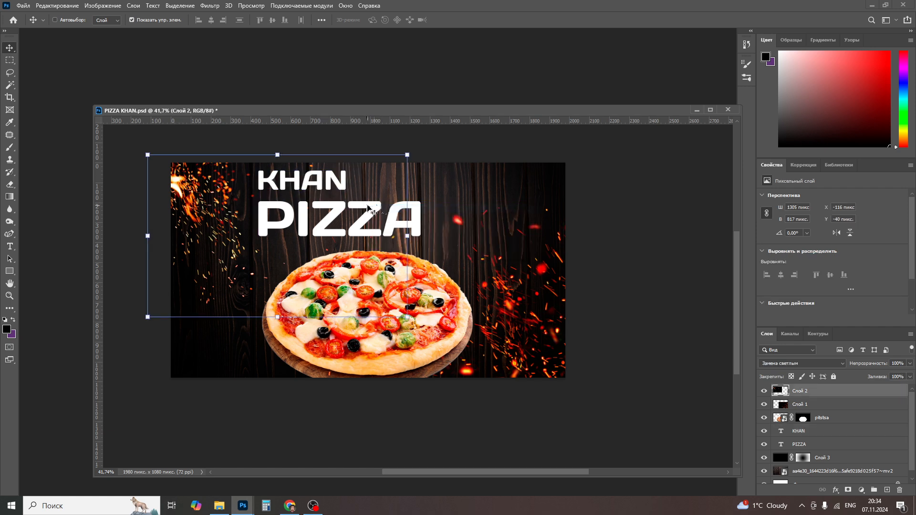
{"action": "right_click", "coordinate": [368, 205]}
{"action": "left_click", "coordinate": [388, 222]}
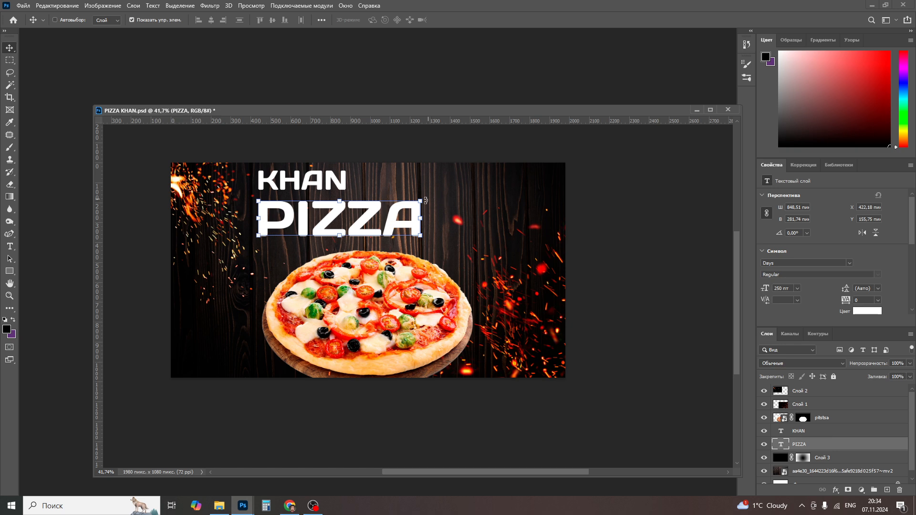
{"action": "double_click", "coordinate": [385, 216]}
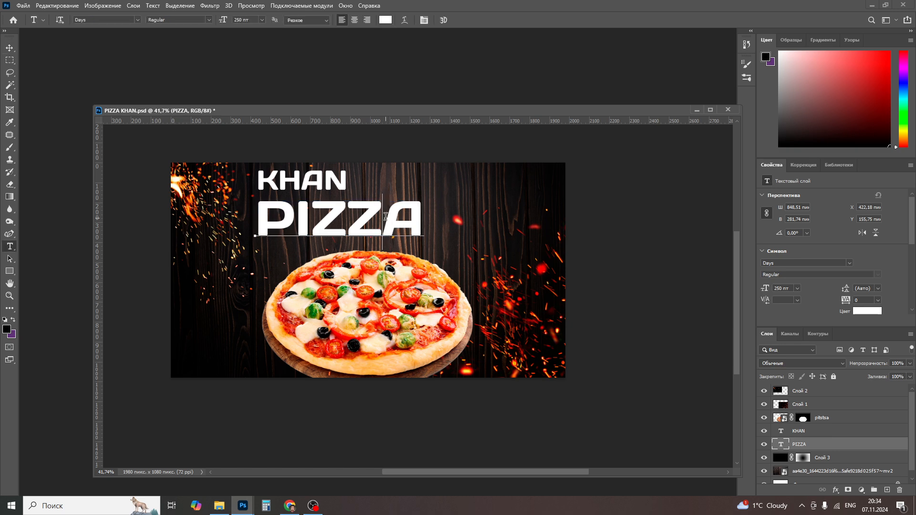
{"action": "double_click", "coordinate": [386, 217]}
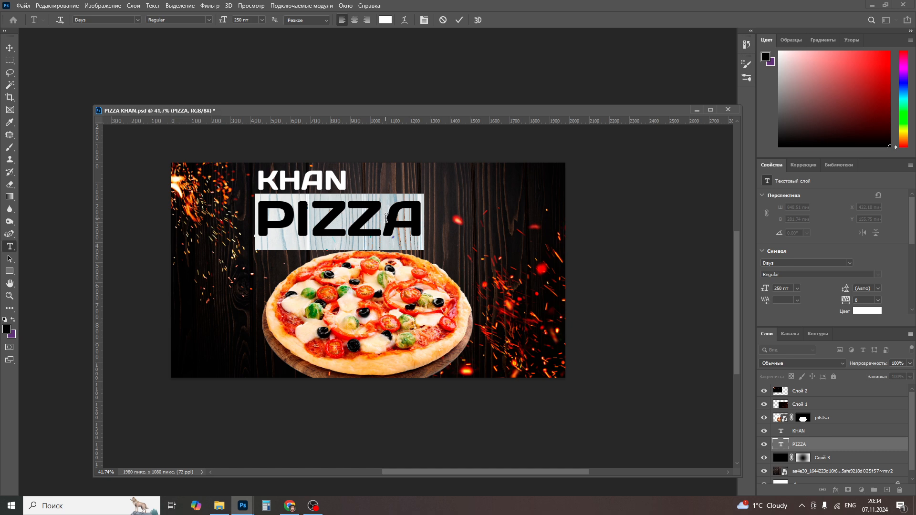
{"action": "left_click", "coordinate": [386, 218]}
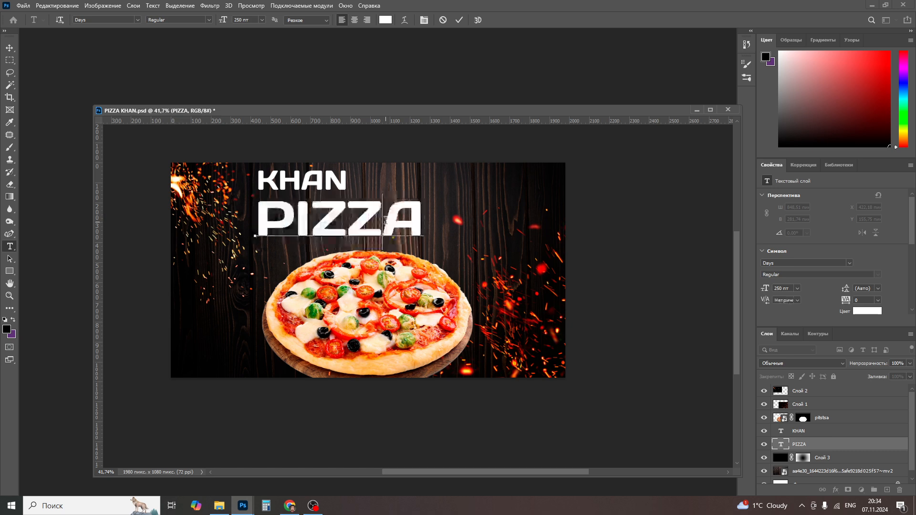
{"action": "left_click", "coordinate": [9, 48]}
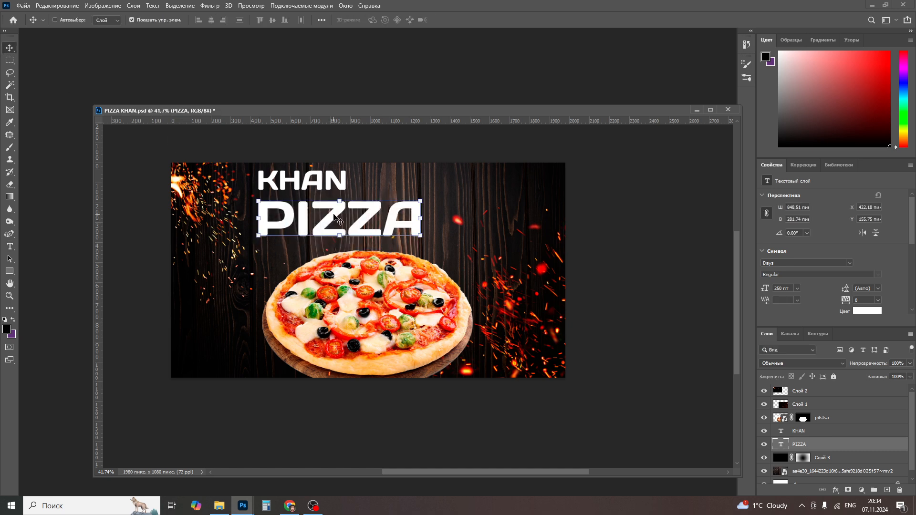
{"action": "left_click_drag", "start_coordinate": [334, 217], "coordinate": [371, 218]}
{"action": "key", "text": "ctrl+z"}
Step: Warp the PIZZA text with the horizontal Wave (Волна) style at a +40% bend
{"action": "left_click", "coordinate": [10, 247]}
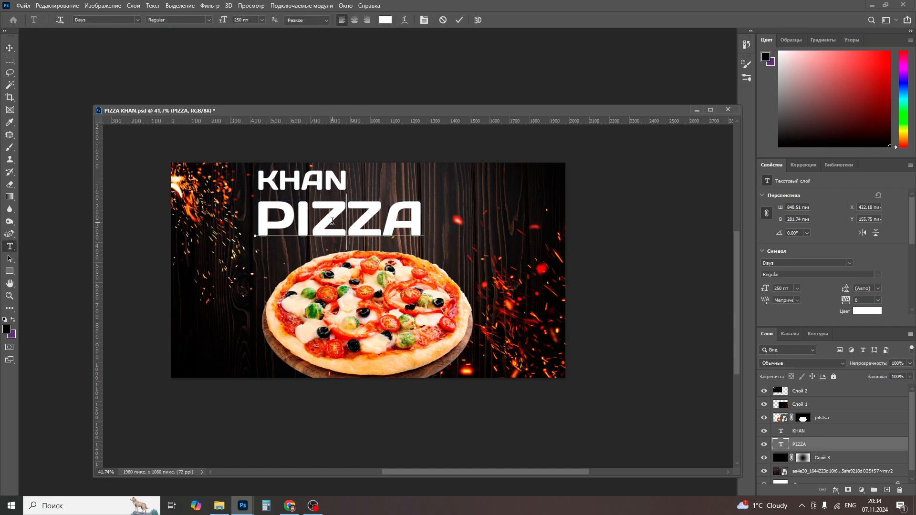
{"action": "double_click", "coordinate": [333, 221]}
{"action": "left_click", "coordinate": [310, 224]}
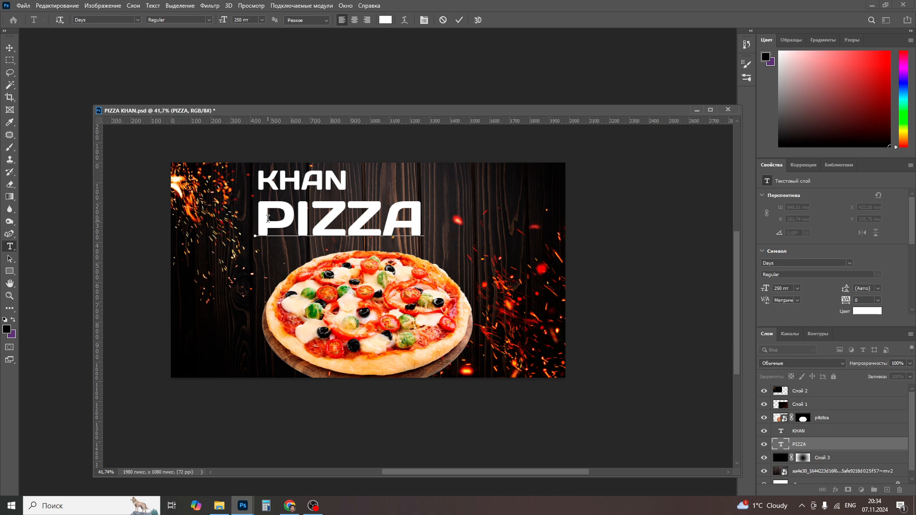
{"action": "left_click_drag", "start_coordinate": [266, 219], "coordinate": [447, 220]}
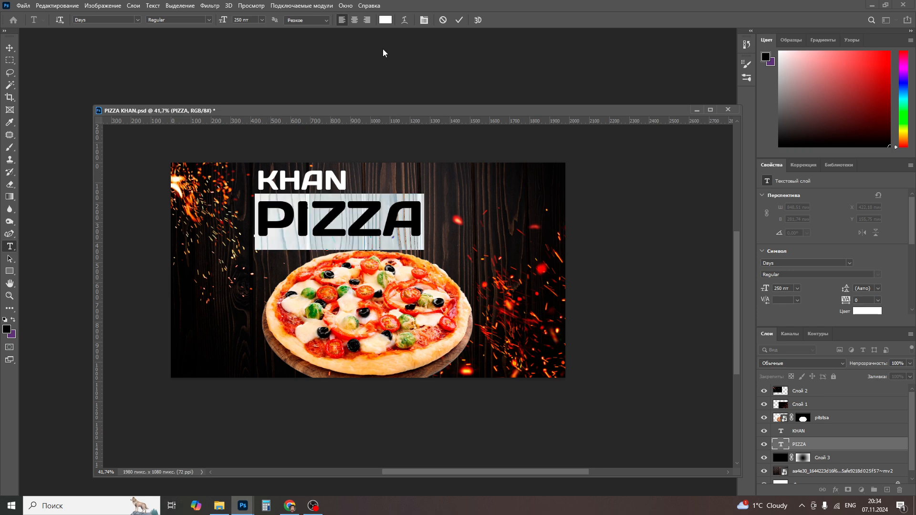
{"action": "left_click", "coordinate": [404, 20]}
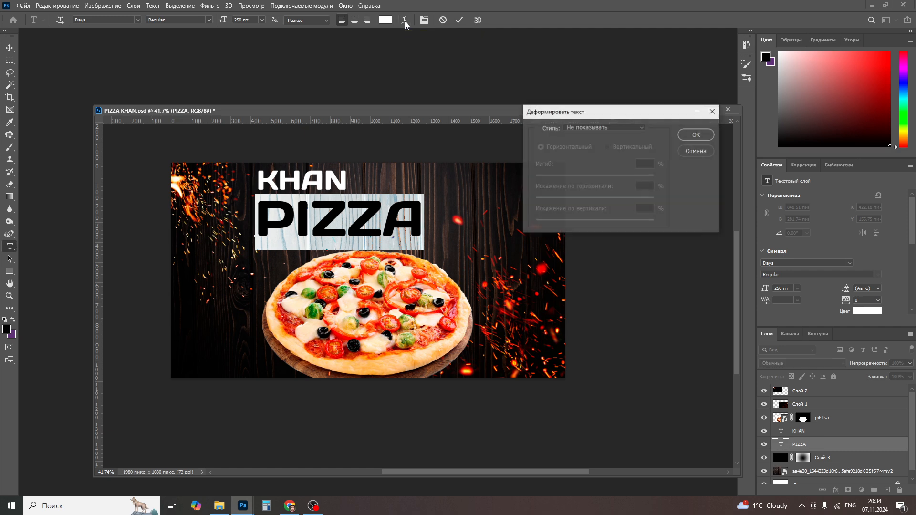
{"action": "left_click", "coordinate": [624, 128]}
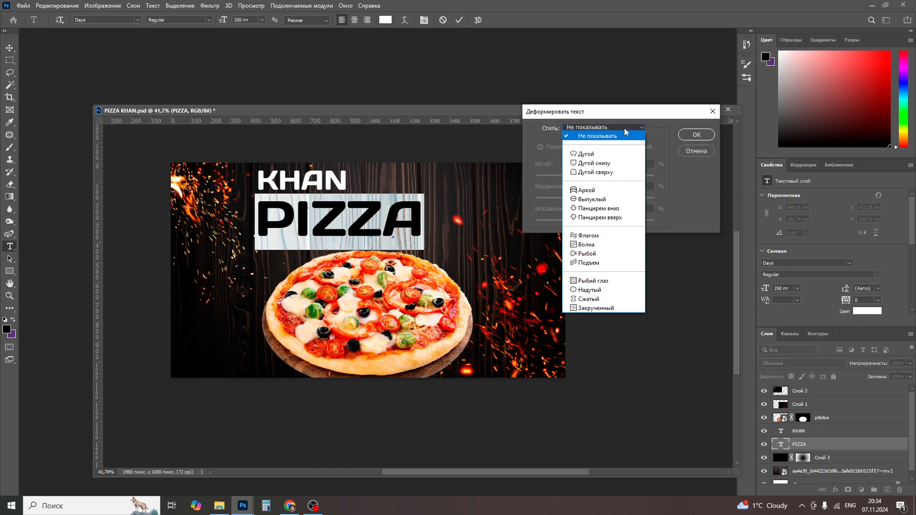
{"action": "left_click", "coordinate": [633, 246]}
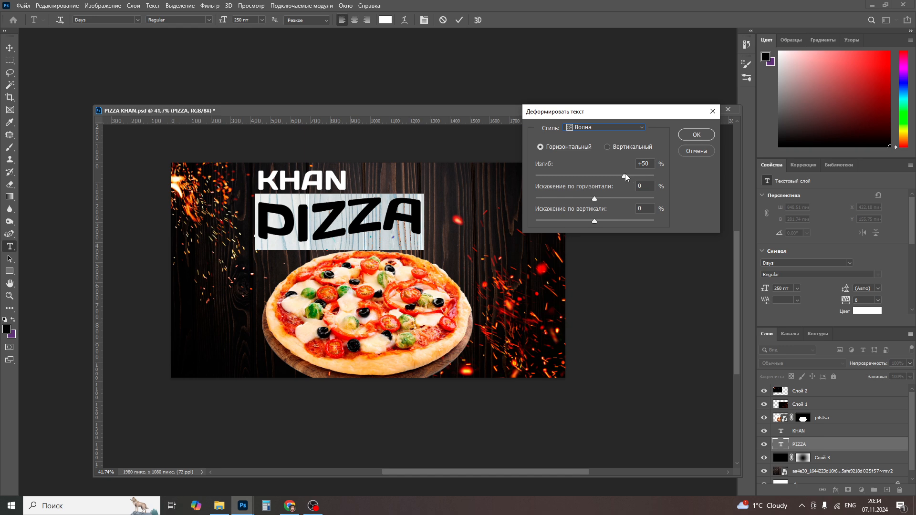
{"action": "left_click_drag", "start_coordinate": [585, 180], "coordinate": [618, 177]}
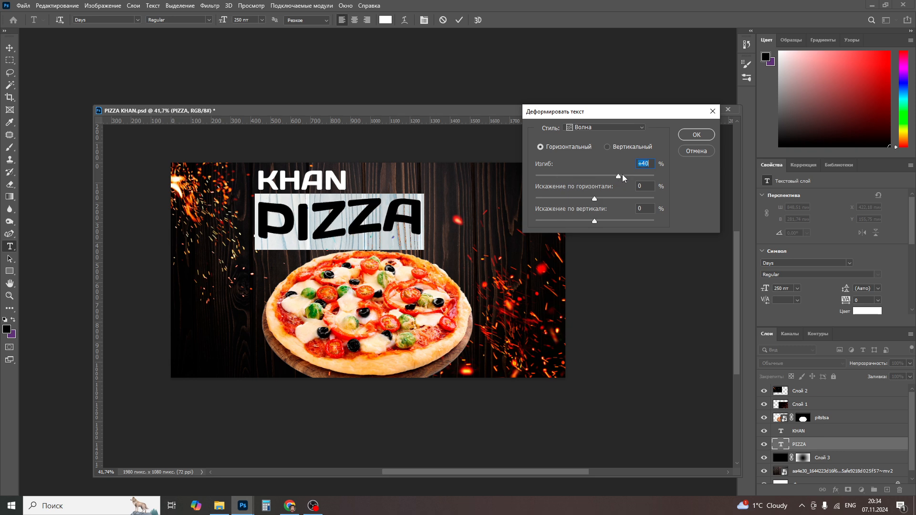
{"action": "left_click", "coordinate": [697, 135]}
{"action": "left_click", "coordinate": [10, 48]}
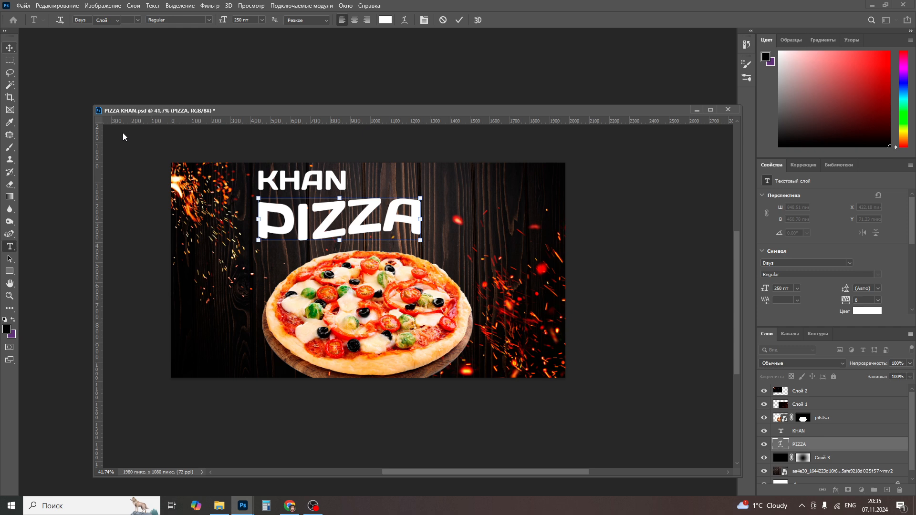
Step: Move the KHAN text down closer to PIZZA, to about X 430, Y 63 px
{"action": "right_click", "coordinate": [317, 177]}
{"action": "left_click", "coordinate": [331, 181]}
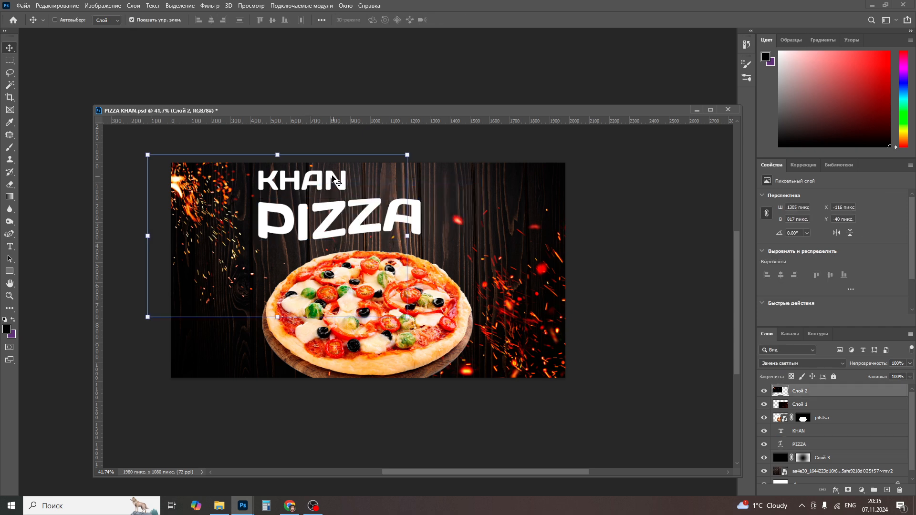
{"action": "right_click", "coordinate": [332, 176]}
{"action": "left_click", "coordinate": [310, 175]}
{"action": "left_click", "coordinate": [819, 444]}
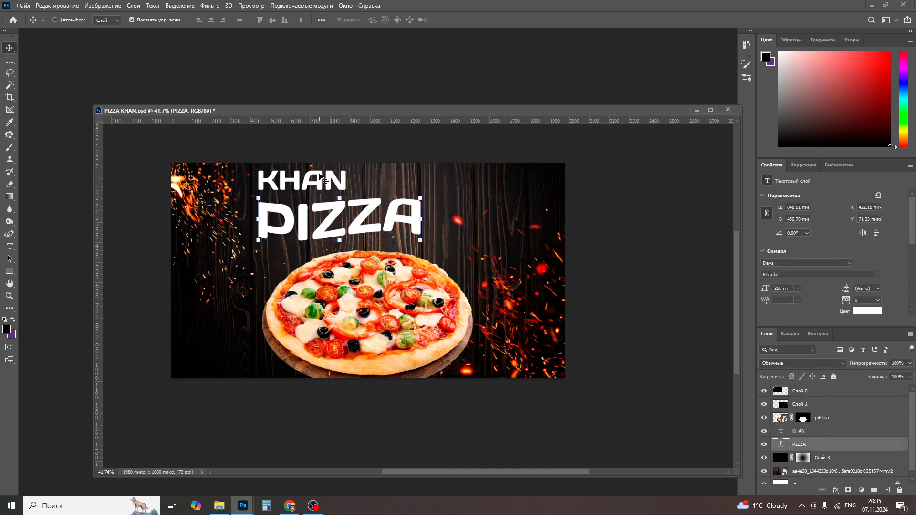
{"action": "right_click", "coordinate": [322, 179]}
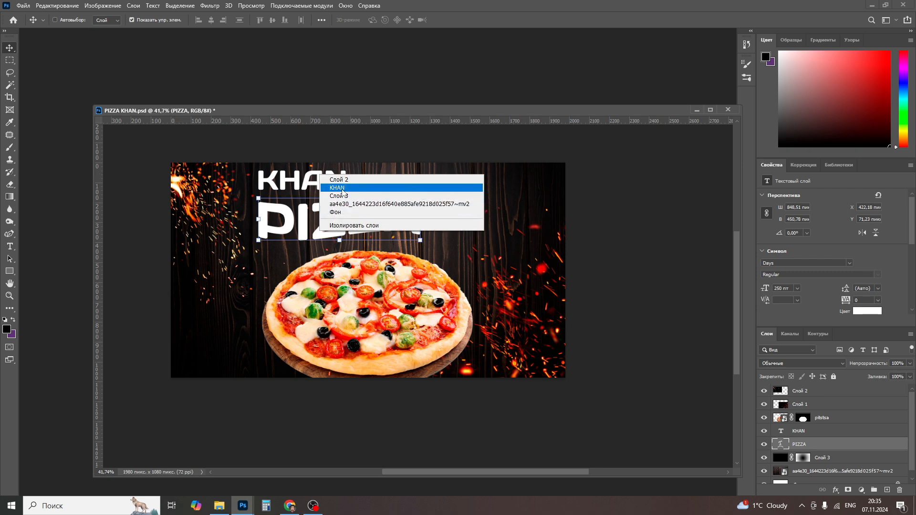
{"action": "left_click", "coordinate": [342, 191]}
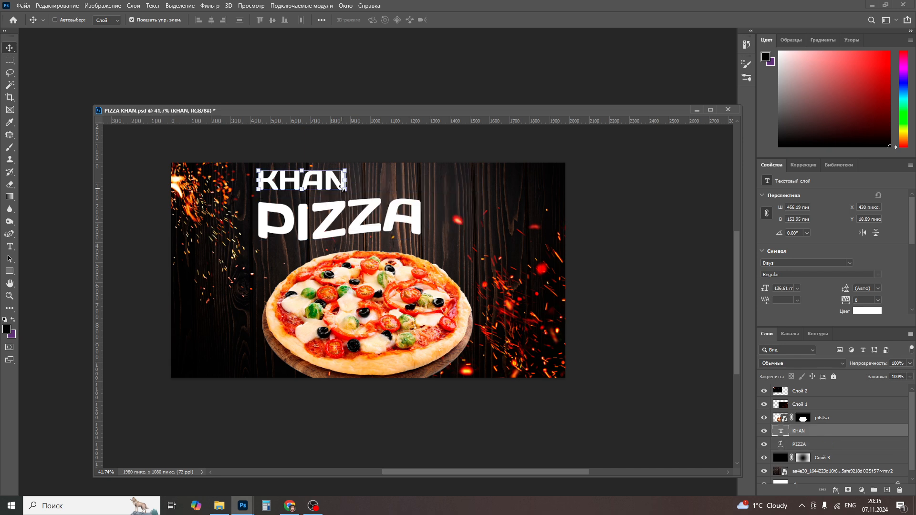
{"action": "left_click_drag", "start_coordinate": [336, 177], "coordinate": [335, 185]}
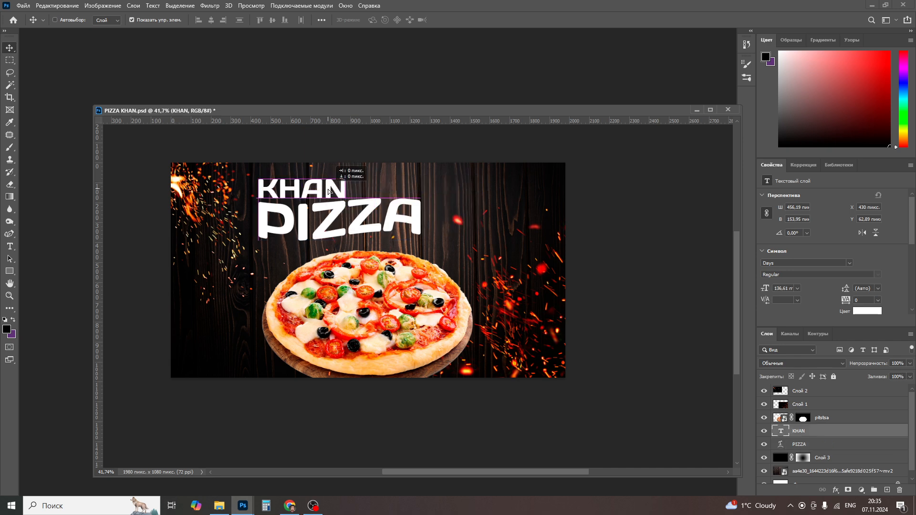
Step: Warp the KHAN text with the horizontal Wave (Волна) style at a +44% bend and shift it to about X 481, Y -10 px
{"action": "left_click", "coordinate": [10, 246]}
{"action": "left_click", "coordinate": [295, 185]}
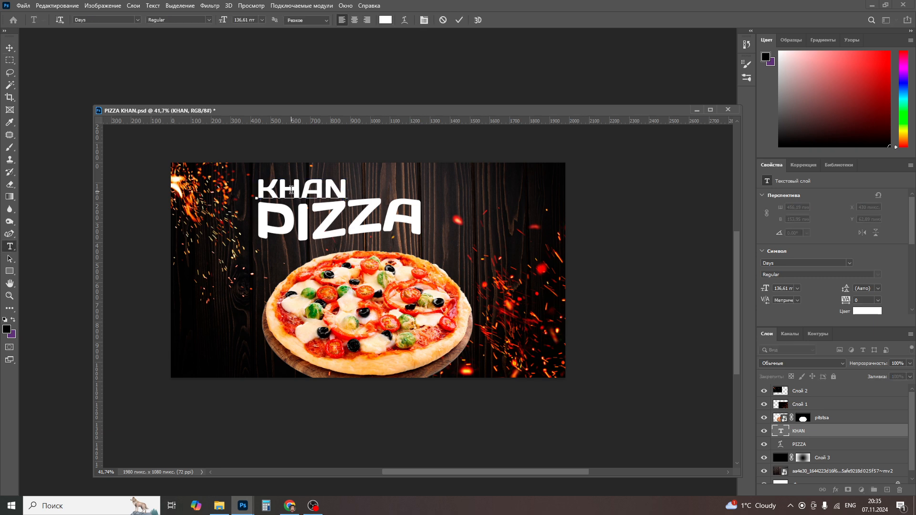
{"action": "double_click", "coordinate": [287, 195]}
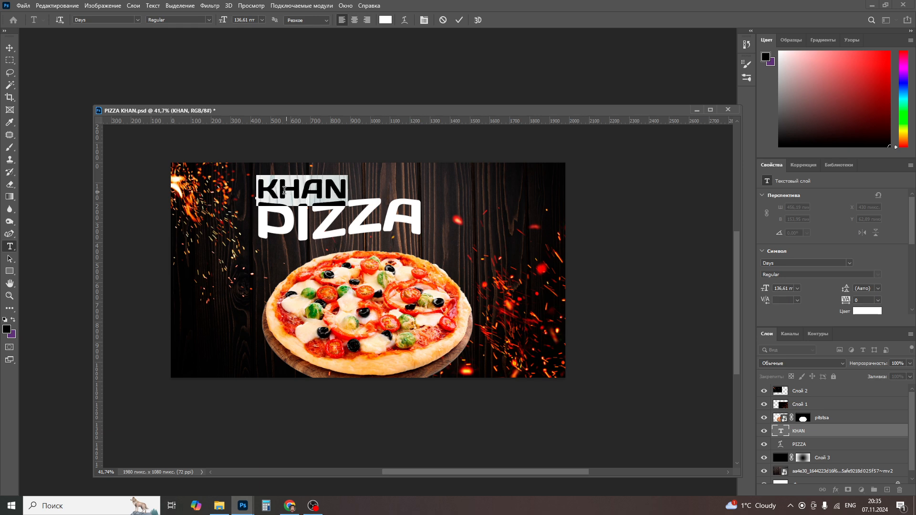
{"action": "left_click", "coordinate": [405, 21]}
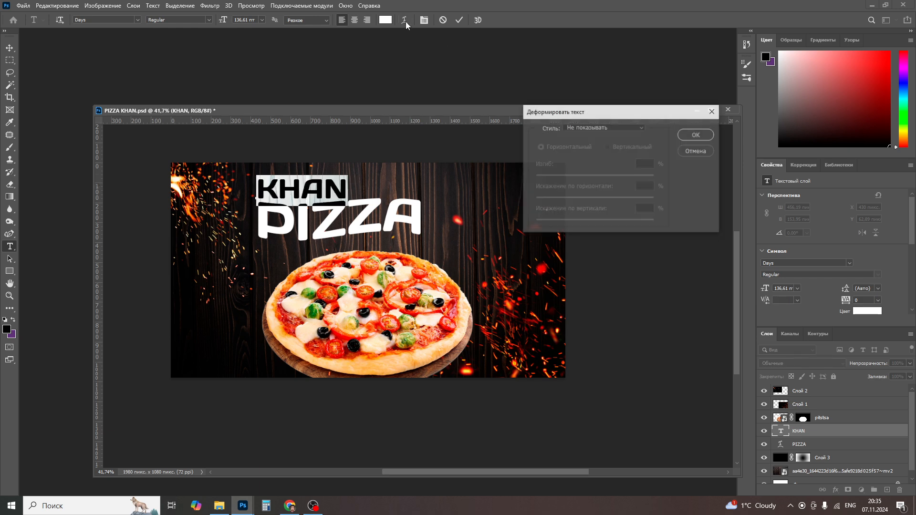
{"action": "left_click", "coordinate": [582, 128]}
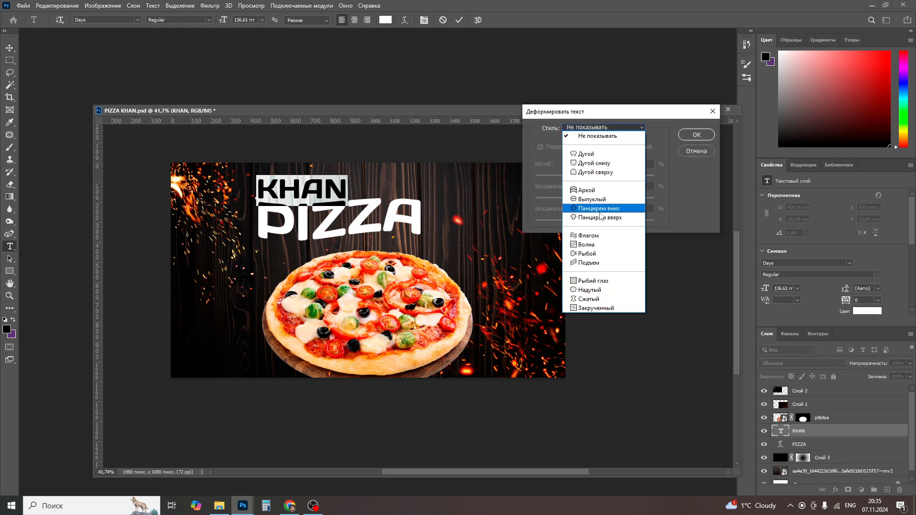
{"action": "left_click", "coordinate": [597, 244]}
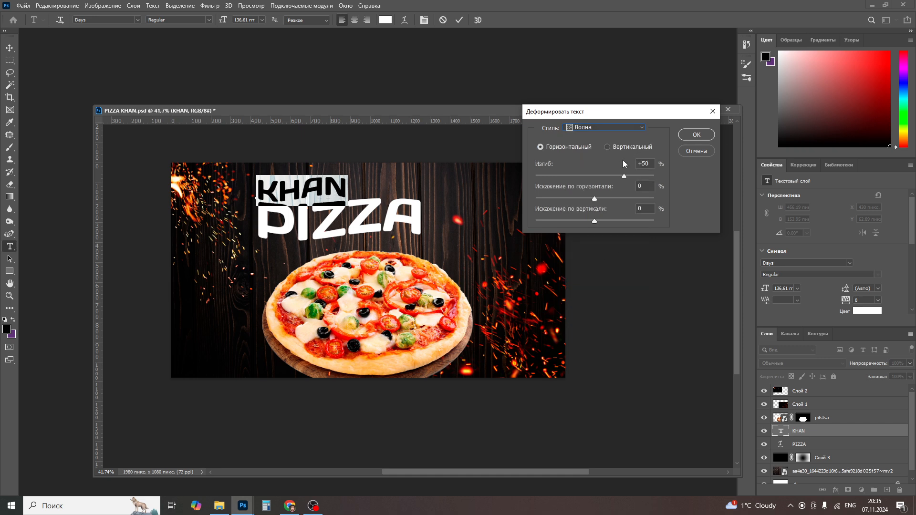
{"action": "left_click_drag", "start_coordinate": [629, 177], "coordinate": [621, 176]}
{"action": "left_click", "coordinate": [708, 137]}
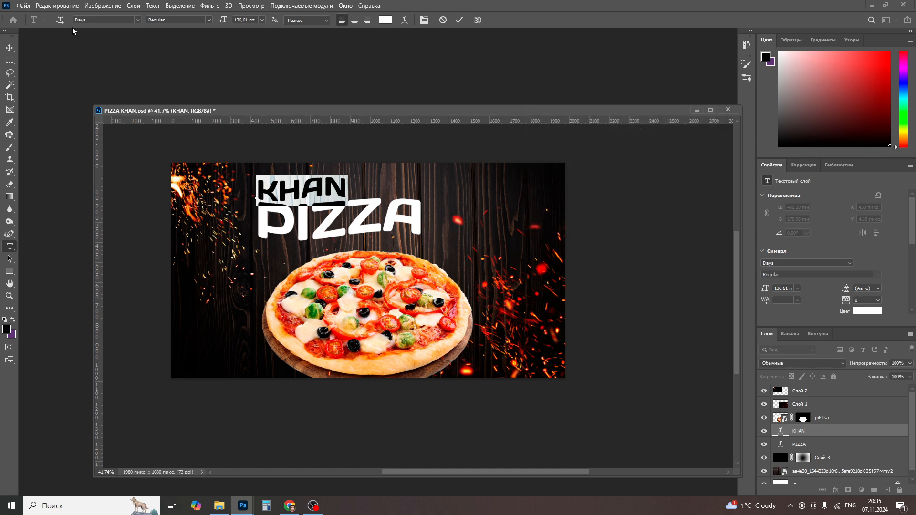
{"action": "left_click", "coordinate": [10, 48]}
{"action": "left_click_drag", "start_coordinate": [366, 163], "coordinate": [376, 160]}
Step: Change the KHAN text's warp to the horizontal Flag (Флагом) style at a -15% bend and shift it to about X 572, Y 4 px
{"action": "key", "text": "t"}
{"action": "left_click", "coordinate": [326, 176]}
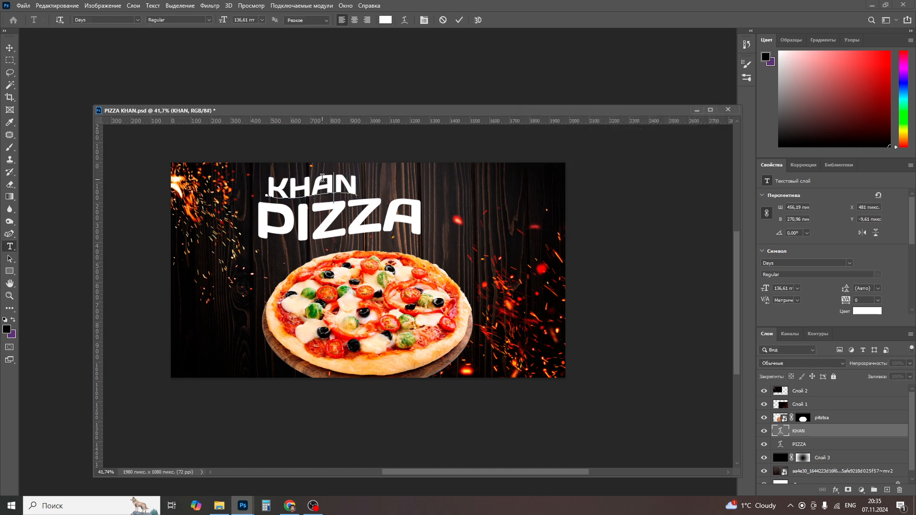
{"action": "key", "text": "ctrl+a"}
{"action": "left_click", "coordinate": [404, 21]}
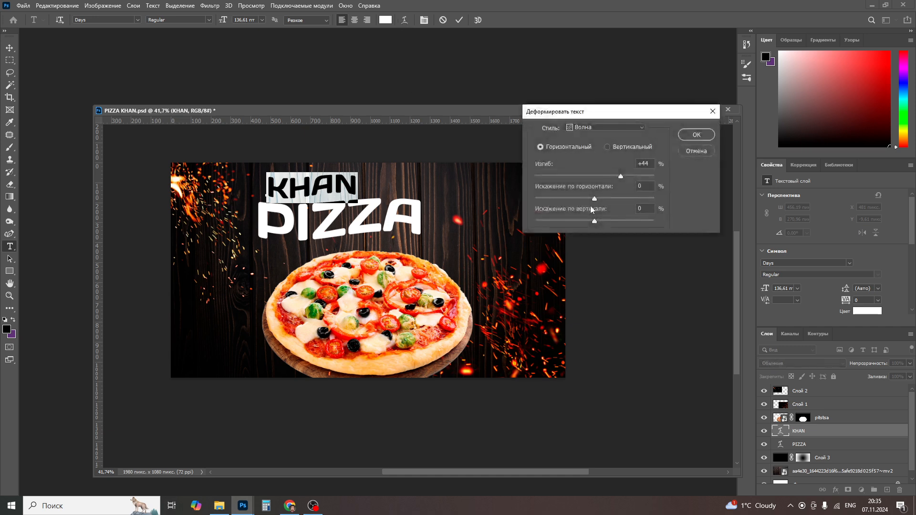
{"action": "left_click", "coordinate": [619, 129]}
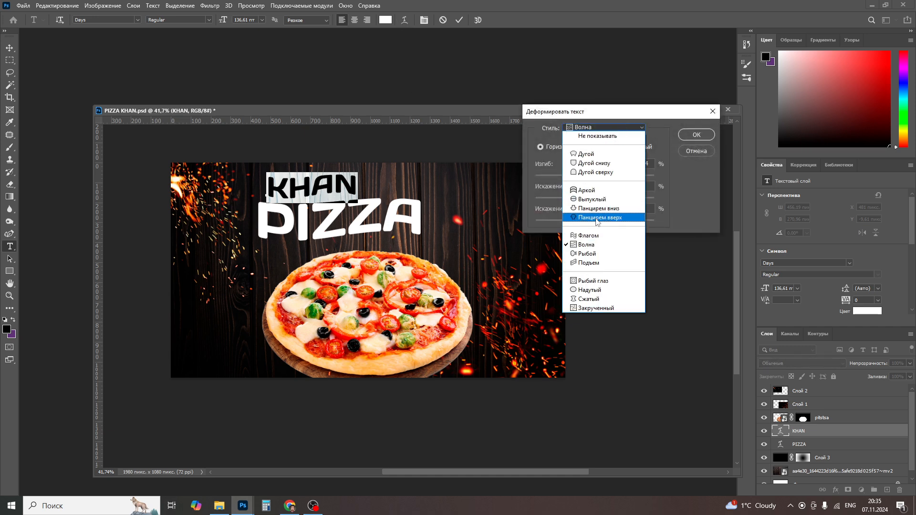
{"action": "left_click", "coordinate": [594, 235]}
{"action": "left_click_drag", "start_coordinate": [602, 175], "coordinate": [587, 177]}
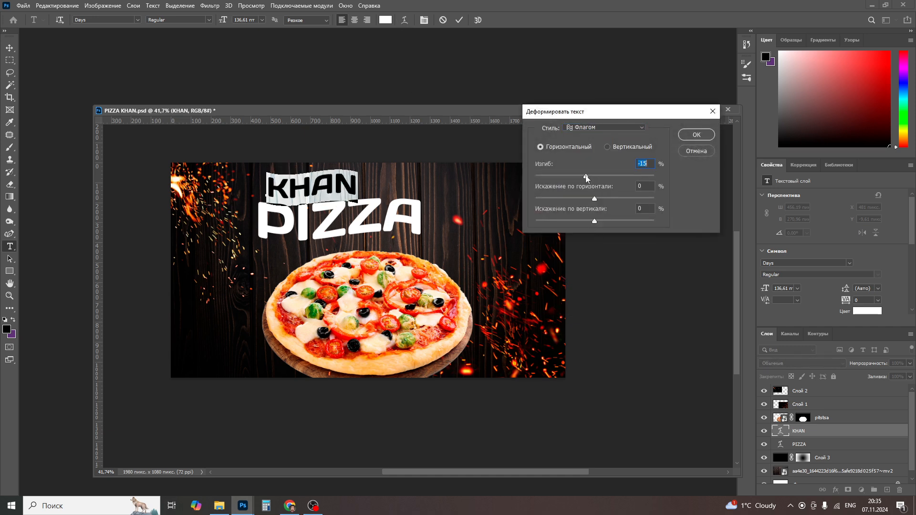
{"action": "left_click", "coordinate": [697, 134]}
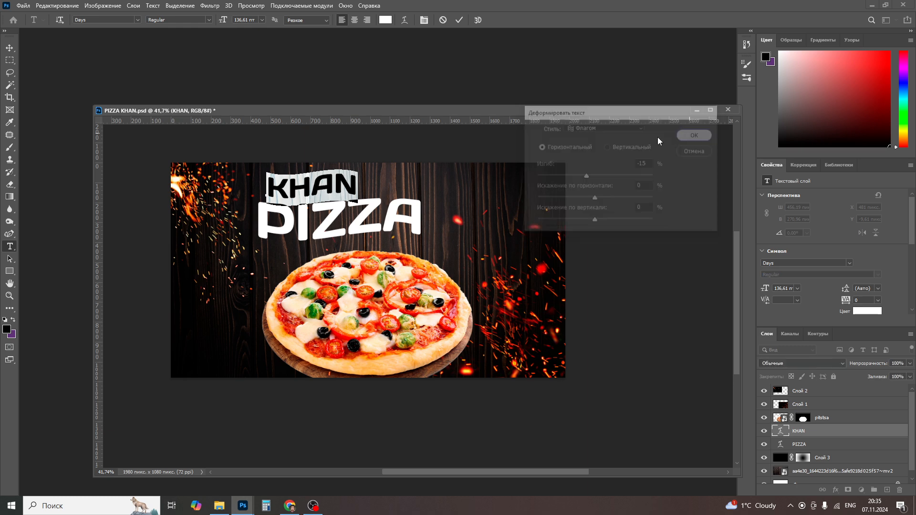
{"action": "left_click", "coordinate": [10, 47]}
{"action": "mouse_move", "coordinate": [348, 189]}
{"action": "left_mouse_down"}
{"action": "mouse_move", "coordinate": [337, 189]}
{"action": "mouse_move", "coordinate": [362, 189]}
{"action": "left_mouse_up"}
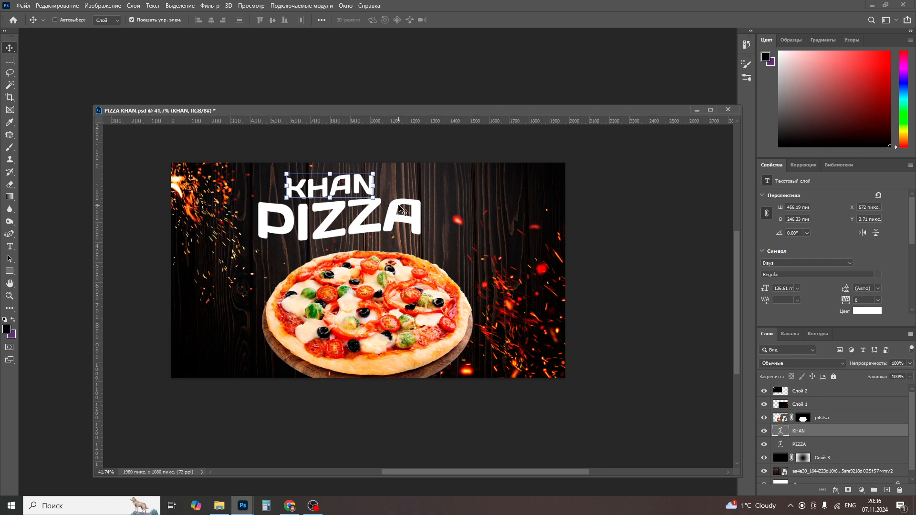
Step: Rotate the KHAN and PIZZA texts counter-clockwise together and enlarge them to about 923 × 436 px overall
{"action": "left_click", "coordinate": [820, 444], "text": "ctrl"}
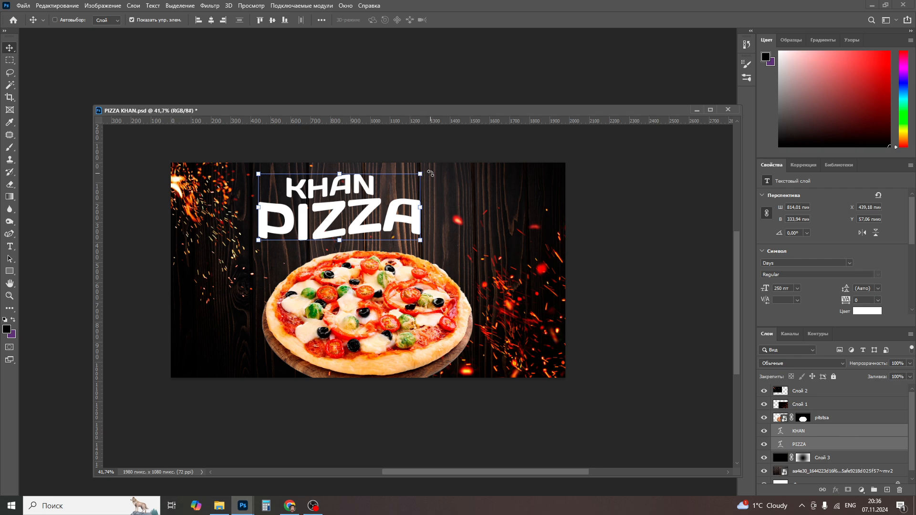
{"action": "left_click_drag", "start_coordinate": [430, 173], "coordinate": [426, 154]}
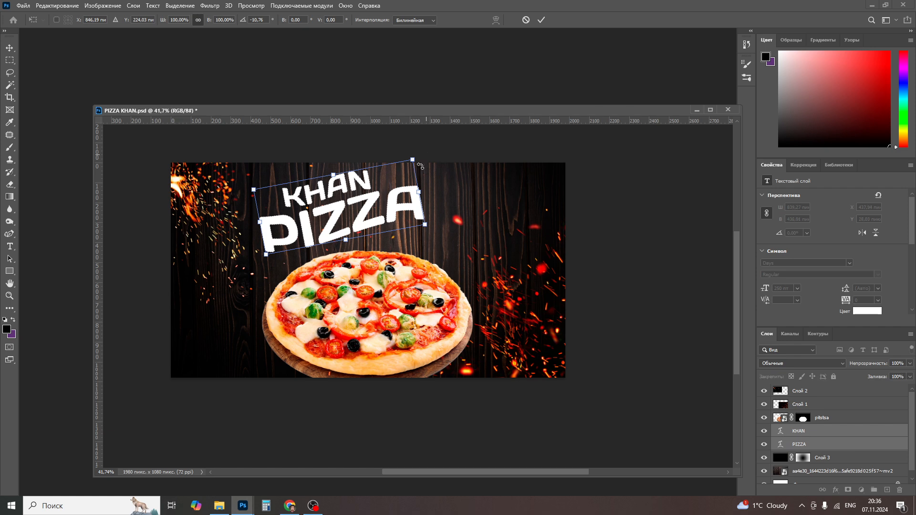
{"action": "left_click_drag", "start_coordinate": [427, 224], "coordinate": [424, 246]}
{"action": "left_click_drag", "start_coordinate": [447, 189], "coordinate": [450, 202]}
{"action": "key", "text": "Return"}
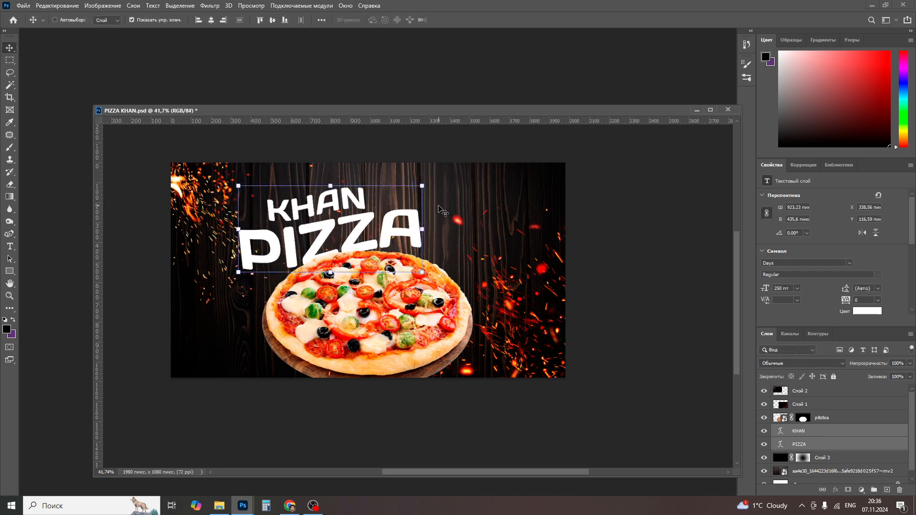
Step: Move the tilted KHAN PIZZA title to about X 504, Y 79 px, above the pizza
{"action": "left_click_drag", "start_coordinate": [389, 227], "coordinate": [421, 210]}
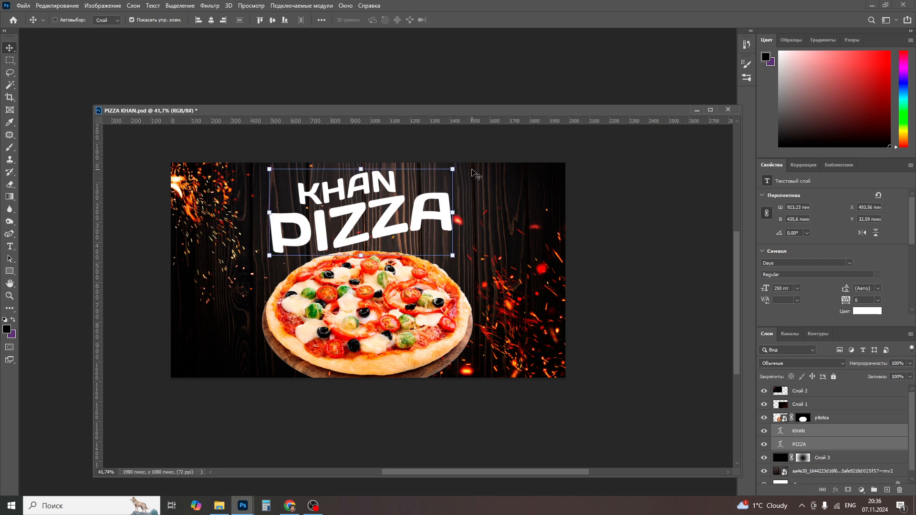
{"action": "left_click_drag", "start_coordinate": [422, 210], "coordinate": [424, 219]}
{"action": "right_click", "coordinate": [375, 303]}
{"action": "left_click", "coordinate": [347, 299]}
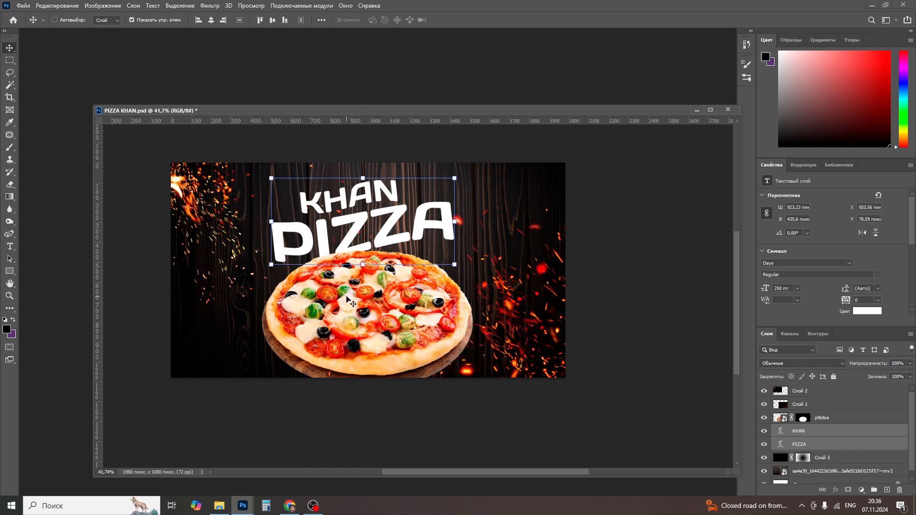
Step: Make the pitstsa layer active and move the pizza image down to about Y 467 px
{"action": "left_click", "coordinate": [850, 419]}
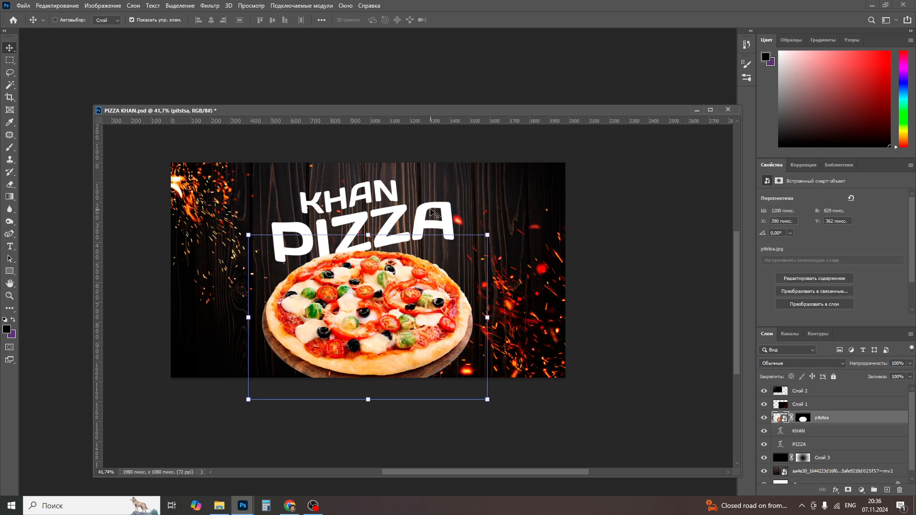
{"action": "right_click", "coordinate": [430, 210]}
{"action": "left_click", "coordinate": [443, 217]}
{"action": "right_click", "coordinate": [396, 285]}
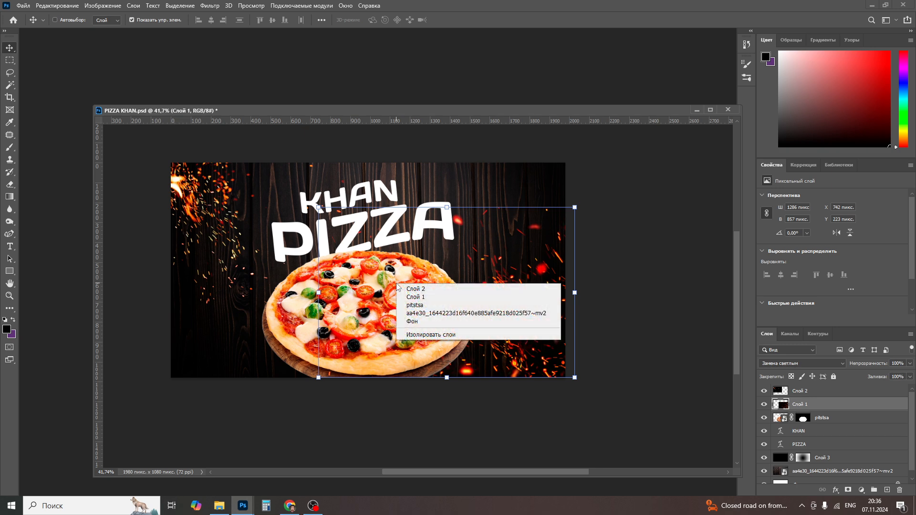
{"action": "left_click", "coordinate": [419, 305]}
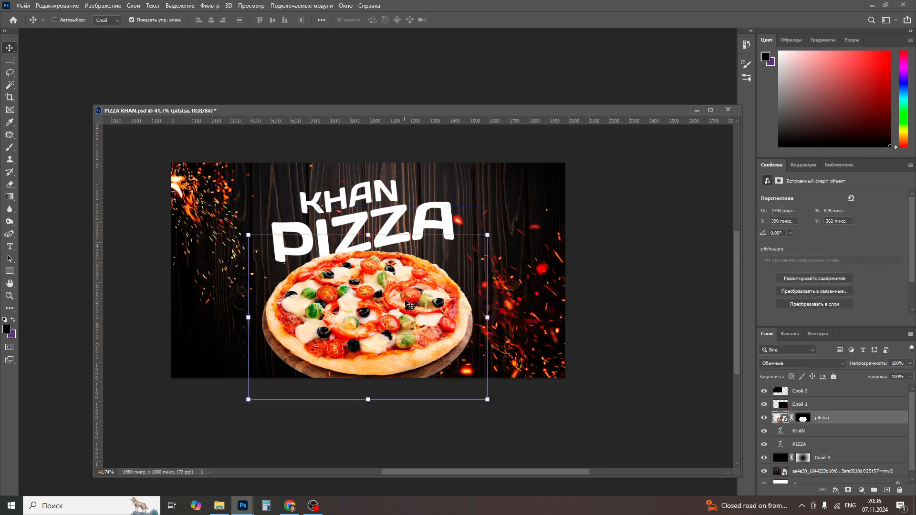
{"action": "left_click_drag", "start_coordinate": [419, 308], "coordinate": [410, 318]}
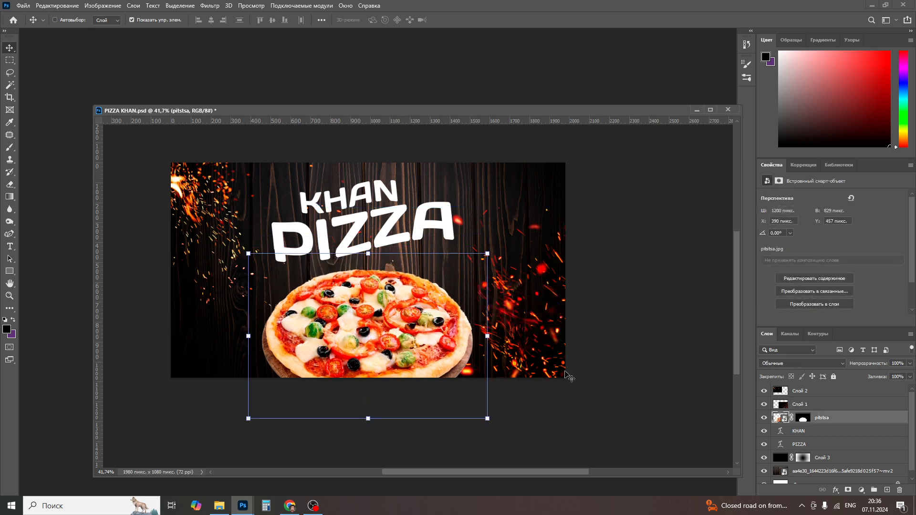
Step: Rename the pitstsa image layer as PIZZA and scale the pizza up to about 108%
{"action": "double_click", "coordinate": [822, 418]}
{"action": "left_click", "coordinate": [833, 419]}
{"action": "key", "text": "Return"}
{"action": "left_click_drag", "start_coordinate": [487, 253], "coordinate": [506, 246]}
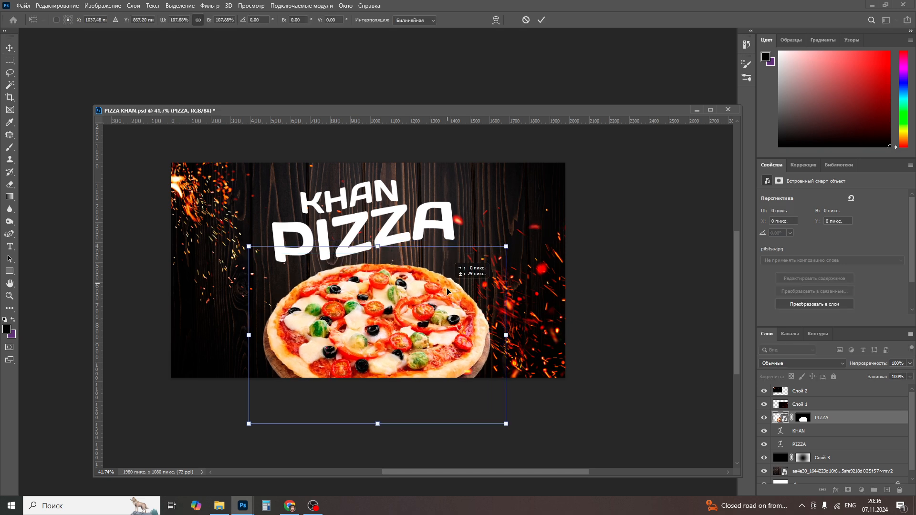
{"action": "key", "text": "Return"}
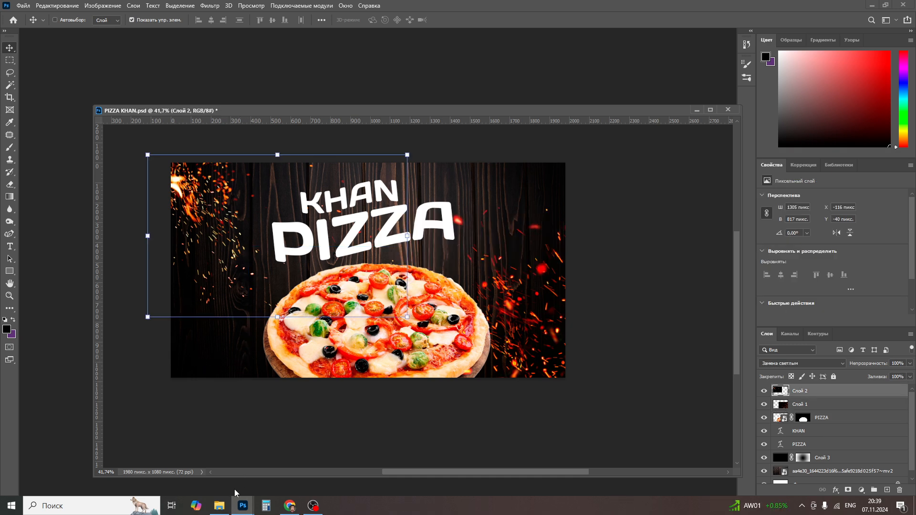
Step: Place the QR file from the pizza folder into the banner's lower-left corner at about 290 × 291 px, X 100, Y 722 px
{"action": "left_click", "coordinate": [219, 506]}
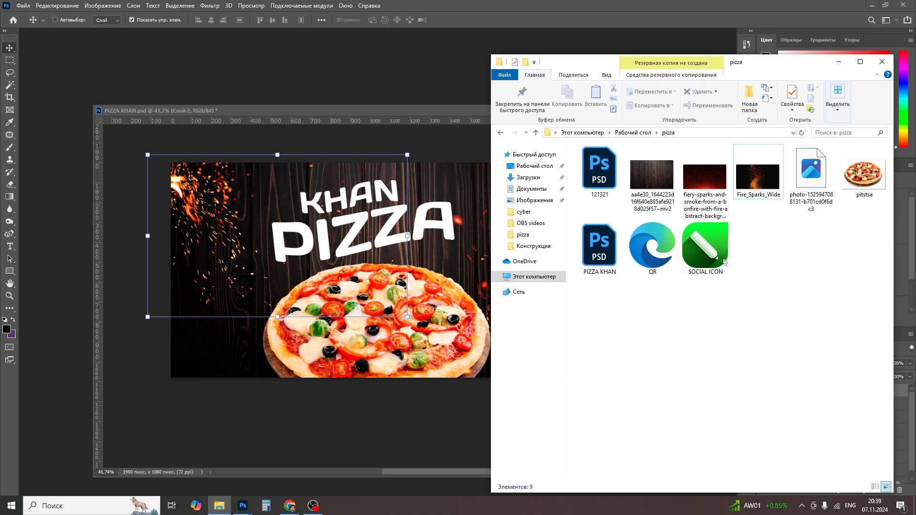
{"action": "left_click_drag", "start_coordinate": [652, 250], "coordinate": [287, 281]}
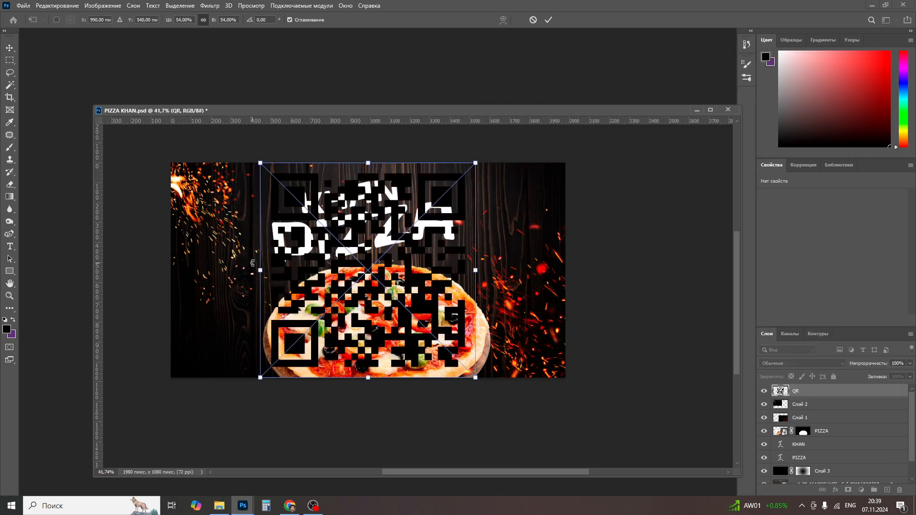
{"action": "left_click_drag", "start_coordinate": [479, 162], "coordinate": [343, 298]}
{"action": "key", "text": "Return"}
{"action": "left_click_drag", "start_coordinate": [292, 334], "coordinate": [230, 323]}
{"action": "key", "text": "Return"}
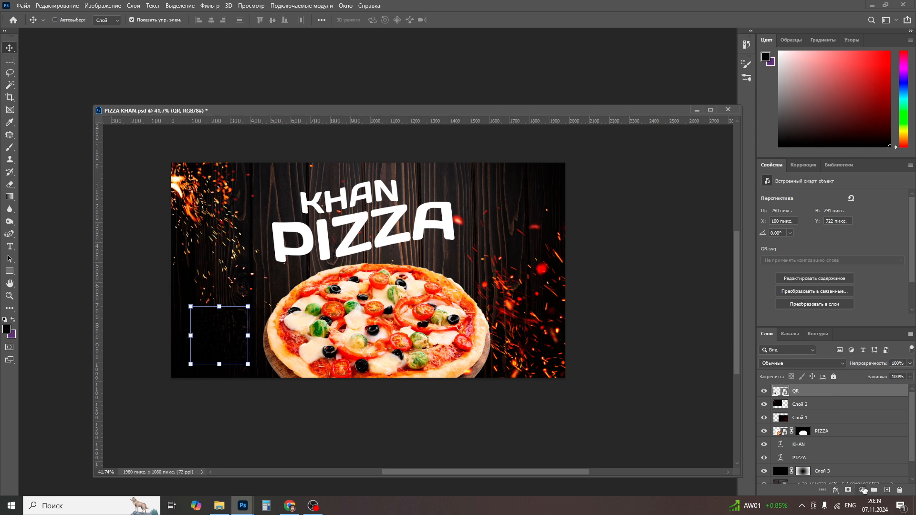
Step: Add a Color Overlay (Наложение цвета) effect to the QR layer in white at 100% opacity
{"action": "left_click", "coordinate": [835, 492]}
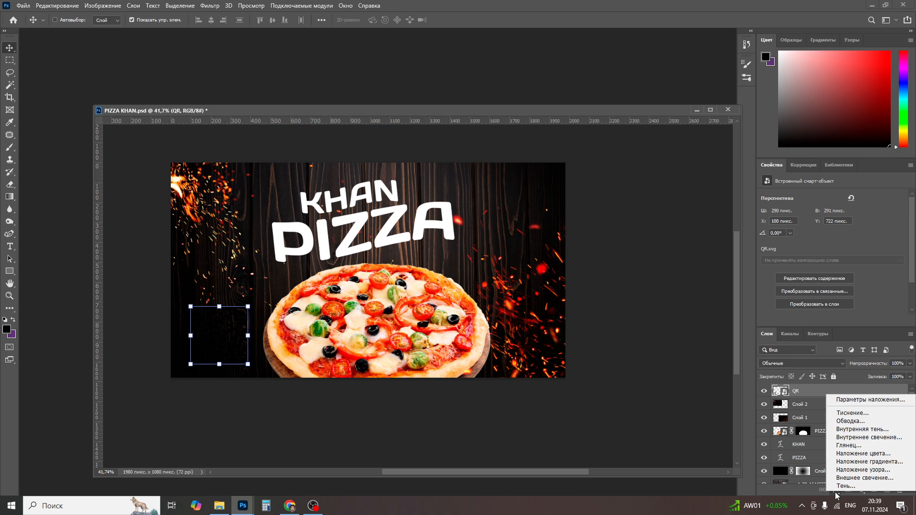
{"action": "left_click", "coordinate": [843, 454]}
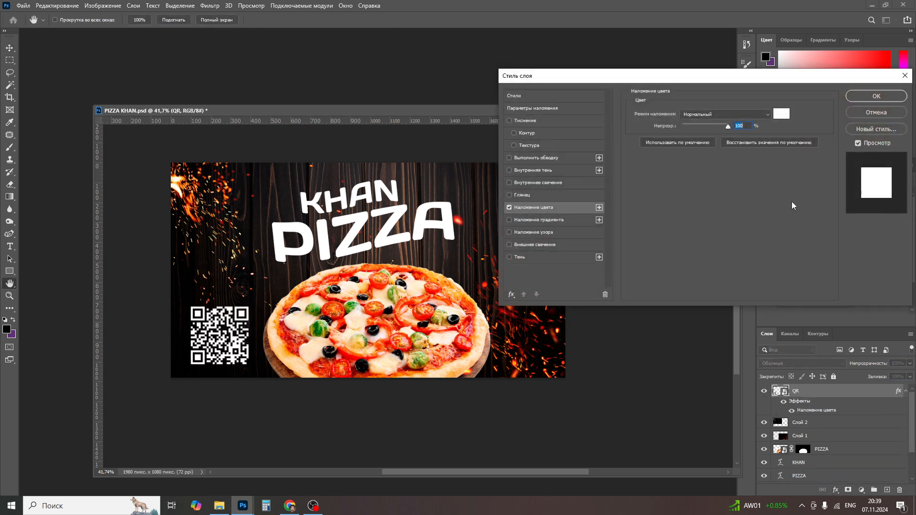
{"action": "left_click", "coordinate": [781, 116]}
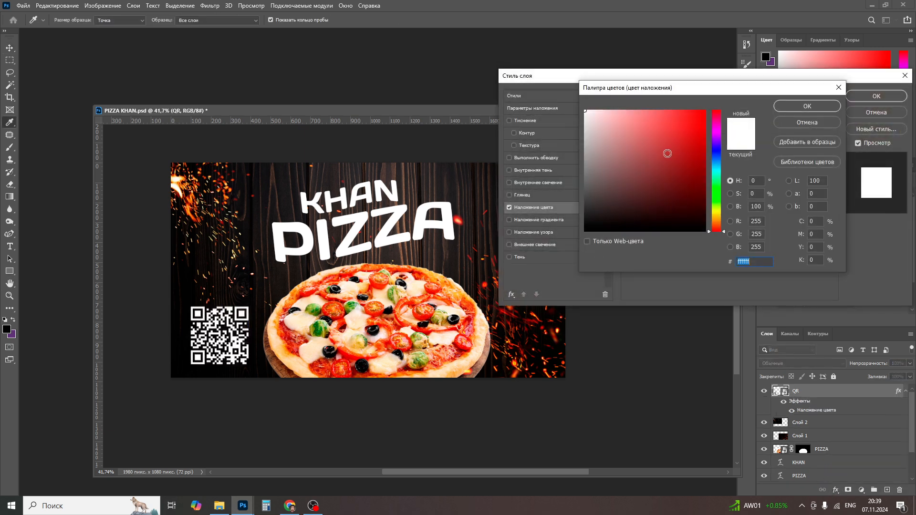
{"action": "left_click", "coordinate": [812, 106]}
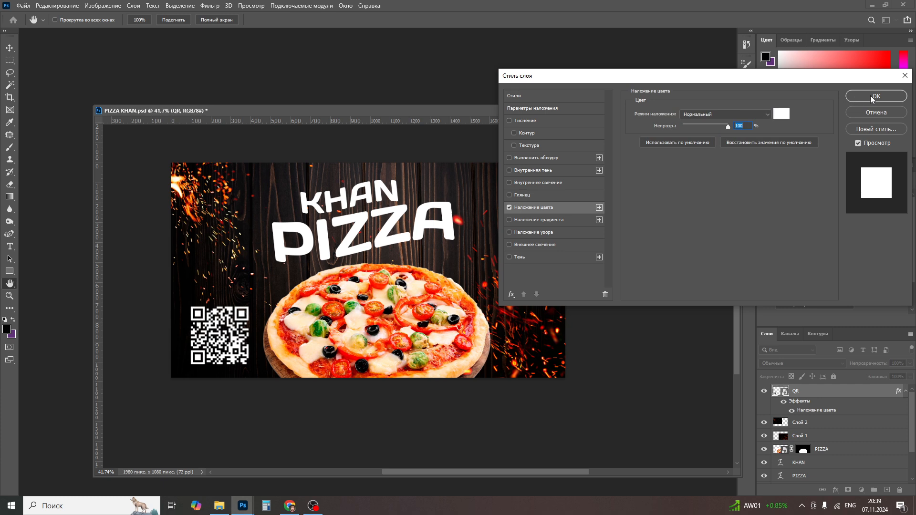
Step: Set the QR overlay colour to green #80a94b, sampled from the pizza's greens, and shrink the code to about 248 × 247 px
{"action": "left_click", "coordinate": [782, 114]}
{"action": "left_click", "coordinate": [666, 138]}
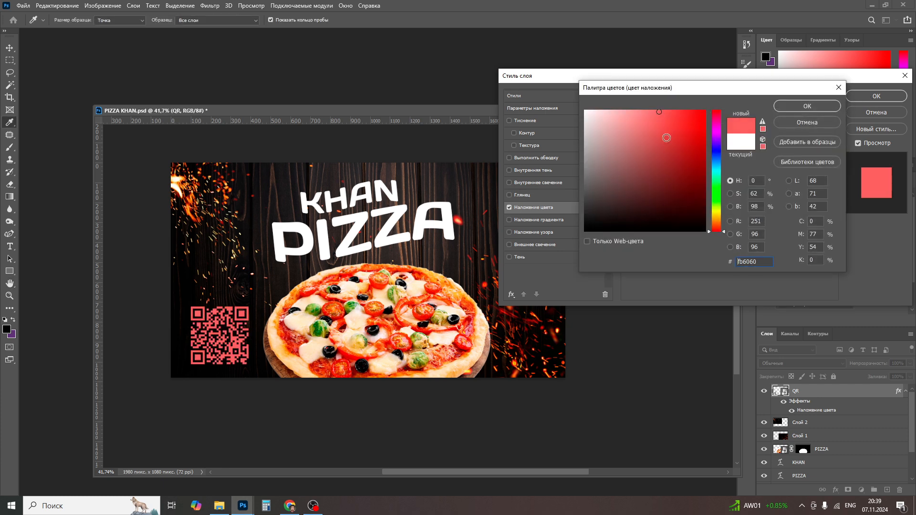
{"action": "left_click_drag", "start_coordinate": [667, 138], "coordinate": [710, 103]}
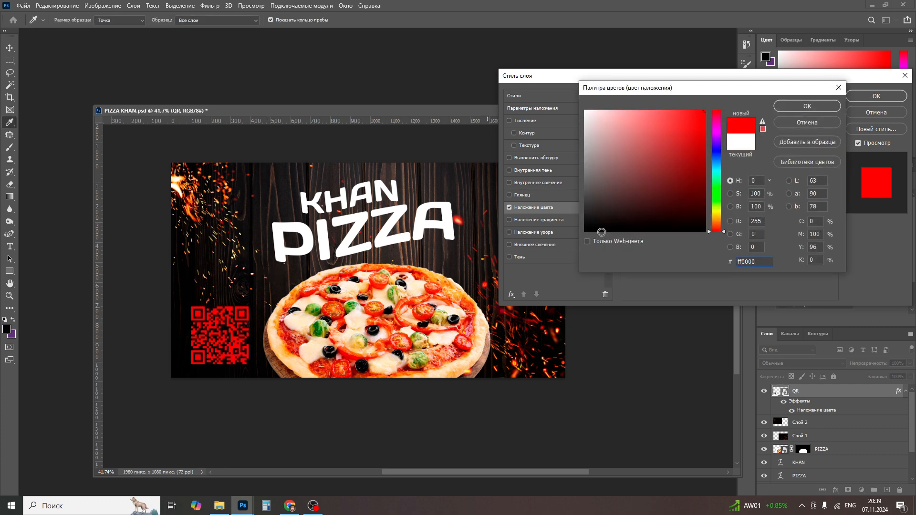
{"action": "left_click", "coordinate": [426, 318]}
{"action": "left_click", "coordinate": [315, 309]}
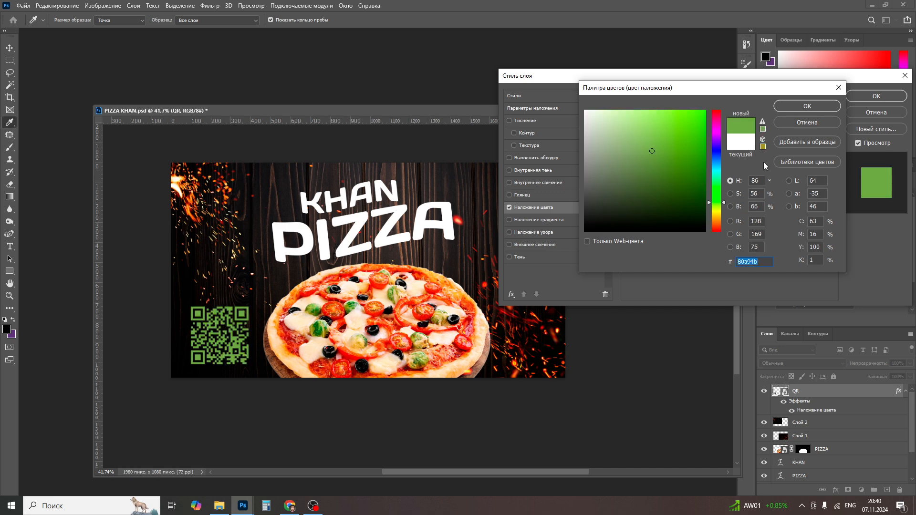
{"action": "left_click", "coordinate": [795, 110]}
{"action": "left_click", "coordinate": [877, 96]}
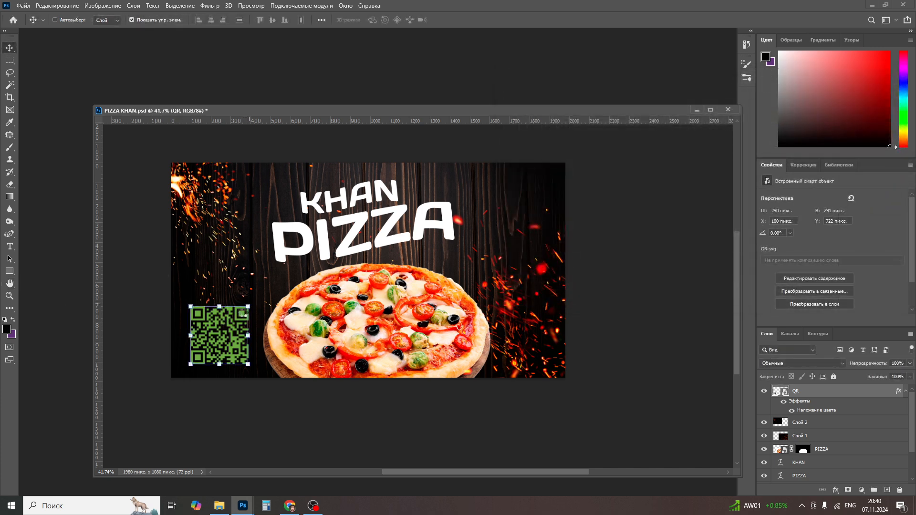
{"action": "left_click_drag", "start_coordinate": [249, 306], "coordinate": [240, 316]}
{"action": "key", "text": "Return"}
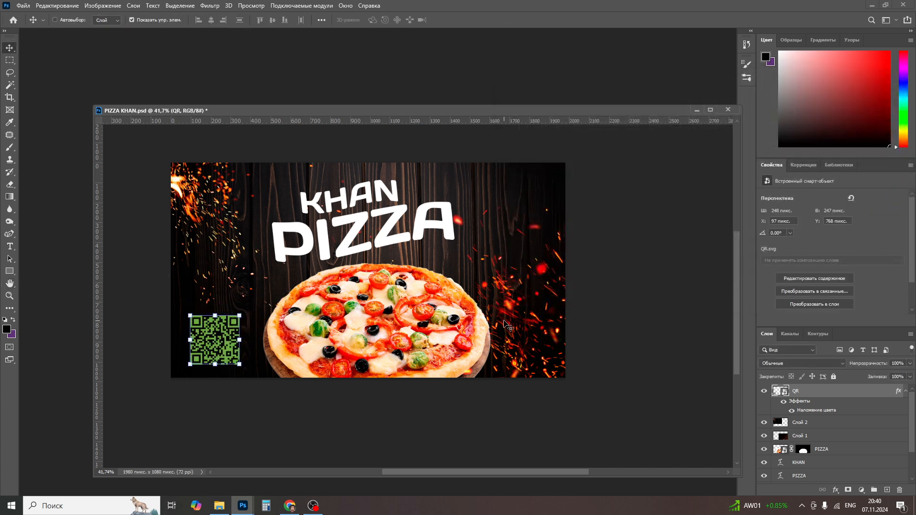
Step: Move the right-hand sparks layer Слой 1 to about X 759, Y 244 px and lower its opacity to 41%
{"action": "right_click", "coordinate": [510, 306]}
{"action": "left_click", "coordinate": [518, 310]}
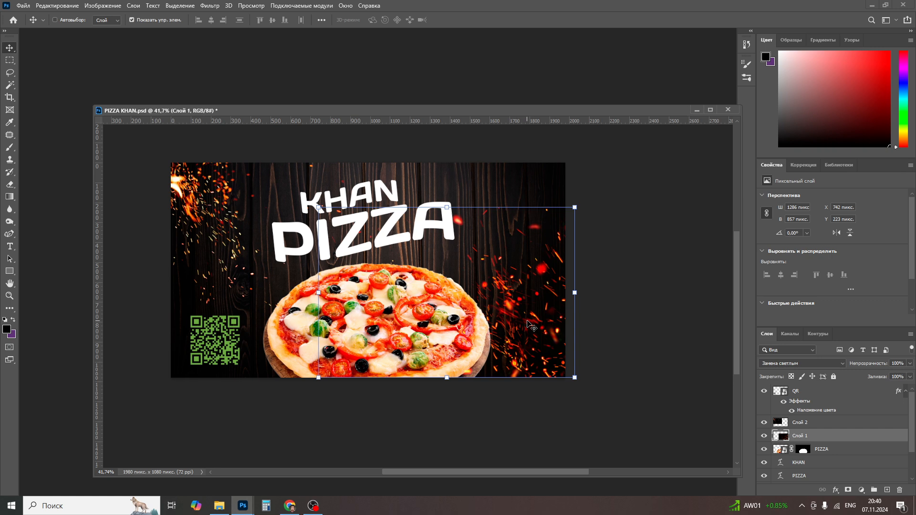
{"action": "right_click", "coordinate": [545, 282]}
{"action": "right_click", "coordinate": [544, 264]}
{"action": "left_click", "coordinate": [556, 273]}
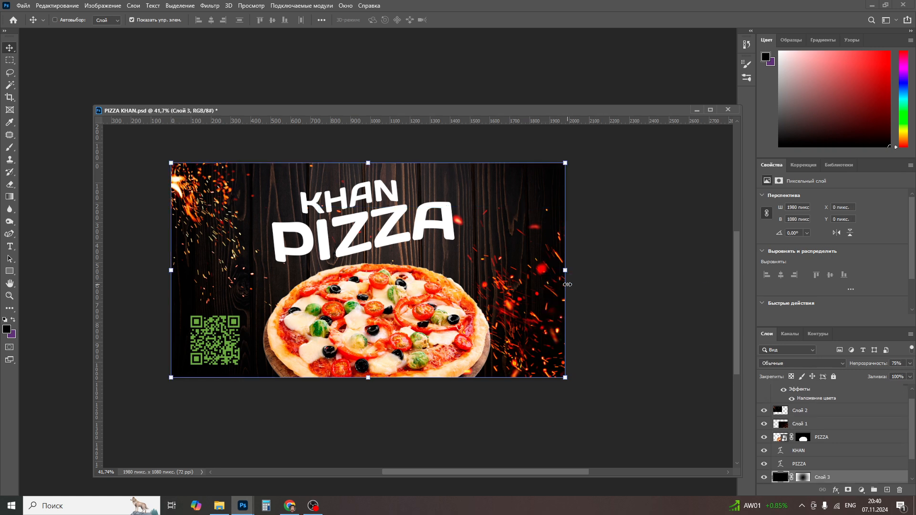
{"action": "left_click", "coordinate": [838, 425]}
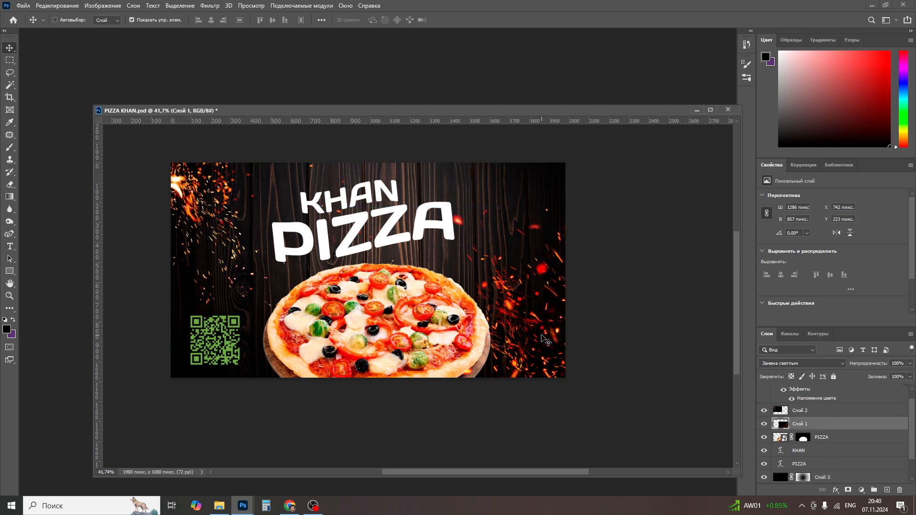
{"action": "mouse_move", "coordinate": [542, 335]}
{"action": "left_mouse_down"}
{"action": "mouse_move", "coordinate": [569, 337]}
{"action": "mouse_move", "coordinate": [544, 343]}
{"action": "left_mouse_up"}
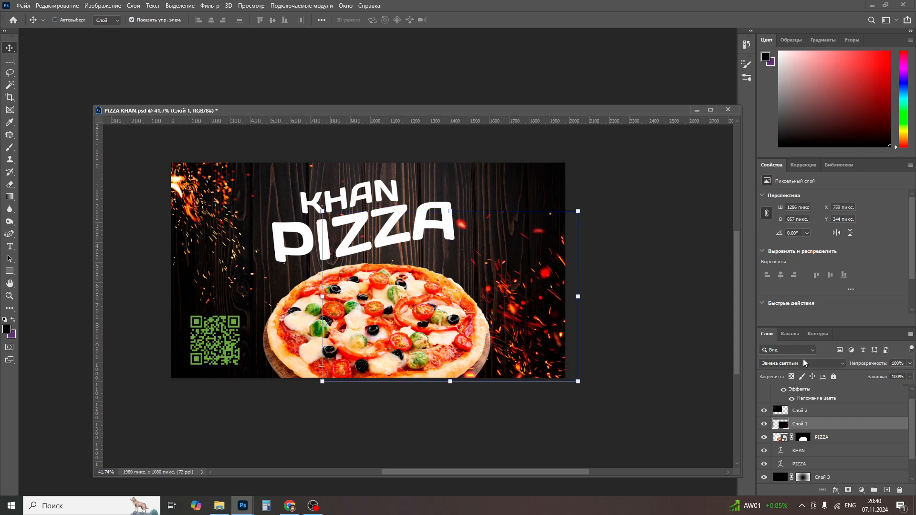
{"action": "left_click", "coordinate": [911, 364]}
{"action": "left_click_drag", "start_coordinate": [897, 375], "coordinate": [894, 377]}
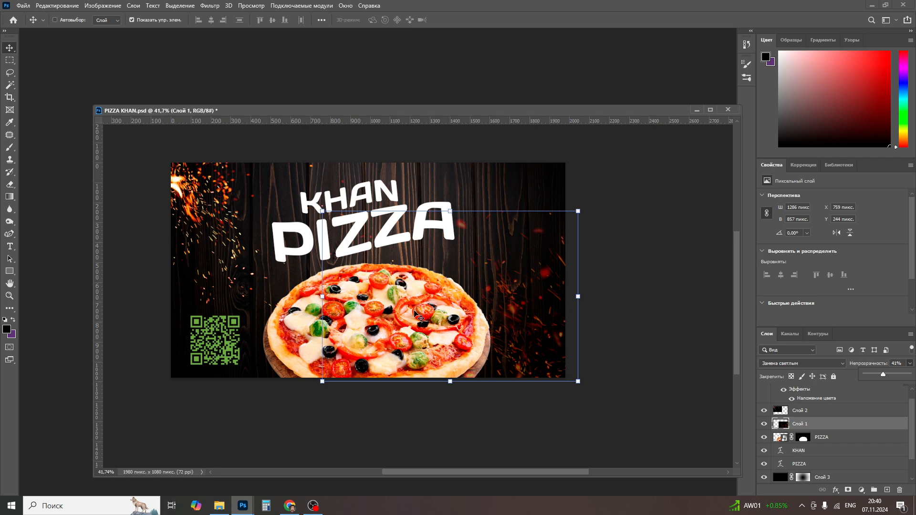
Step: Place the SOCIAL ICON file from the pizza folder into the banner at about X 1142, Y 79 px, directly above Слой 1
{"action": "left_click", "coordinate": [219, 506]}
{"action": "left_click_drag", "start_coordinate": [706, 248], "coordinate": [466, 232]}
{"action": "key", "text": "Return"}
{"action": "key", "text": "z"}
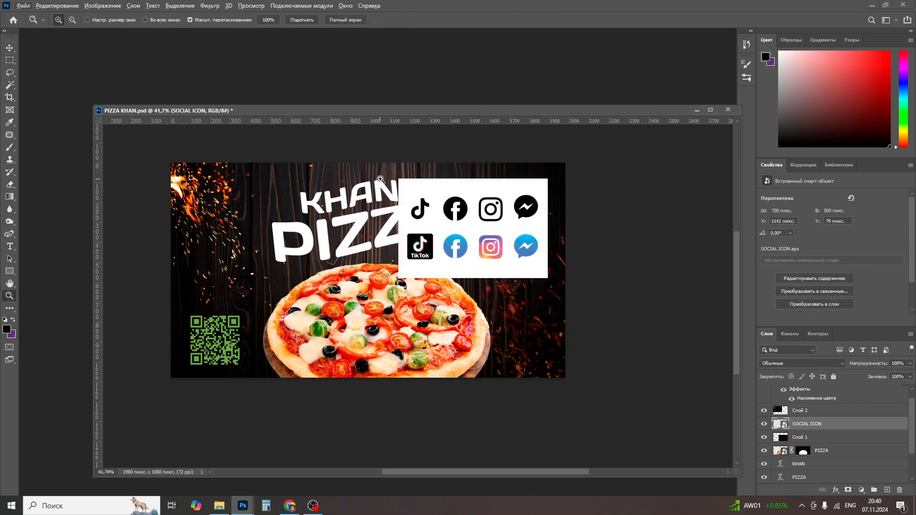
Step: Copy the black Instagram icon from SOCIAL ICON to its own layer and move it to about X 1673, Y 591 px
{"action": "left_click_drag", "start_coordinate": [380, 180], "coordinate": [440, 227]}
{"action": "left_click_drag", "start_coordinate": [536, 259], "coordinate": [358, 227]}
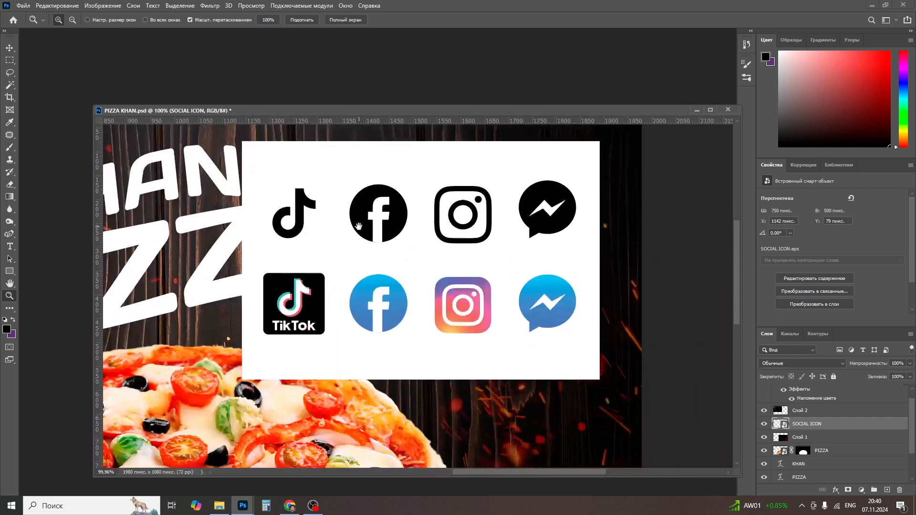
{"action": "left_click", "coordinate": [10, 60]}
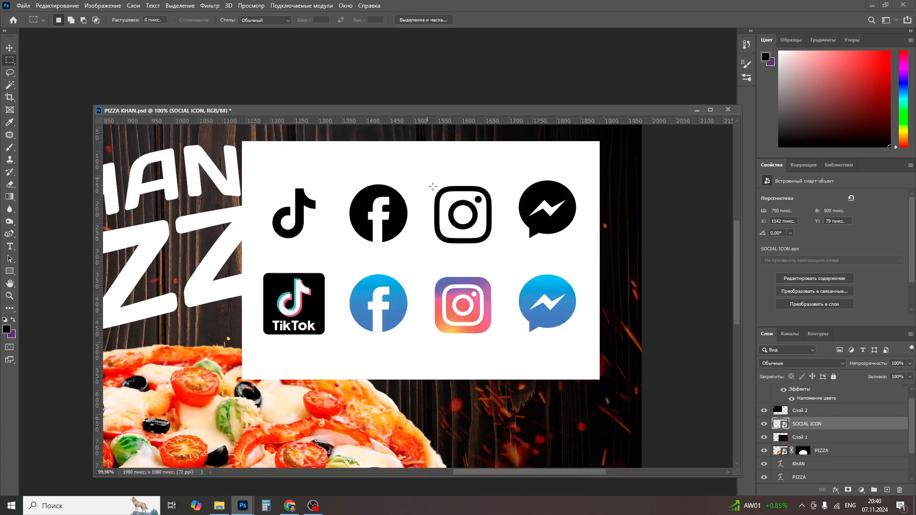
{"action": "left_click_drag", "start_coordinate": [425, 175], "coordinate": [501, 253]}
{"action": "key", "text": "ctrl+j"}
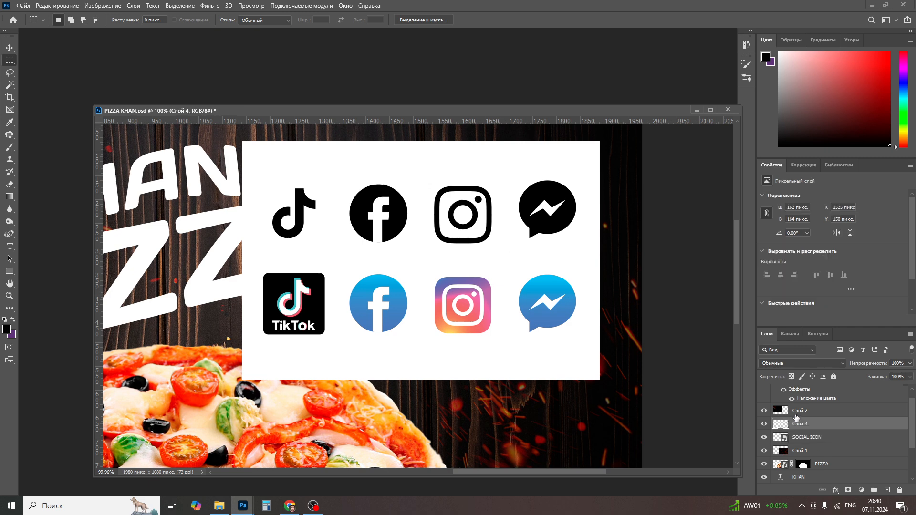
{"action": "key", "text": "v"}
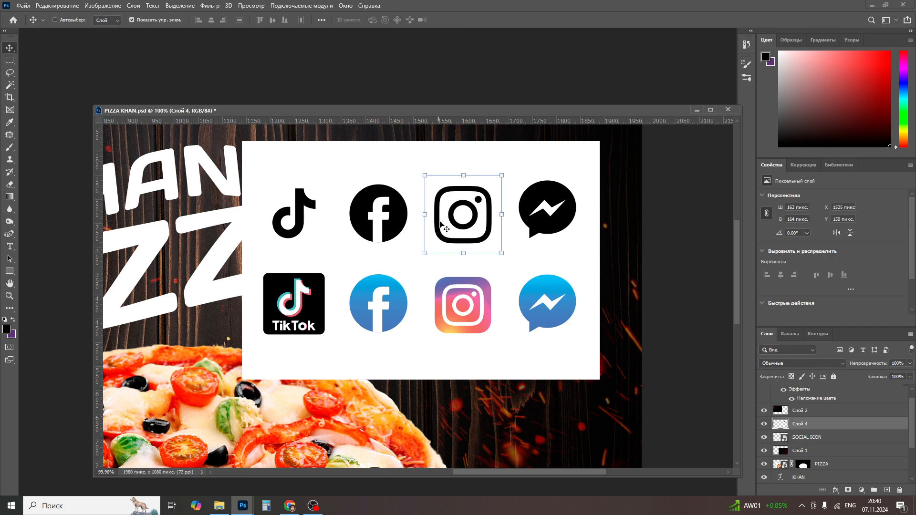
{"action": "left_click_drag", "start_coordinate": [473, 215], "coordinate": [543, 426]}
Step: Copy the black TikTok icon from the SOCIAL ICON layer to its own layer
{"action": "right_click", "coordinate": [448, 283]}
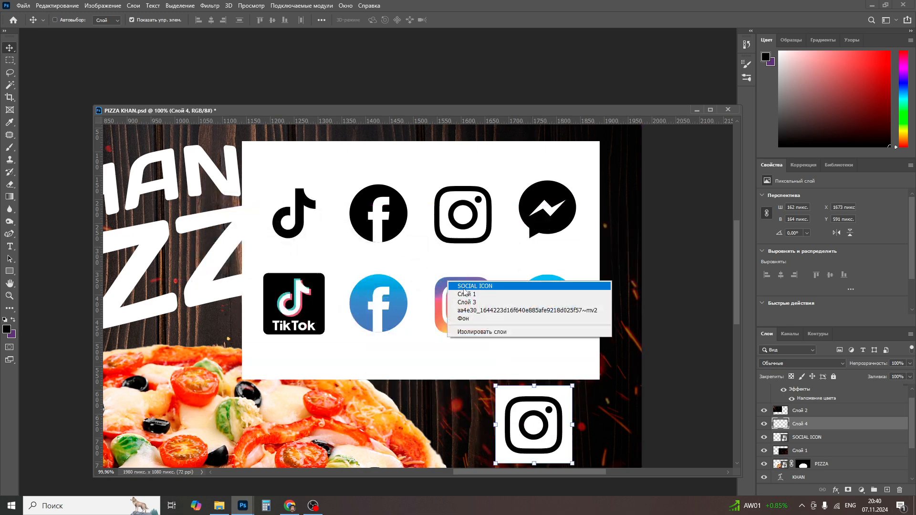
{"action": "left_click", "coordinate": [463, 288]}
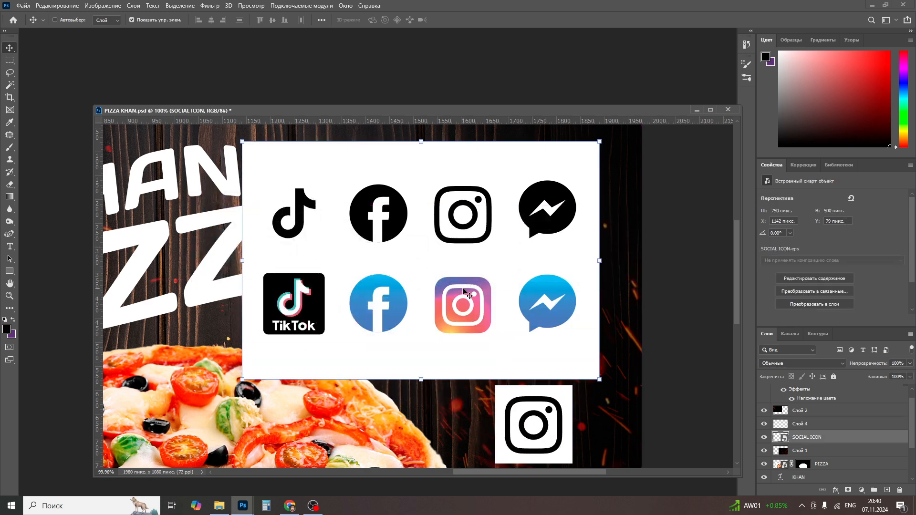
{"action": "key", "text": "m"}
{"action": "left_click_drag", "start_coordinate": [261, 184], "coordinate": [327, 244]}
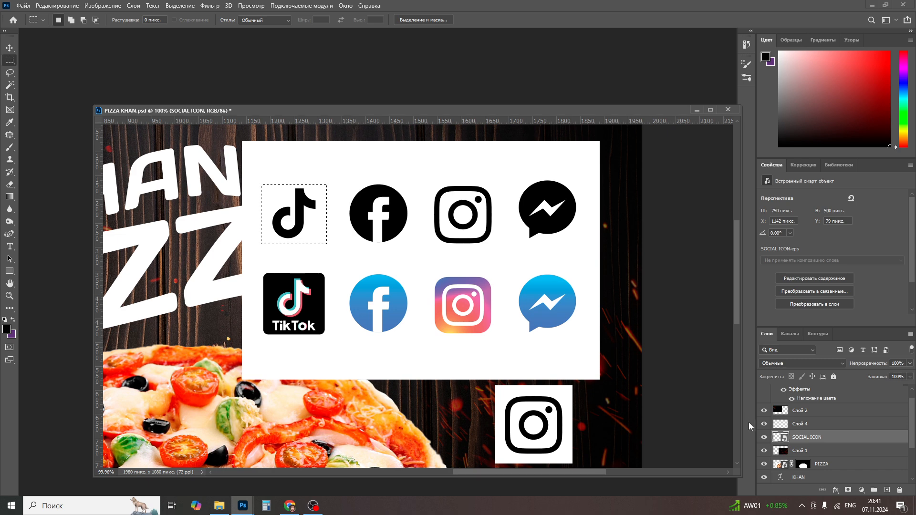
{"action": "key", "text": "ctrl+j"}
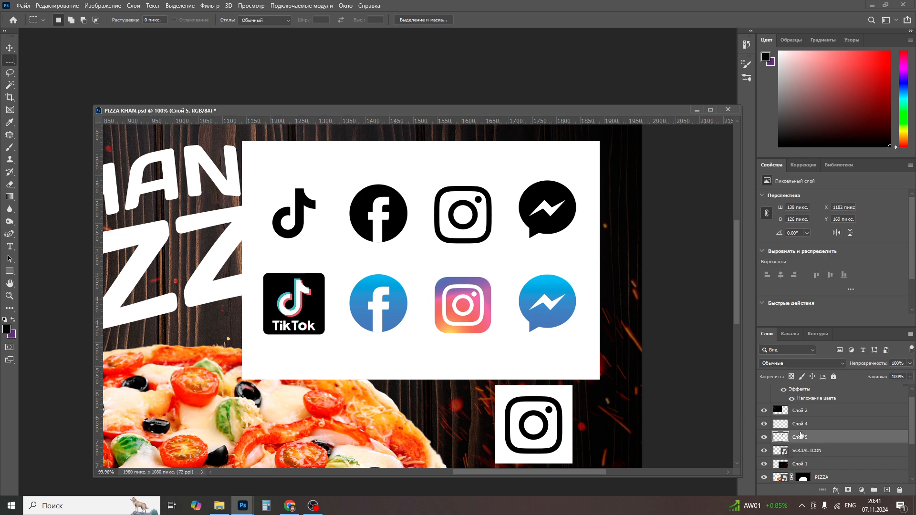
Step: Delete the SOCIAL ICON layer, keeping the two copied icon layers
{"action": "key", "text": "v"}
{"action": "right_click", "coordinate": [461, 266]}
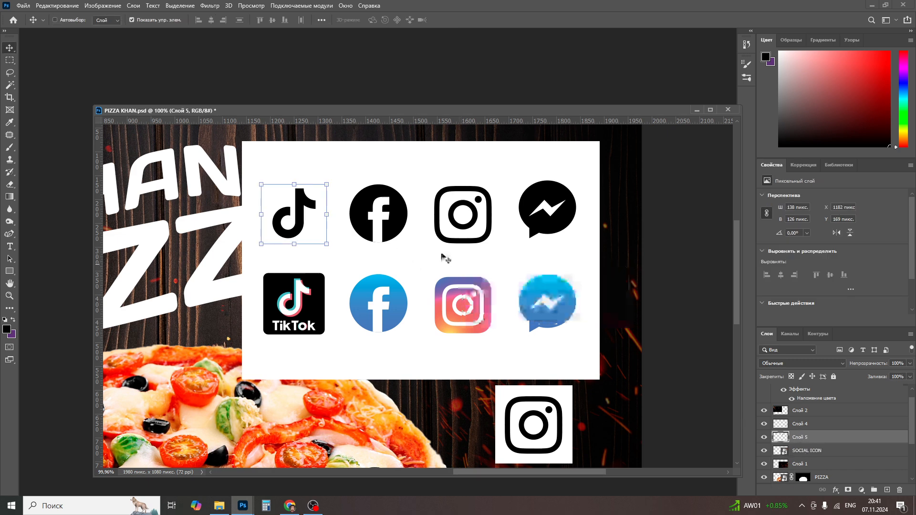
{"action": "right_click", "coordinate": [444, 257]}
{"action": "left_click", "coordinate": [454, 259]}
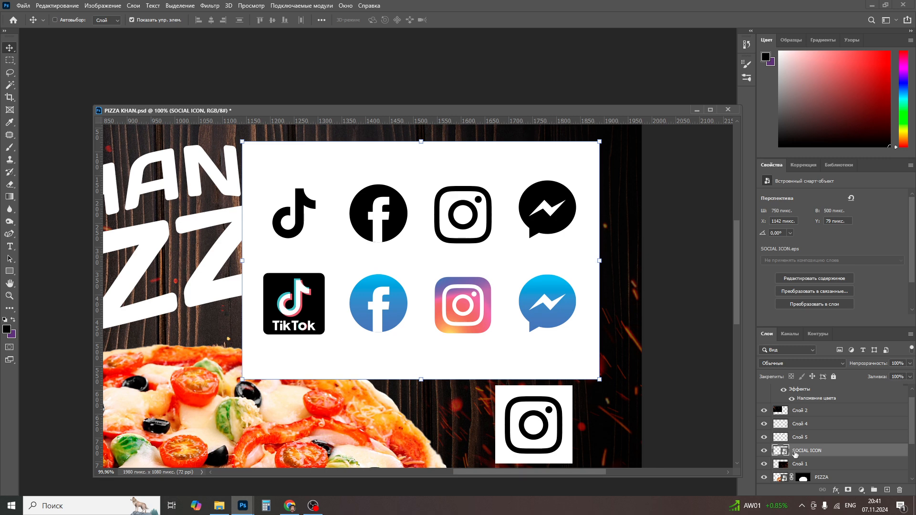
{"action": "key", "text": "Delete"}
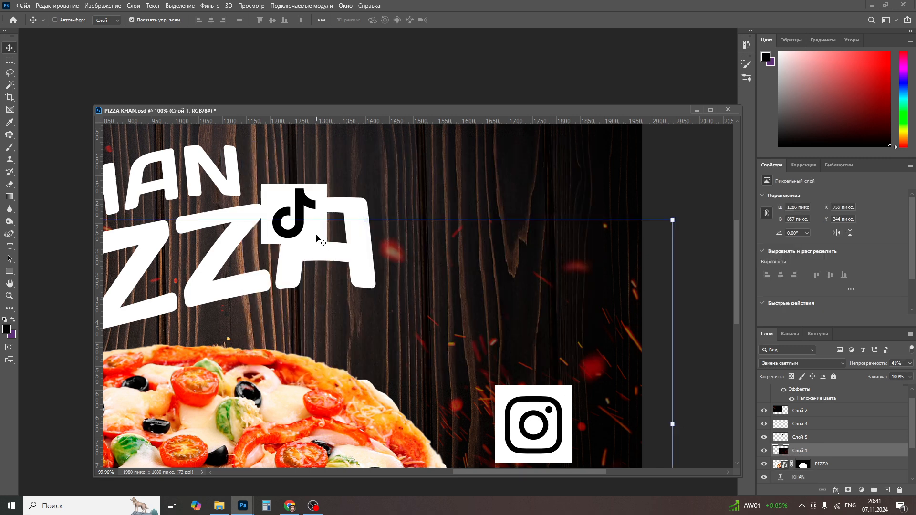
Step: Move the TikTok icon to the dark area beside the title, at about X 1657, Y 314 px
{"action": "right_click", "coordinate": [319, 238]}
{"action": "left_click", "coordinate": [333, 241]}
{"action": "left_click_drag", "start_coordinate": [329, 241], "coordinate": [543, 304]}
{"action": "key", "text": "w"}
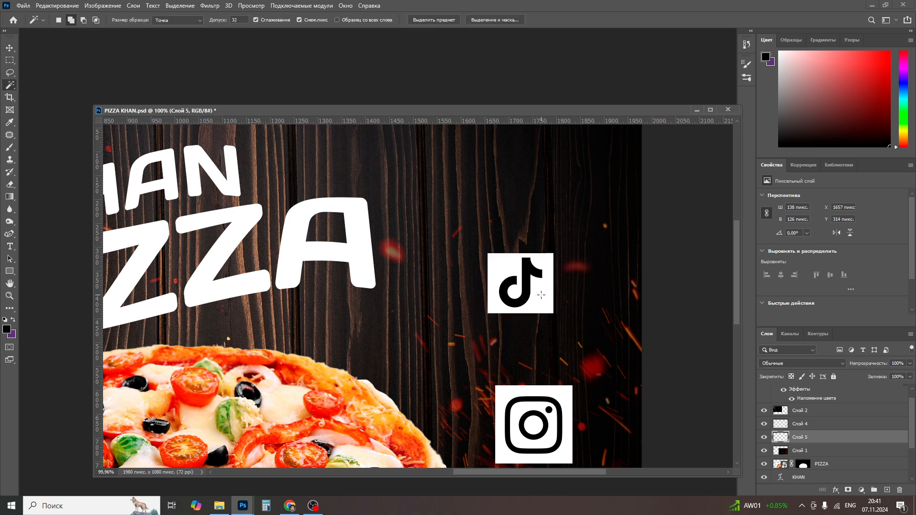
{"action": "right_click", "coordinate": [12, 86]}
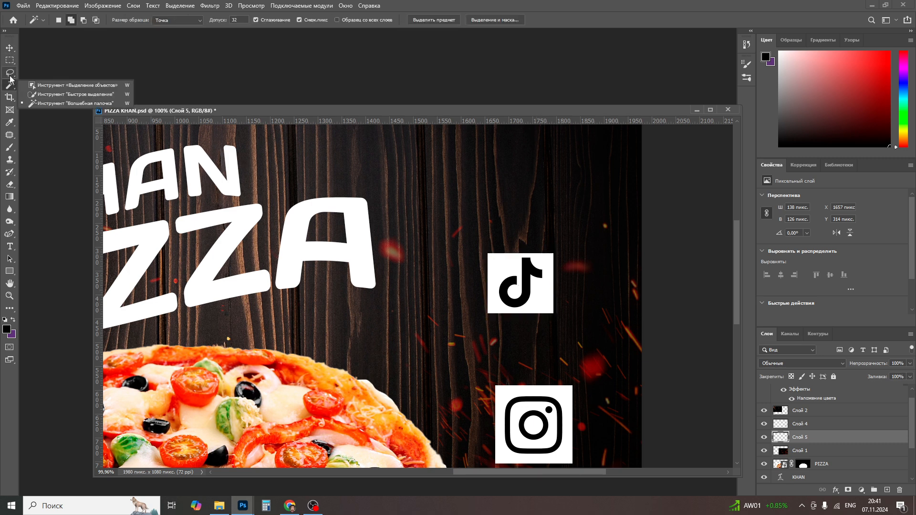
{"action": "left_click", "coordinate": [48, 103]}
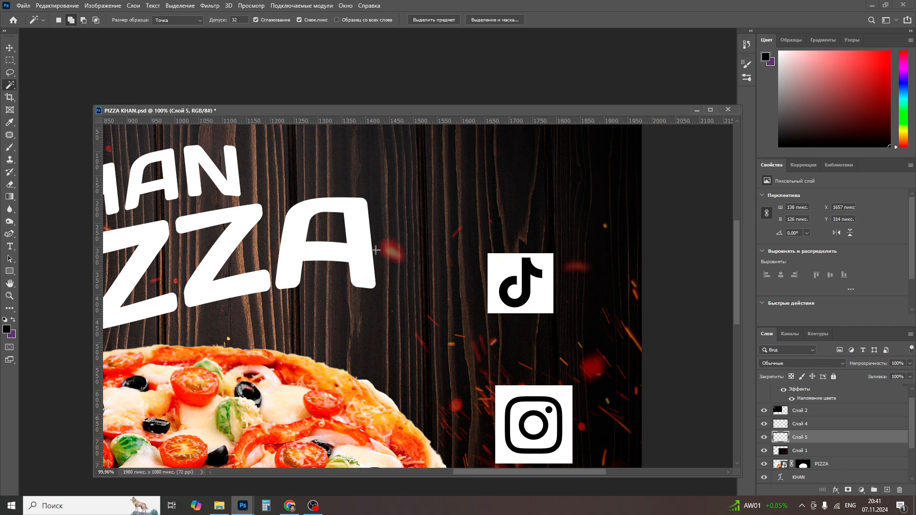
{"action": "left_click", "coordinate": [529, 282]}
{"action": "left_click", "coordinate": [544, 313]}
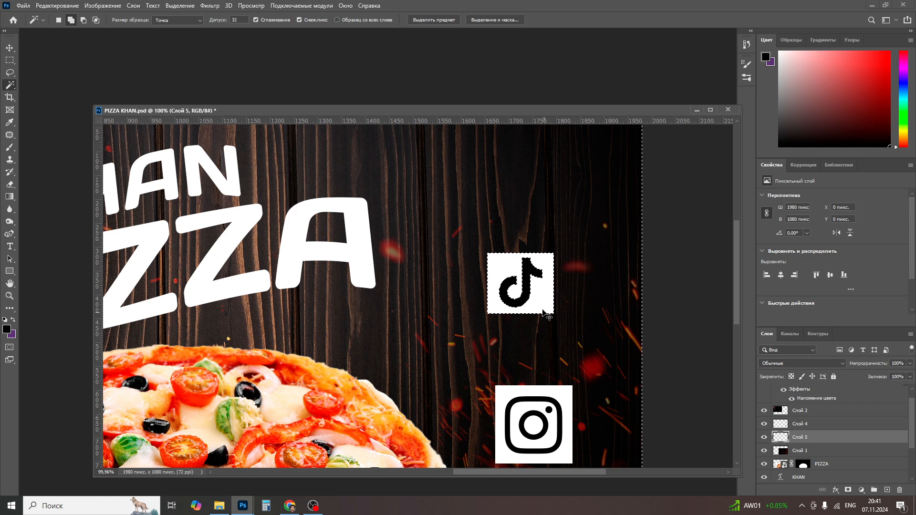
{"action": "left_click", "coordinate": [528, 267]}
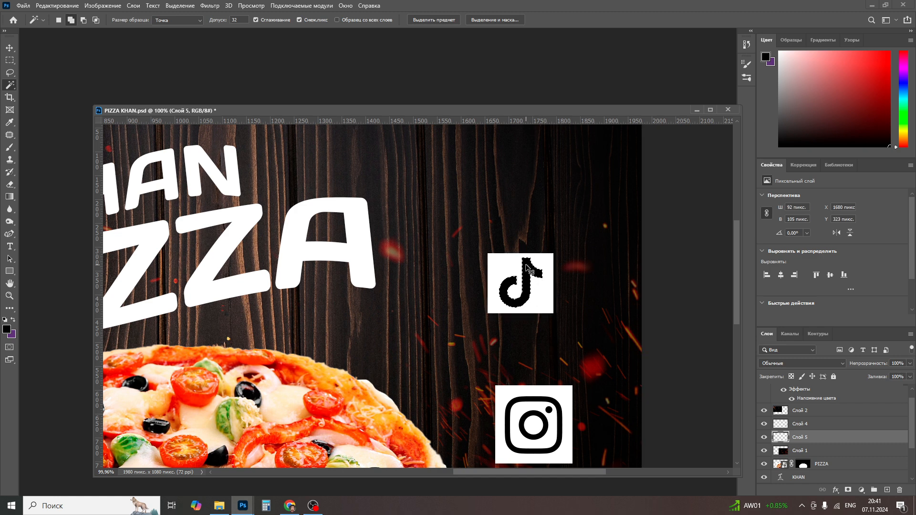
{"action": "key", "text": "m"}
{"action": "key", "text": "ctrl+d"}
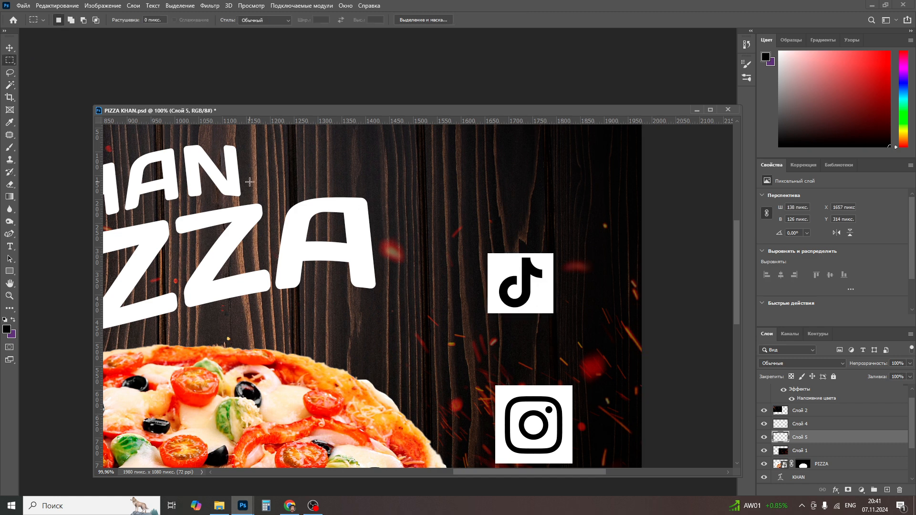
Step: Erase the TikTok icon's white background with the Magic Eraser (Волшебный ластик) and place the icon at about X 1663, Y 367 px
{"action": "key", "text": "v"}
{"action": "left_click_drag", "start_coordinate": [543, 297], "coordinate": [471, 293]}
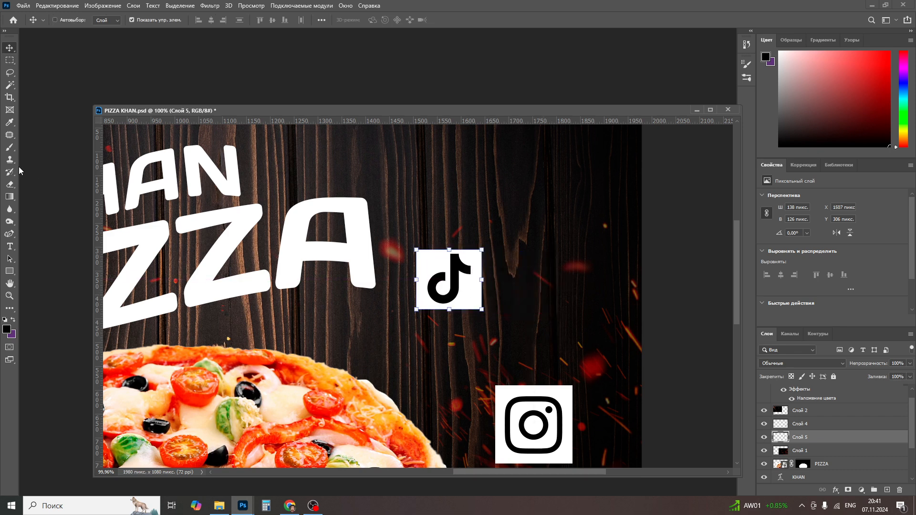
{"action": "left_click", "coordinate": [10, 185]}
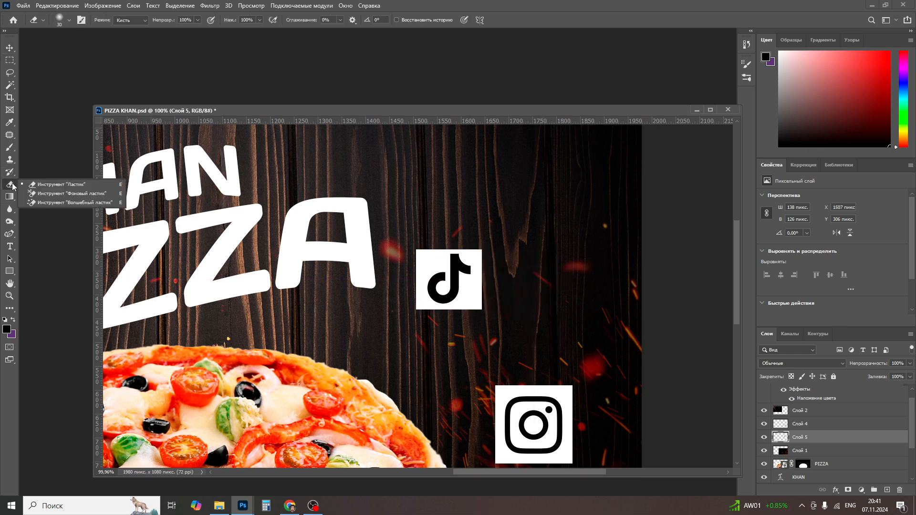
{"action": "left_click", "coordinate": [74, 203]}
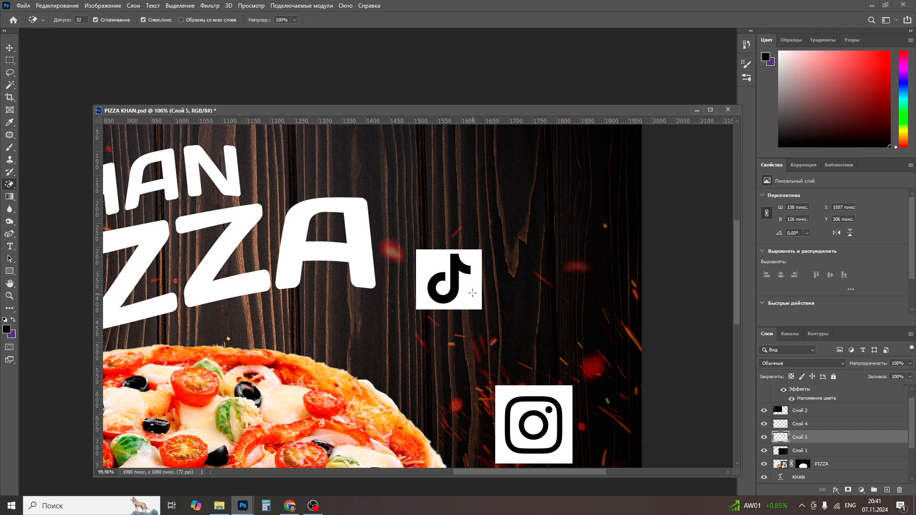
{"action": "left_click", "coordinate": [470, 291]}
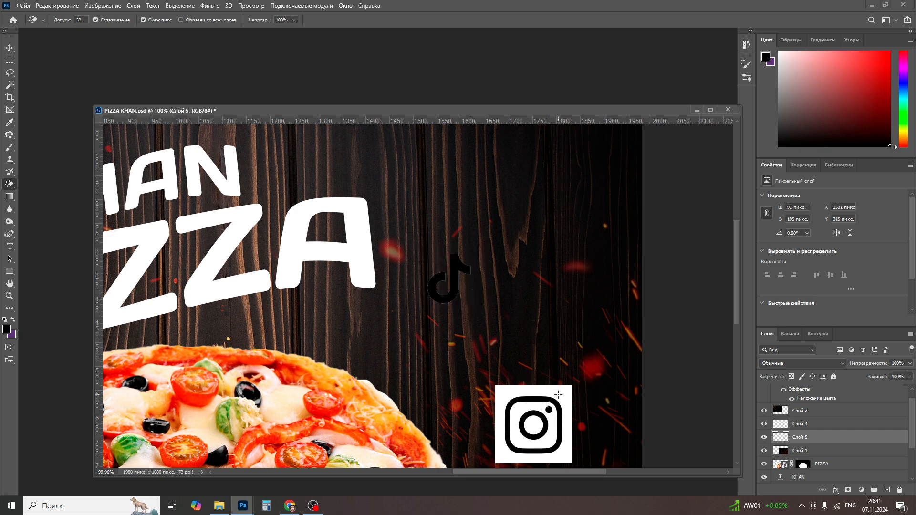
{"action": "left_click", "coordinate": [13, 51]}
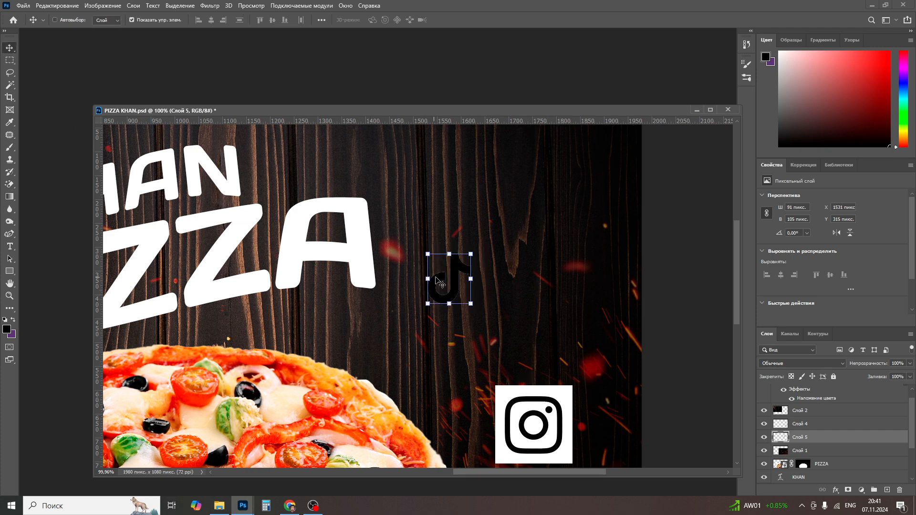
{"action": "left_click_drag", "start_coordinate": [436, 278], "coordinate": [499, 302]}
Step: Erase the white around and inside the Instagram icon with the Magic Eraser and place it above the TikTok icon at about X 1648, Y 204 px
{"action": "right_click", "coordinate": [544, 407]}
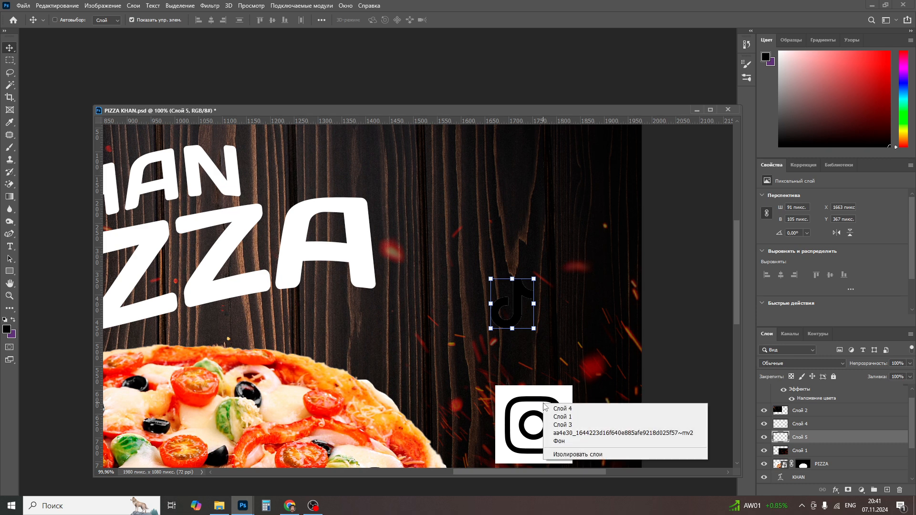
{"action": "left_click", "coordinate": [554, 410]}
{"action": "left_click_drag", "start_coordinate": [536, 425], "coordinate": [554, 361]}
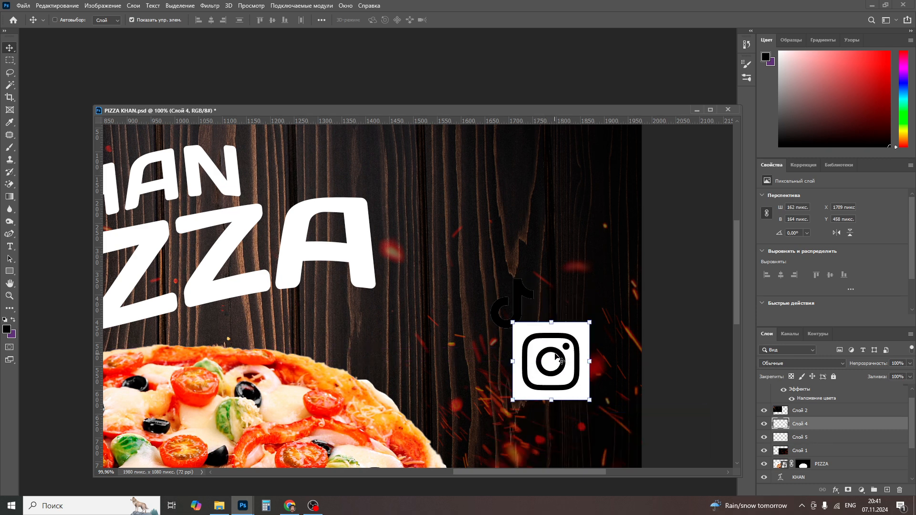
{"action": "key", "text": "e"}
{"action": "left_click", "coordinate": [582, 333]}
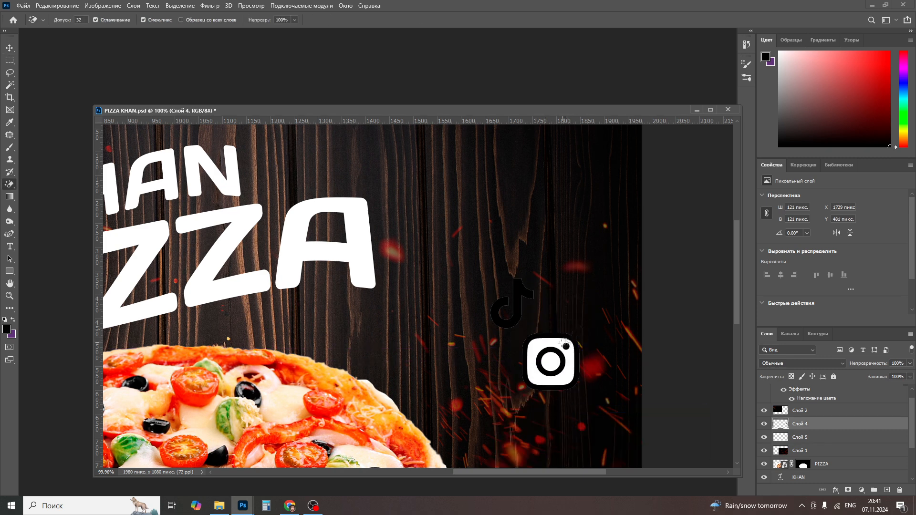
{"action": "left_click", "coordinate": [564, 343]}
{"action": "left_click", "coordinate": [551, 362]}
{"action": "left_click", "coordinate": [11, 49]}
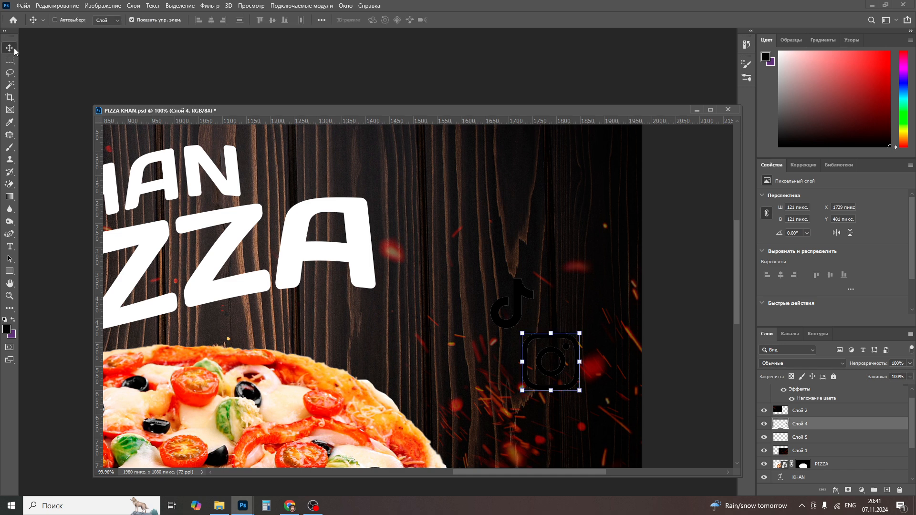
{"action": "left_click_drag", "start_coordinate": [556, 361], "coordinate": [519, 228]}
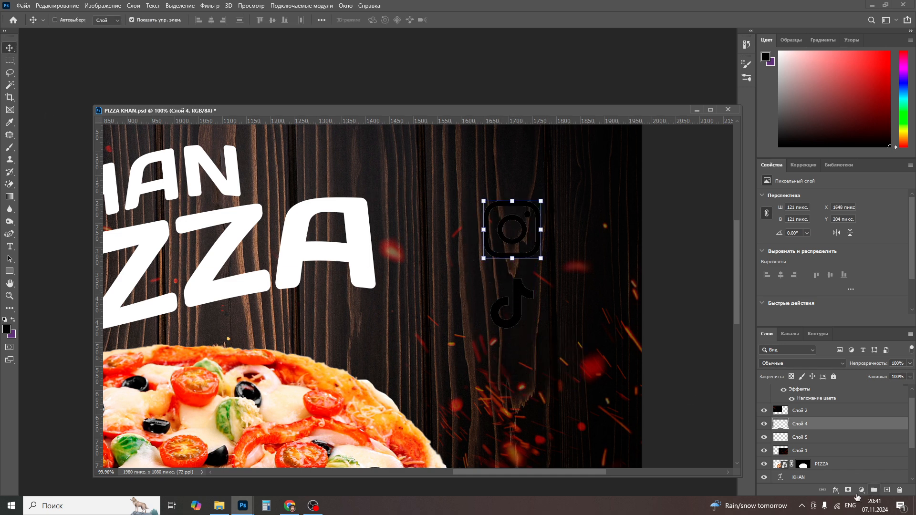
Step: Add a Color Overlay (Наложение цвета) effect to the Instagram icon layer Слой 4 in green at 100% opacity
{"action": "left_click", "coordinate": [836, 491]}
{"action": "left_click", "coordinate": [851, 452]}
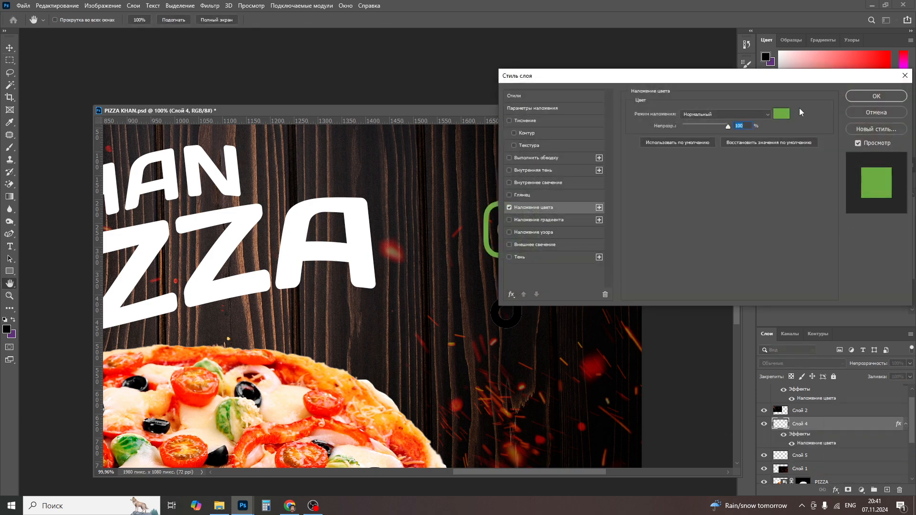
Step: Confirm the Instagram icon's green color overlay, apply the same overlay to the TikTok icon, and enlarge the TikTok icon slightly
{"action": "left_click", "coordinate": [861, 95]}
{"action": "right_click", "coordinate": [528, 297]}
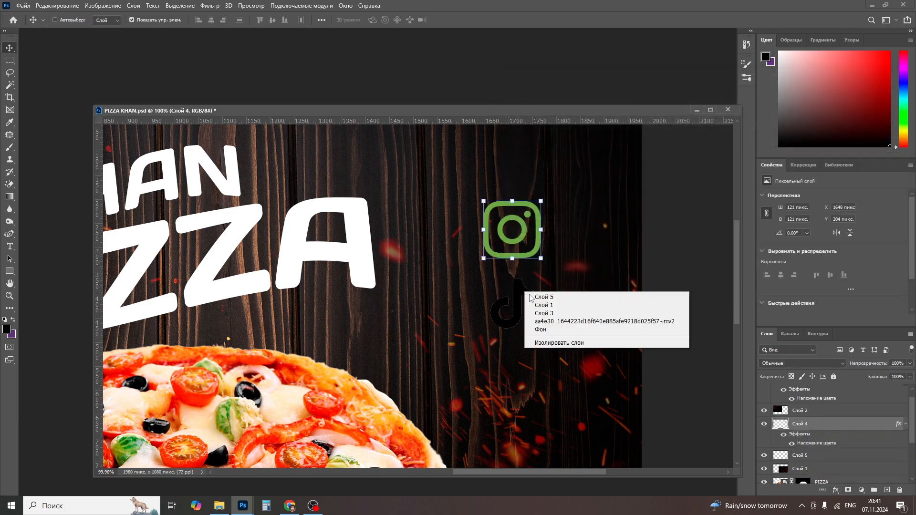
{"action": "left_click", "coordinate": [534, 300]}
{"action": "left_click", "coordinate": [834, 490]}
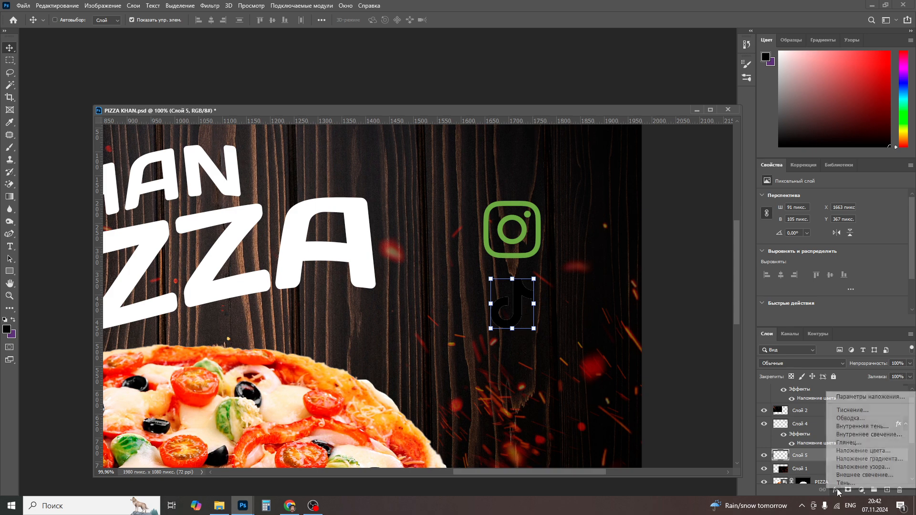
{"action": "left_click", "coordinate": [844, 452]}
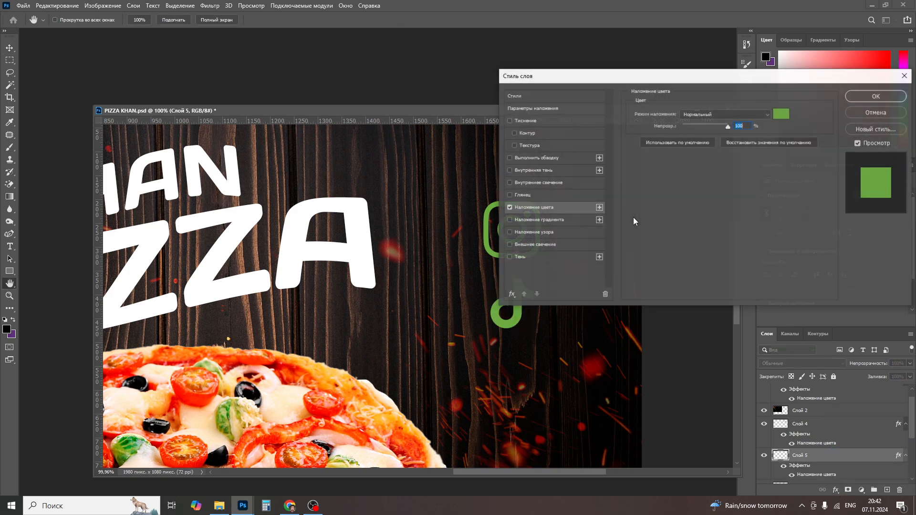
{"action": "left_click", "coordinate": [873, 95]}
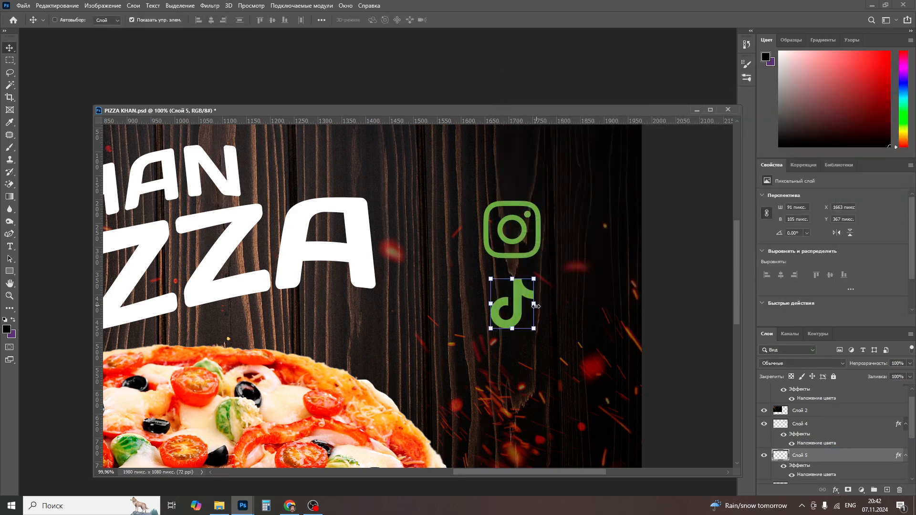
{"action": "left_click_drag", "start_coordinate": [537, 327], "coordinate": [540, 336]}
Step: Move the Instagram and TikTok icons together to the left side of the banner, just above the QR code
{"action": "right_click", "coordinate": [524, 229]}
{"action": "left_click", "coordinate": [528, 234]}
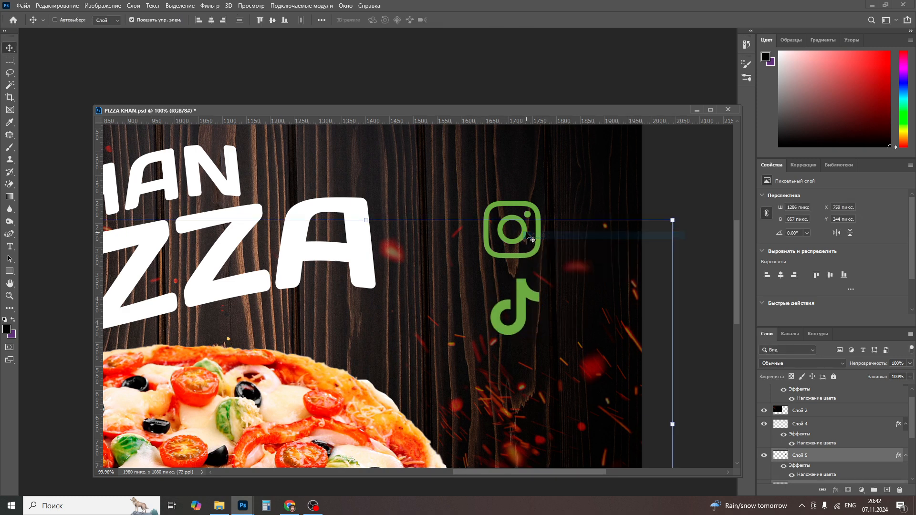
{"action": "right_click", "coordinate": [524, 229]}
{"action": "left_click", "coordinate": [531, 235]}
{"action": "right_click", "coordinate": [523, 290]}
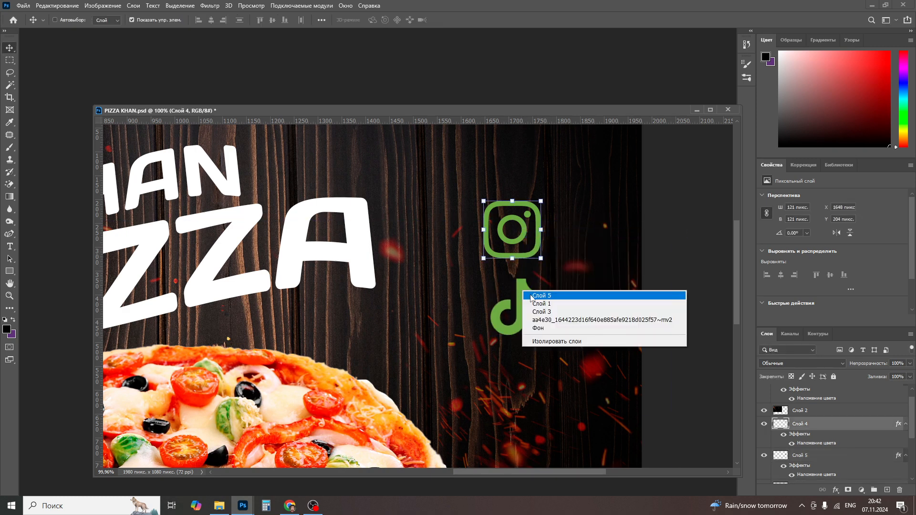
{"action": "left_click", "coordinate": [534, 296], "text": "shift"}
{"action": "scroll", "coordinate": [473, 247], "scroll_direction": "down", "scroll_amount": 2}
{"action": "scroll", "coordinate": [472, 247], "scroll_direction": "down", "scroll_amount": 7}
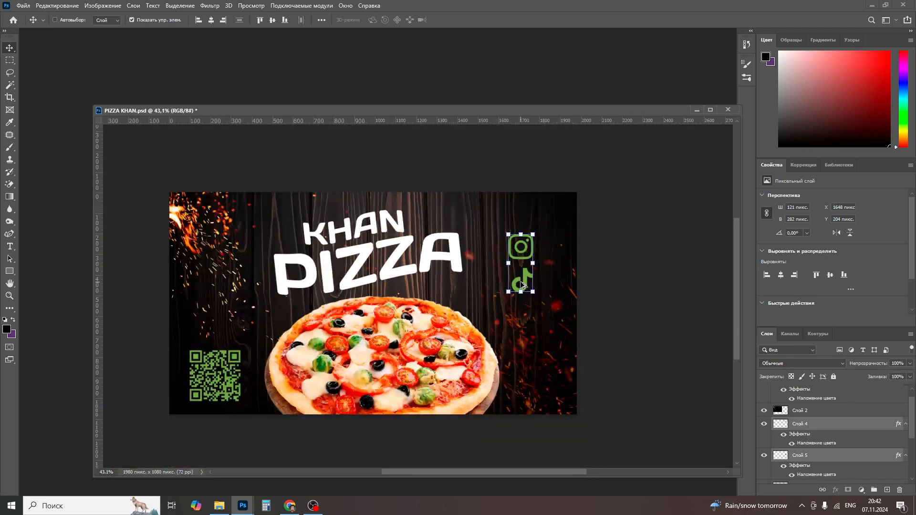
{"action": "left_click_drag", "start_coordinate": [525, 273], "coordinate": [301, 290]}
Step: Enlarge the layer list area and place Слой 2 directly below Слой 1 in the layer stack
{"action": "right_click", "coordinate": [463, 323]}
{"action": "left_click", "coordinate": [472, 328]}
{"action": "right_click", "coordinate": [438, 327]}
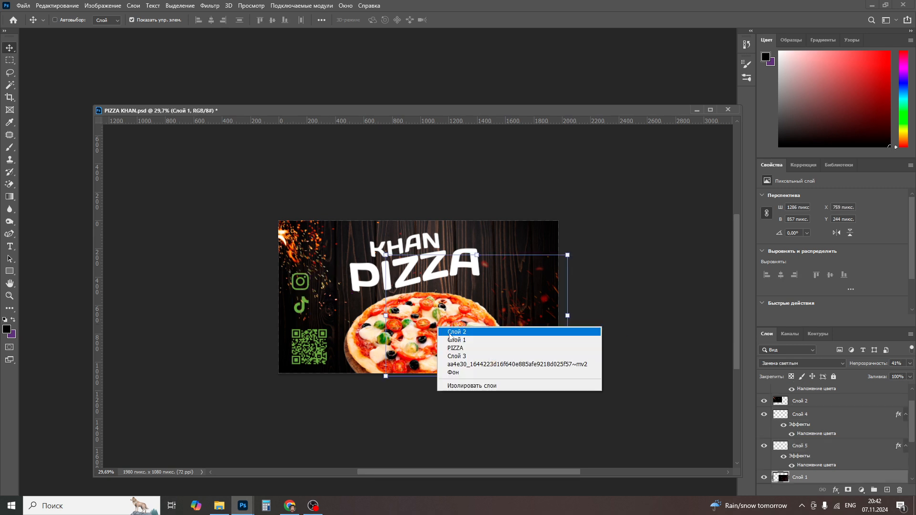
{"action": "left_click", "coordinate": [455, 333]}
{"action": "scroll", "coordinate": [844, 431], "scroll_direction": "down", "scroll_amount": 3}
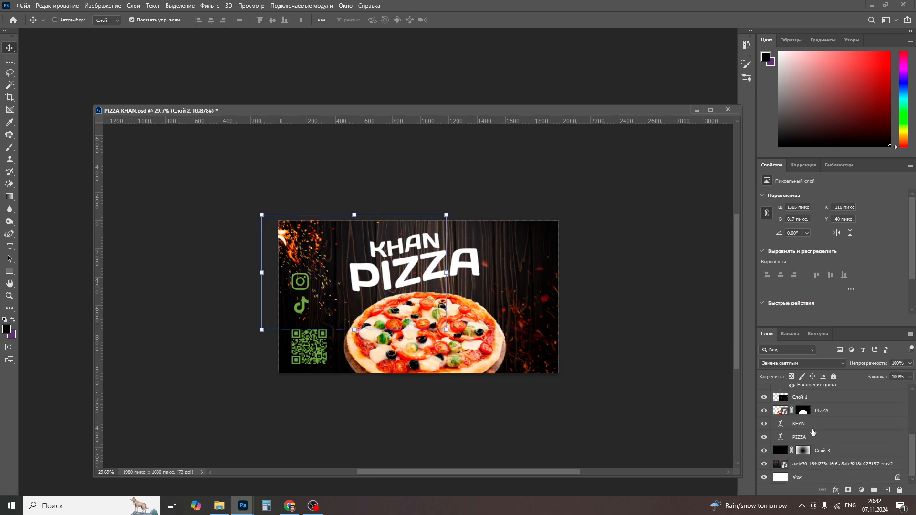
{"action": "left_click", "coordinate": [819, 402]}
{"action": "left_click_drag", "start_coordinate": [834, 316], "coordinate": [836, 174]}
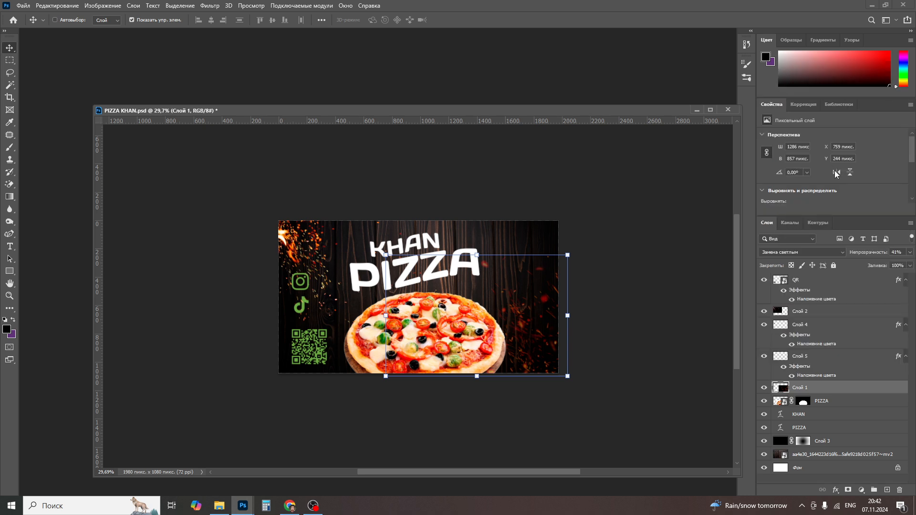
{"action": "left_click", "coordinate": [817, 314]}
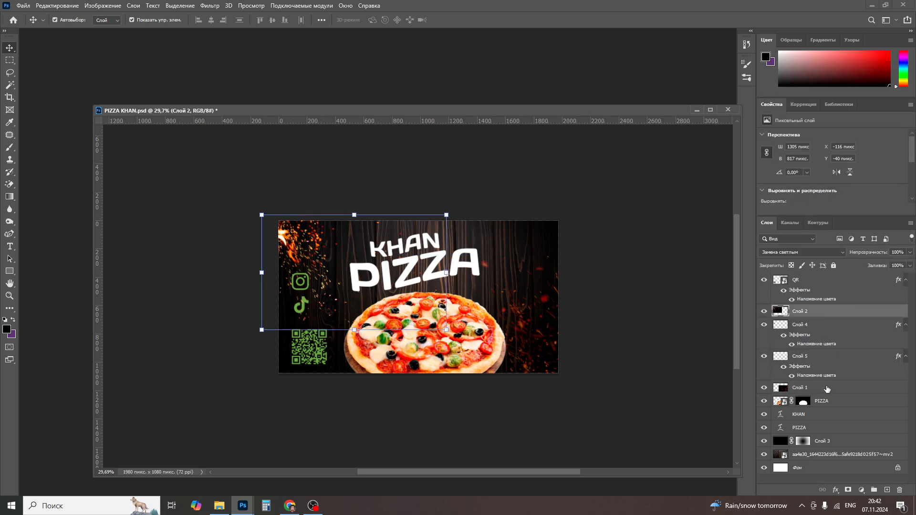
{"action": "left_click_drag", "start_coordinate": [825, 389], "coordinate": [832, 389]}
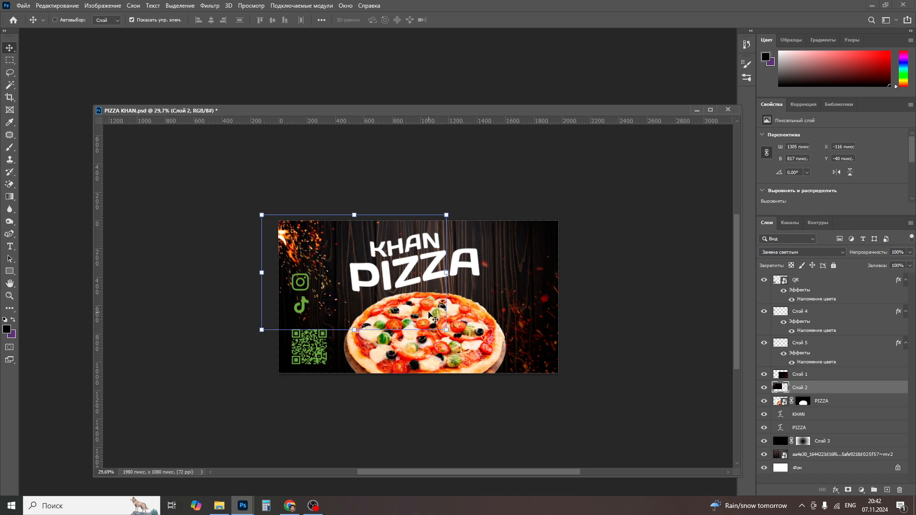
Step: Move the pizza image horizontally to the right side of the banner
{"action": "right_click", "coordinate": [431, 318]}
{"action": "left_click", "coordinate": [449, 325]}
{"action": "left_click_drag", "start_coordinate": [425, 321], "coordinate": [476, 321]}
Step: Link the KHAN and PIZZA text layers and shift the title right so it sits above the pizza
{"action": "right_click", "coordinate": [435, 260]}
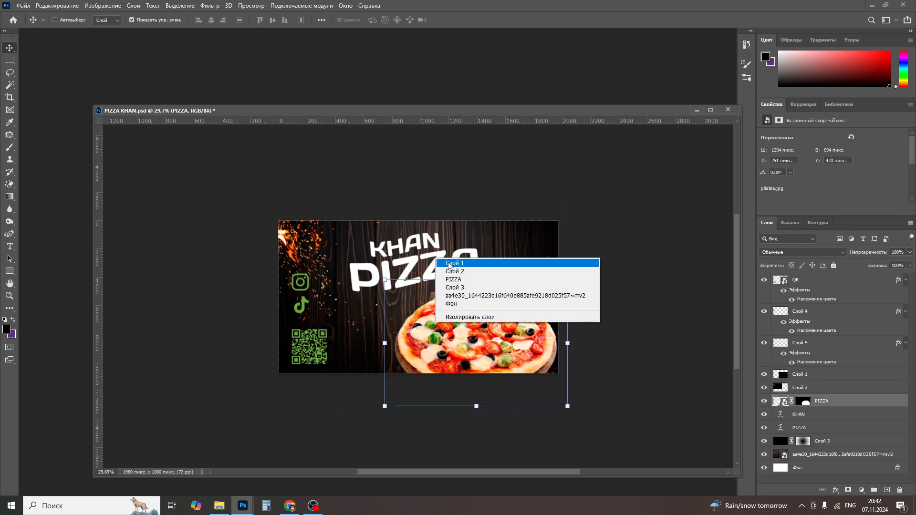
{"action": "left_click", "coordinate": [434, 264]}
{"action": "scroll", "coordinate": [813, 305], "scroll_direction": "up", "scroll_amount": 3}
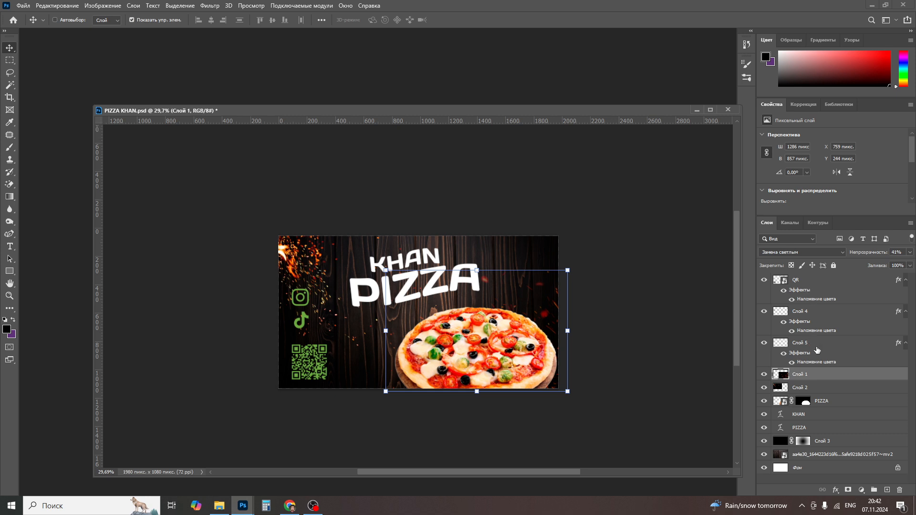
{"action": "left_click", "coordinate": [828, 400]}
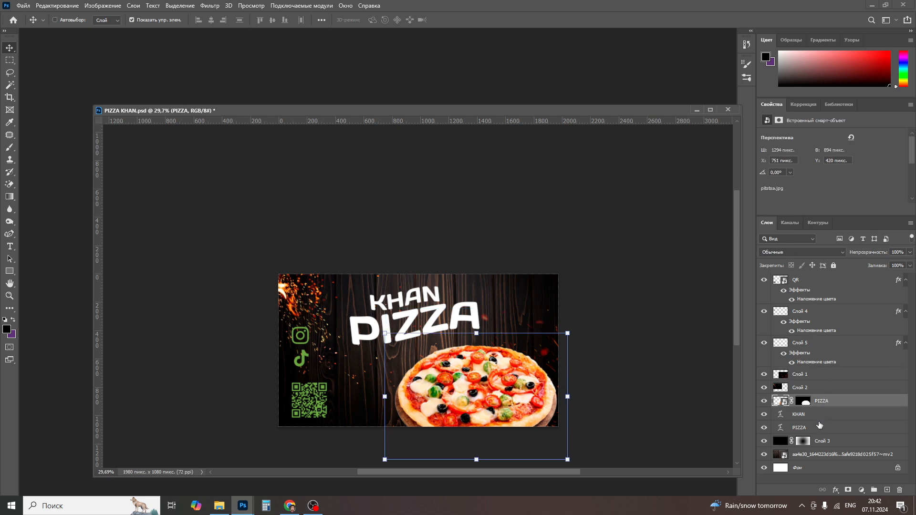
{"action": "left_click", "coordinate": [818, 418]}
{"action": "left_click", "coordinate": [816, 427], "text": "shift"}
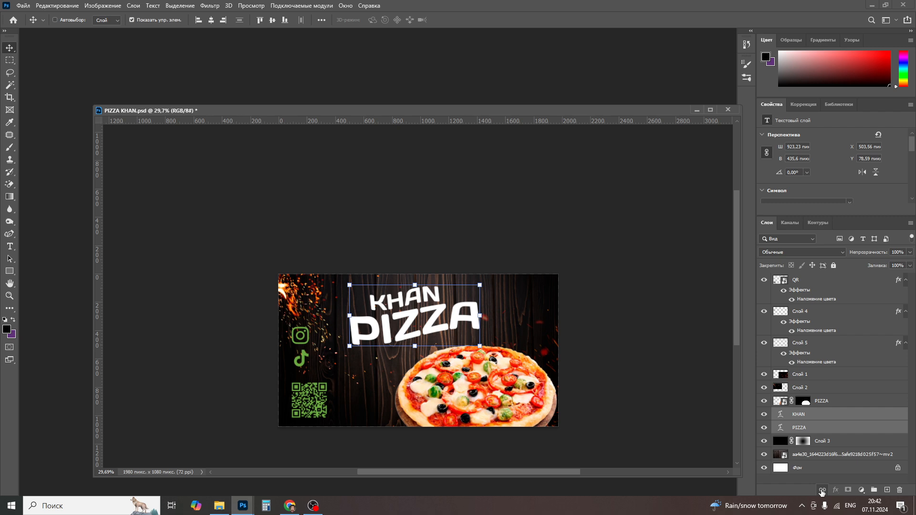
{"action": "left_click", "coordinate": [822, 490]}
{"action": "left_click_drag", "start_coordinate": [413, 315], "coordinate": [440, 318]}
Step: Reduce the opacity of the sparks layer Слой 2 behind the social icons to 30%
{"action": "key", "text": "z"}
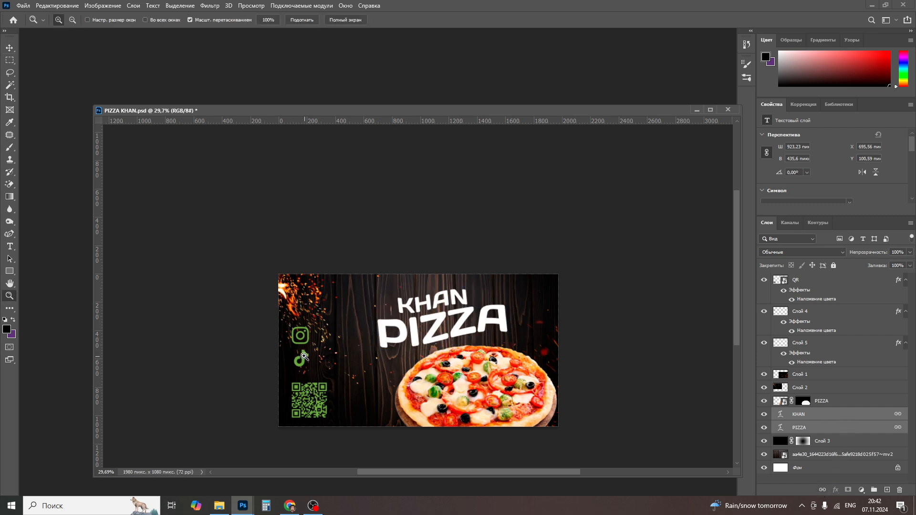
{"action": "left_click_drag", "start_coordinate": [269, 291], "coordinate": [328, 296]}
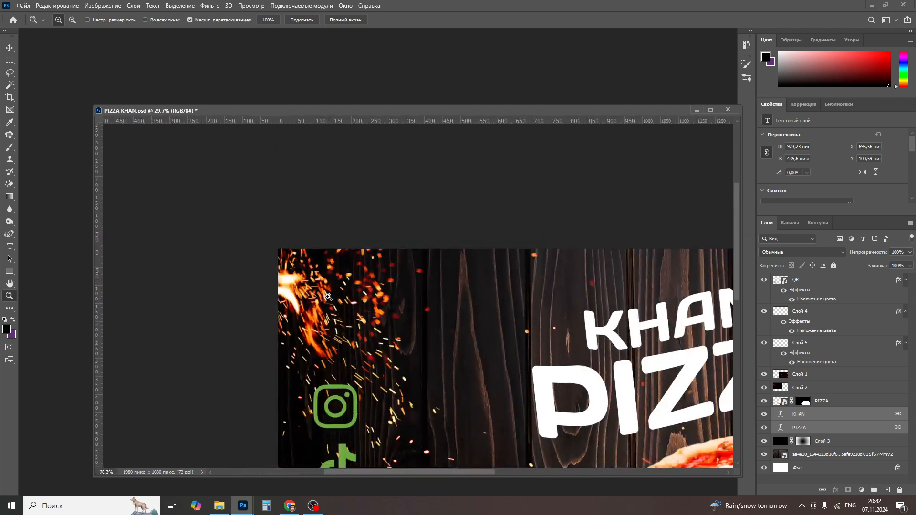
{"action": "key", "text": "space"}
{"action": "left_click_drag", "start_coordinate": [402, 358], "coordinate": [240, 101]}
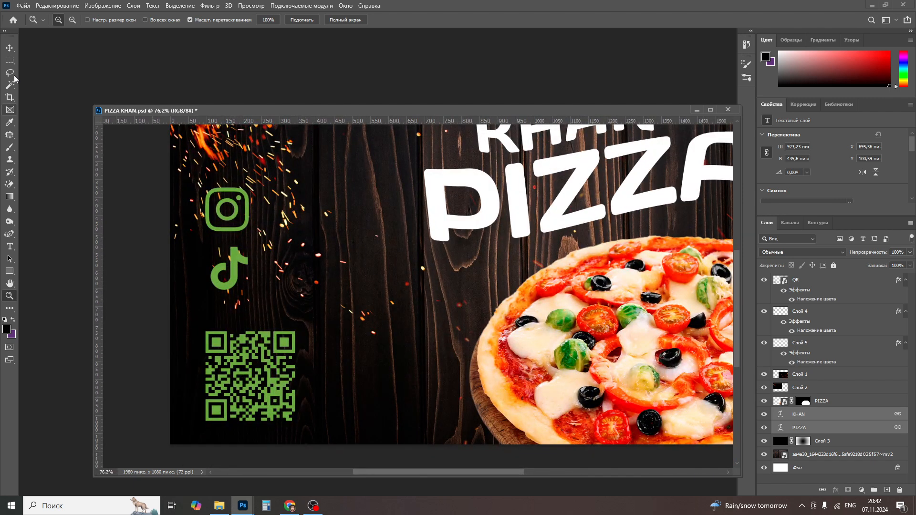
{"action": "left_click", "coordinate": [9, 49]}
{"action": "right_click", "coordinate": [207, 141]}
{"action": "left_click", "coordinate": [222, 139]}
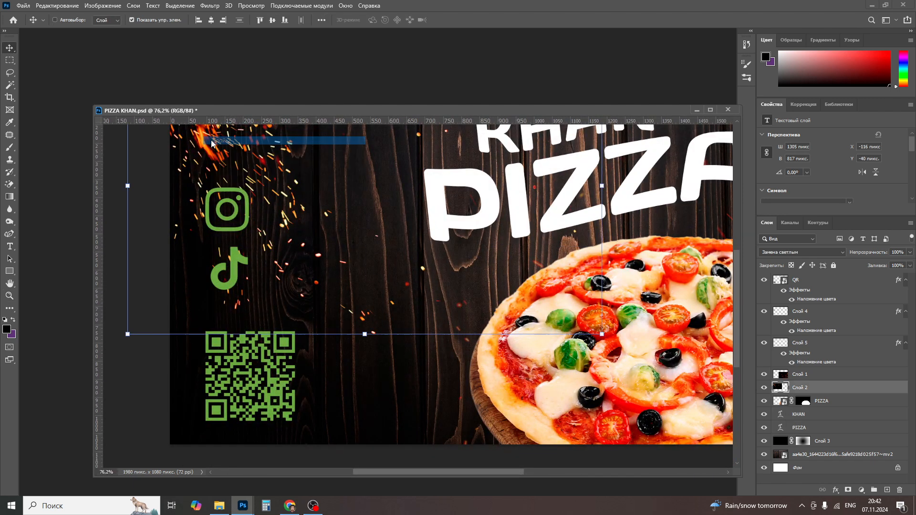
{"action": "scroll", "coordinate": [285, 315], "scroll_direction": "down", "scroll_amount": 2}
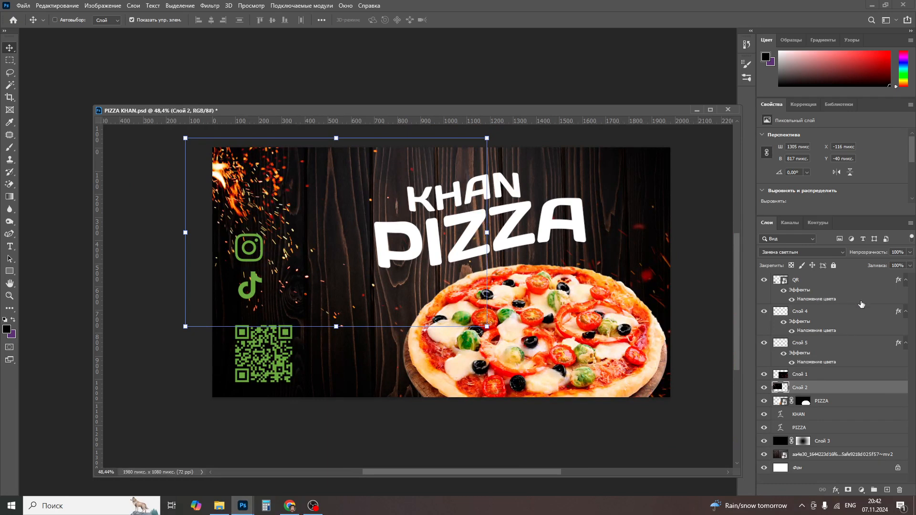
{"action": "left_click", "coordinate": [910, 252]}
{"action": "left_click_drag", "start_coordinate": [880, 262], "coordinate": [879, 262]}
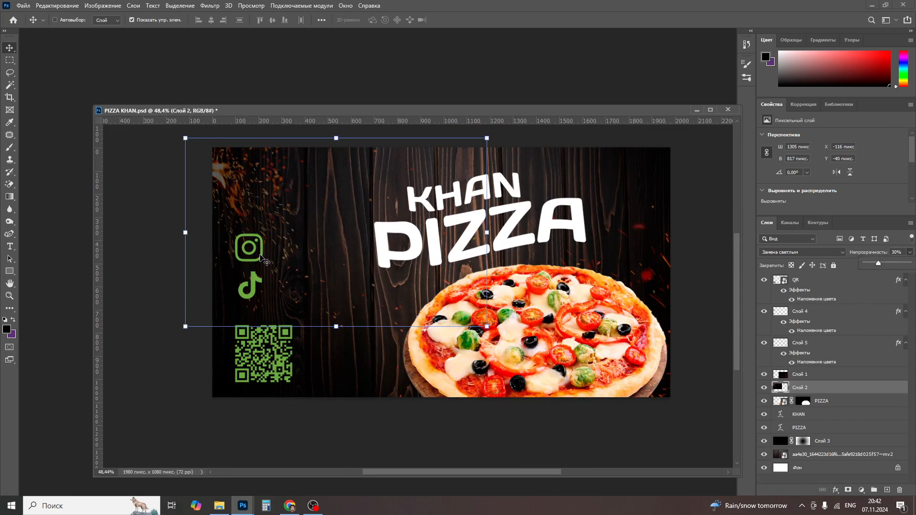
{"action": "right_click", "coordinate": [260, 253]}
{"action": "left_click", "coordinate": [262, 246]}
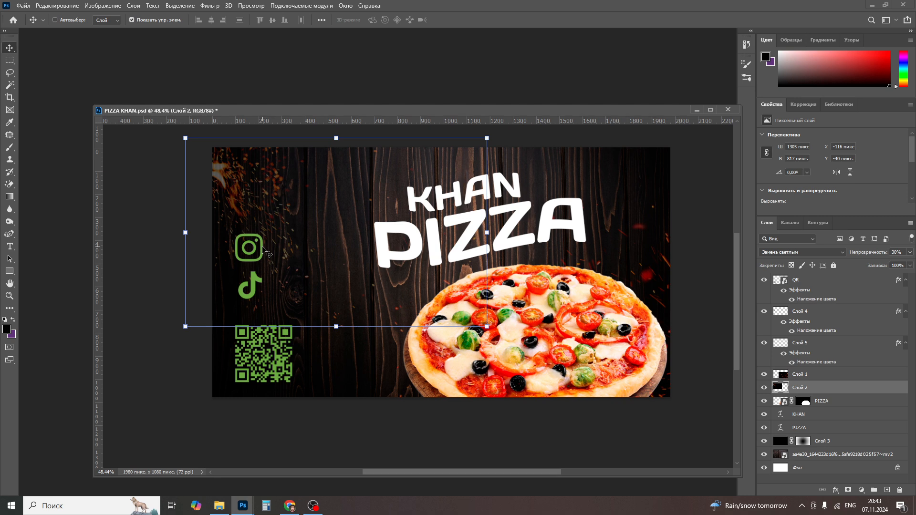
Step: Add a new text layer reading "KHANPIZZA" to the right of the Instagram icon
{"action": "left_click", "coordinate": [10, 247]}
{"action": "left_click", "coordinate": [280, 250]}
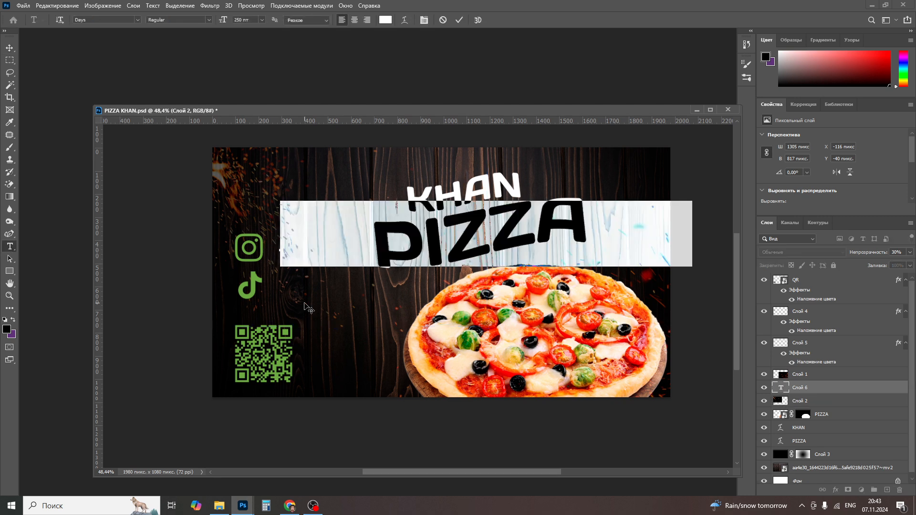
{"action": "type", "text": "KHAN"}
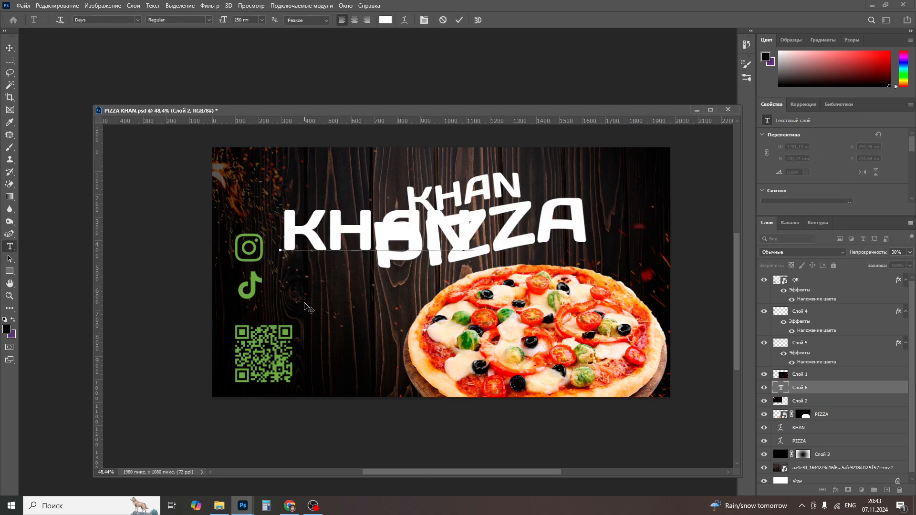
{"action": "type", "text": "PIZZA"}
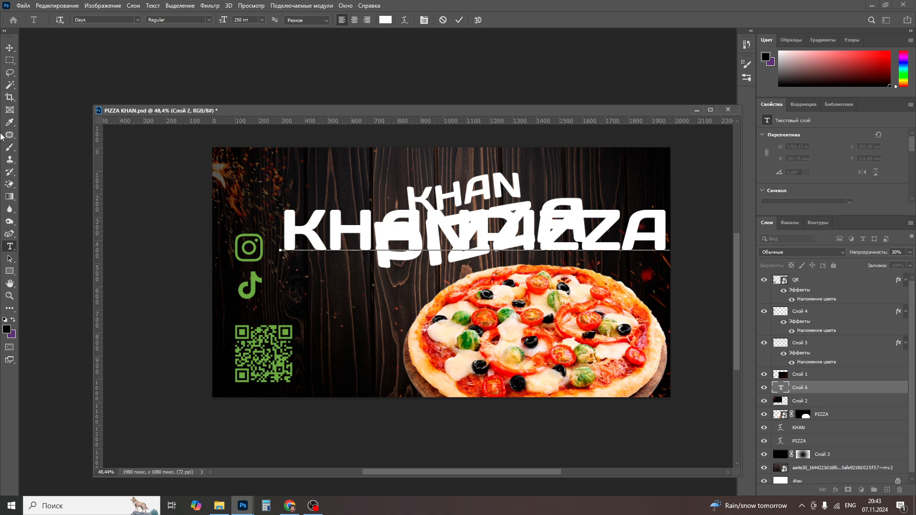
Step: Set the KHANPIZZA text size to 50 pt and move the text closer to the Instagram icon
{"action": "key", "text": "ctrl+a"}
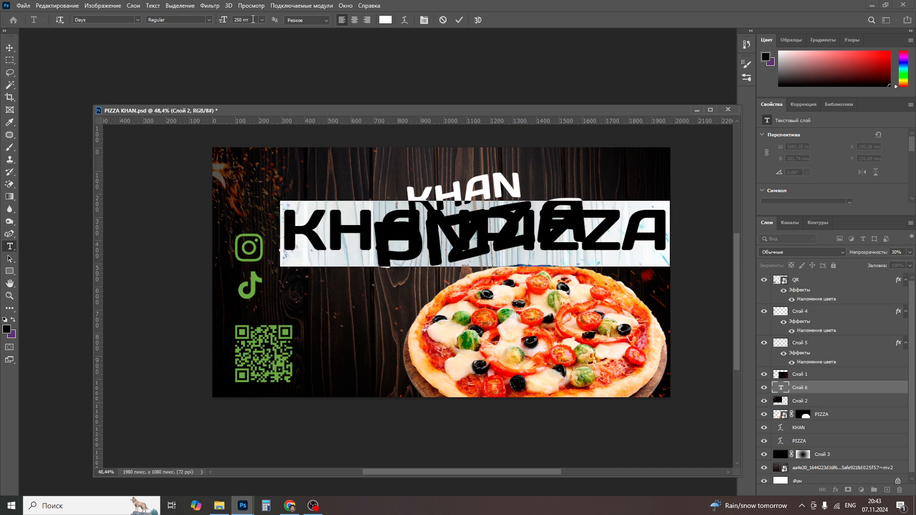
{"action": "type", "text": "15"}
{"action": "key", "text": "Return"}
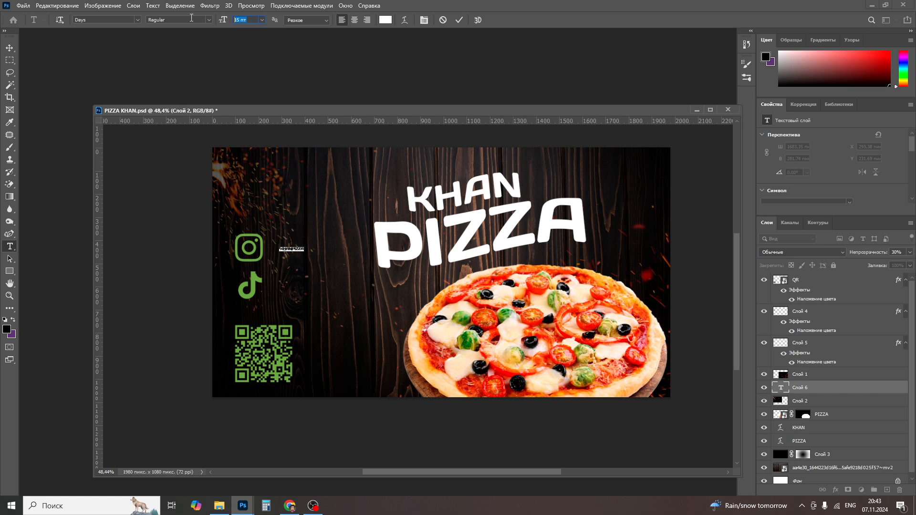
{"action": "type", "text": "50"}
{"action": "key", "text": "Return"}
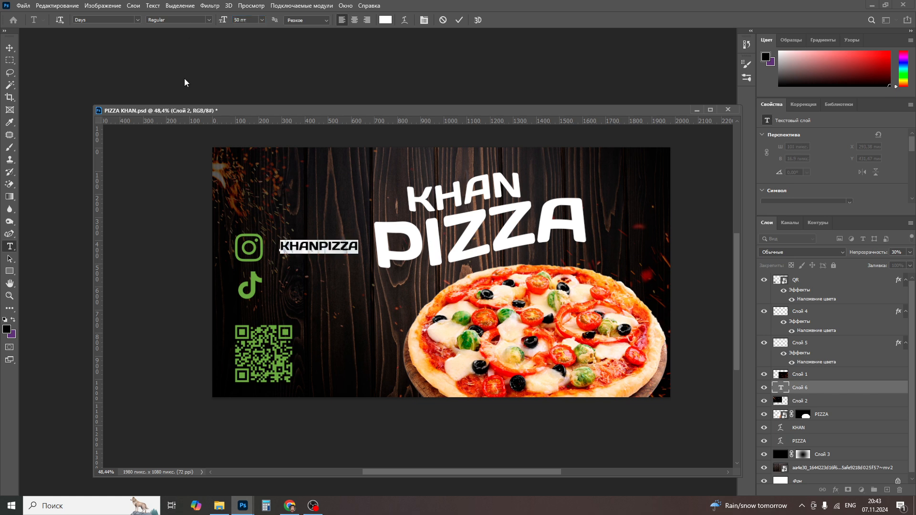
{"action": "left_click", "coordinate": [8, 49]}
{"action": "left_click_drag", "start_coordinate": [330, 281], "coordinate": [316, 280]}
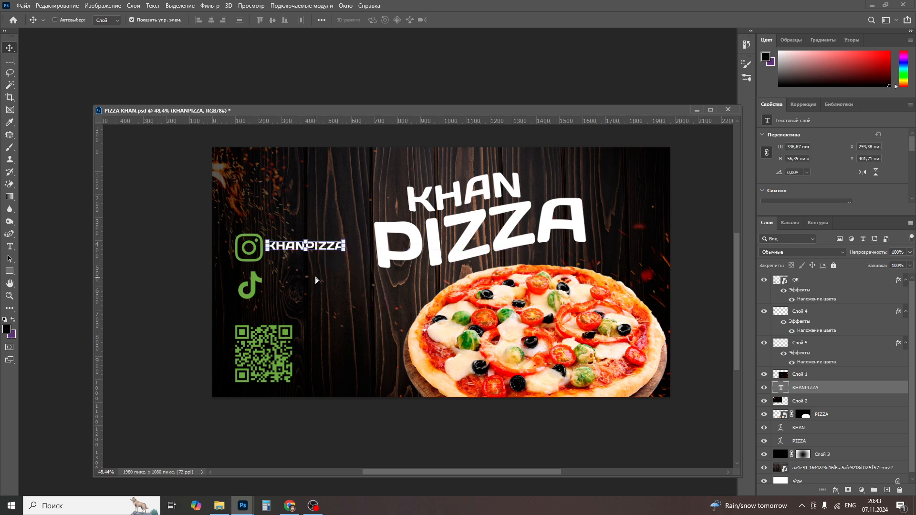
Step: Change the KHANPIZZA label's font to Arial in the Bold style
{"action": "double_click", "coordinate": [306, 246]}
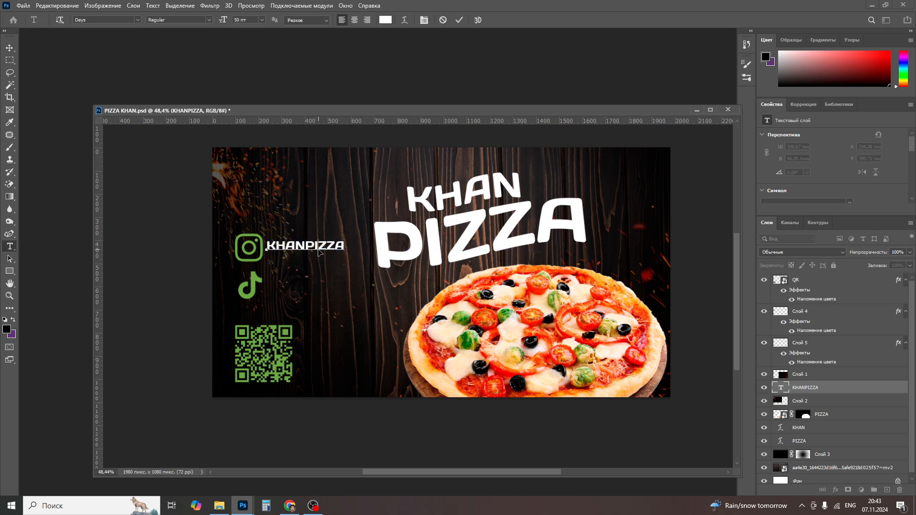
{"action": "left_click", "coordinate": [137, 19]}
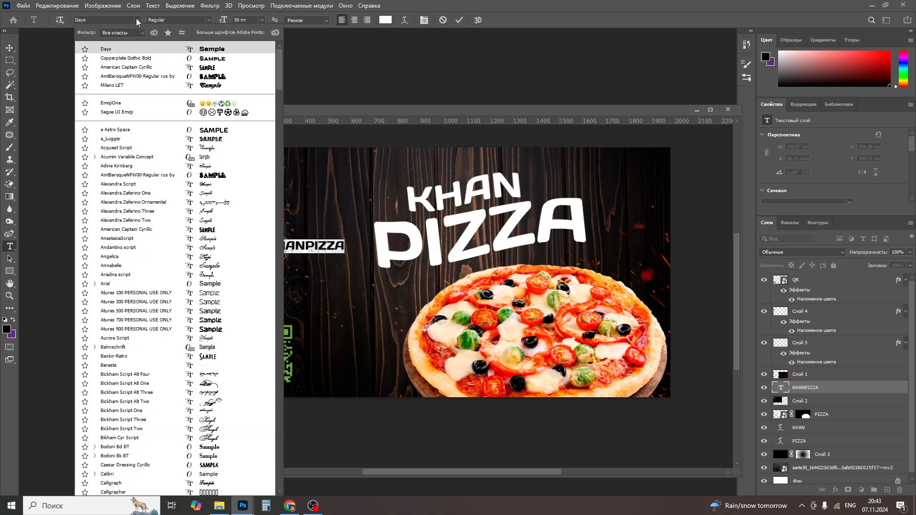
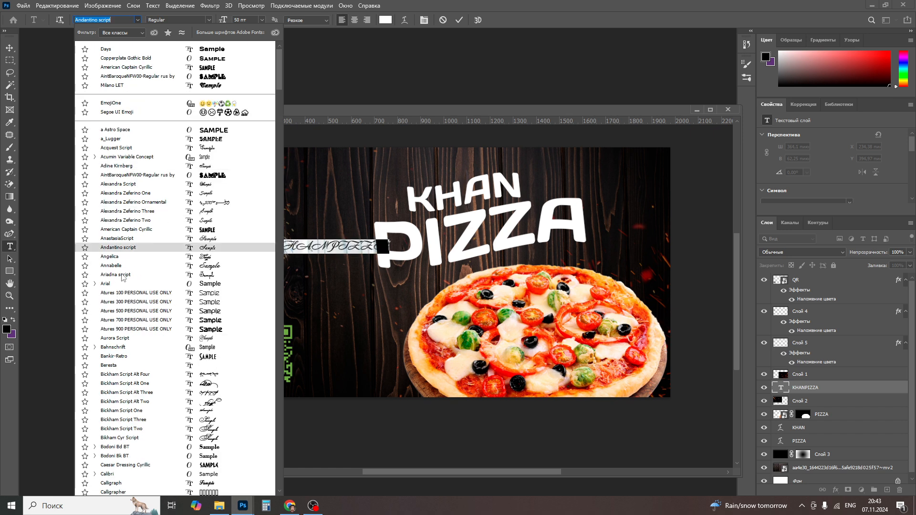
{"action": "left_click", "coordinate": [115, 285]}
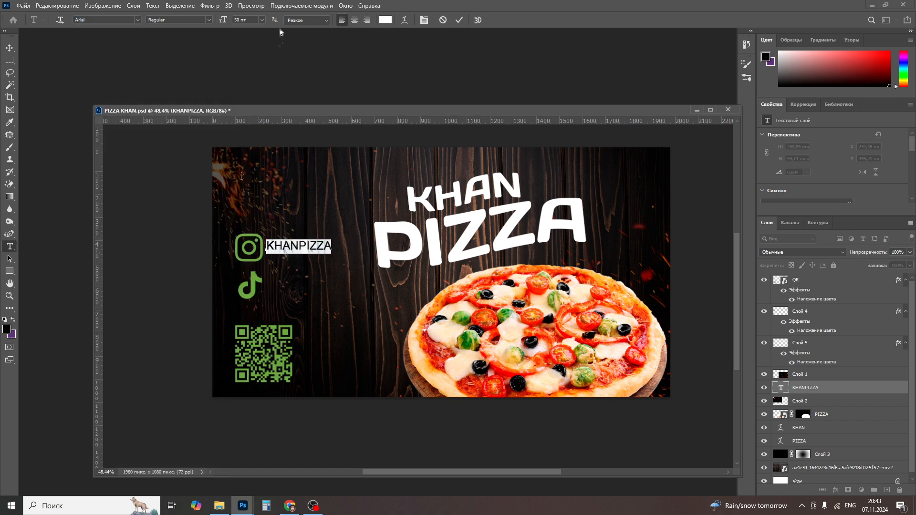
{"action": "left_click", "coordinate": [208, 19]}
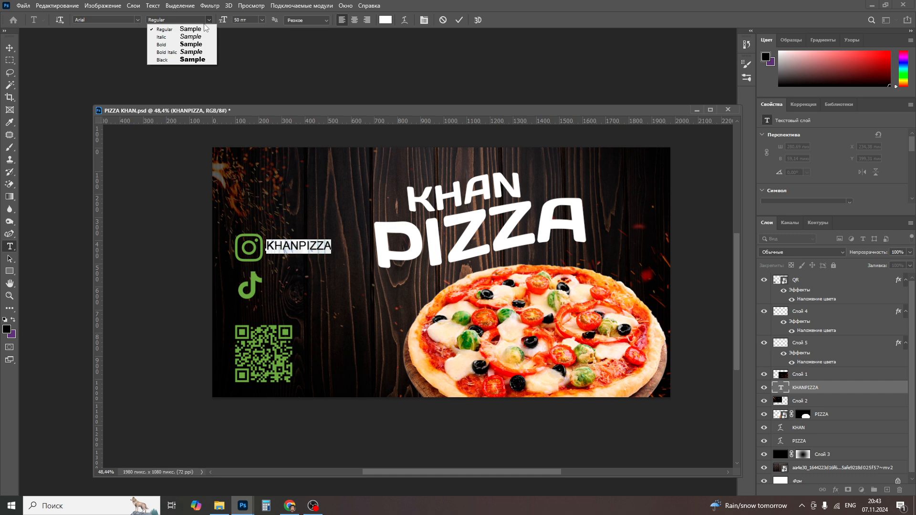
{"action": "left_click", "coordinate": [185, 53]}
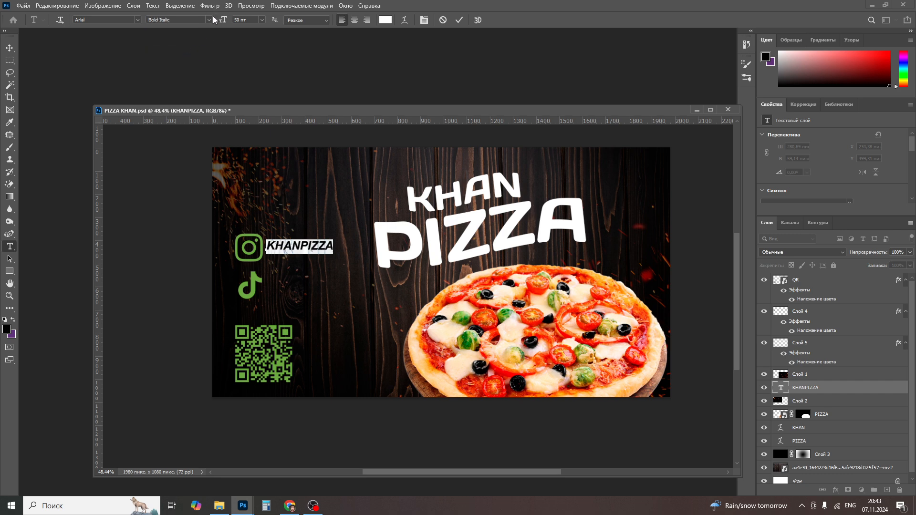
{"action": "left_click", "coordinate": [208, 19]}
{"action": "left_click", "coordinate": [191, 44]}
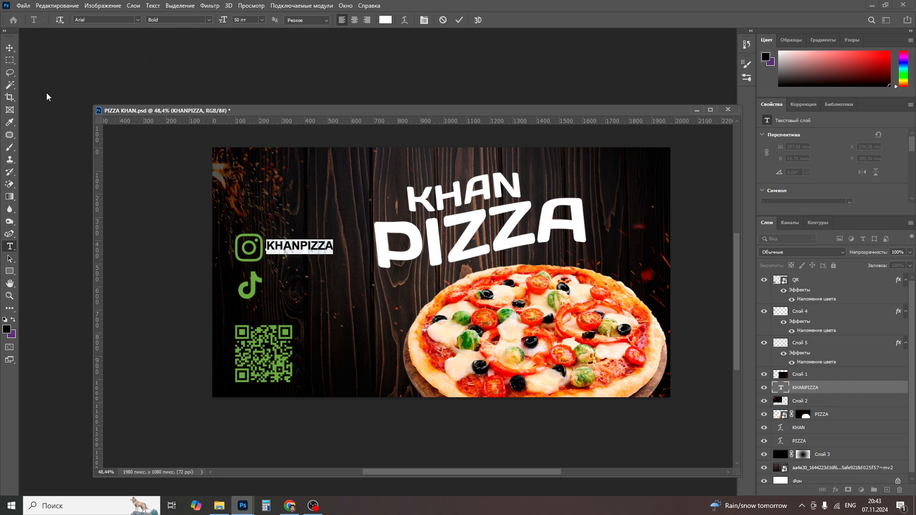
Step: Replace the label text beside the Instagram icon with lowercase "khanpizza" and nudge it slightly
{"action": "left_click", "coordinate": [271, 245]}
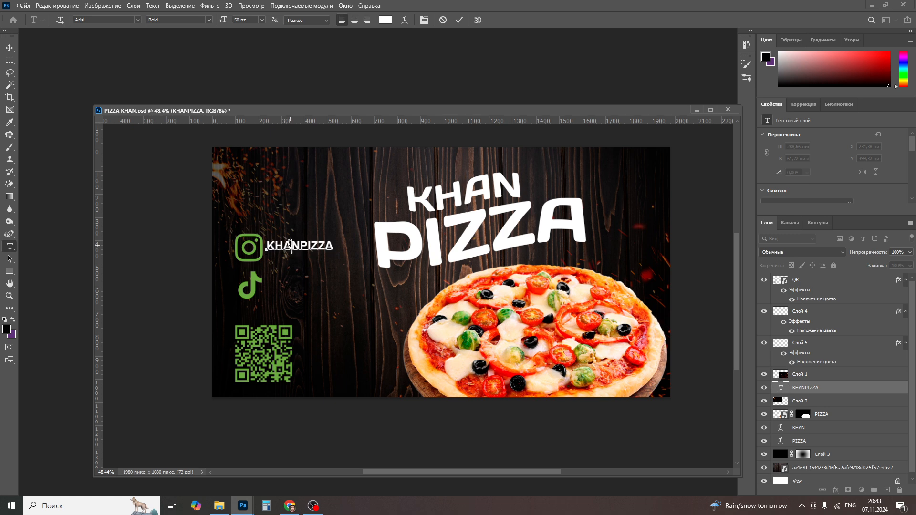
{"action": "double_click", "coordinate": [271, 246]}
{"action": "left_click", "coordinate": [274, 246]}
{"action": "key", "text": "ctrl+a"}
{"action": "type", "text": "k"}
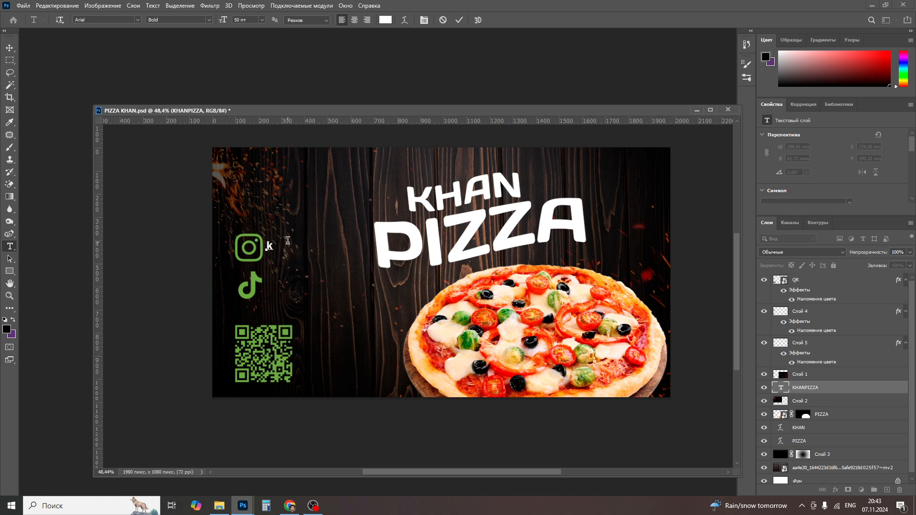
{"action": "type", "text": "hanpizza"}
{"action": "left_click", "coordinate": [9, 50]}
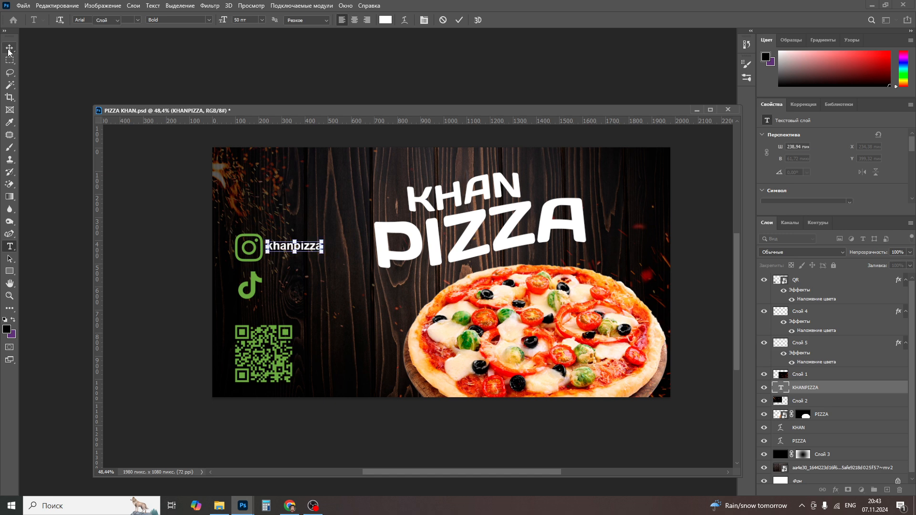
{"action": "left_click_drag", "start_coordinate": [291, 283], "coordinate": [292, 285]}
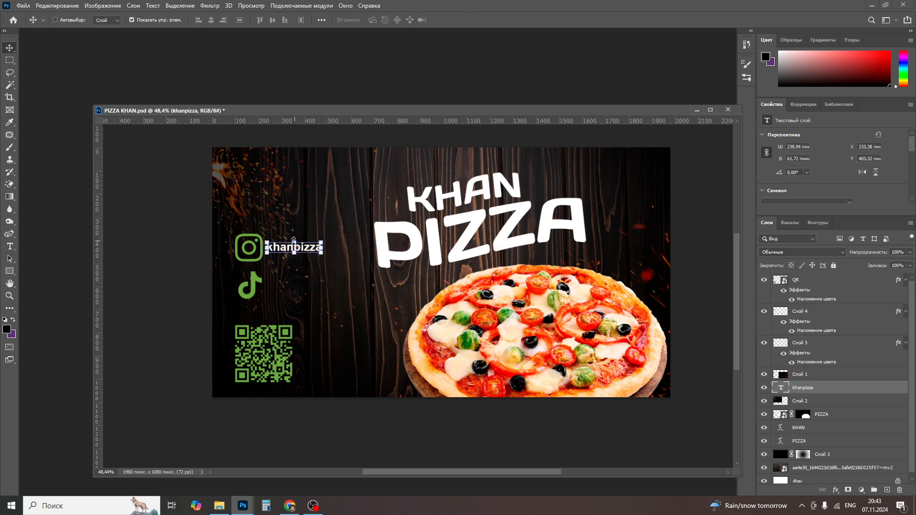
Step: Select the Instagram and TikTok icon layers together and scale them down proportionally to about 74 × 173 px
{"action": "right_click", "coordinate": [241, 236]}
{"action": "left_click", "coordinate": [250, 240]}
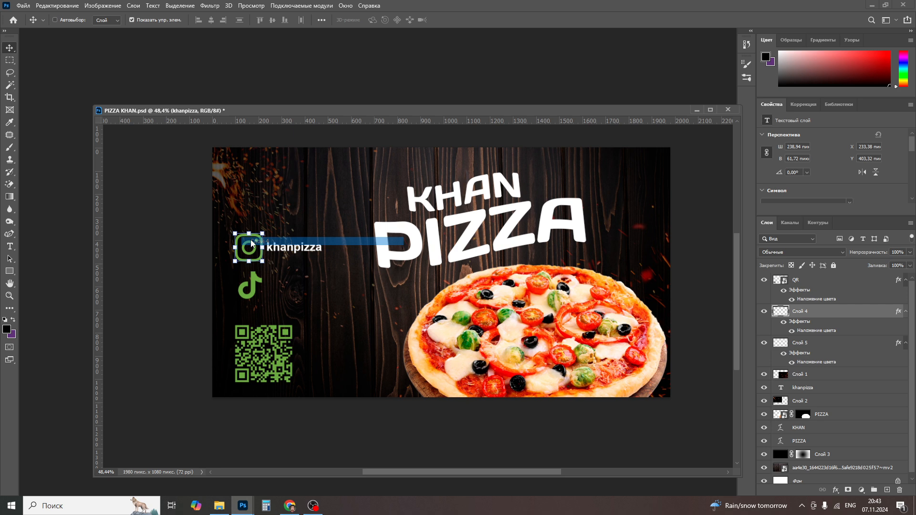
{"action": "right_click", "coordinate": [250, 278]}
{"action": "left_click", "coordinate": [263, 284]}
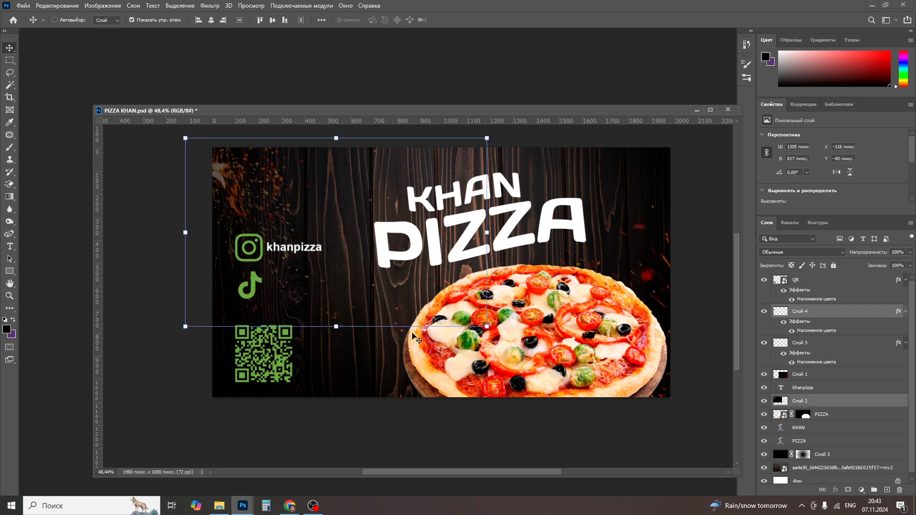
{"action": "left_click", "coordinate": [829, 403]}
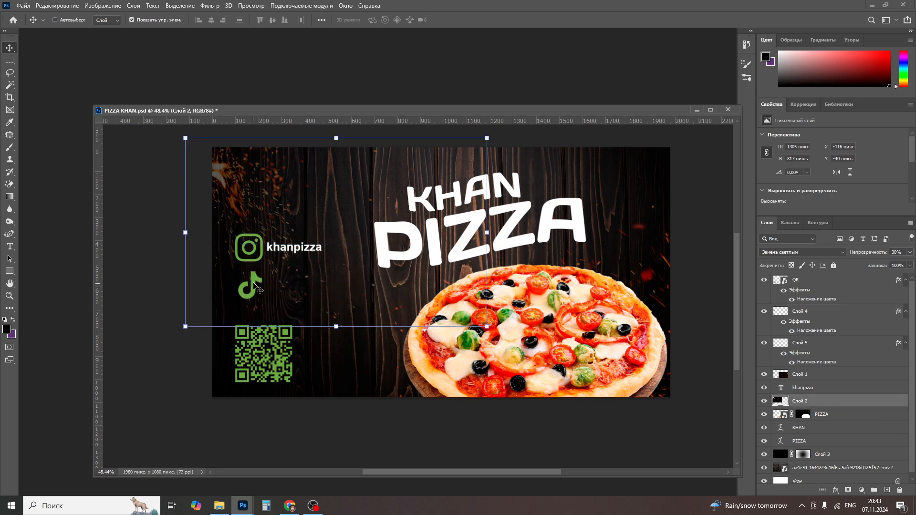
{"action": "right_click", "coordinate": [255, 286]}
{"action": "left_click", "coordinate": [266, 291]}
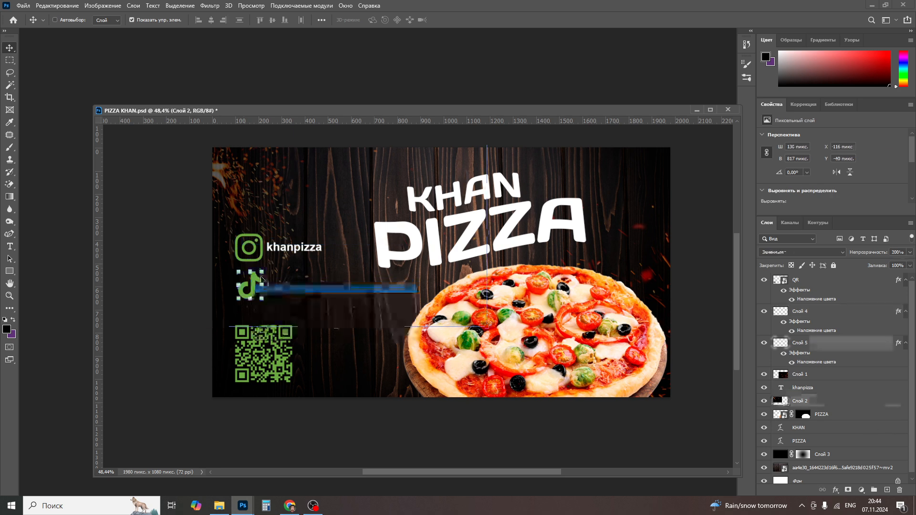
{"action": "right_click", "coordinate": [261, 242]}
{"action": "left_click", "coordinate": [275, 244], "text": "shift"}
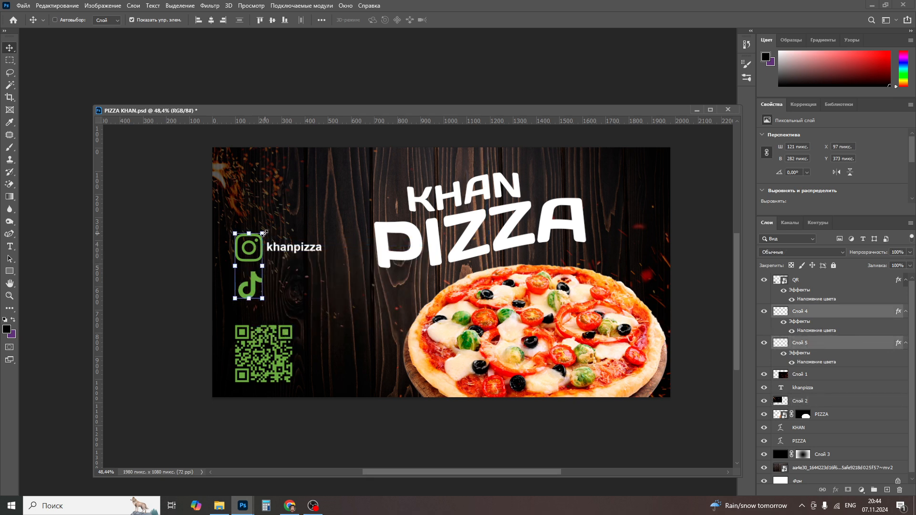
{"action": "left_click_drag", "start_coordinate": [263, 233], "coordinate": [252, 259]}
{"action": "key", "text": "Return"}
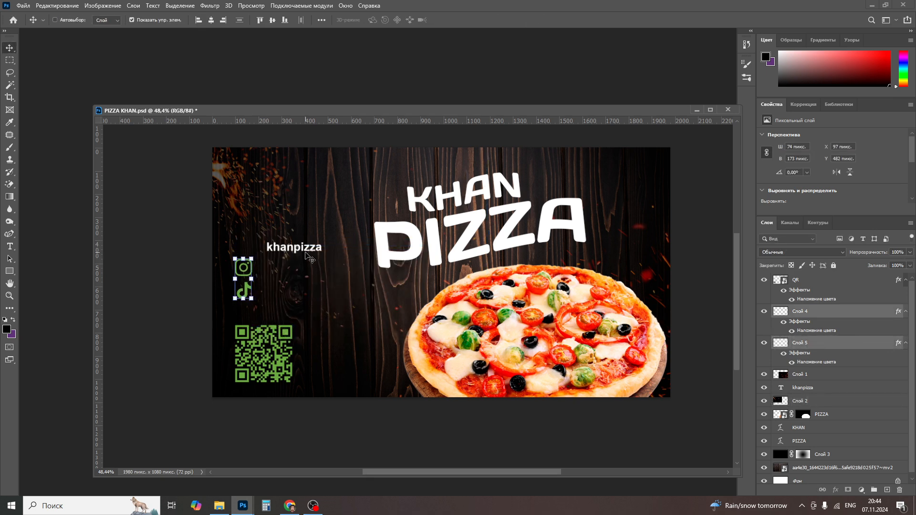
Step: Move the khanpizza label next to the smaller Instagram icon and place a copy of it beside the TikTok icon
{"action": "right_click", "coordinate": [308, 248]}
{"action": "left_click", "coordinate": [319, 254]}
{"action": "left_click_drag", "start_coordinate": [305, 245], "coordinate": [304, 293]}
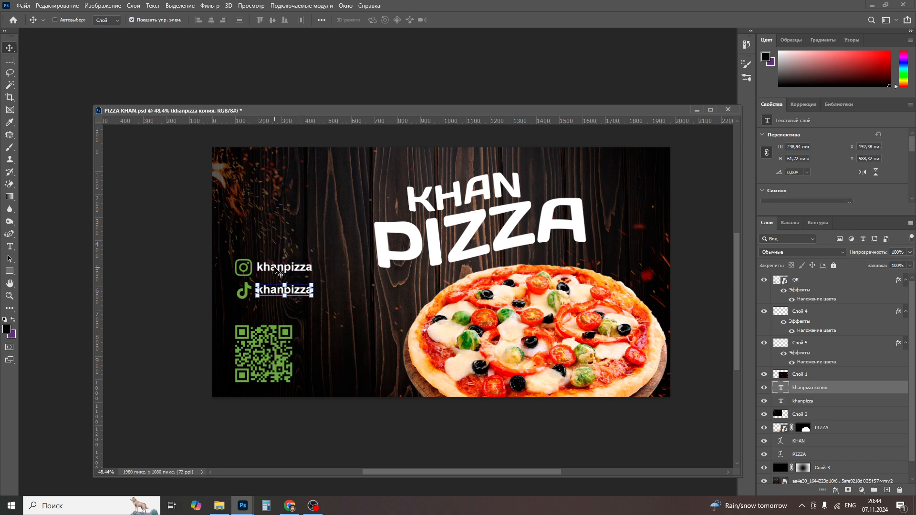
{"action": "right_click", "coordinate": [281, 274]}
{"action": "left_click", "coordinate": [296, 273]}
{"action": "key", "text": "t"}
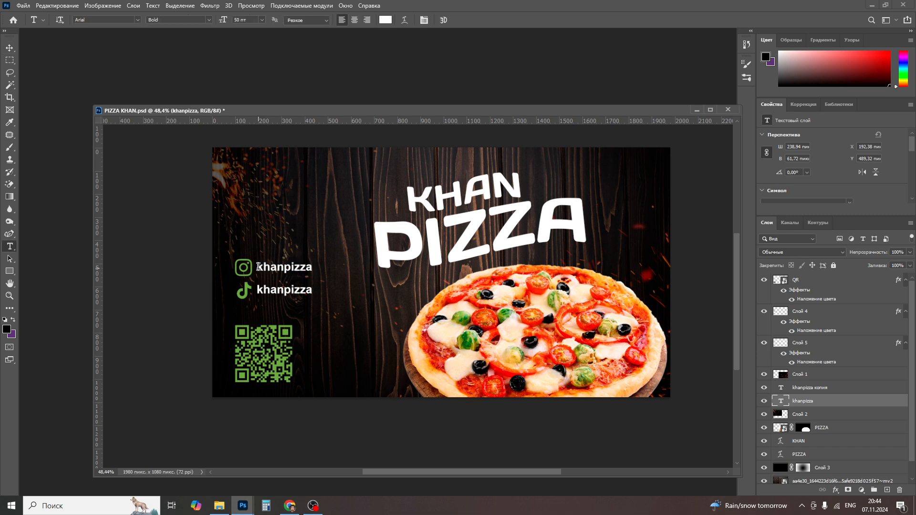
{"action": "left_click", "coordinate": [258, 267]}
{"action": "type", "text": "@"}
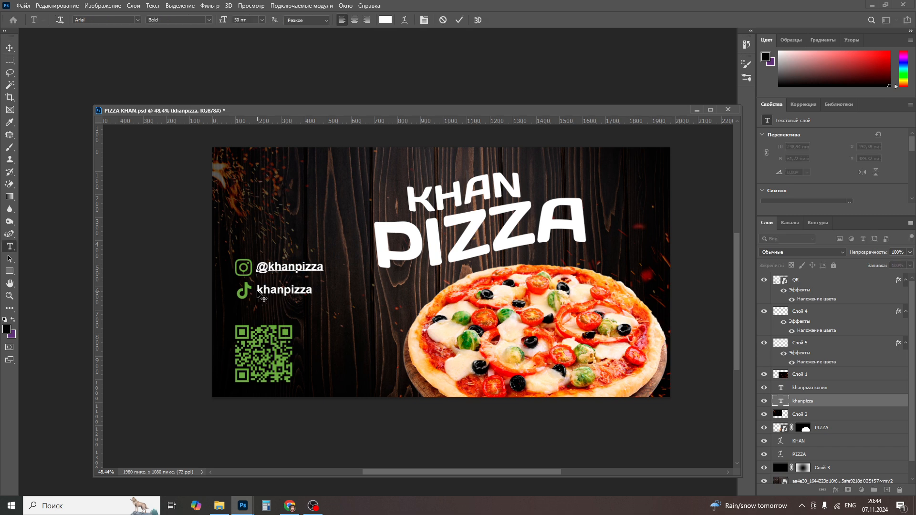
{"action": "left_click", "coordinate": [13, 51]}
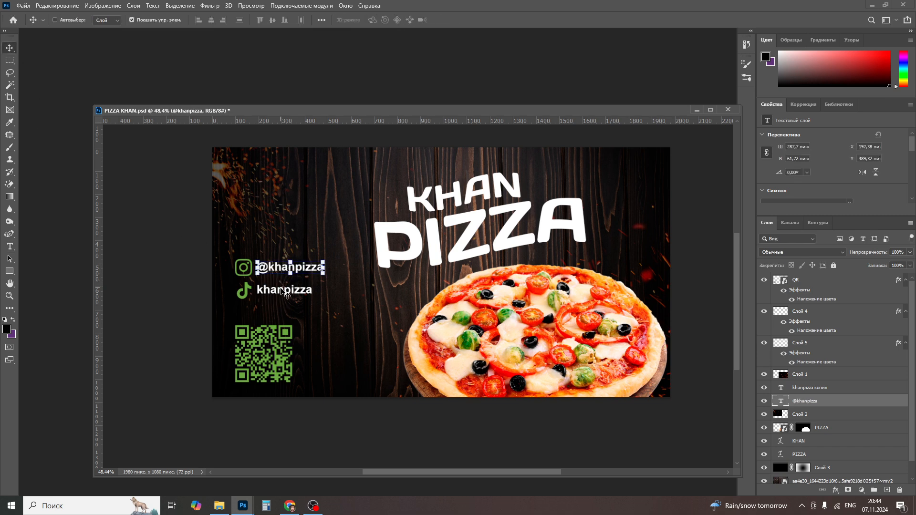
Step: Apply a green Color Overlay effect to the khanpizza label beside the TikTok icon
{"action": "right_click", "coordinate": [287, 290], "text": "shift"}
{"action": "left_click", "coordinate": [295, 295], "text": "shift"}
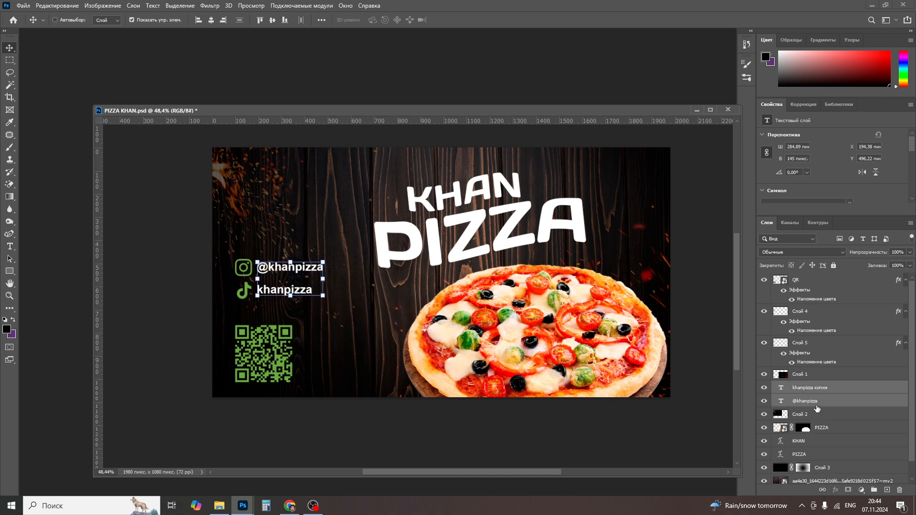
{"action": "left_click", "coordinate": [820, 389]}
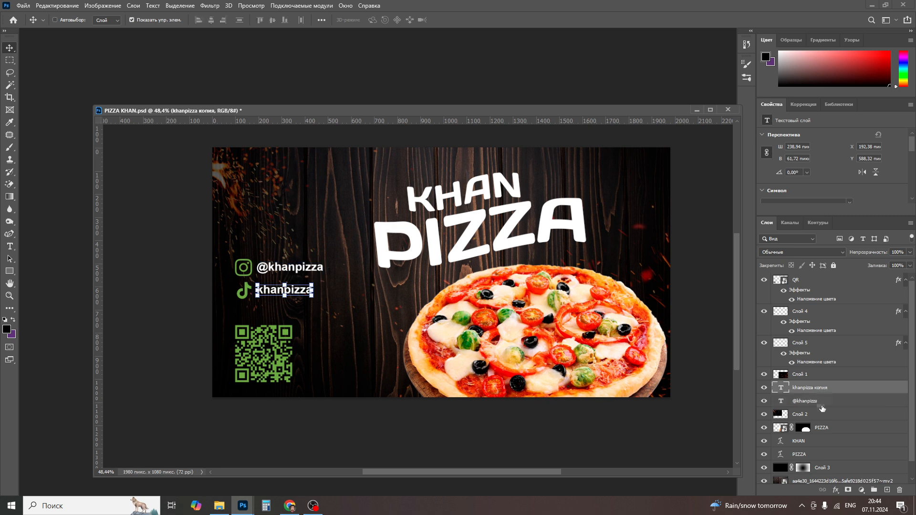
{"action": "left_click", "coordinate": [835, 490]}
{"action": "left_click", "coordinate": [847, 454]}
{"action": "key", "text": "Return"}
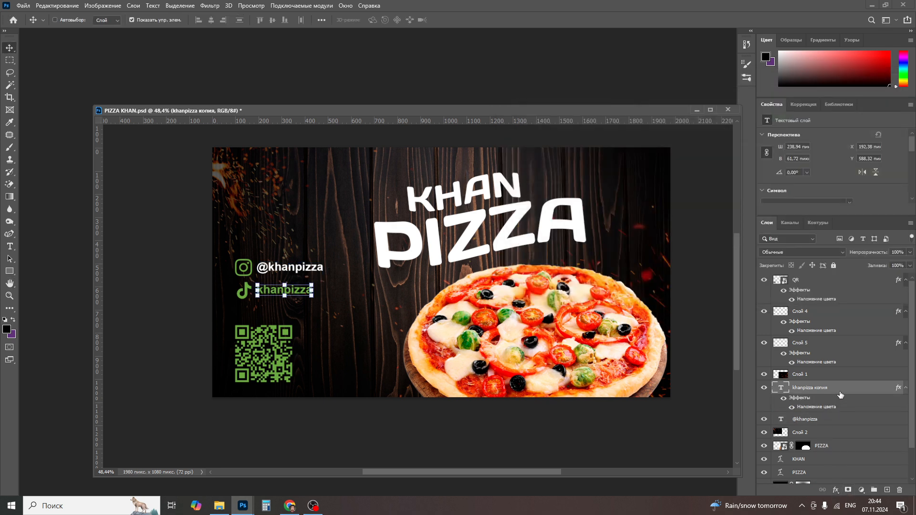
{"action": "right_click", "coordinate": [817, 410]}
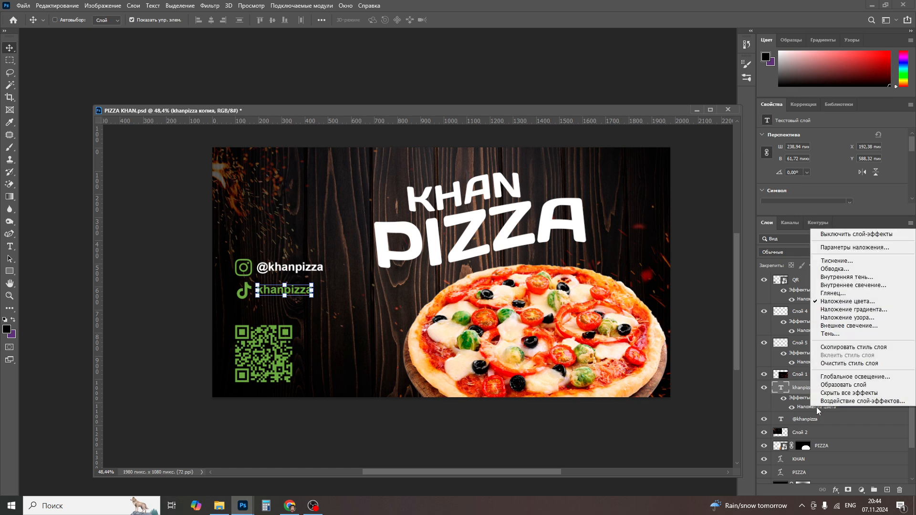
{"action": "left_click", "coordinate": [842, 351]}
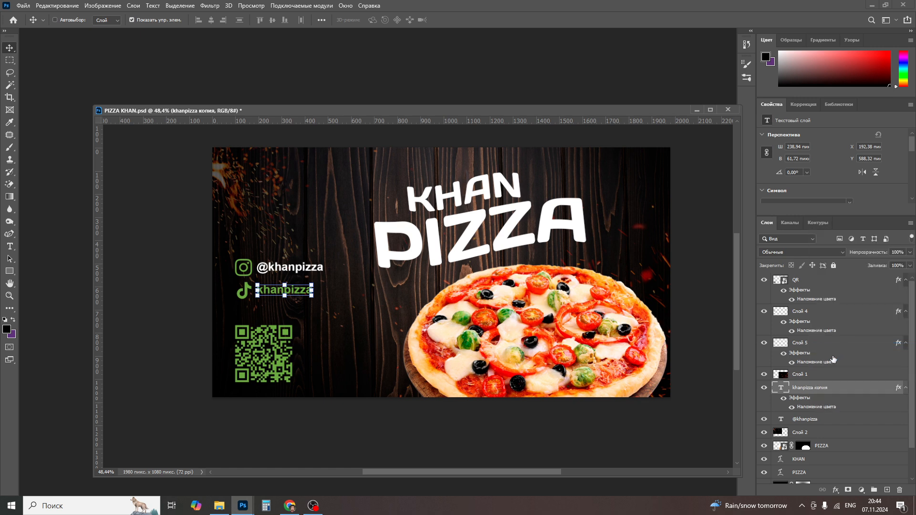
{"action": "right_click", "coordinate": [840, 423]}
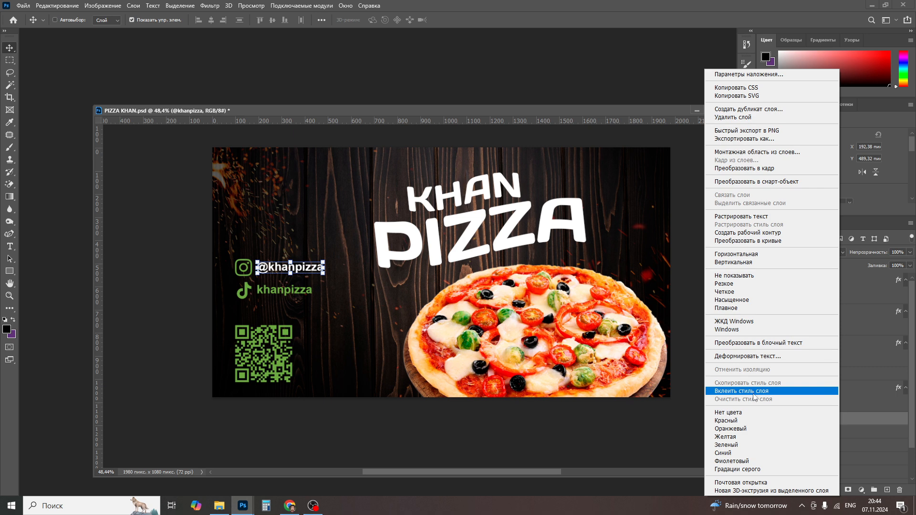
{"action": "left_click", "coordinate": [753, 393]}
{"action": "left_click", "coordinate": [12, 62]}
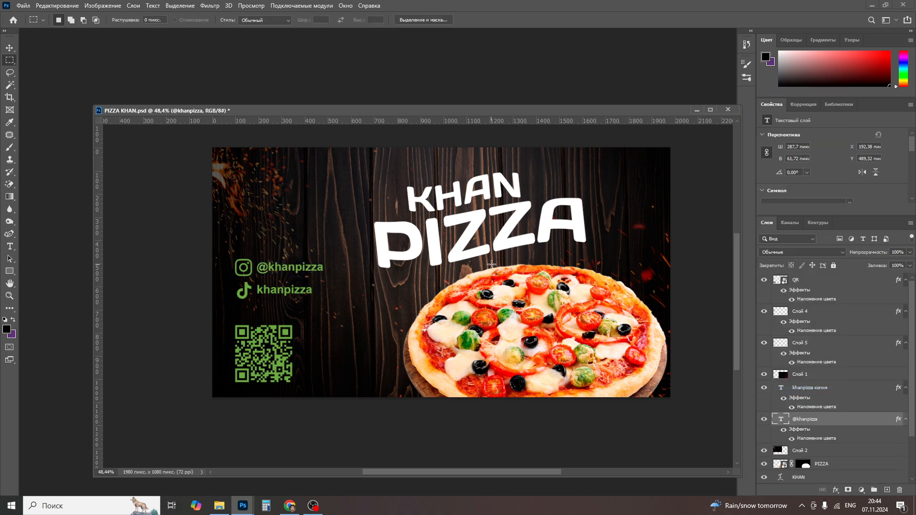
Step: Move the sparks layer Слой 1 up into the banner's upper-right corner, to about X 800, Y -193 px
{"action": "scroll", "coordinate": [404, 303], "scroll_direction": "down", "scroll_amount": 1}
{"action": "key", "text": "v"}
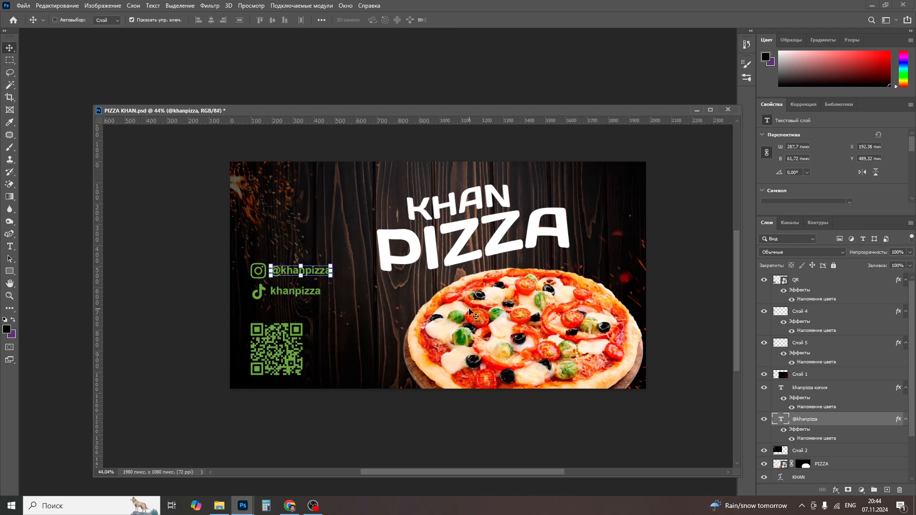
{"action": "right_click", "coordinate": [471, 312]}
{"action": "left_click", "coordinate": [483, 316]}
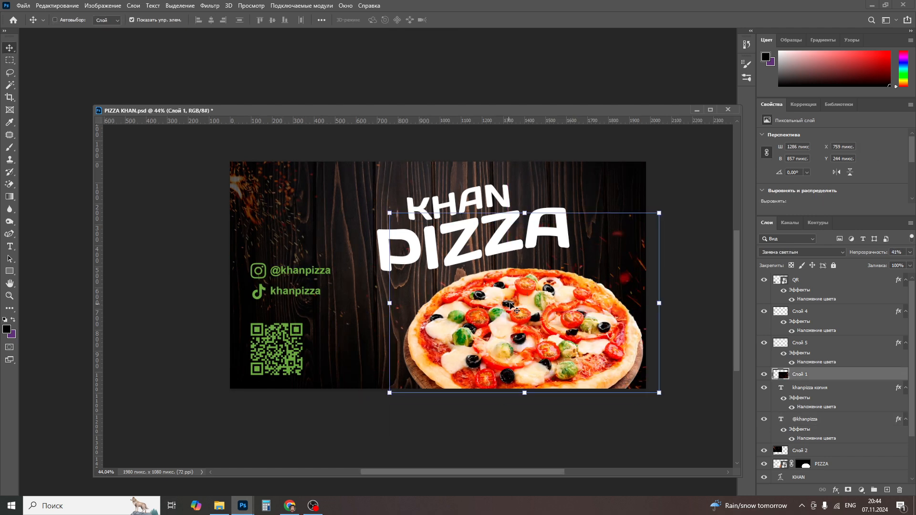
{"action": "left_click_drag", "start_coordinate": [596, 286], "coordinate": [604, 196]}
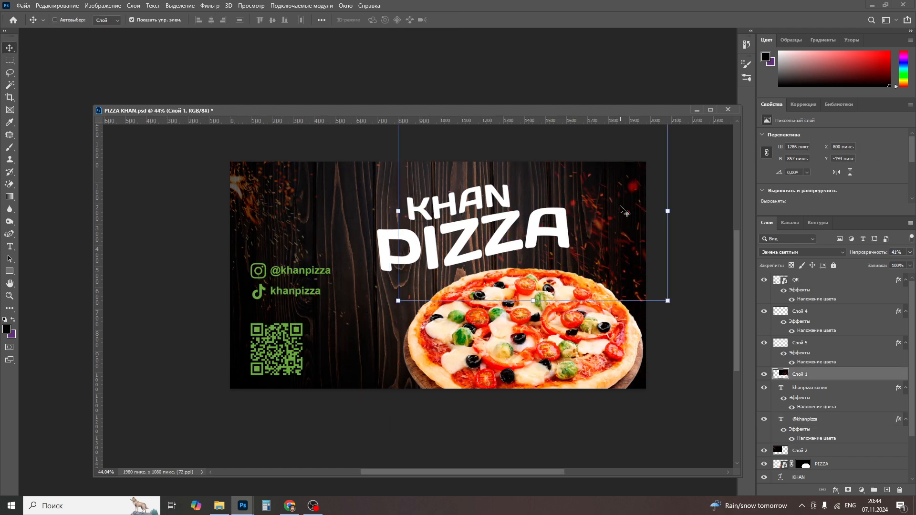
Step: Shift the pizza image left beneath the title, to about X 651, Y 420 px
{"action": "right_click", "coordinate": [552, 335]}
{"action": "left_click", "coordinate": [554, 336]}
{"action": "left_click_drag", "start_coordinate": [553, 336], "coordinate": [527, 339]}
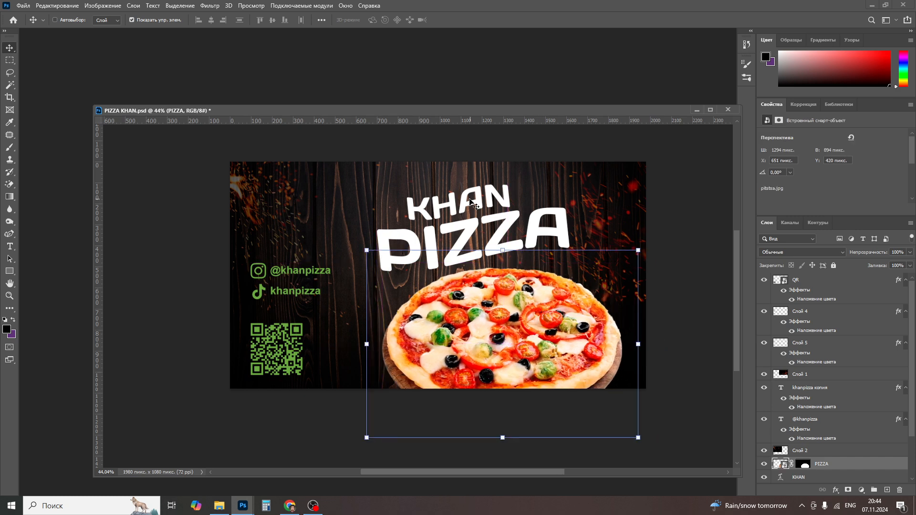
Step: Unlink the KHAN text layer from the PIZZA text layer
{"action": "right_click", "coordinate": [465, 204]}
{"action": "left_click", "coordinate": [477, 210]}
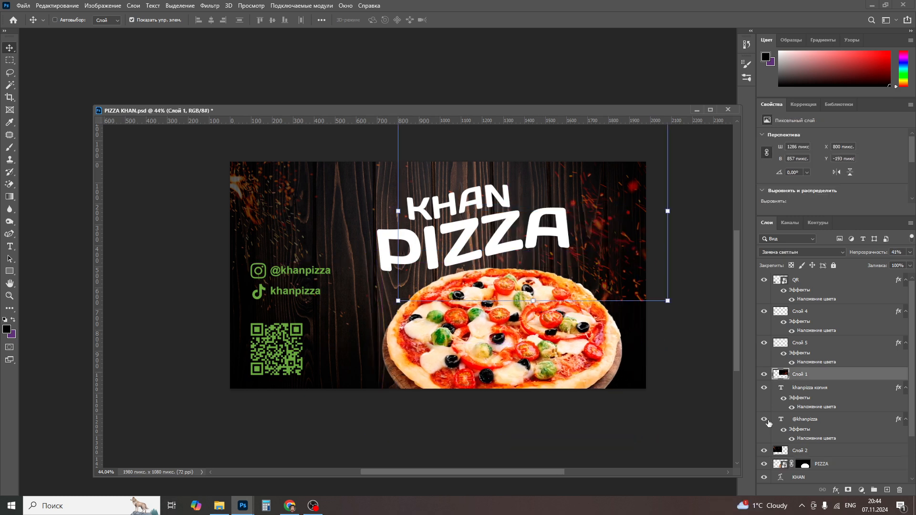
{"action": "scroll", "coordinate": [813, 453], "scroll_direction": "down", "scroll_amount": 2}
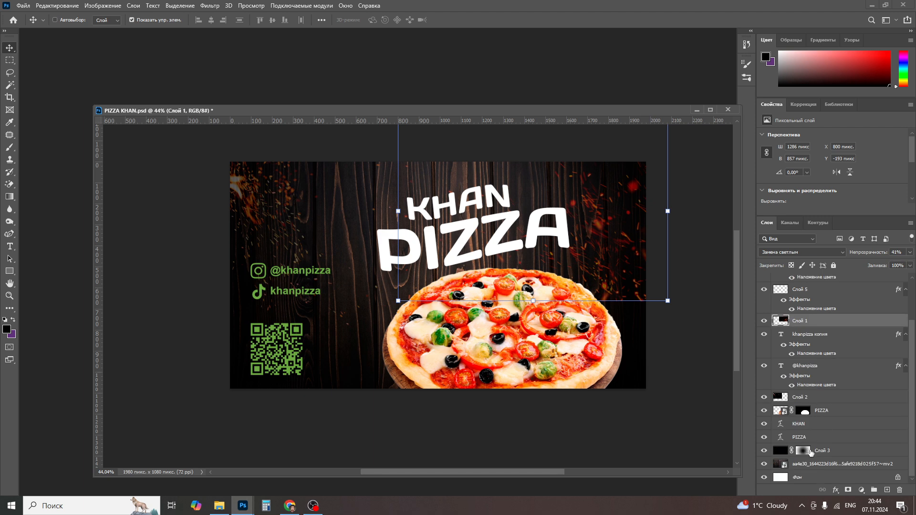
{"action": "left_click", "coordinate": [825, 419]}
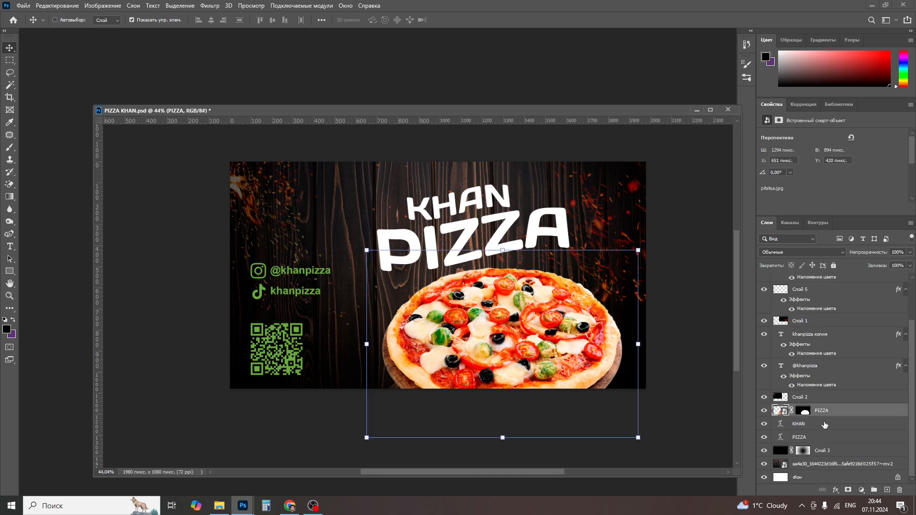
{"action": "left_click", "coordinate": [823, 424]}
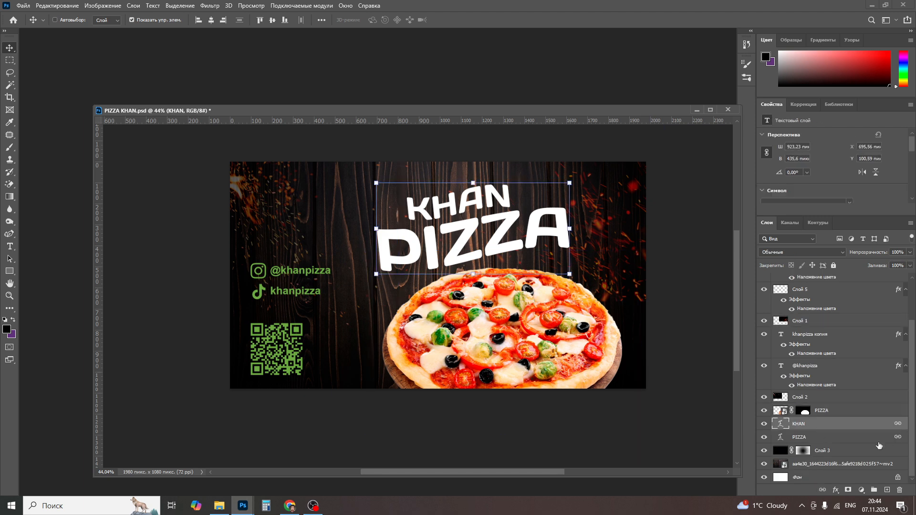
{"action": "left_click", "coordinate": [823, 490]}
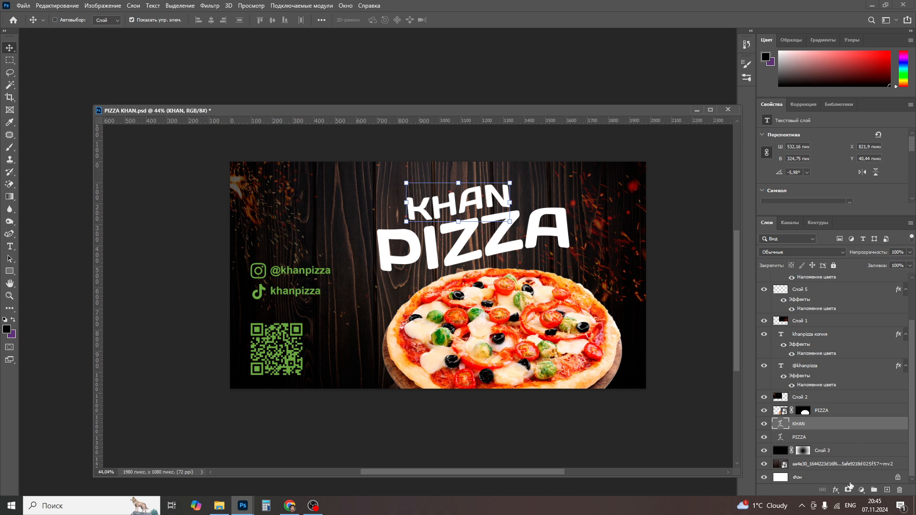
Step: Add a Drop Shadow effect to the KHAN text with Normal blend mode and 83% opacity
{"action": "left_click", "coordinate": [835, 491]}
{"action": "left_click", "coordinate": [836, 484]}
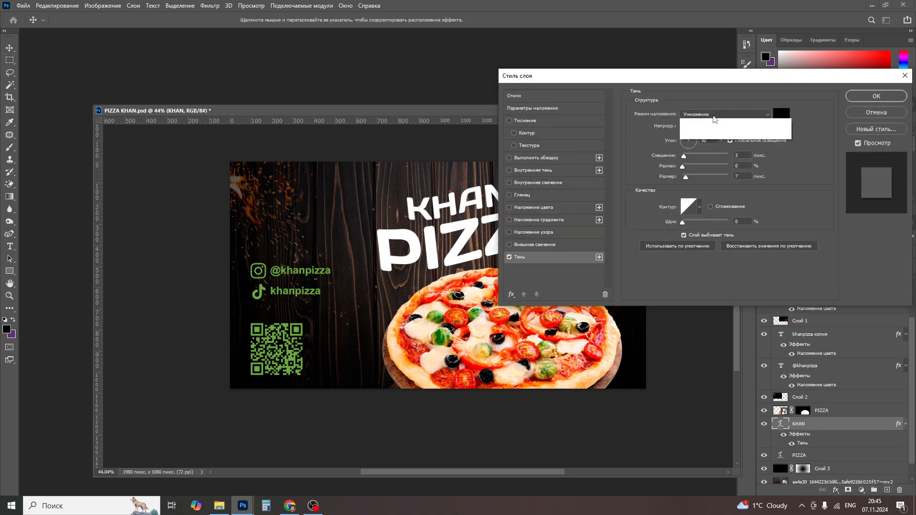
{"action": "left_click", "coordinate": [705, 115]}
{"action": "left_click", "coordinate": [713, 120]}
{"action": "left_click_drag", "start_coordinate": [707, 126], "coordinate": [720, 129]}
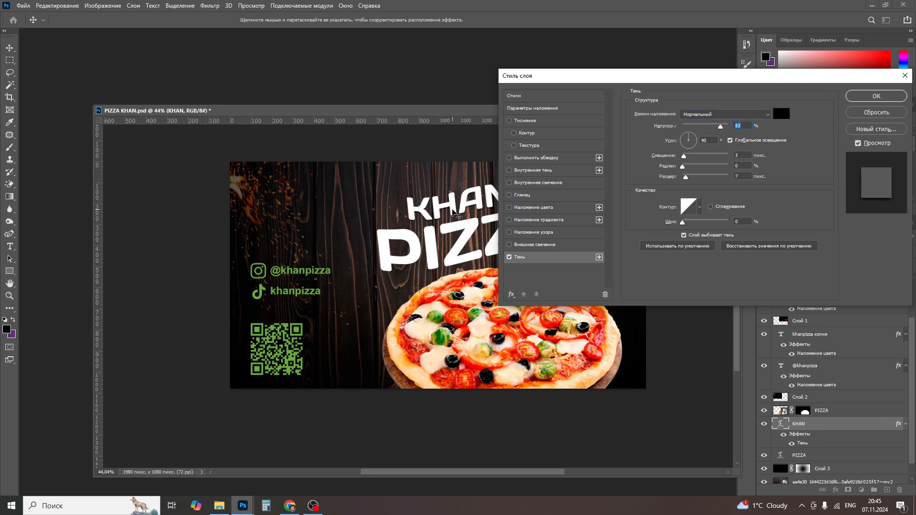
Step: Set the KHAN text's drop shadow distance to 14 px and its opacity to 66%
{"action": "key", "text": "ctrl+plus"}
{"action": "key", "text": "ctrl+plus"}
{"action": "key", "text": "ctrl+plus"}
{"action": "key", "text": "ctrl+plus"}
{"action": "key", "text": "ctrl+plus"}
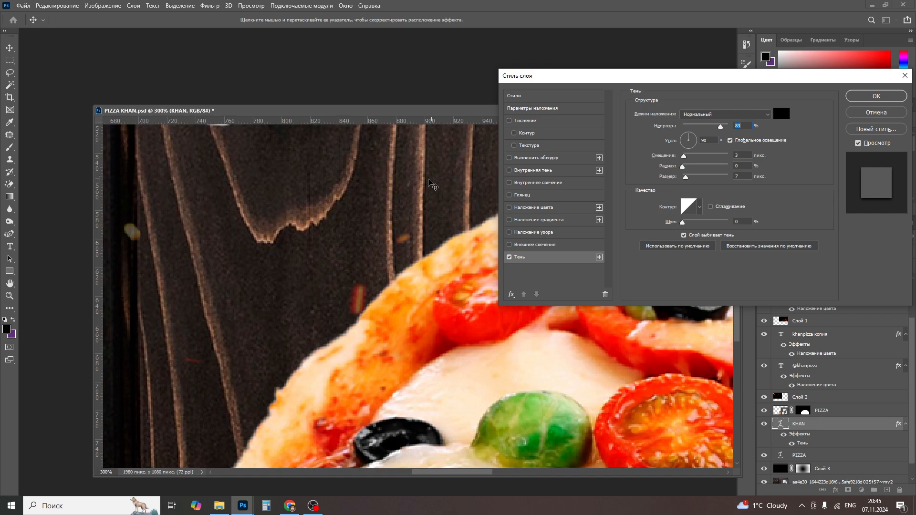
{"action": "left_click_drag", "start_coordinate": [423, 181], "coordinate": [395, 305]}
{"action": "left_click_drag", "start_coordinate": [395, 165], "coordinate": [342, 270]}
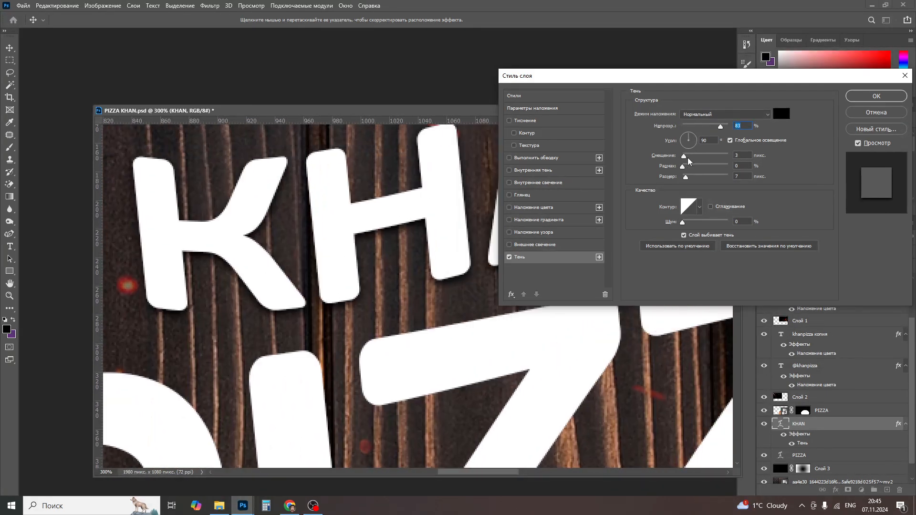
{"action": "left_click_drag", "start_coordinate": [689, 161], "coordinate": [693, 162]}
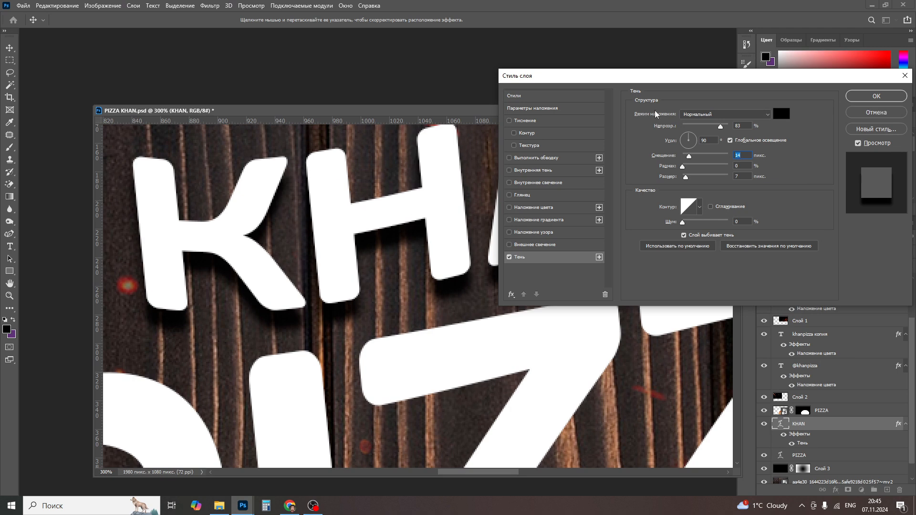
{"action": "left_click_drag", "start_coordinate": [717, 126], "coordinate": [713, 127]}
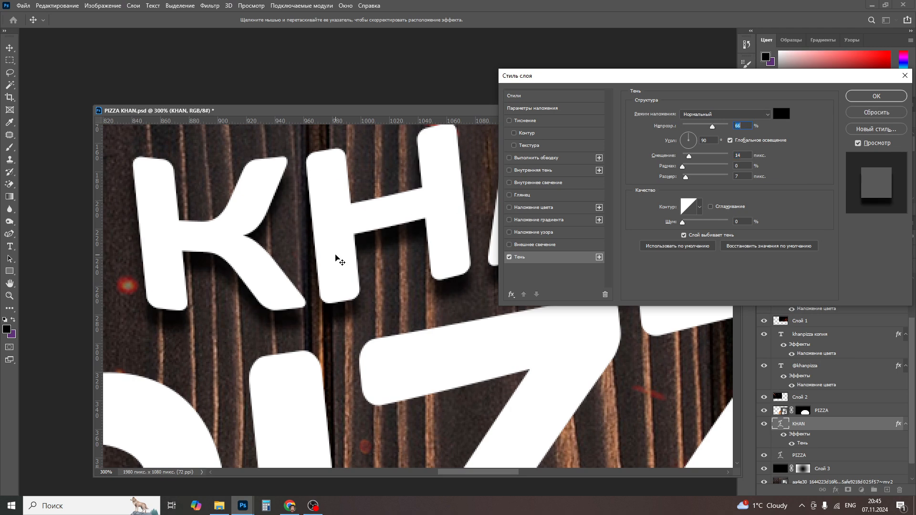
{"action": "key", "text": "ctrl+minus"}
{"action": "key", "text": "ctrl+minus"}
{"action": "key", "text": "ctrl+minus"}
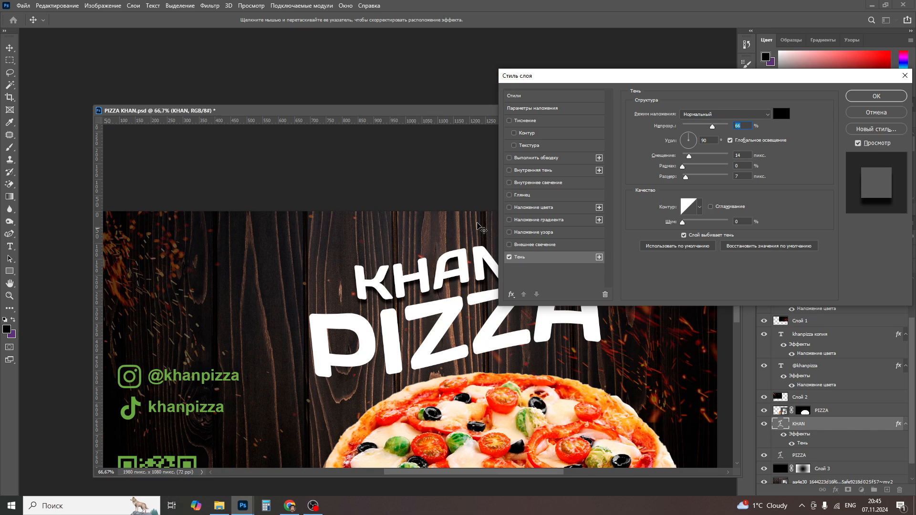
Step: Add a Gradient Overlay to the KHAN text from the basic black-to-white preset, moving the black stop to 10%
{"action": "left_click", "coordinate": [542, 222]}
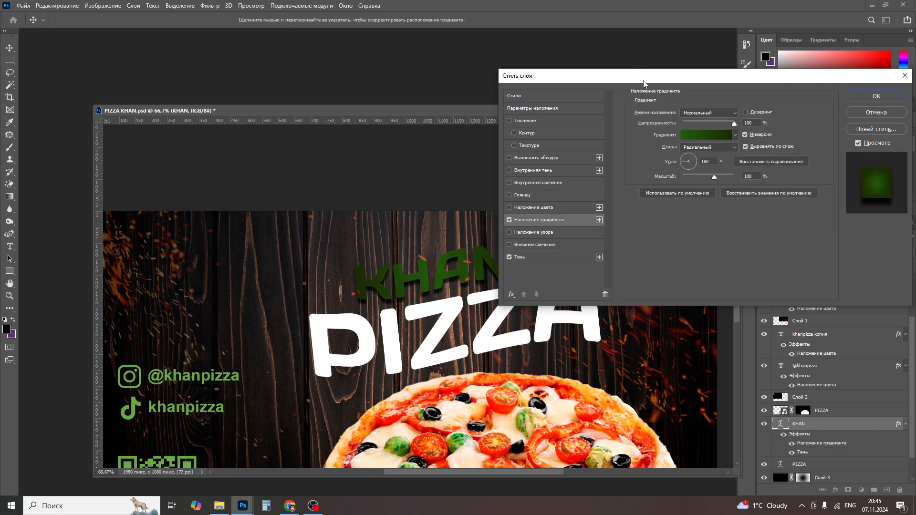
{"action": "left_click_drag", "start_coordinate": [644, 83], "coordinate": [689, 21]}
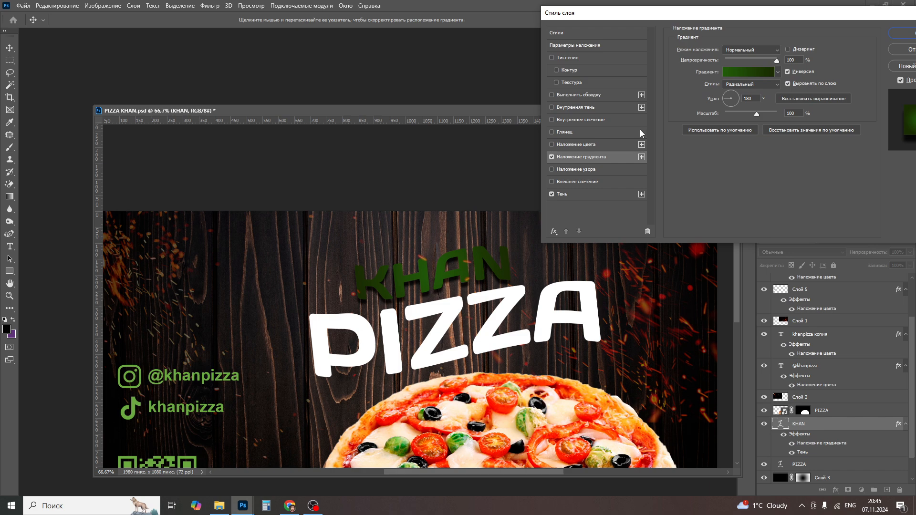
{"action": "left_click", "coordinate": [739, 74]}
{"action": "left_click", "coordinate": [350, 104]}
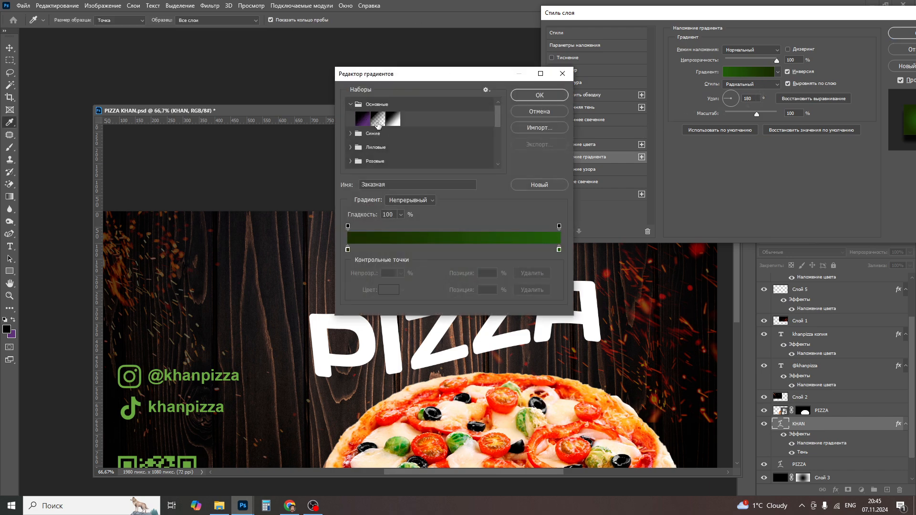
{"action": "left_click", "coordinate": [400, 119]}
{"action": "left_click_drag", "start_coordinate": [470, 74], "coordinate": [749, 168]}
{"action": "left_click_drag", "start_coordinate": [625, 335], "coordinate": [646, 359]}
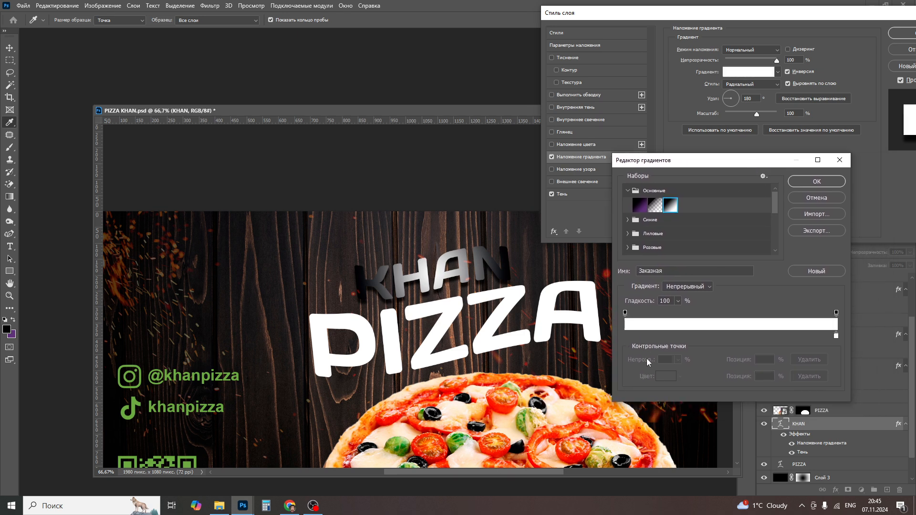
{"action": "left_click", "coordinate": [647, 337]}
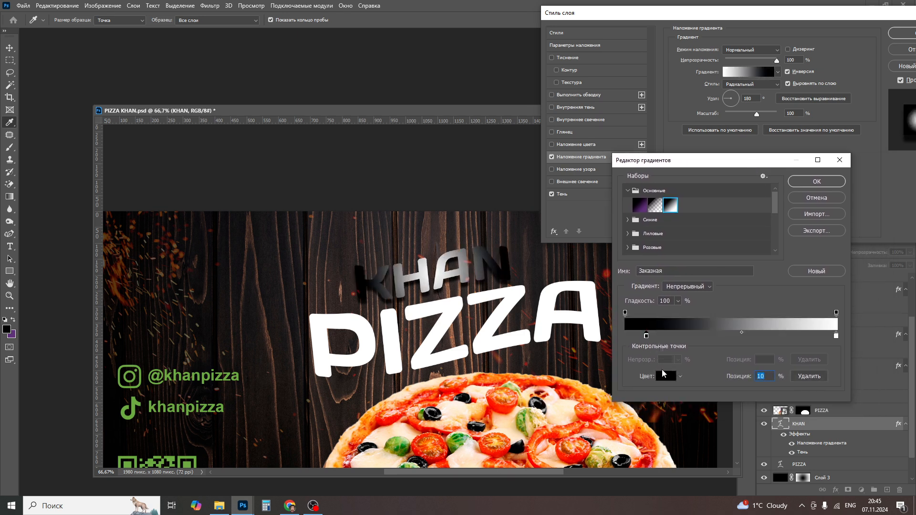
Step: Recolour the KHAN gradient's black stop at 10% to a saturated red
{"action": "left_click", "coordinate": [665, 375]}
{"action": "left_click_drag", "start_coordinate": [646, 144], "coordinate": [640, 98]}
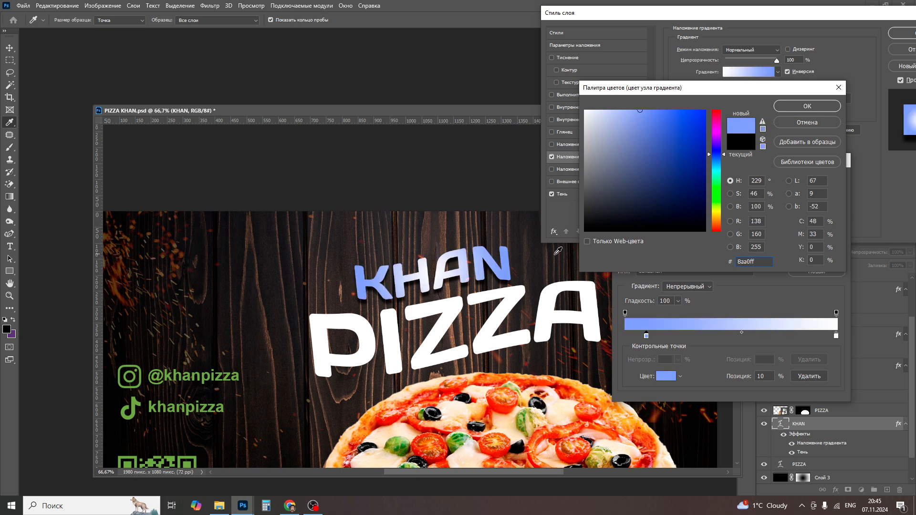
{"action": "left_click", "coordinate": [504, 379]}
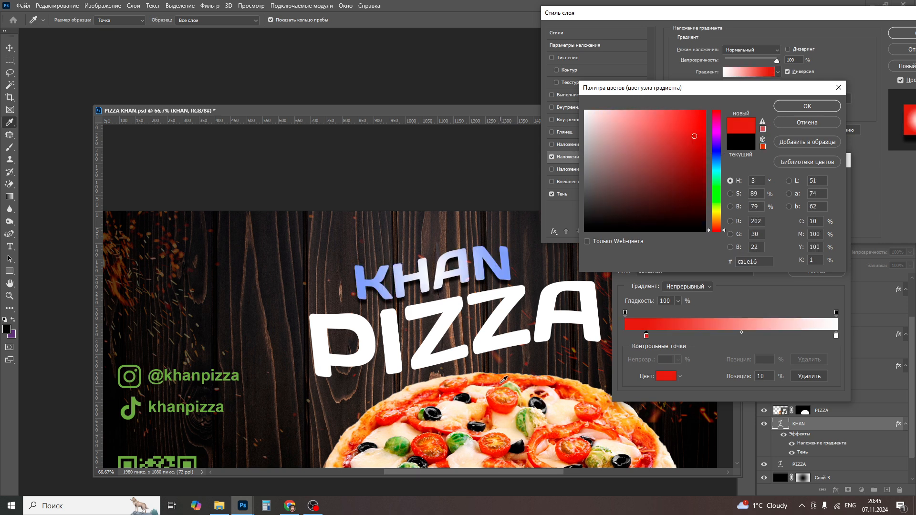
{"action": "left_click_drag", "start_coordinate": [639, 147], "coordinate": [644, 102]}
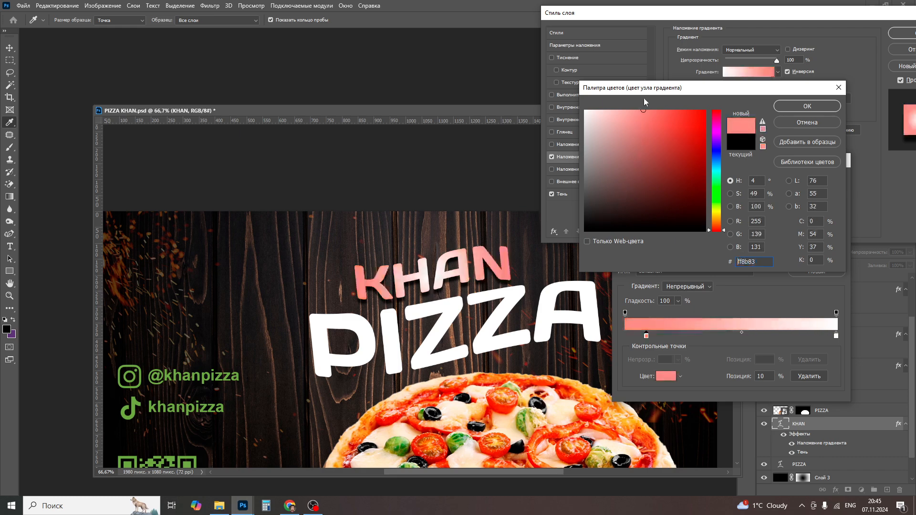
{"action": "left_click", "coordinate": [705, 111]}
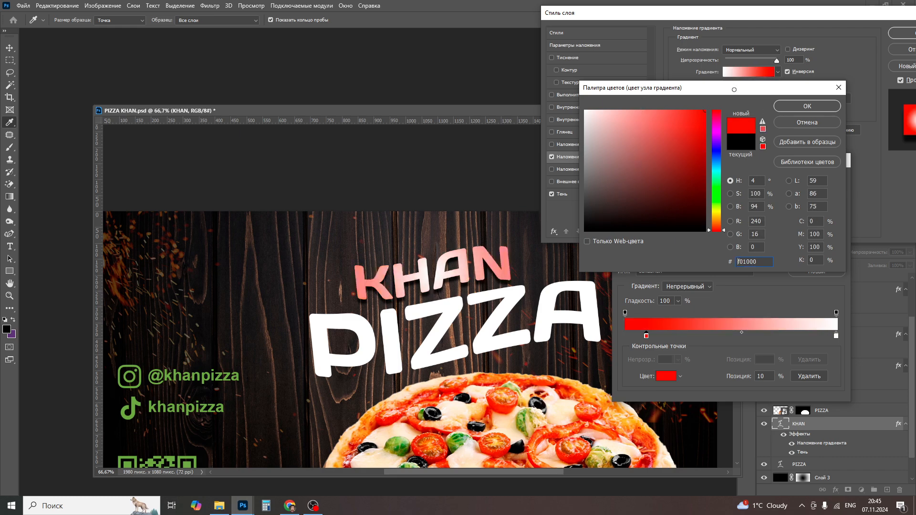
{"action": "left_click", "coordinate": [794, 108]}
Step: Move the KHAN gradient's white stop to 95%, recolour it amber ffc000, and accept the gradient
{"action": "left_click_drag", "start_coordinate": [837, 335], "coordinate": [826, 336]}
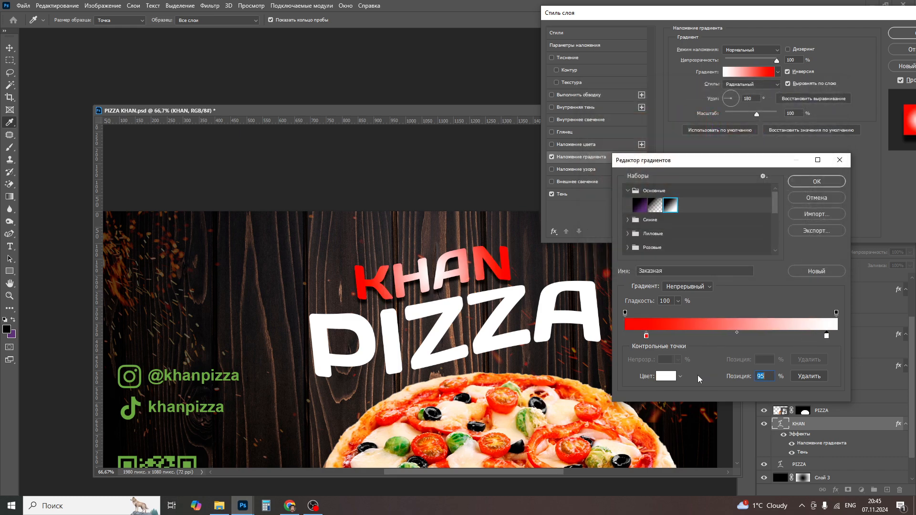
{"action": "left_click", "coordinate": [666, 377]}
{"action": "left_click", "coordinate": [716, 216]}
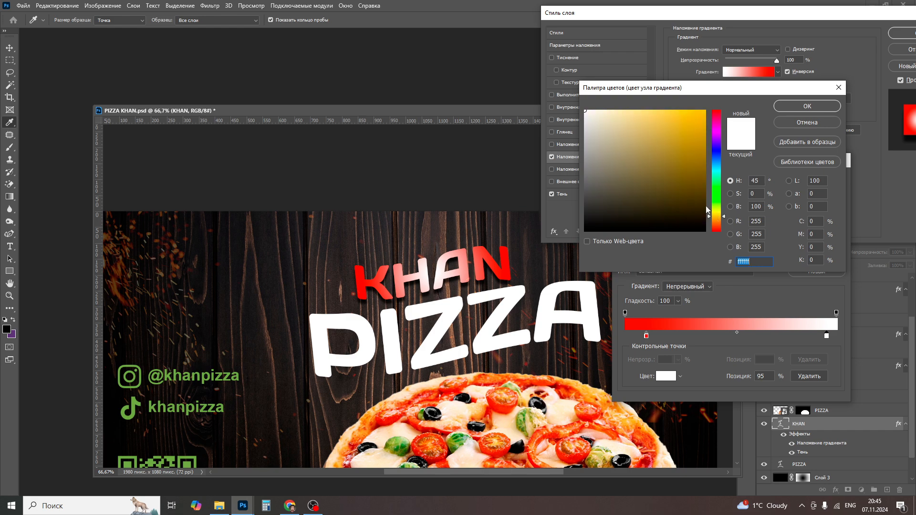
{"action": "left_click_drag", "start_coordinate": [699, 189], "coordinate": [713, 109]}
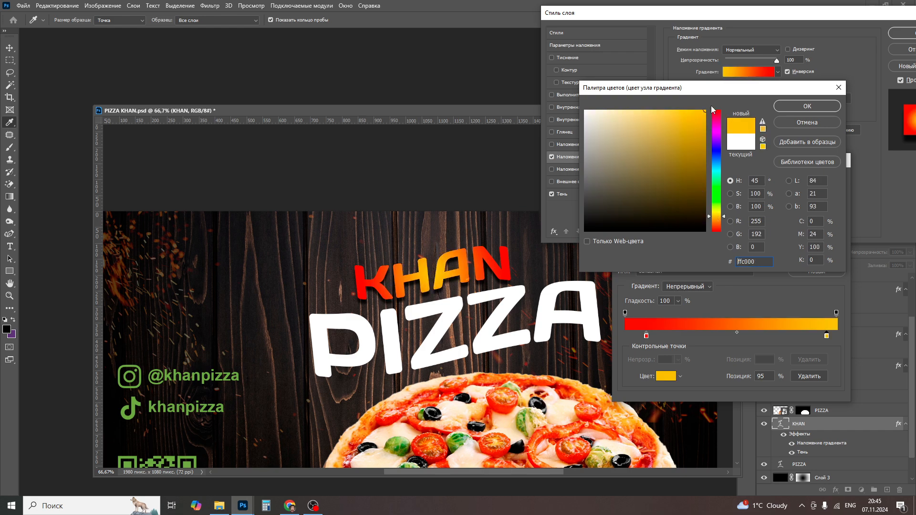
{"action": "left_click", "coordinate": [782, 110]}
{"action": "left_click", "coordinate": [799, 184]}
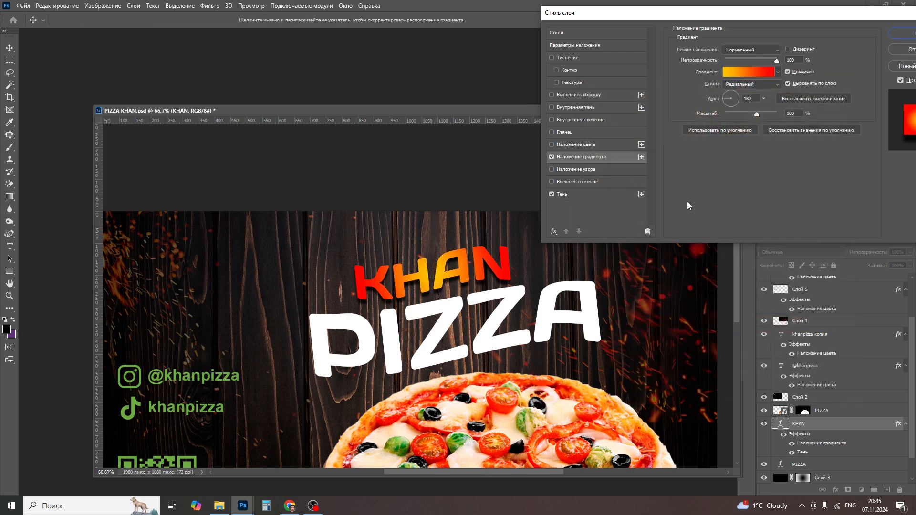
Step: Add a white outside Stroke to the KHAN text, 6 px wide with 16% opacity
{"action": "left_click", "coordinate": [597, 96]}
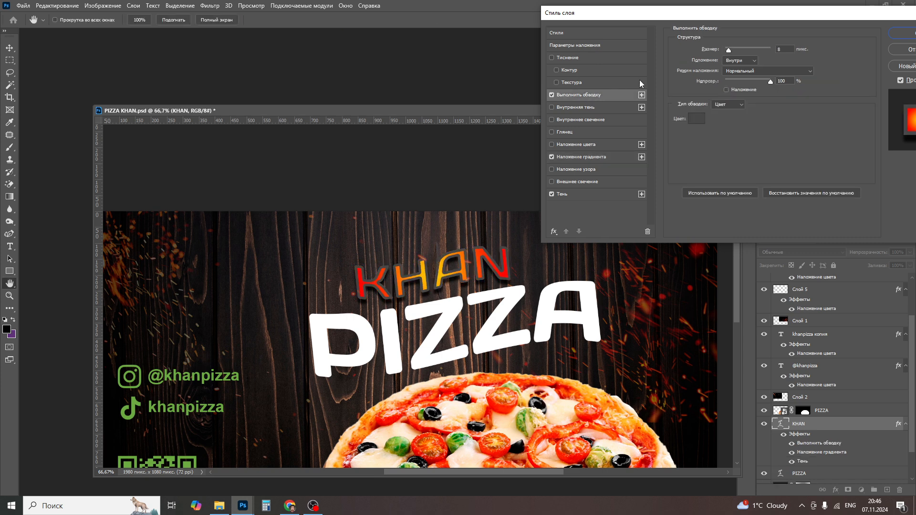
{"action": "left_click", "coordinate": [752, 61]}
{"action": "left_click", "coordinate": [743, 72]}
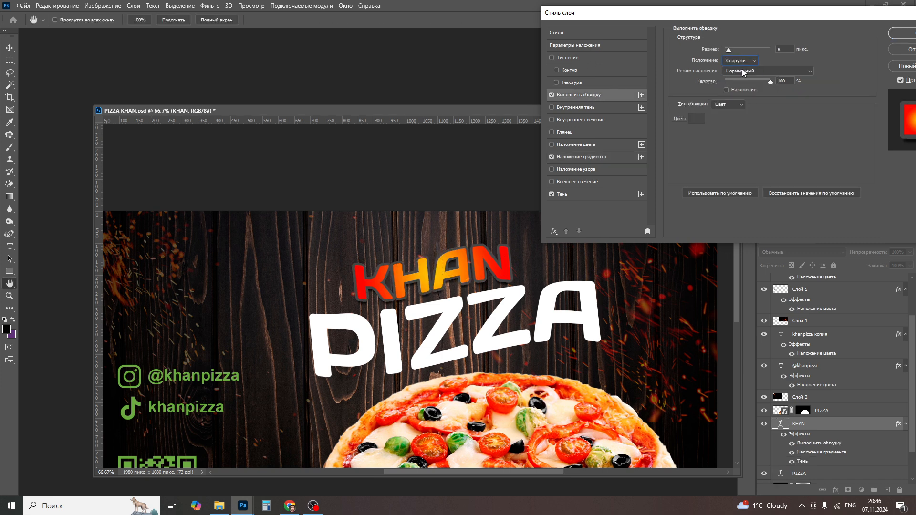
{"action": "left_click", "coordinate": [697, 118]}
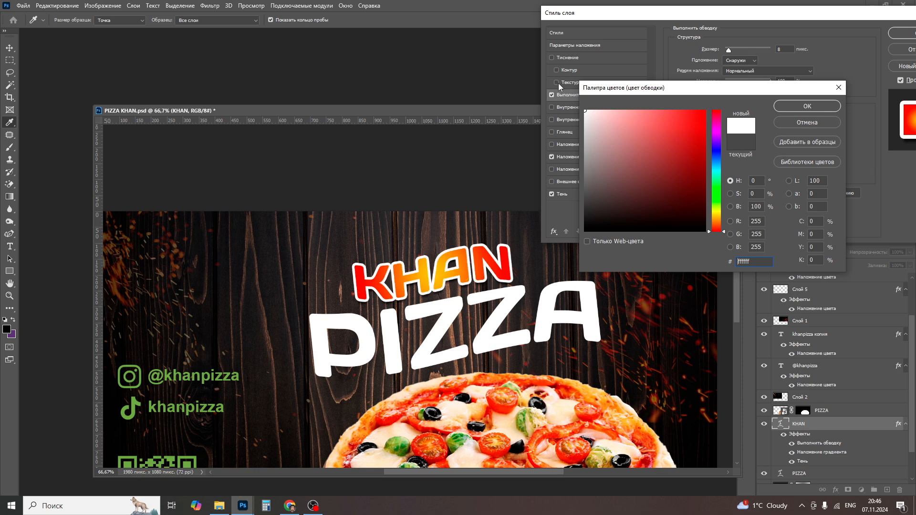
{"action": "left_click", "coordinate": [794, 107]}
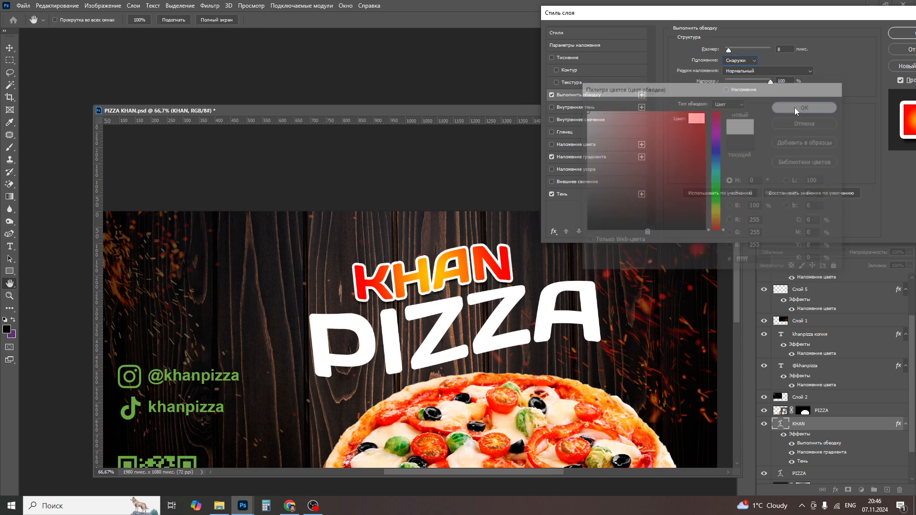
{"action": "left_click_drag", "start_coordinate": [765, 82], "coordinate": [733, 92]}
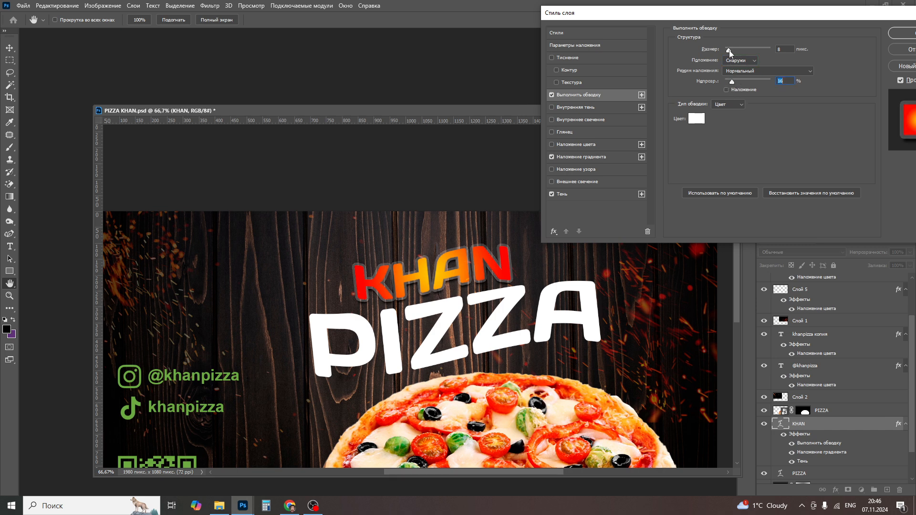
{"action": "left_click_drag", "start_coordinate": [729, 50], "coordinate": [728, 52]}
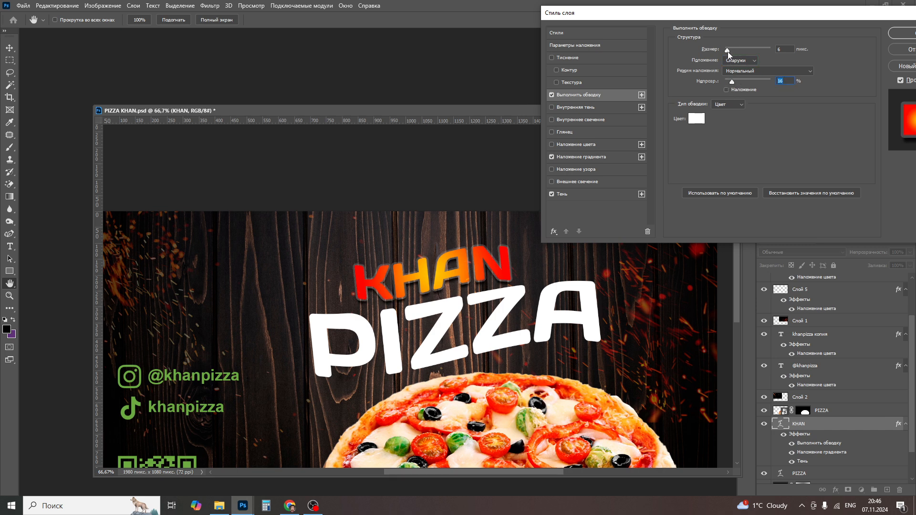
Step: Change the KHAN gradient overlay's colour stop at 10% to blue 0048ff
{"action": "left_click", "coordinate": [579, 156]}
{"action": "left_click", "coordinate": [746, 71]}
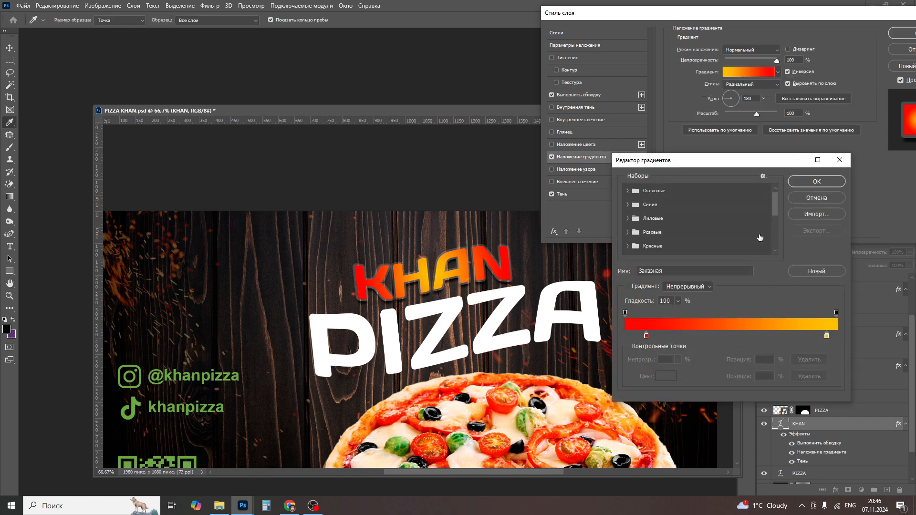
{"action": "left_click", "coordinate": [646, 336]}
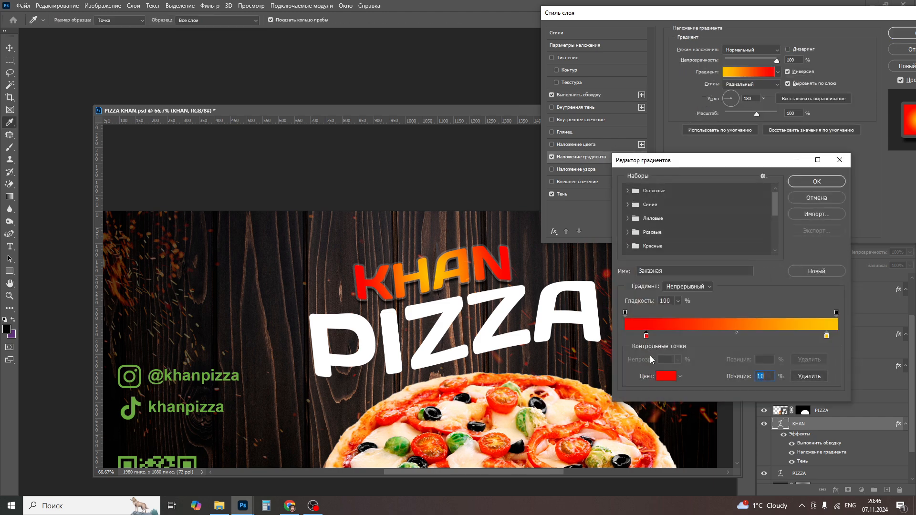
{"action": "left_click", "coordinate": [664, 377]}
{"action": "left_click", "coordinate": [717, 156]}
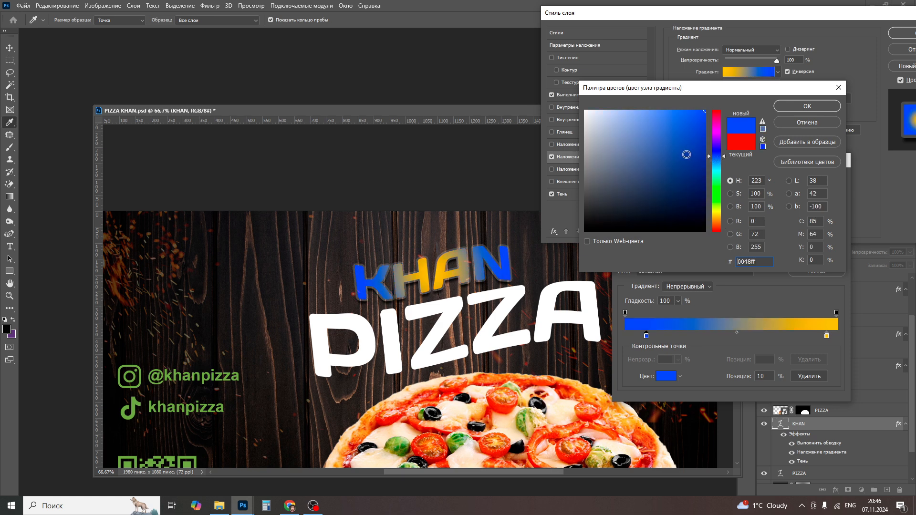
{"action": "left_click", "coordinate": [779, 105]}
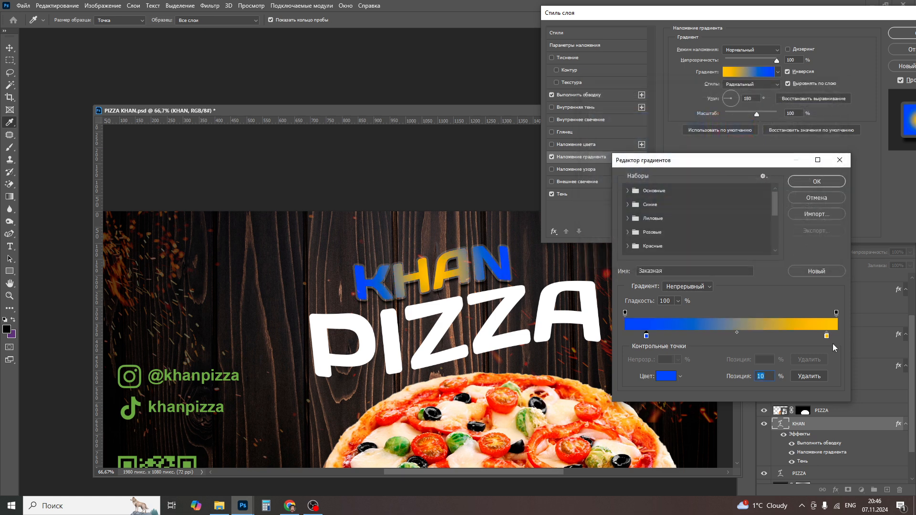
Step: Move the KHAN gradient's amber stop to 100% and recolour it white ffffff
{"action": "mouse_move", "coordinate": [827, 336]}
{"action": "left_mouse_down"}
{"action": "mouse_move", "coordinate": [820, 342]}
{"action": "mouse_move", "coordinate": [842, 331]}
{"action": "left_mouse_up"}
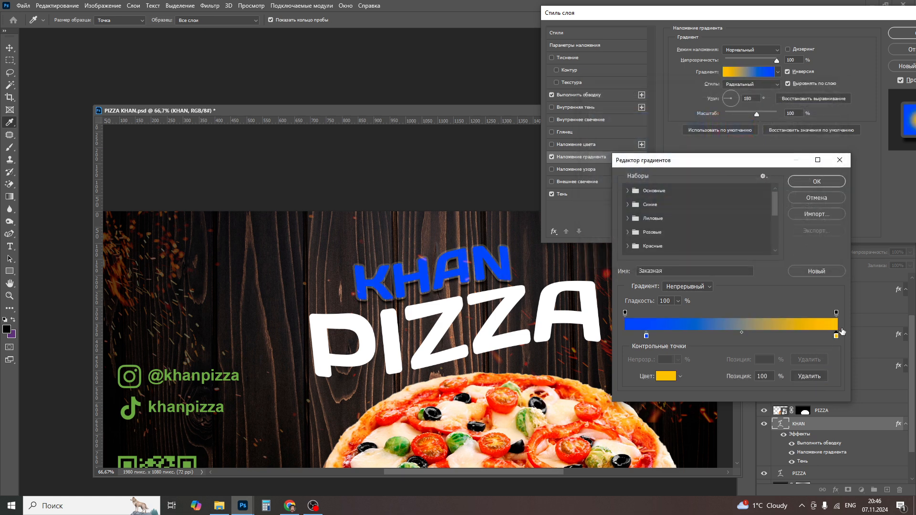
{"action": "left_click", "coordinate": [663, 381]}
{"action": "left_click_drag", "start_coordinate": [647, 199], "coordinate": [554, 84]}
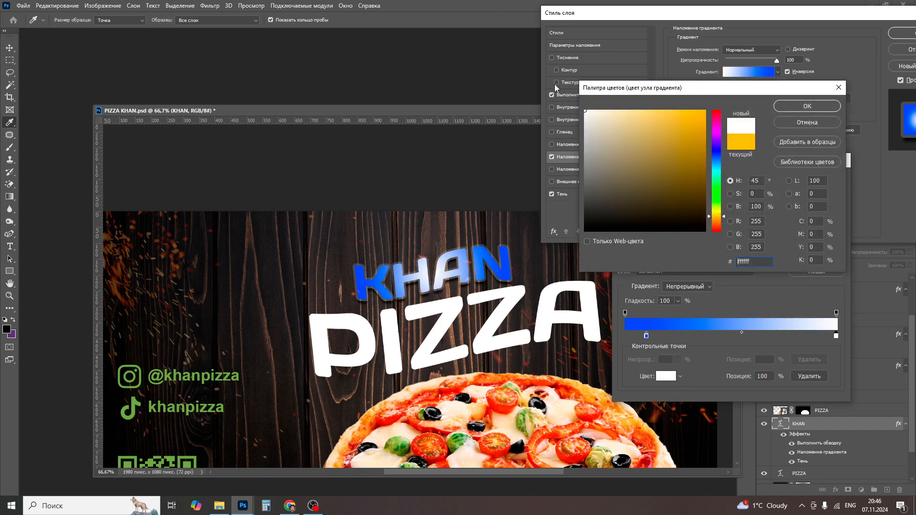
{"action": "key", "text": "Return"}
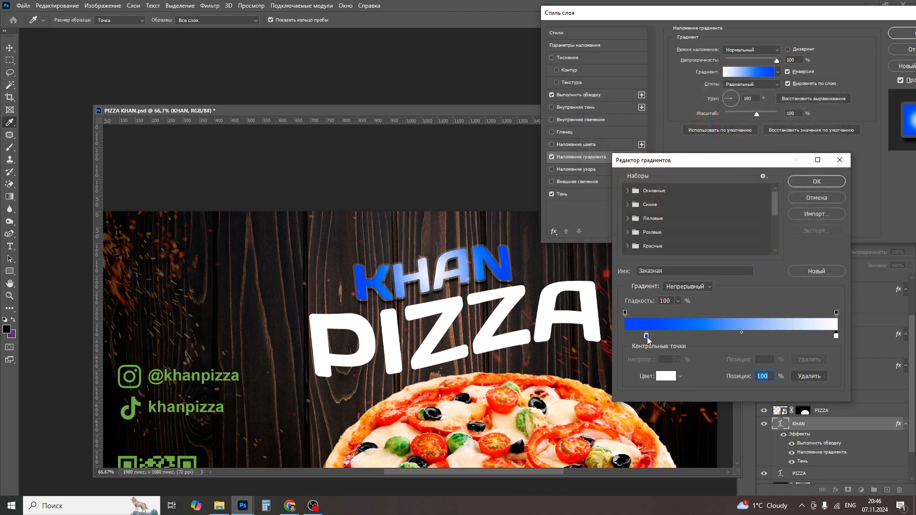
Step: Move the KHAN gradient's blue stop to 0%, recolour it yellow ffea00, and accept the gradient and layer style
{"action": "left_click_drag", "start_coordinate": [647, 337], "coordinate": [625, 336]}
{"action": "left_click", "coordinate": [666, 376]}
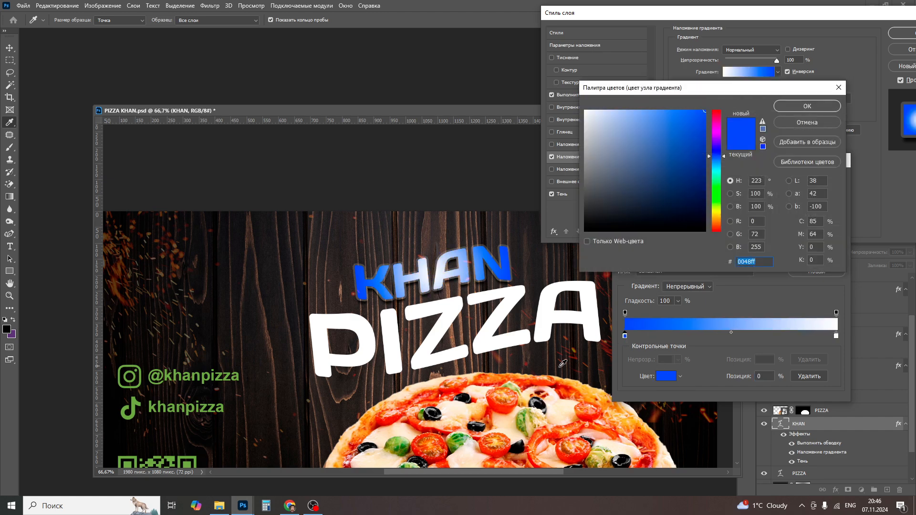
{"action": "left_click", "coordinate": [517, 383]}
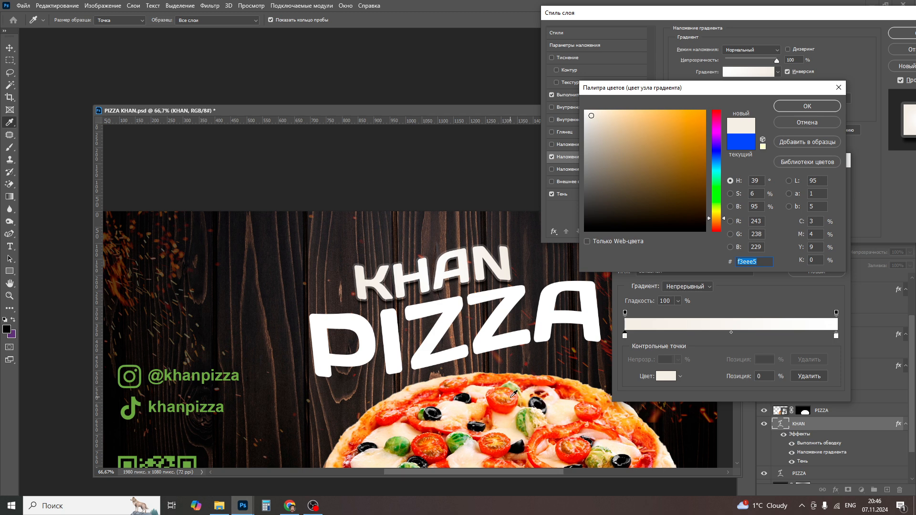
{"action": "left_click", "coordinate": [540, 364]}
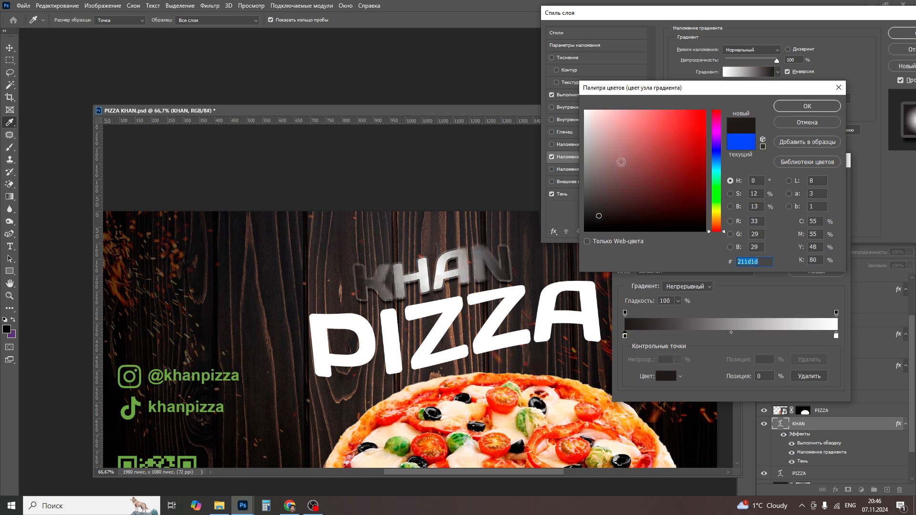
{"action": "left_click", "coordinate": [716, 213]}
{"action": "left_click_drag", "start_coordinate": [694, 173], "coordinate": [726, 82]}
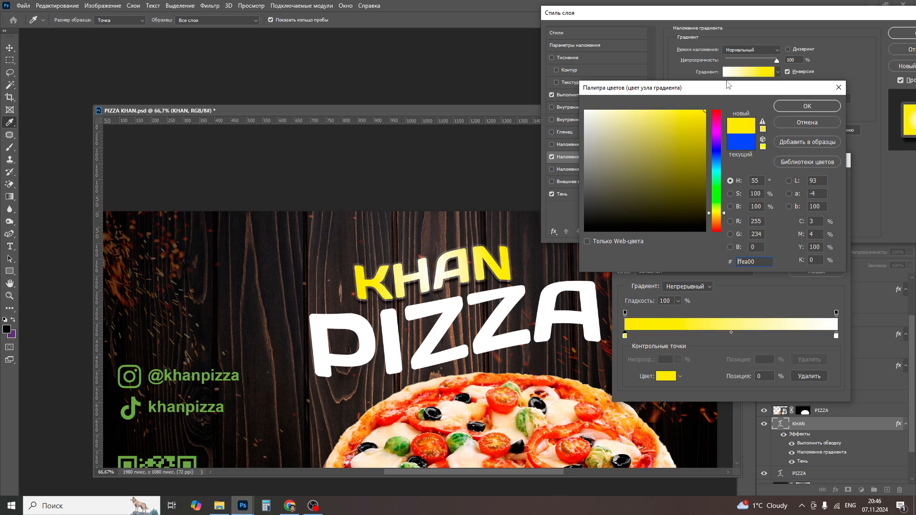
{"action": "key", "text": "Return"}
{"action": "key", "text": "Return"}
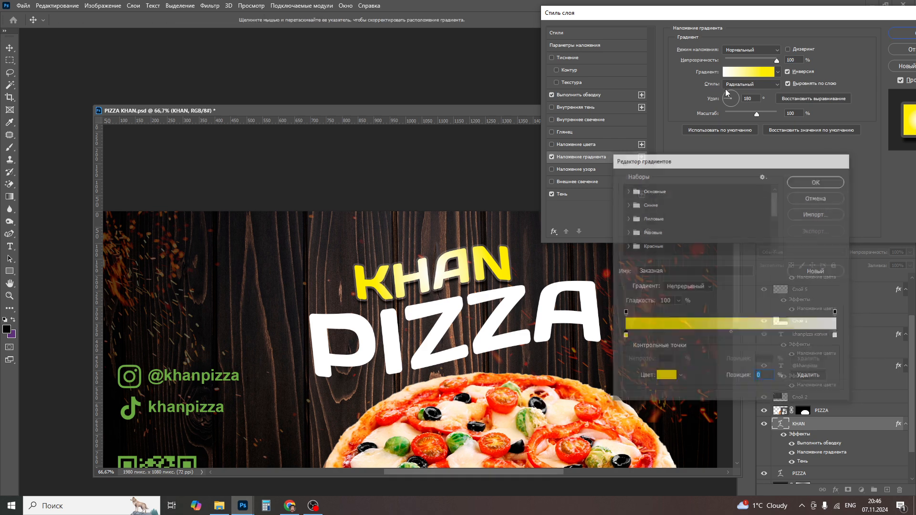
{"action": "key", "text": "Return"}
{"action": "right_click", "coordinate": [564, 285]}
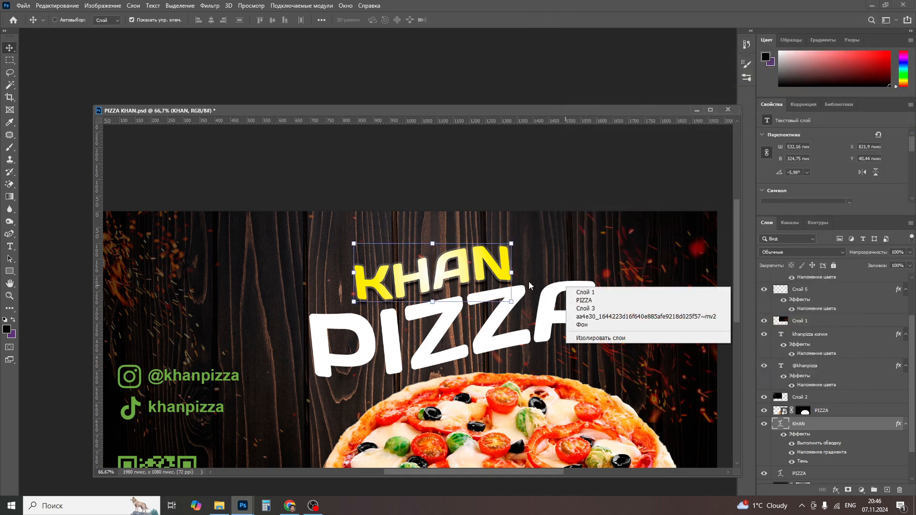
{"action": "left_click", "coordinate": [488, 265]}
{"action": "right_click", "coordinate": [489, 265]}
{"action": "key", "text": "Escape"}
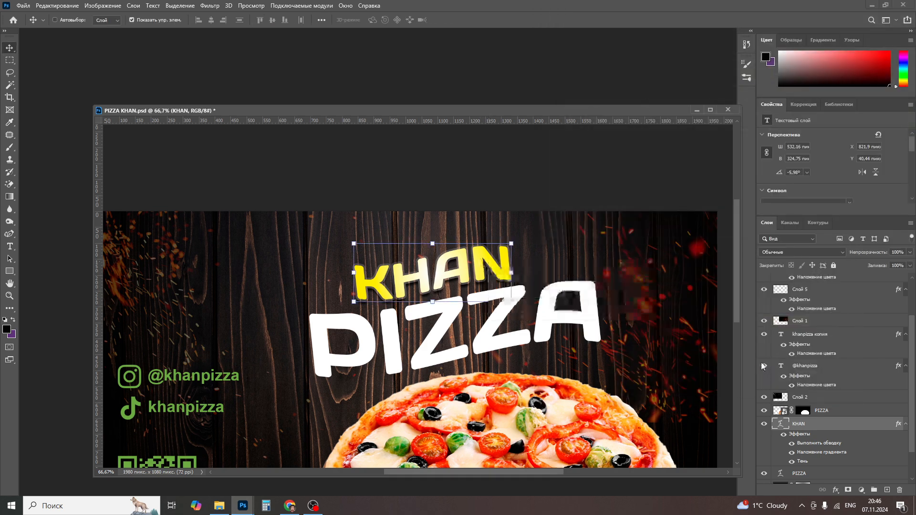
Step: Copy the KHAN text layer's style and paste it onto the PIZZA text layer
{"action": "right_click", "coordinate": [847, 424]}
{"action": "left_click", "coordinate": [877, 424]}
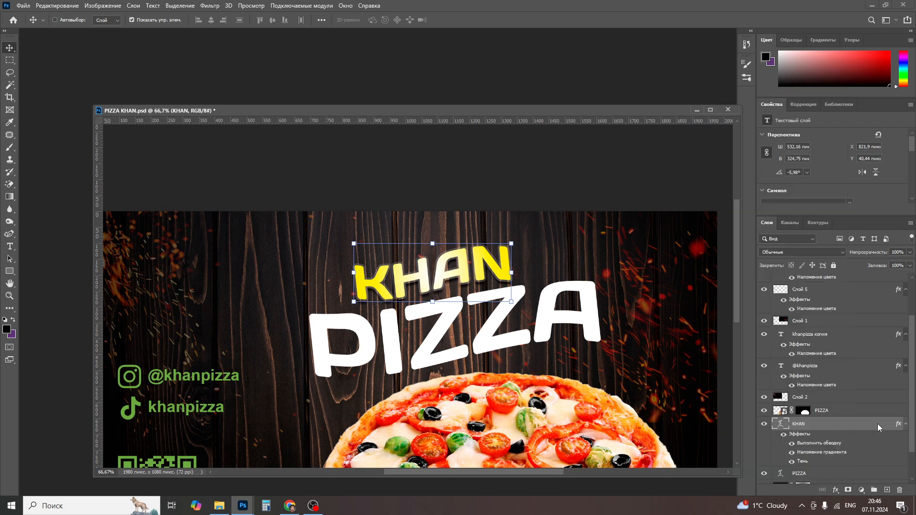
{"action": "right_click", "coordinate": [875, 425]}
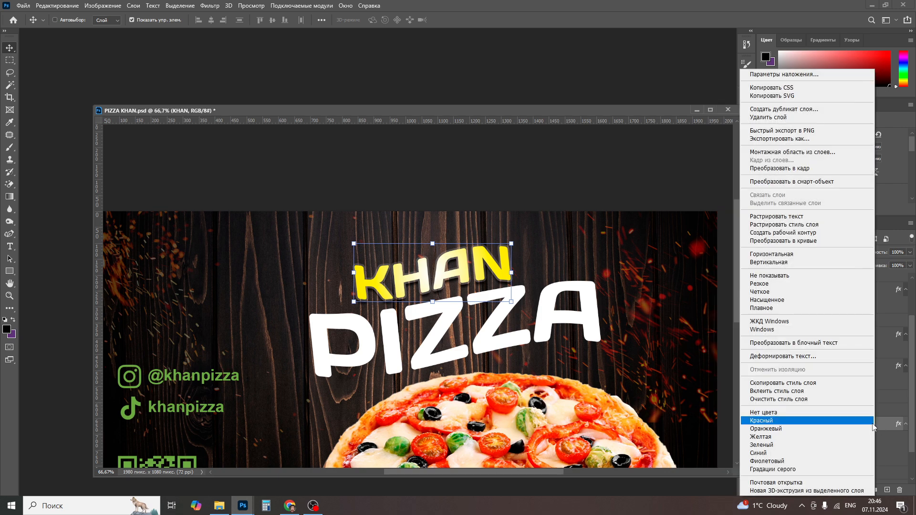
{"action": "left_click", "coordinate": [822, 383]}
{"action": "left_click", "coordinate": [811, 436]}
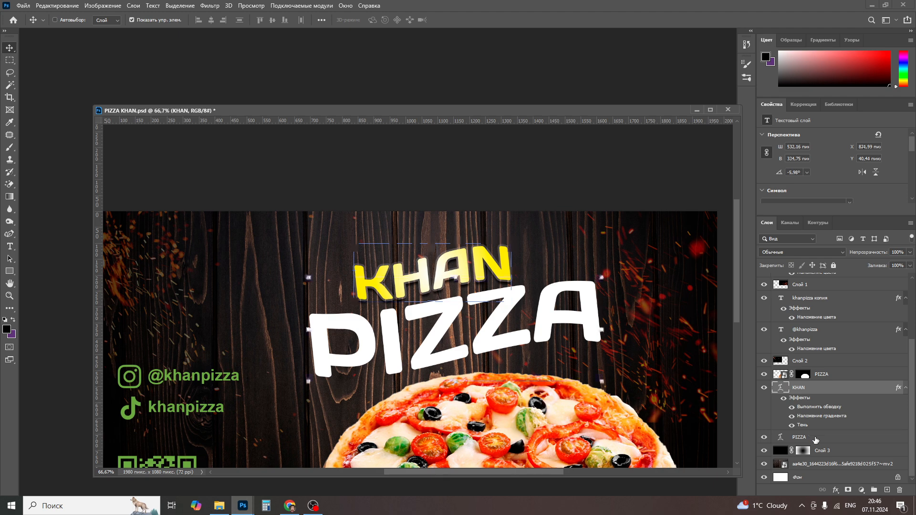
{"action": "right_click", "coordinate": [813, 437]}
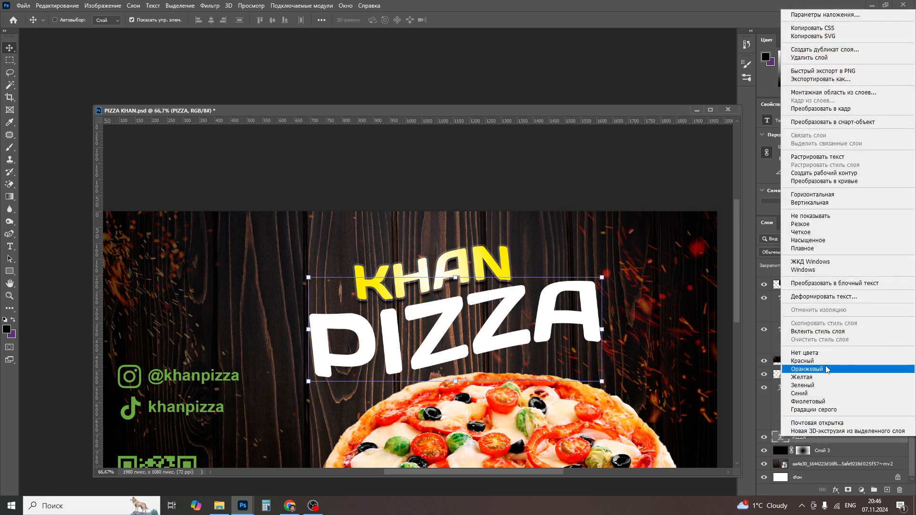
{"action": "left_click", "coordinate": [823, 334]}
Step: Recolour the yellow stop of the PIZZA text's gradient overlay to orange-red fa3f00
{"action": "scroll", "coordinate": [458, 291], "scroll_direction": "down", "scroll_amount": 3}
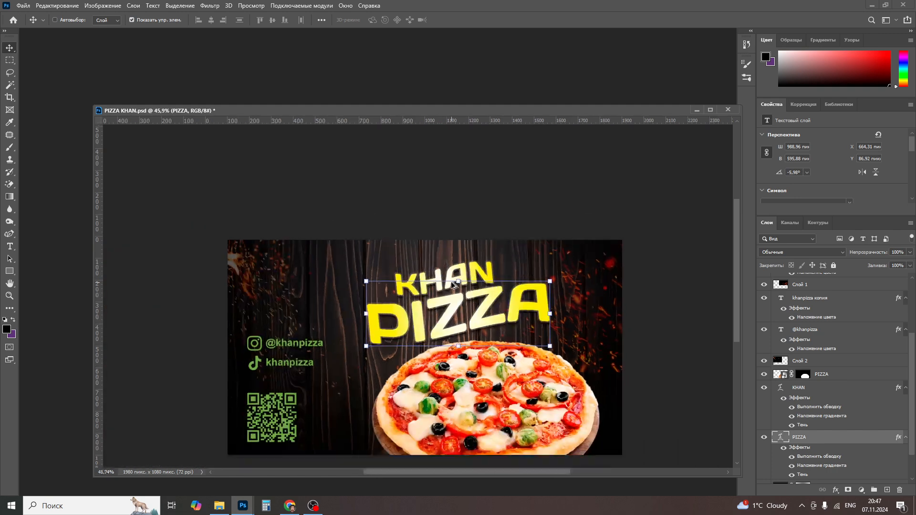
{"action": "scroll", "coordinate": [463, 314], "scroll_direction": "down", "scroll_amount": 2}
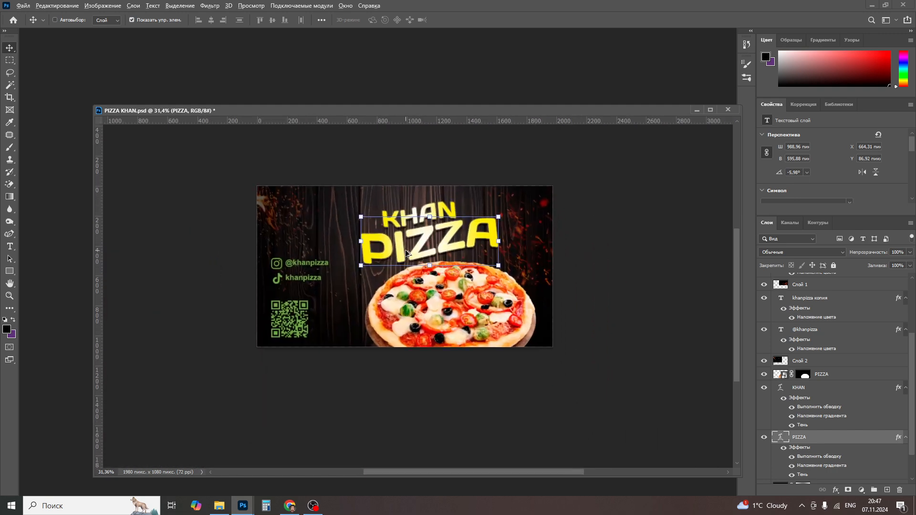
{"action": "scroll", "coordinate": [406, 253], "scroll_direction": "up", "scroll_amount": 1}
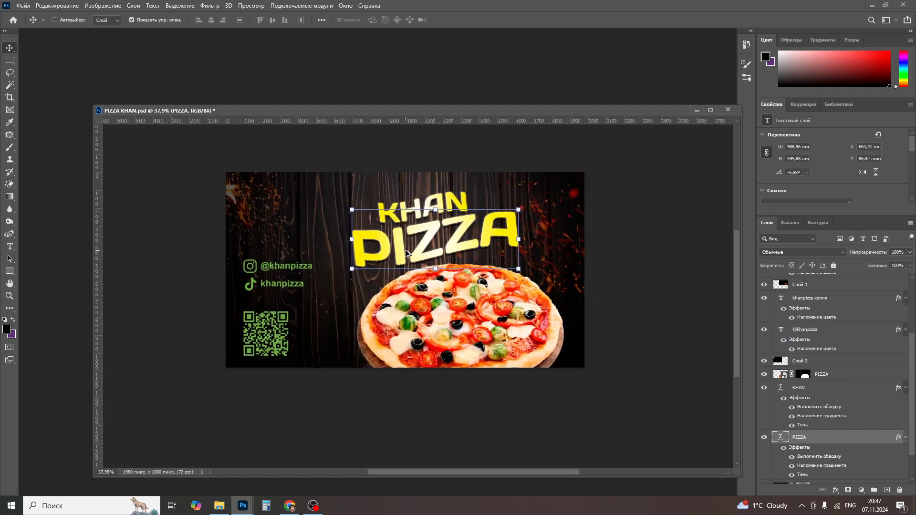
{"action": "double_click", "coordinate": [815, 467]}
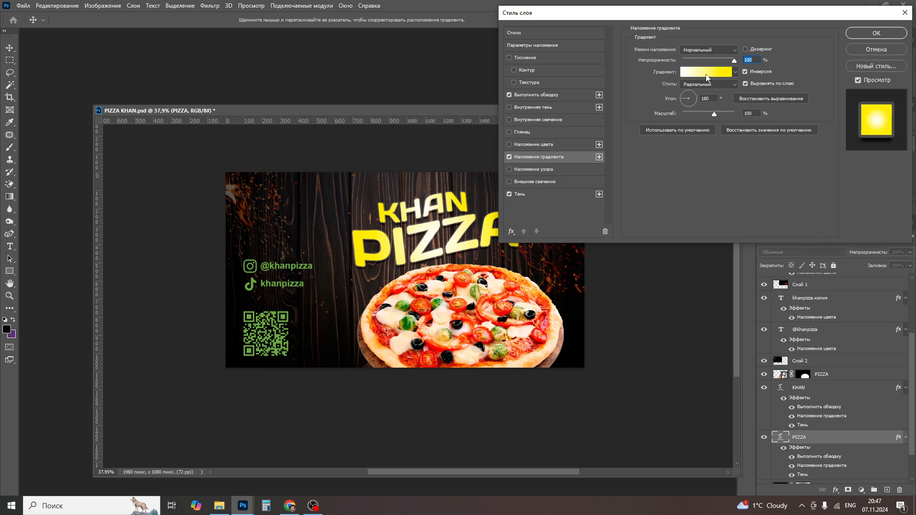
{"action": "left_click", "coordinate": [703, 74]}
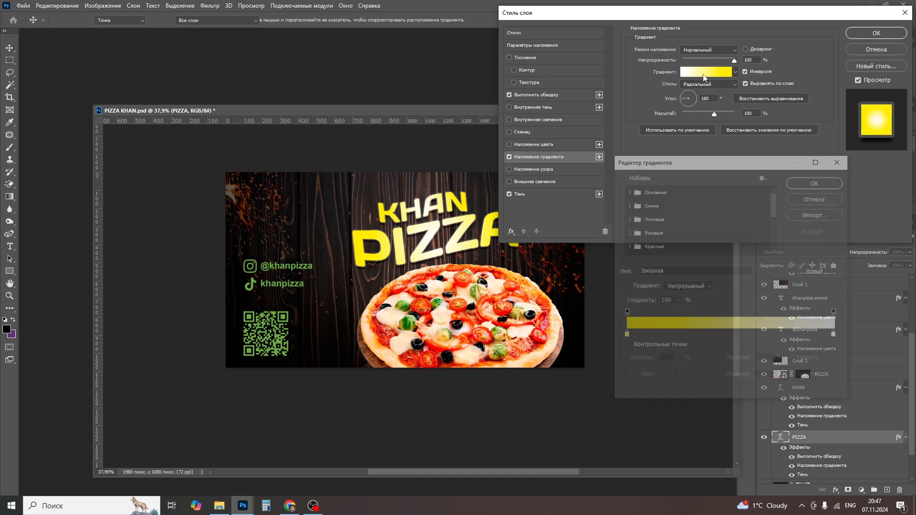
{"action": "left_click", "coordinate": [625, 336]}
{"action": "left_click", "coordinate": [666, 376]}
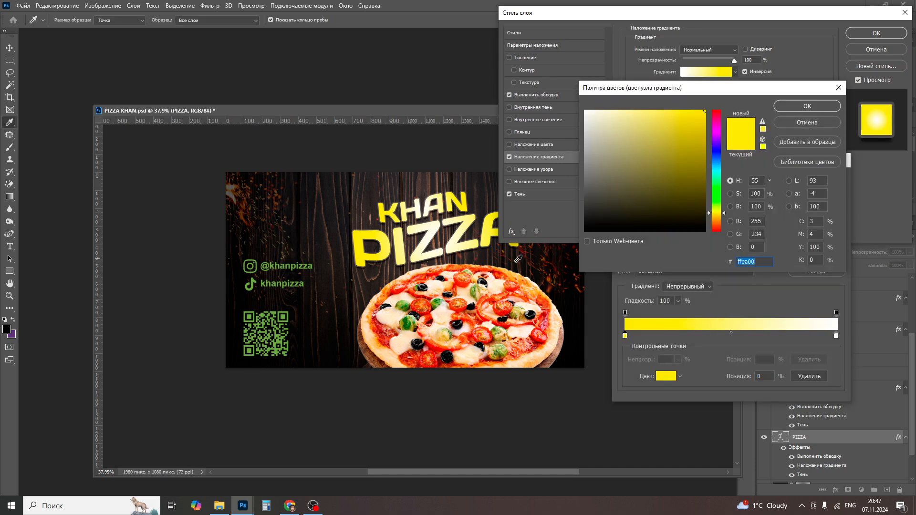
{"action": "left_click", "coordinate": [543, 272]}
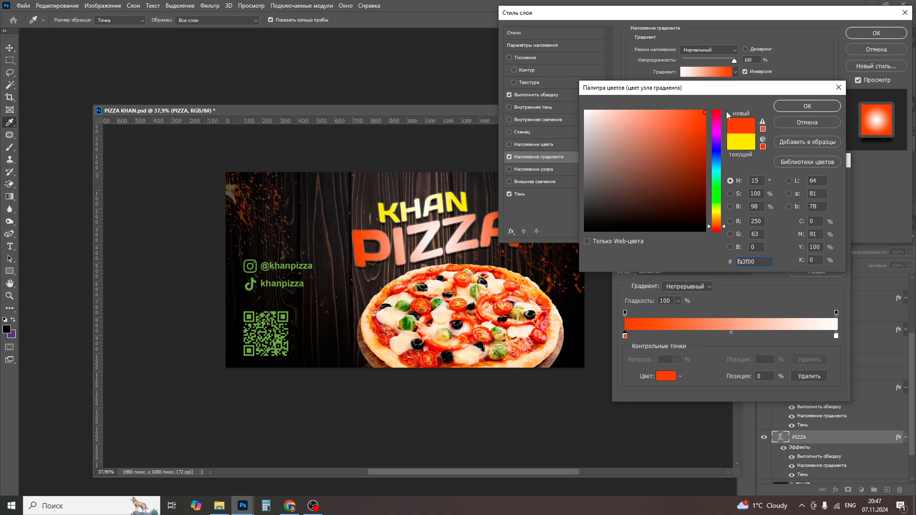
{"action": "left_click", "coordinate": [806, 106]}
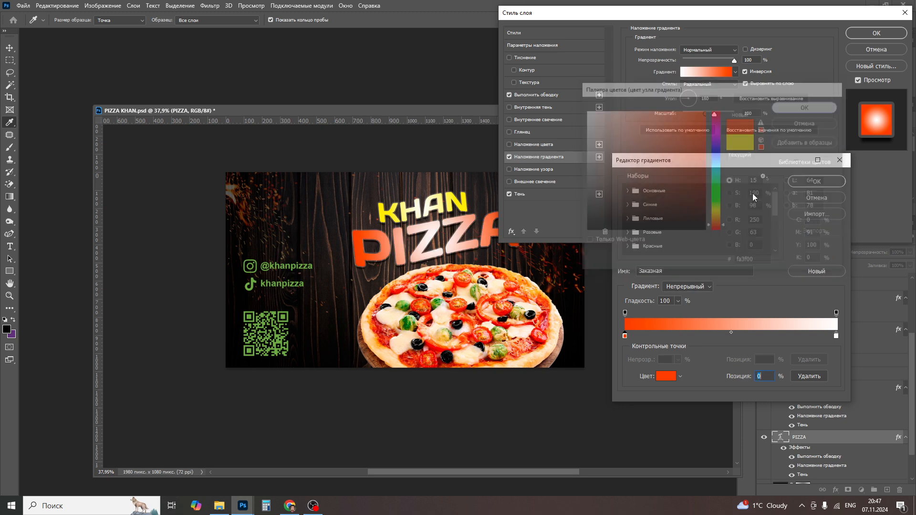
Step: Recolour the PIZZA gradient's white stop at 100% to dark red and accept the gradient
{"action": "left_click", "coordinate": [836, 336]}
{"action": "left_click", "coordinate": [666, 376]}
{"action": "left_click", "coordinate": [687, 180]}
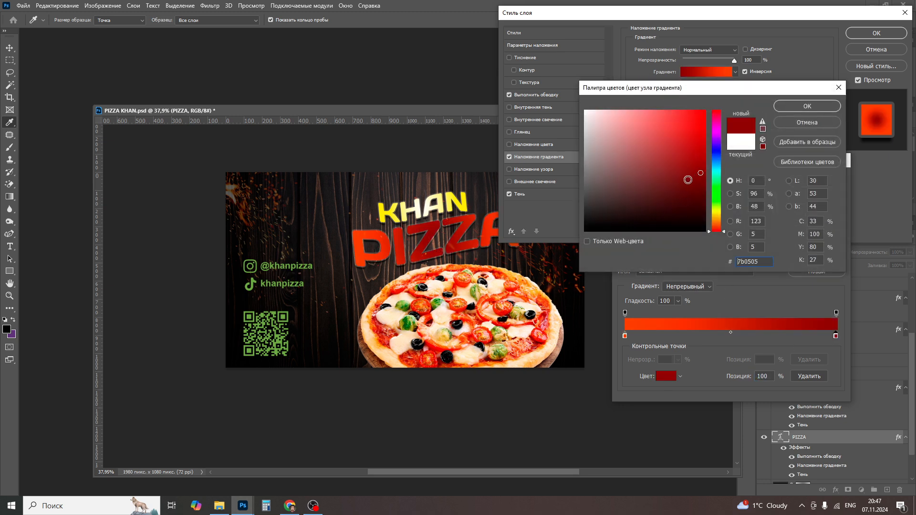
{"action": "left_click", "coordinate": [780, 107]}
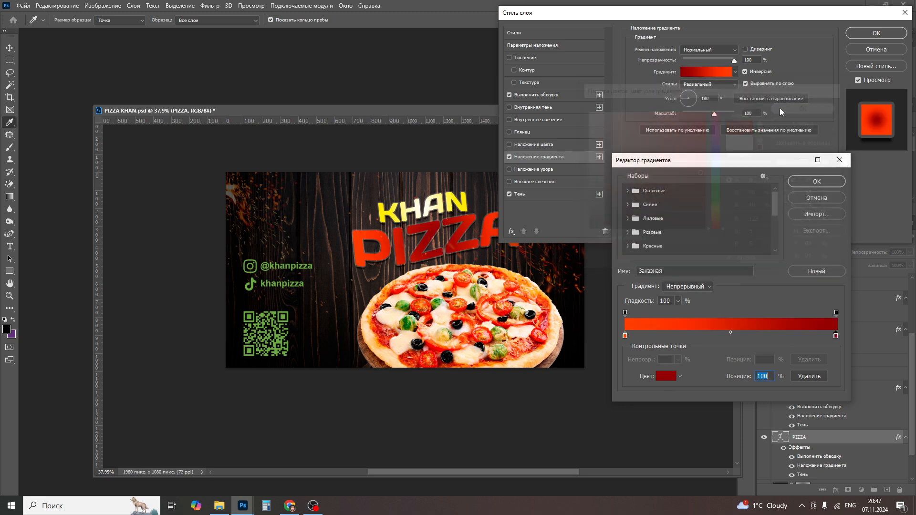
{"action": "left_click", "coordinate": [804, 182]}
Step: Raise the PIZZA text's white outside stroke to 88% opacity and widen it to 21 px
{"action": "left_click", "coordinate": [545, 98]}
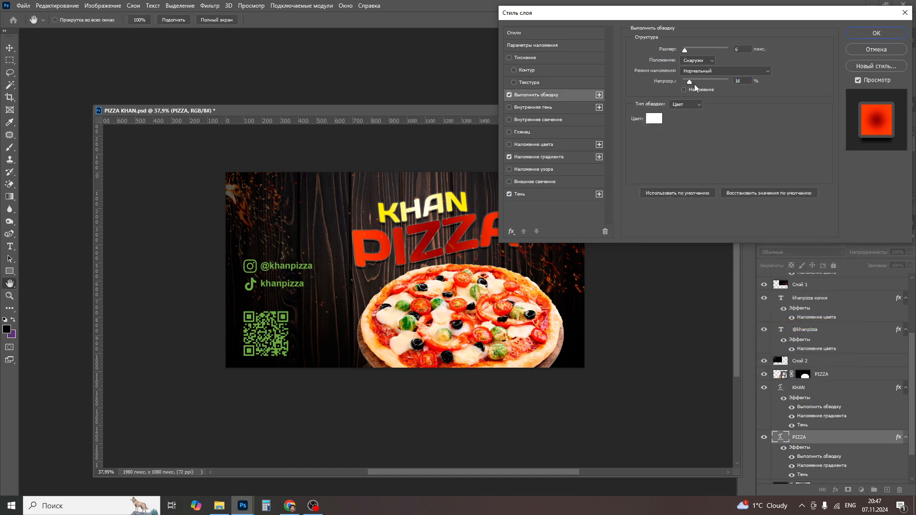
{"action": "left_click_drag", "start_coordinate": [694, 84], "coordinate": [723, 82]}
{"action": "left_click_drag", "start_coordinate": [686, 52], "coordinate": [690, 52]}
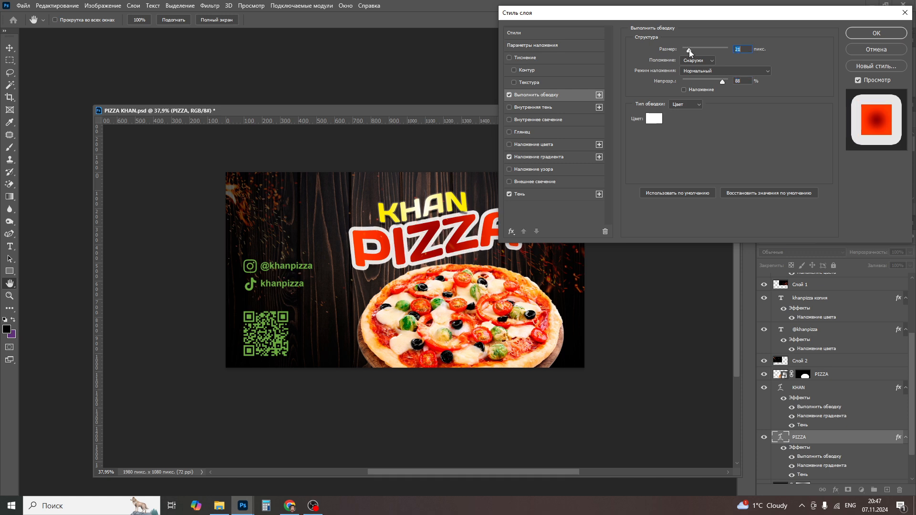
Step: Try a reversed radial black-and-white gradient as the PIZZA stroke's fill and return the fill type to solid colour
{"action": "left_click", "coordinate": [712, 72]}
{"action": "left_click", "coordinate": [712, 72]}
{"action": "left_click", "coordinate": [687, 112]}
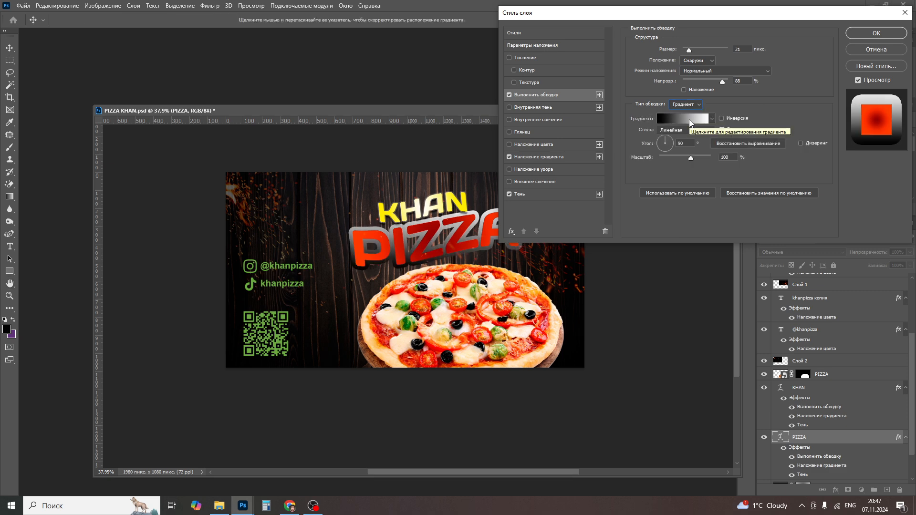
{"action": "left_click", "coordinate": [689, 129]}
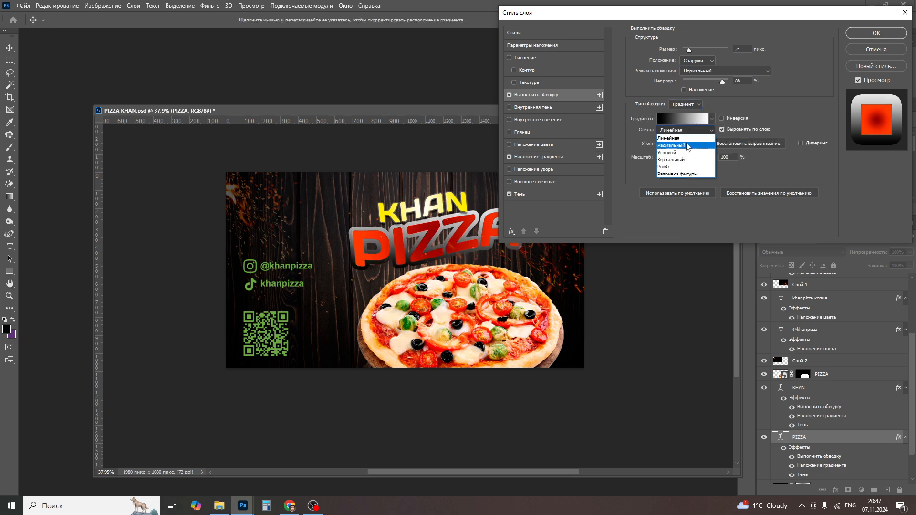
{"action": "left_click", "coordinate": [687, 144]}
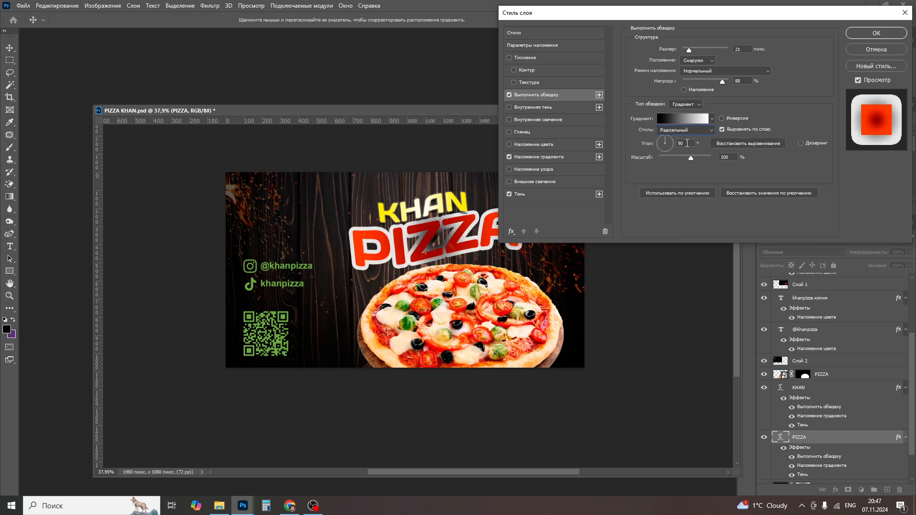
{"action": "left_click", "coordinate": [737, 120]}
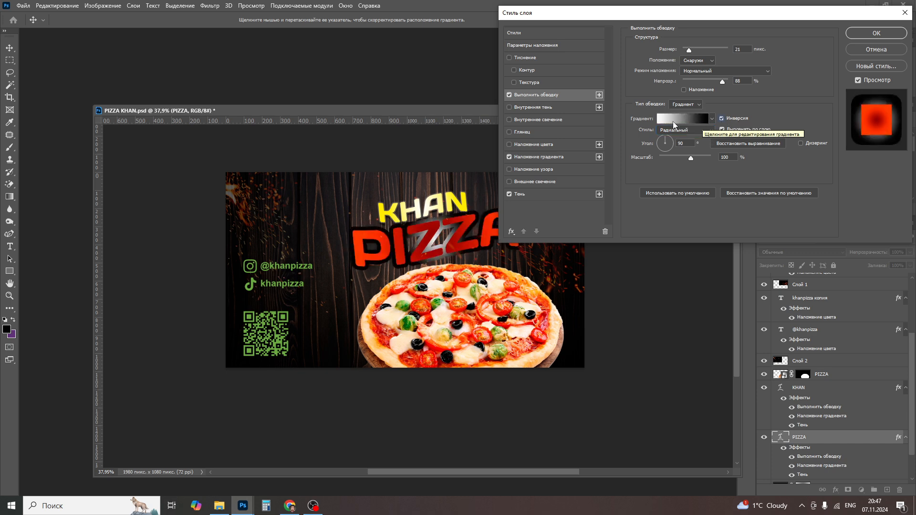
{"action": "left_click", "coordinate": [679, 105]}
{"action": "left_click", "coordinate": [680, 111]}
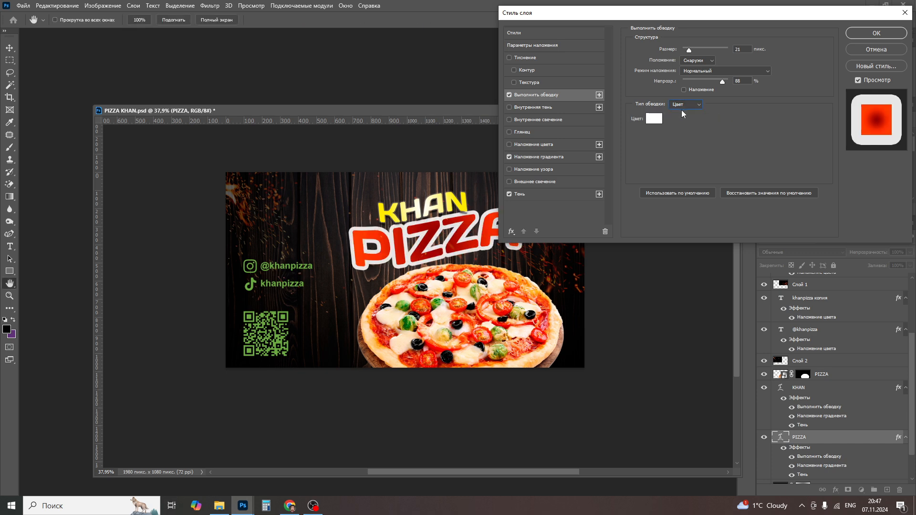
Step: Narrow the PIZZA text's stroke to 10 px and add a smooth inner bevel with a size of 13 px
{"action": "left_click_drag", "start_coordinate": [689, 53], "coordinate": [688, 53]}
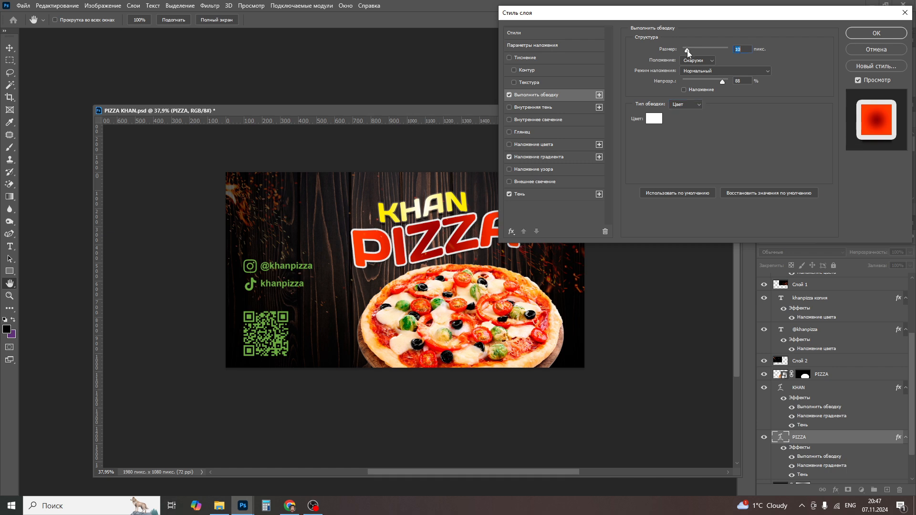
{"action": "left_click", "coordinate": [545, 59]}
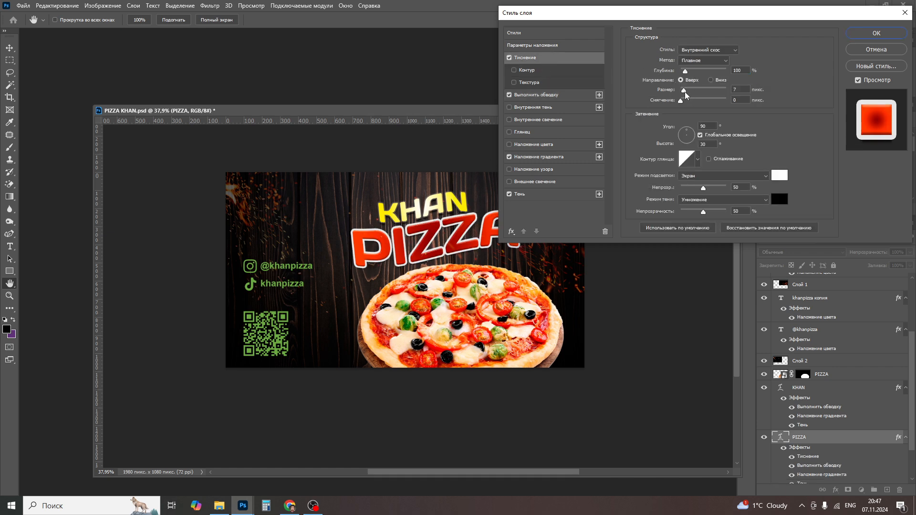
{"action": "left_click_drag", "start_coordinate": [685, 92], "coordinate": [686, 91]}
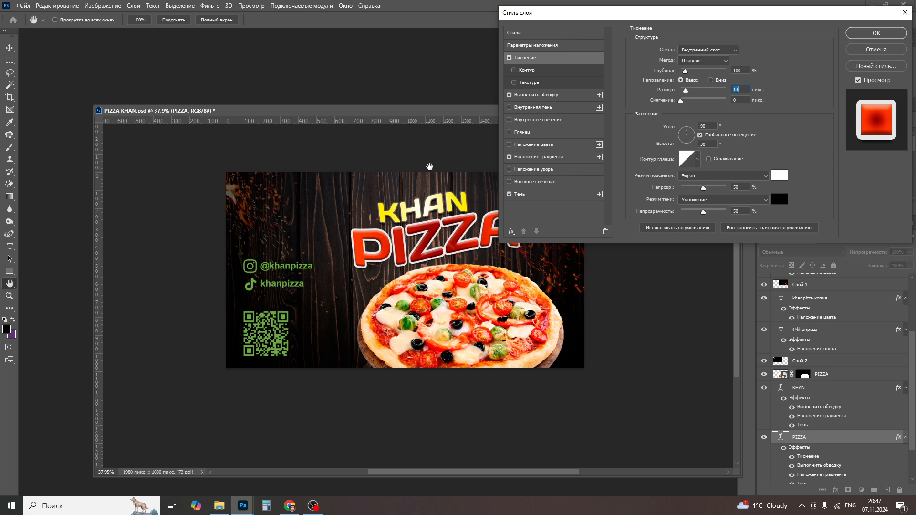
Step: Recolour the PIZZA text's drop shadow golden yellow with 21 px distance and 20% spread, and accept the layer style
{"action": "key", "text": "alt"}
{"action": "key", "text": "ctrl+plus"}
{"action": "key", "text": "ctrl+plus"}
{"action": "key", "text": "ctrl+plus"}
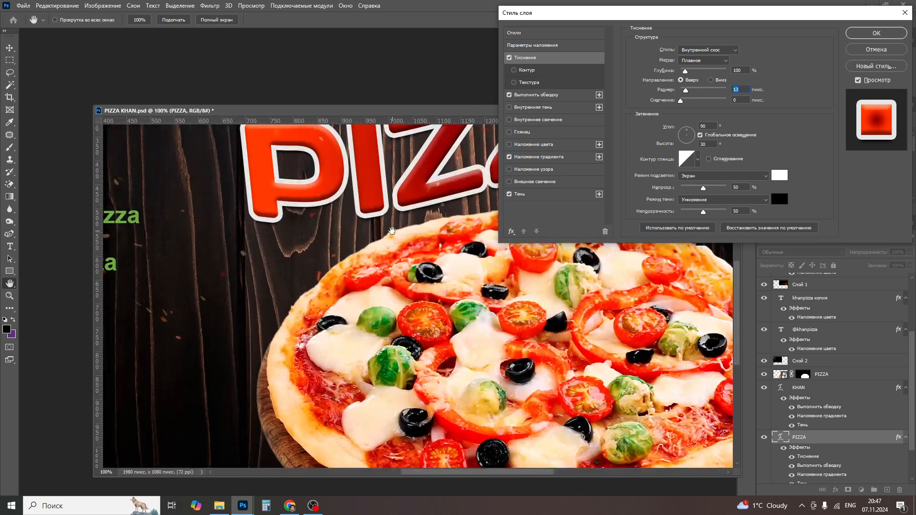
{"action": "left_click_drag", "start_coordinate": [368, 222], "coordinate": [324, 324]}
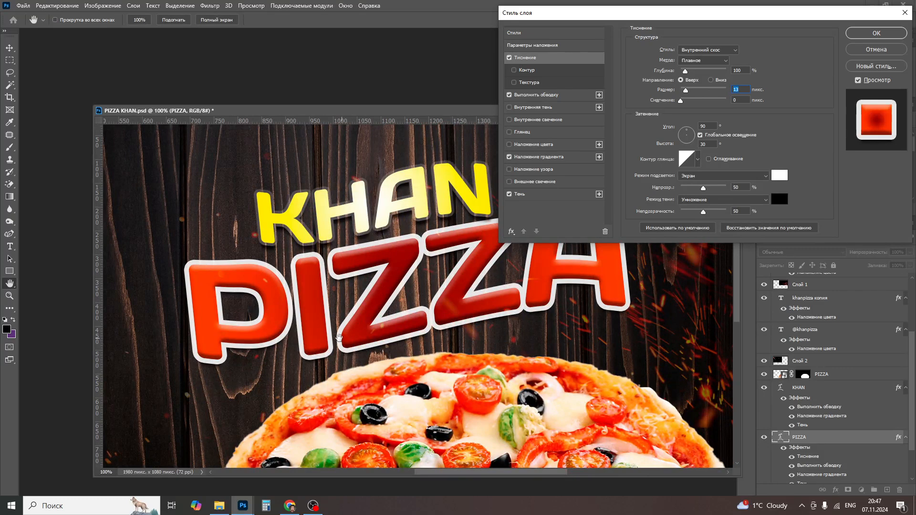
{"action": "left_click", "coordinate": [530, 195]}
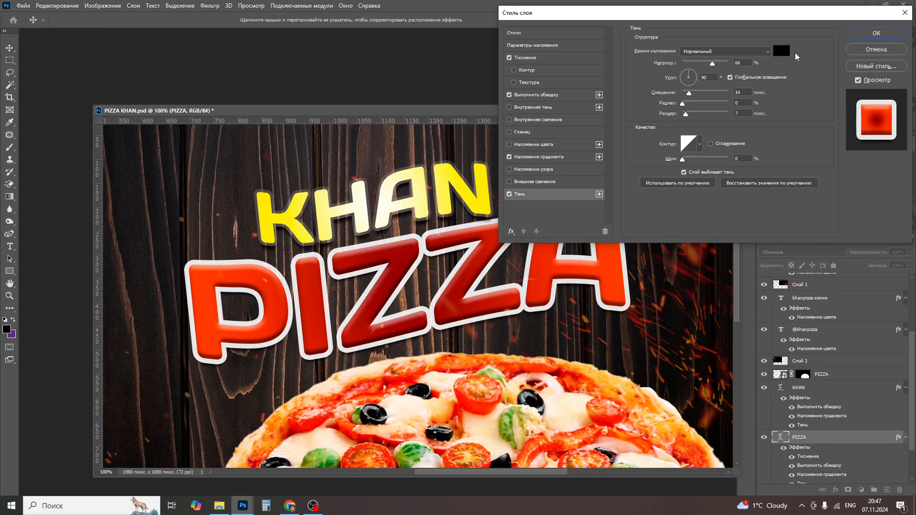
{"action": "left_click", "coordinate": [786, 47]}
{"action": "type", "text": "ff0000"}
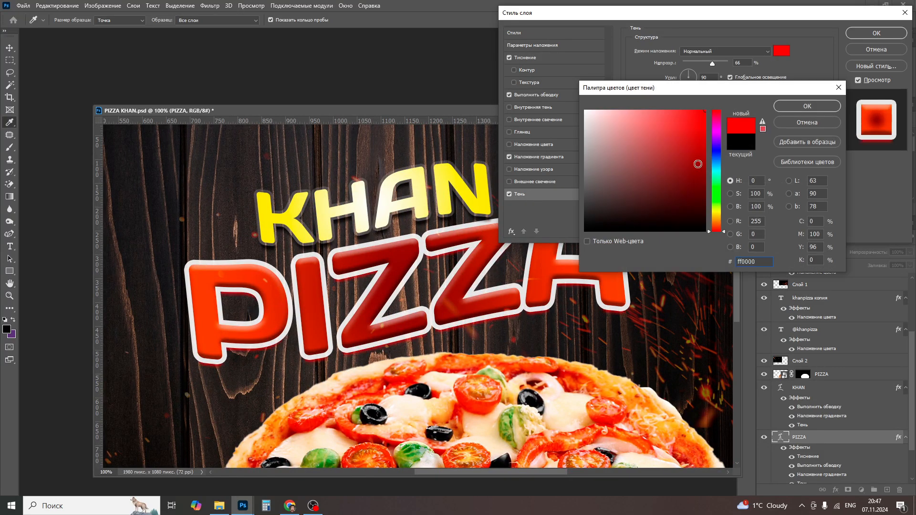
{"action": "left_click_drag", "start_coordinate": [698, 163], "coordinate": [709, 156]}
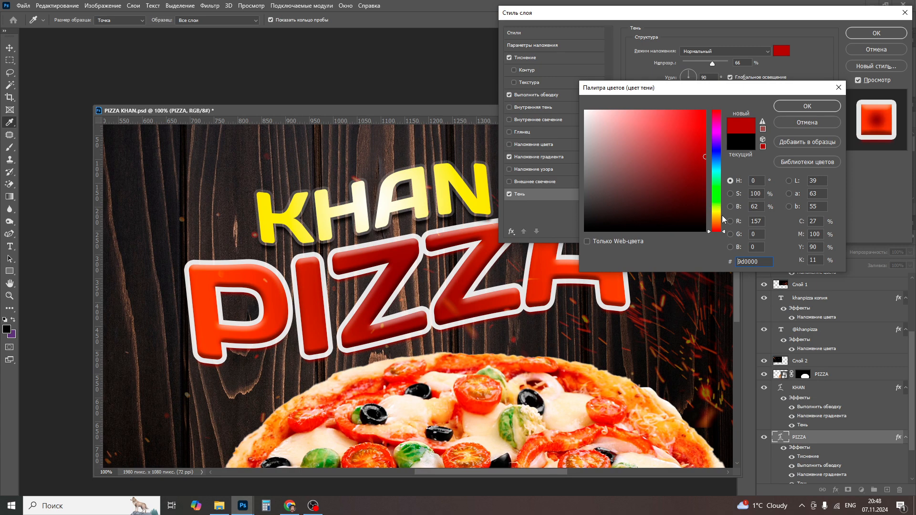
{"action": "left_click_drag", "start_coordinate": [724, 220], "coordinate": [724, 216]}
{"action": "left_click", "coordinate": [705, 111]}
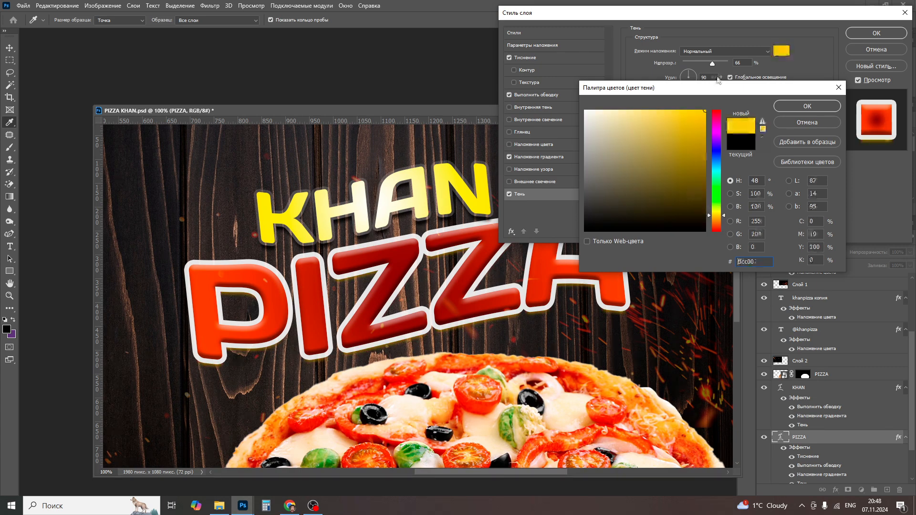
{"action": "left_click", "coordinate": [807, 107]}
{"action": "left_click_drag", "start_coordinate": [689, 93], "coordinate": [692, 105]}
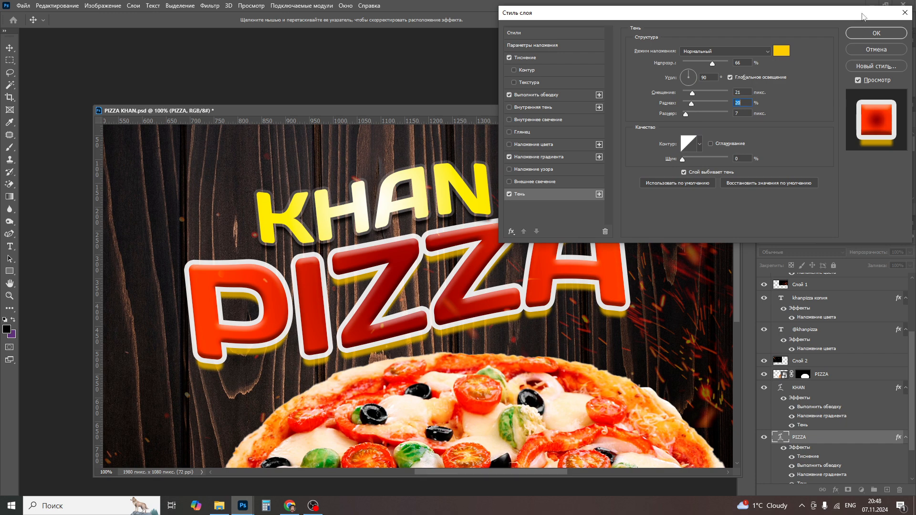
{"action": "left_click", "coordinate": [876, 33]}
Step: Select the KHAN and PIZZA text layers together and shift both title words slightly up and to the left
{"action": "scroll", "coordinate": [490, 206], "scroll_direction": "down", "scroll_amount": 6}
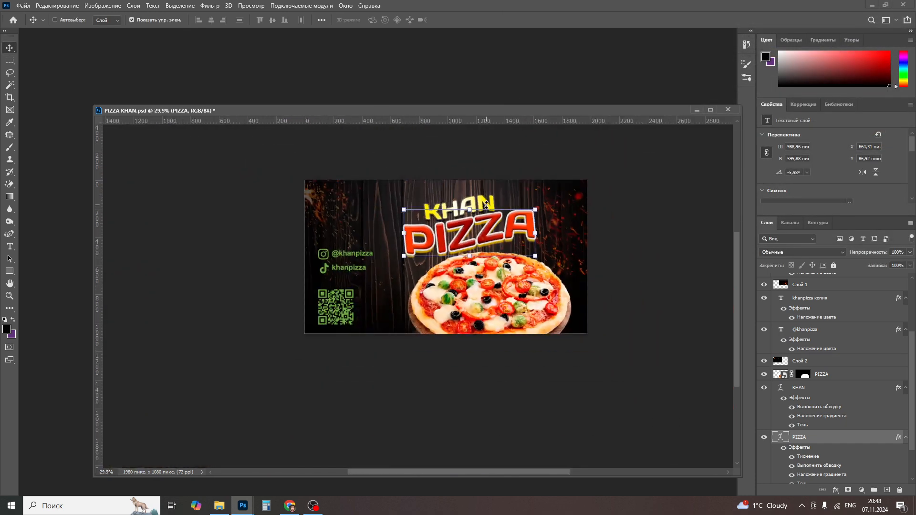
{"action": "right_click", "coordinate": [491, 200]}
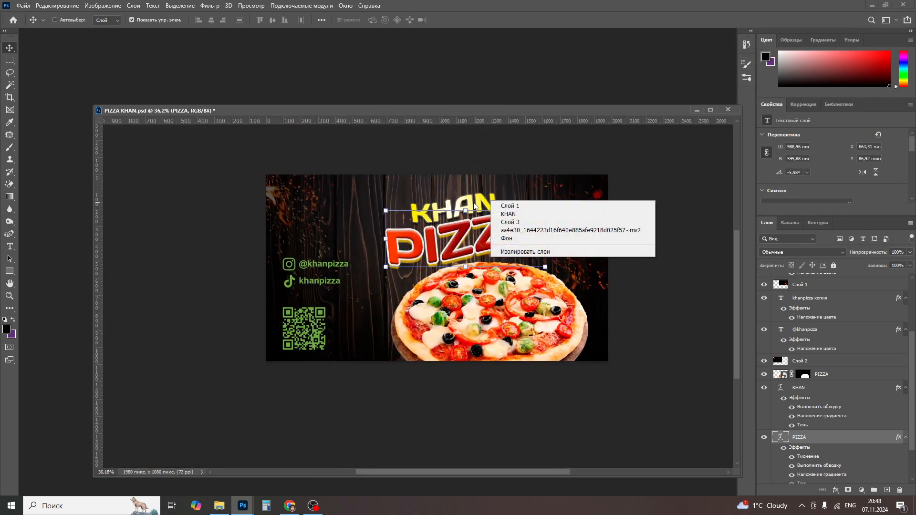
{"action": "left_click", "coordinate": [472, 202]}
{"action": "left_click", "coordinate": [812, 389]}
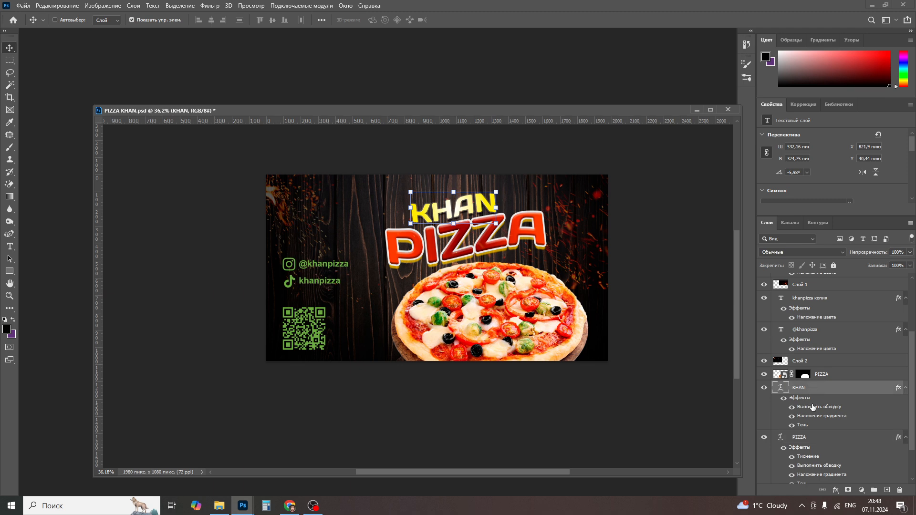
{"action": "left_click", "coordinate": [799, 437], "text": "ctrl"}
{"action": "mouse_move", "coordinate": [498, 230]}
{"action": "left_mouse_down"}
{"action": "mouse_move", "coordinate": [460, 228]}
{"action": "mouse_move", "coordinate": [481, 223]}
{"action": "left_mouse_up"}
Step: Select only the KHAN text layer and open its gradient overlay settings
{"action": "right_click", "coordinate": [509, 297]}
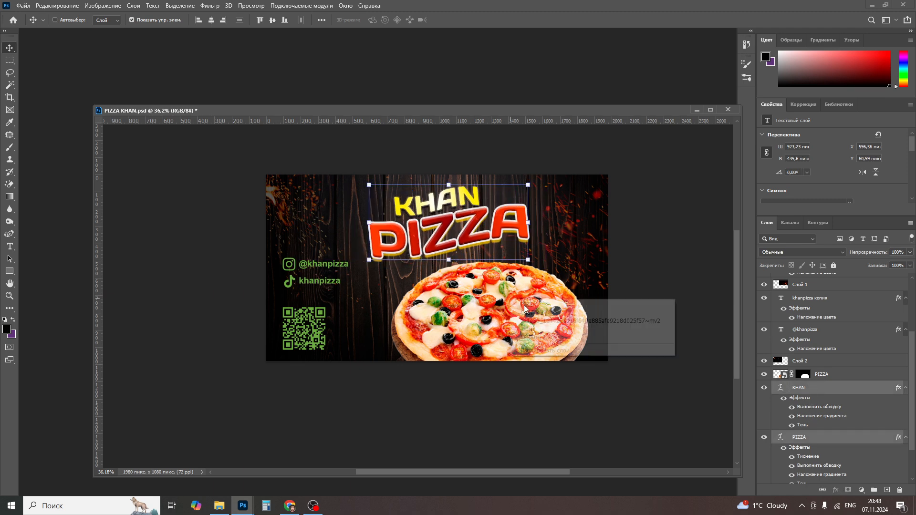
{"action": "left_click", "coordinate": [535, 315]}
{"action": "scroll", "coordinate": [530, 249], "scroll_direction": "up", "scroll_amount": 2}
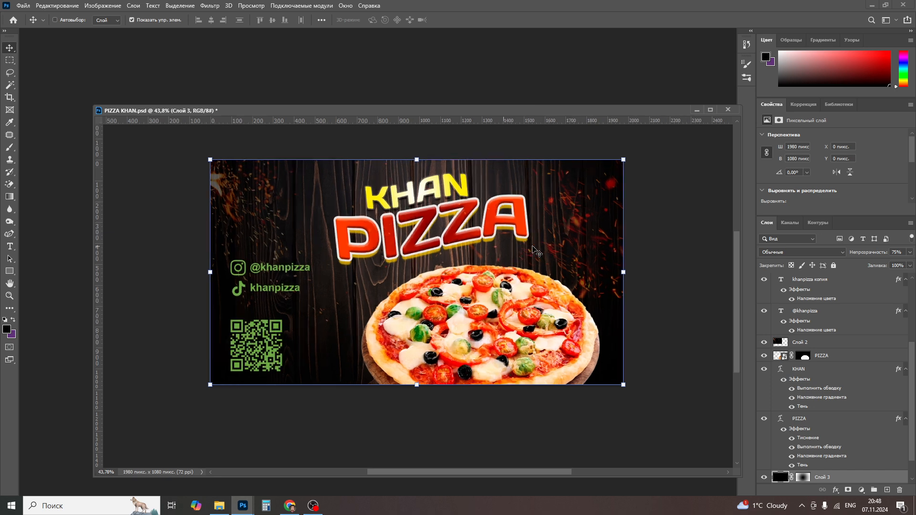
{"action": "right_click", "coordinate": [462, 186]}
{"action": "left_click", "coordinate": [466, 188]}
{"action": "right_click", "coordinate": [459, 184]}
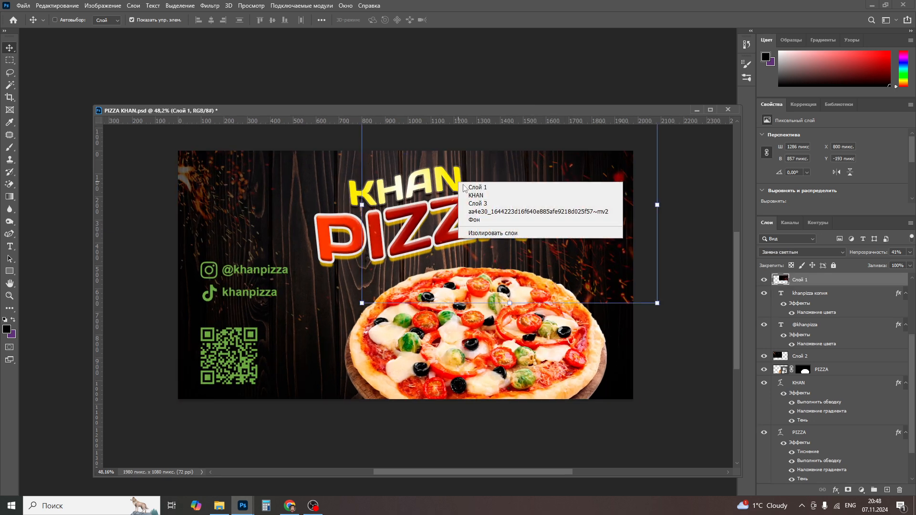
{"action": "left_click", "coordinate": [472, 197]}
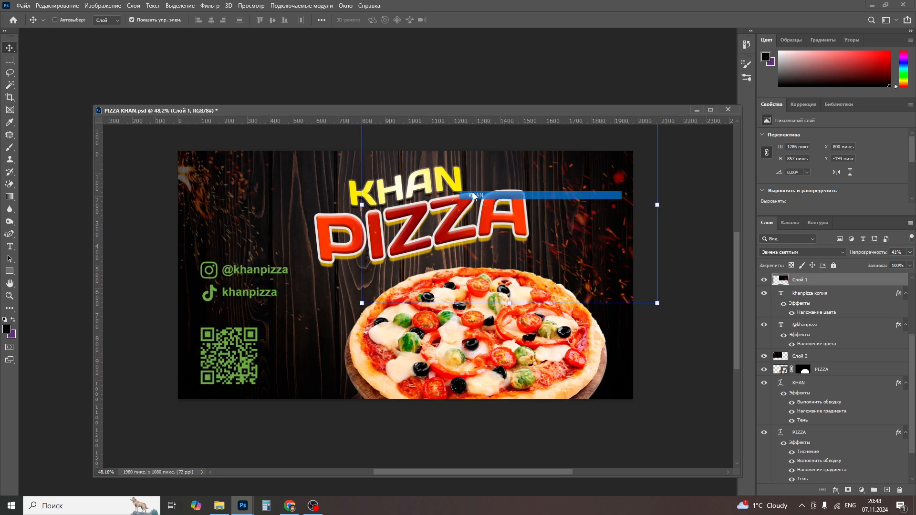
{"action": "left_click", "coordinate": [792, 412]}
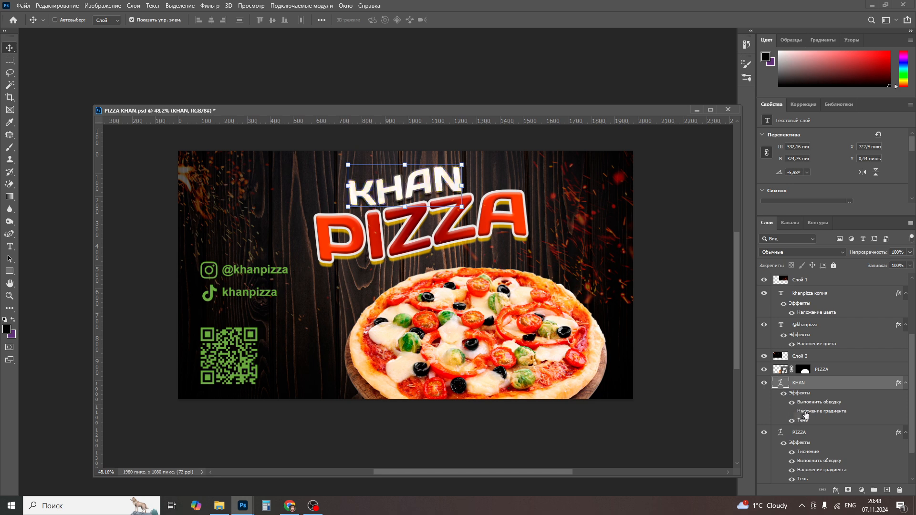
{"action": "double_click", "coordinate": [806, 414]}
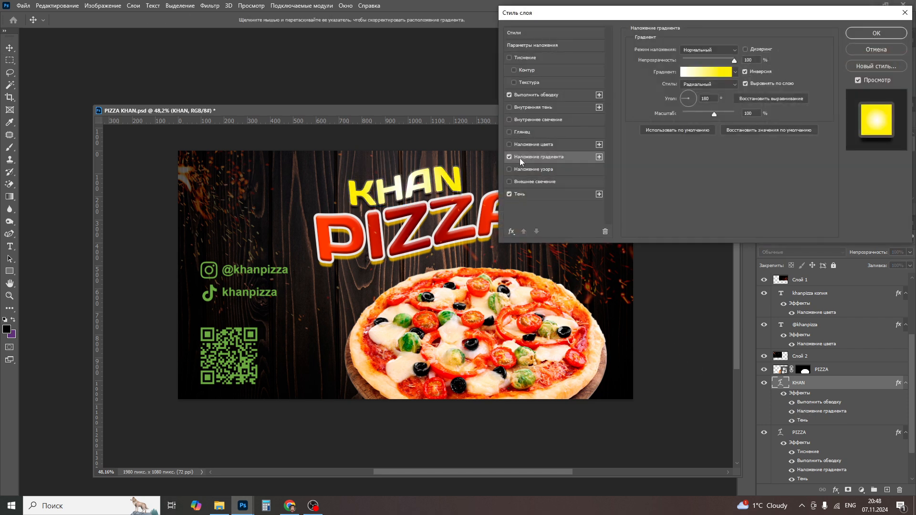
Step: Try a solid green colour overlay on the KHAN text in place of its gradient overlay
{"action": "left_click", "coordinate": [509, 157]}
{"action": "left_click", "coordinate": [534, 145]}
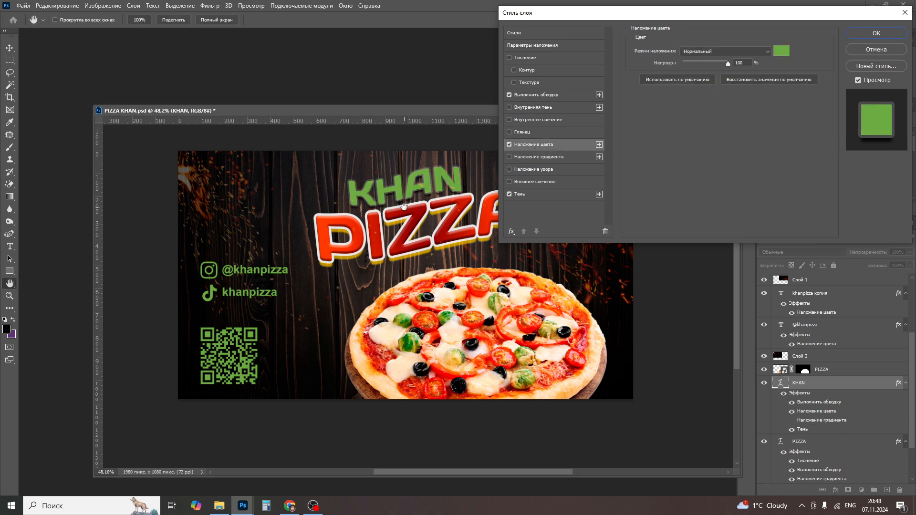
{"action": "left_click", "coordinate": [538, 196]}
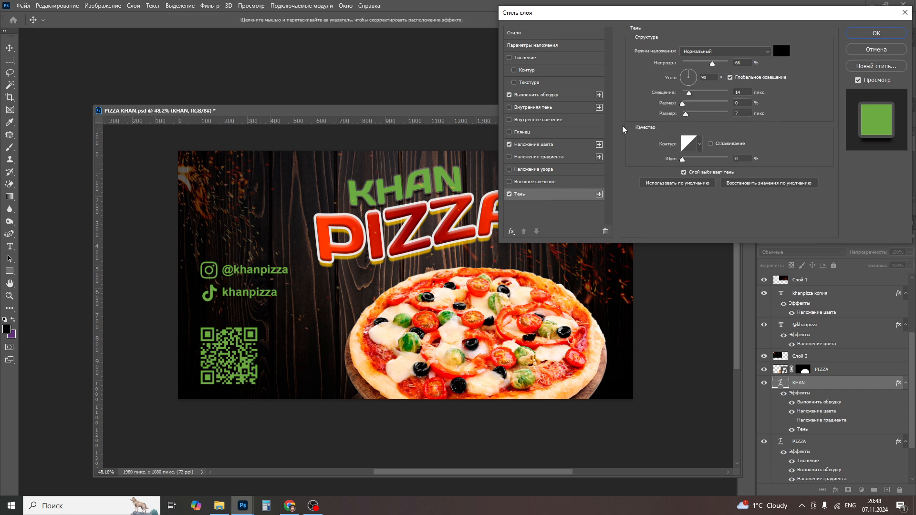
Step: Lower the KHAN text's stroke opacity to 0% and turn the stroke effect off
{"action": "left_click", "coordinate": [538, 95]}
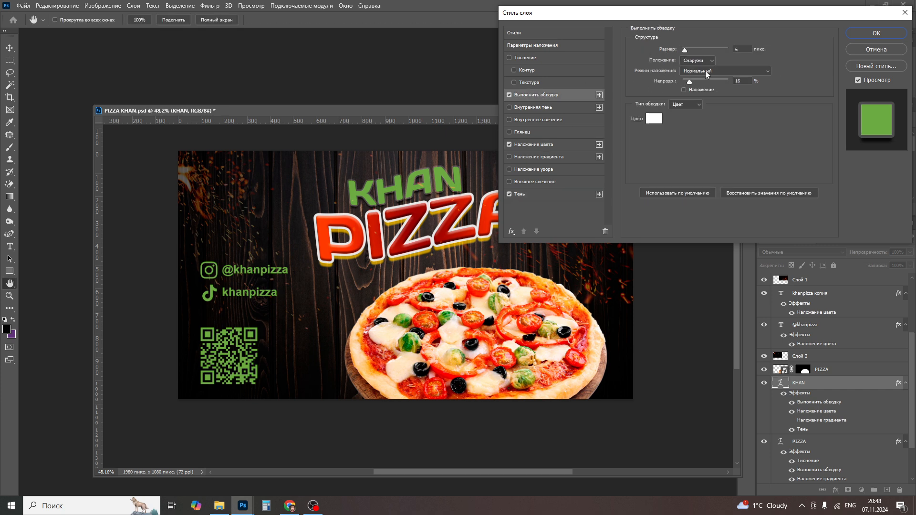
{"action": "mouse_move", "coordinate": [702, 80]}
{"action": "left_mouse_down"}
{"action": "mouse_move", "coordinate": [731, 79]}
{"action": "mouse_move", "coordinate": [670, 81]}
{"action": "left_mouse_up"}
{"action": "left_click", "coordinate": [510, 95]}
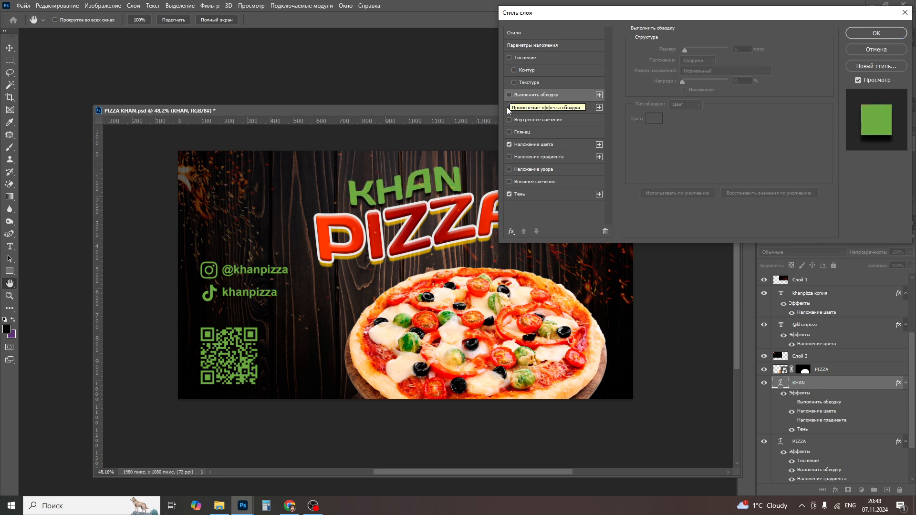
Step: Replace the KHAN text's colour overlay with its gradient overlay, set to linear style at an angle of -88°
{"action": "left_click", "coordinate": [556, 145]}
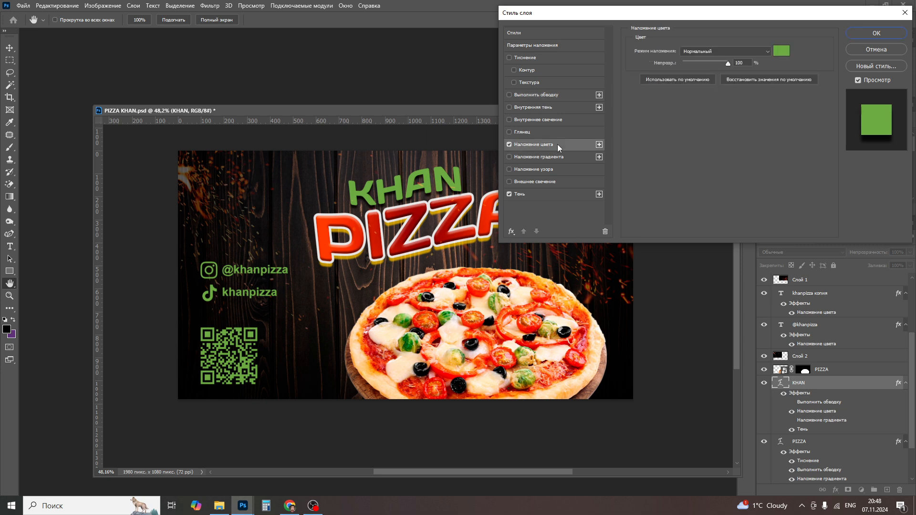
{"action": "left_click", "coordinate": [509, 145]}
{"action": "left_click", "coordinate": [535, 158]}
{"action": "left_click", "coordinate": [700, 84]}
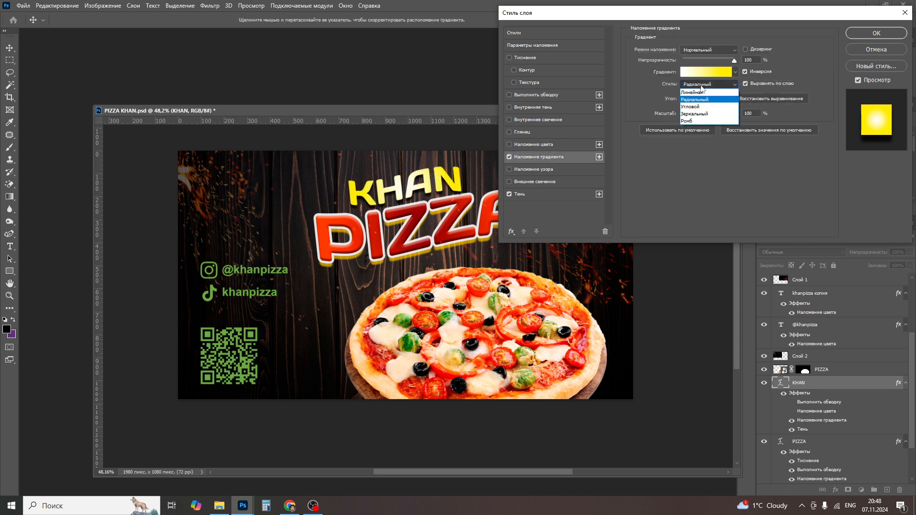
{"action": "left_click", "coordinate": [698, 92]}
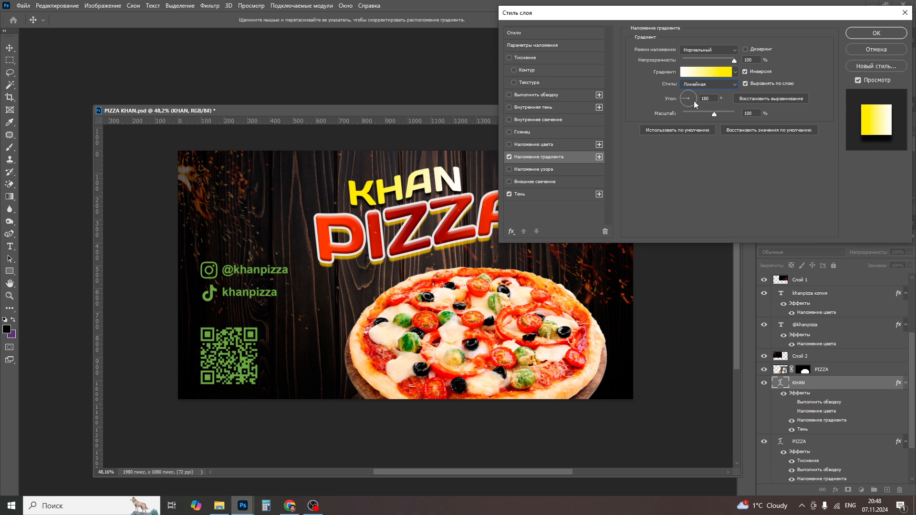
{"action": "left_click_drag", "start_coordinate": [695, 102], "coordinate": [689, 95]}
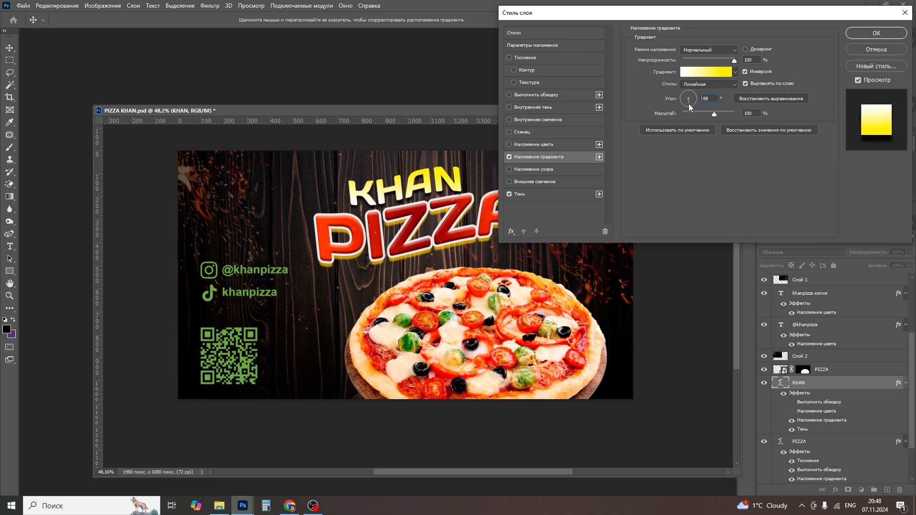
{"action": "left_click", "coordinate": [689, 106]}
Step: Recolour the yellow stop of the KHAN gradient to green 80a94b sampled from the QR code
{"action": "left_click", "coordinate": [706, 73]}
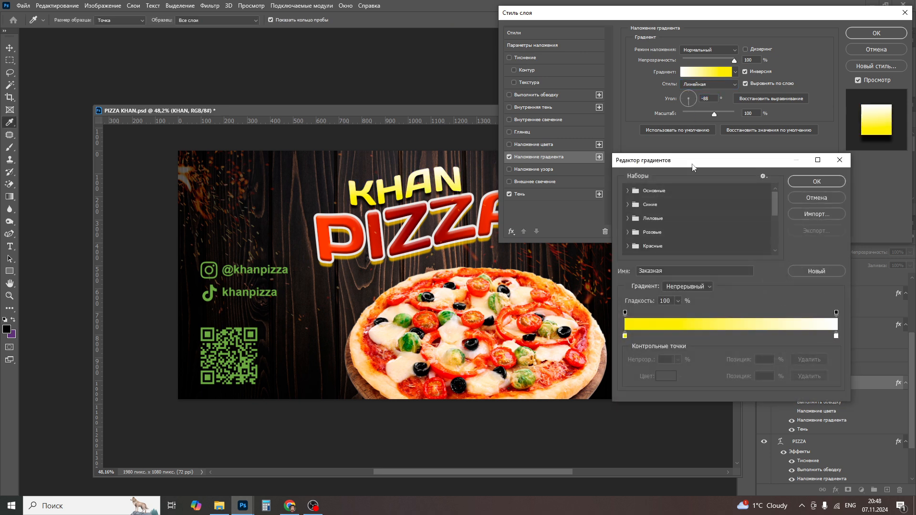
{"action": "left_click", "coordinate": [625, 336]}
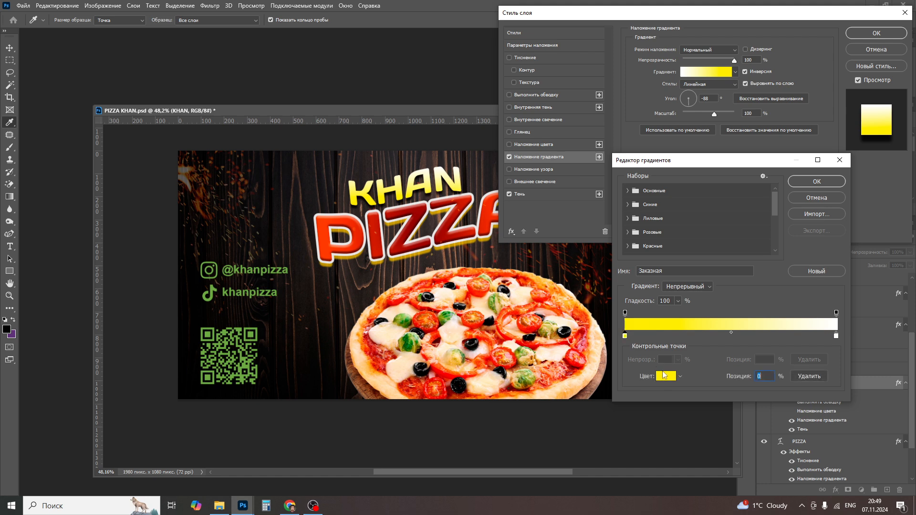
{"action": "left_click", "coordinate": [667, 376]}
{"action": "left_click", "coordinate": [260, 332]}
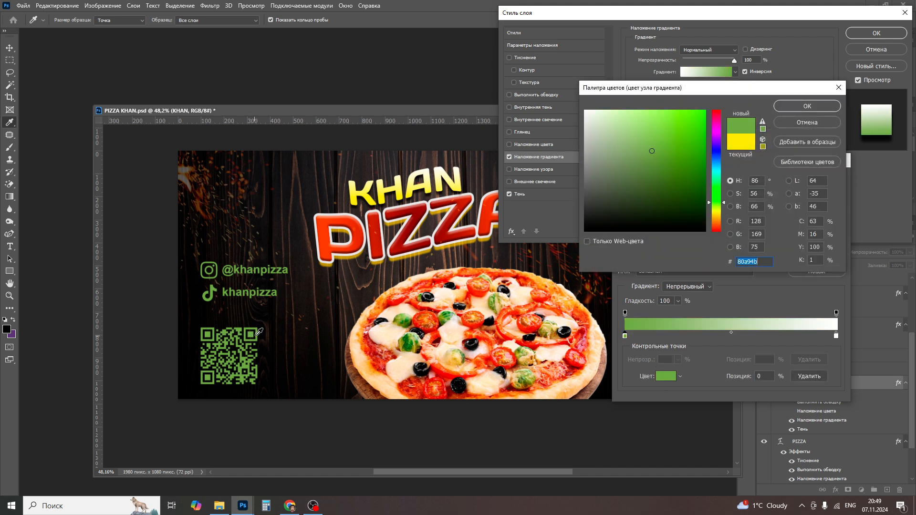
{"action": "left_click", "coordinate": [803, 107]}
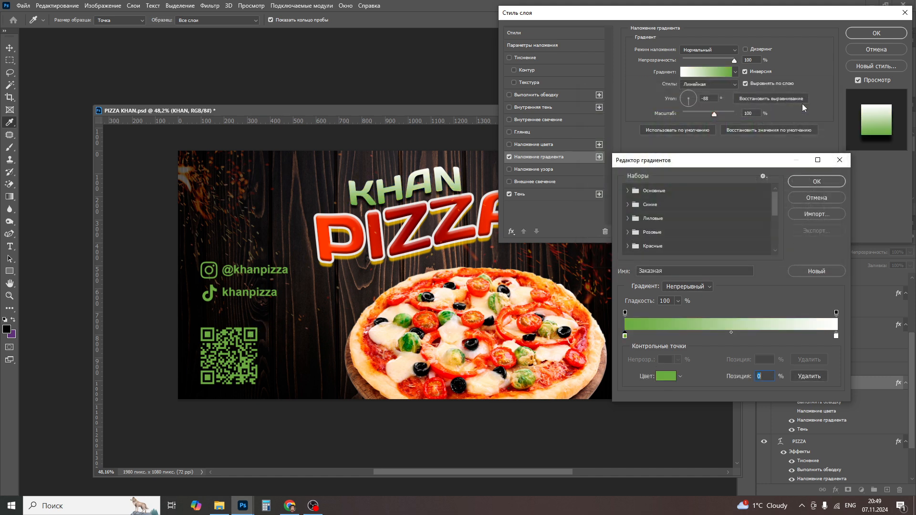
Step: Recolour the KHAN gradient's white stop at 100% to bright green and accept the gradient
{"action": "left_click", "coordinate": [837, 336]}
{"action": "left_click", "coordinate": [669, 374]}
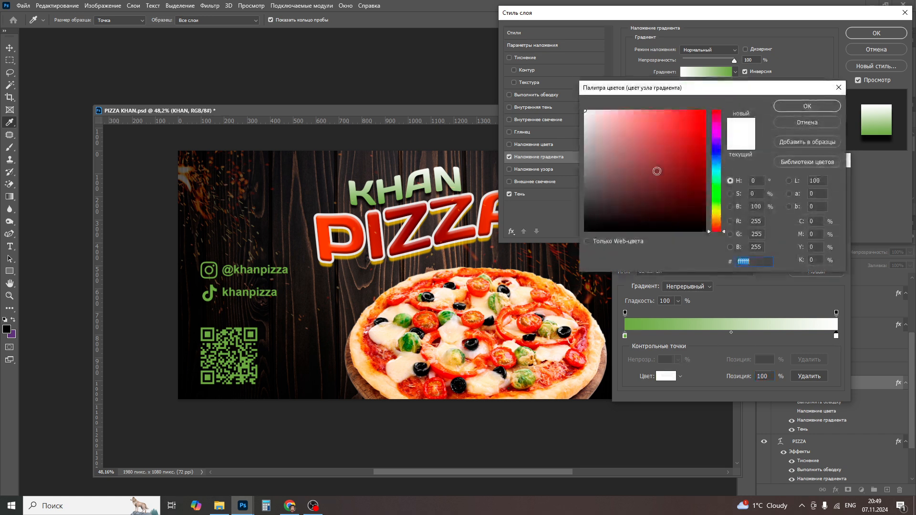
{"action": "left_click", "coordinate": [719, 201]}
{"action": "left_click_drag", "start_coordinate": [694, 156], "coordinate": [685, 98]}
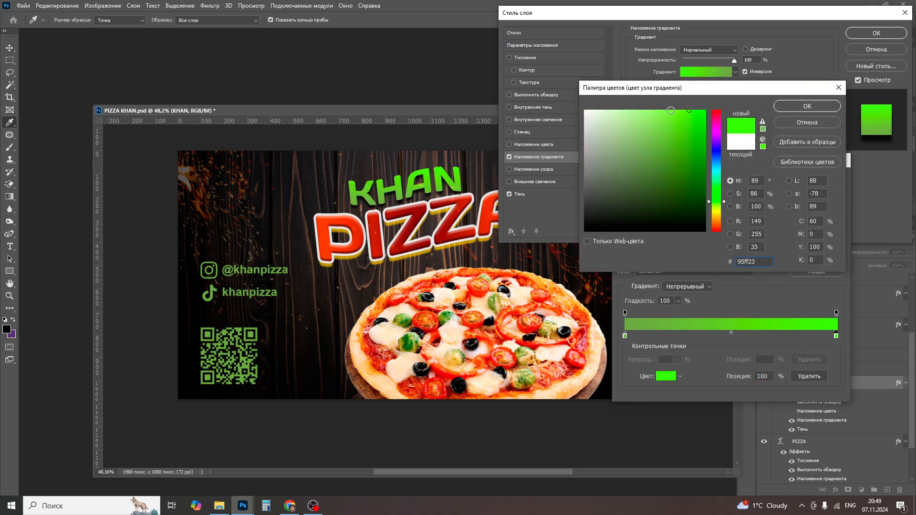
{"action": "left_click", "coordinate": [788, 104]}
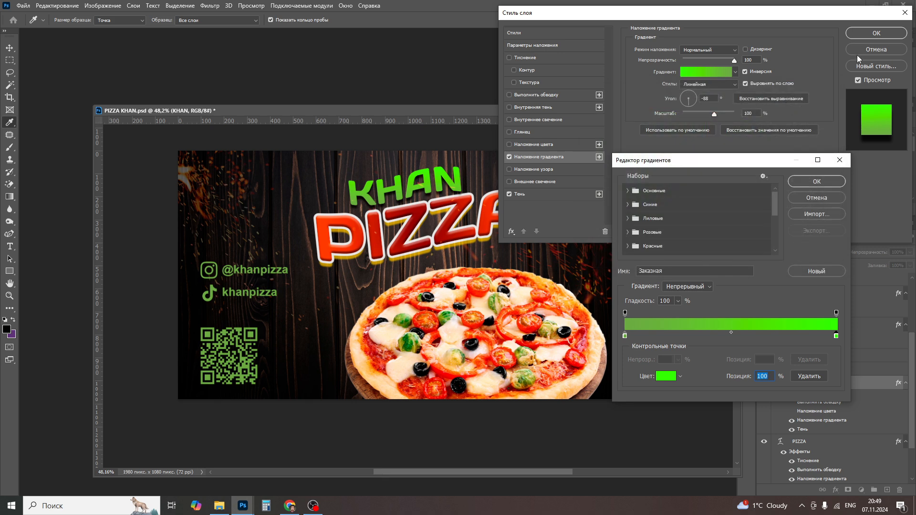
{"action": "left_click", "coordinate": [813, 182]}
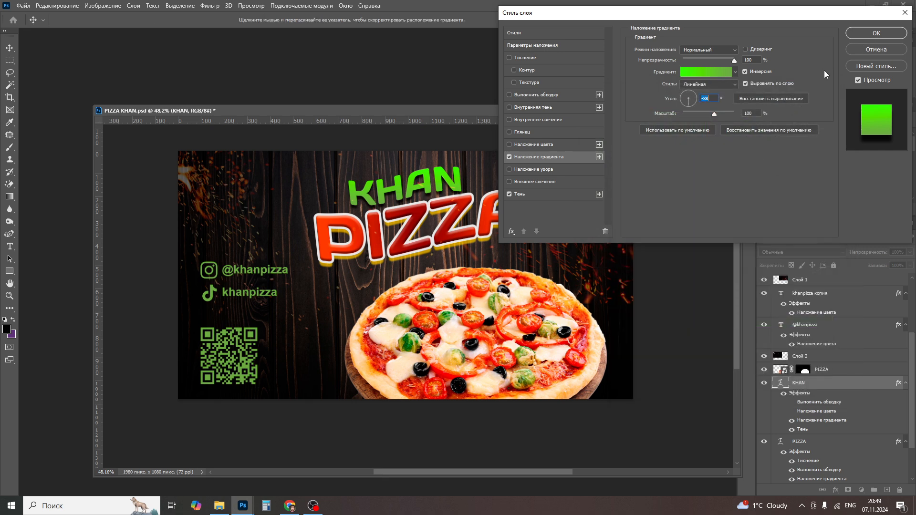
Step: Accept the KHAN layer style settings and select the PIZZA text layer
{"action": "left_click", "coordinate": [876, 33]}
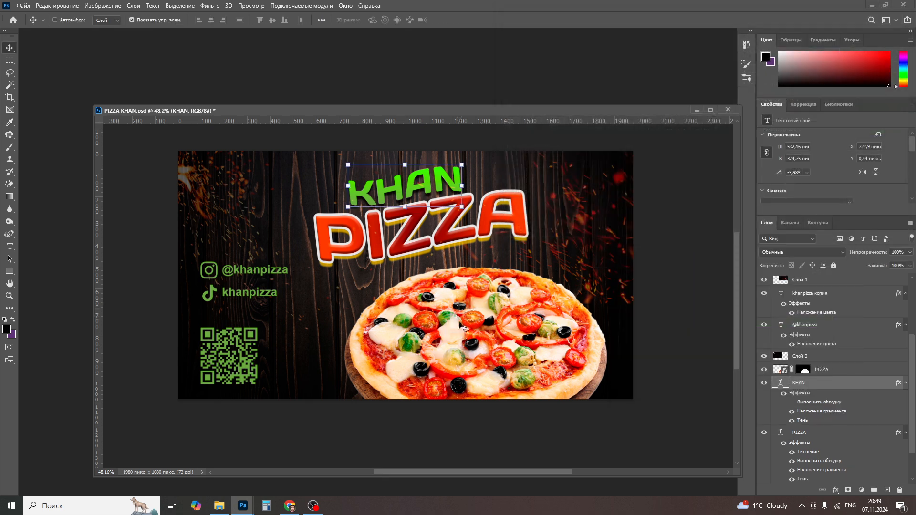
{"action": "right_click", "coordinate": [515, 200]}
{"action": "left_click", "coordinate": [449, 239]}
{"action": "left_click", "coordinate": [13, 64]}
{"action": "left_click", "coordinate": [13, 74]}
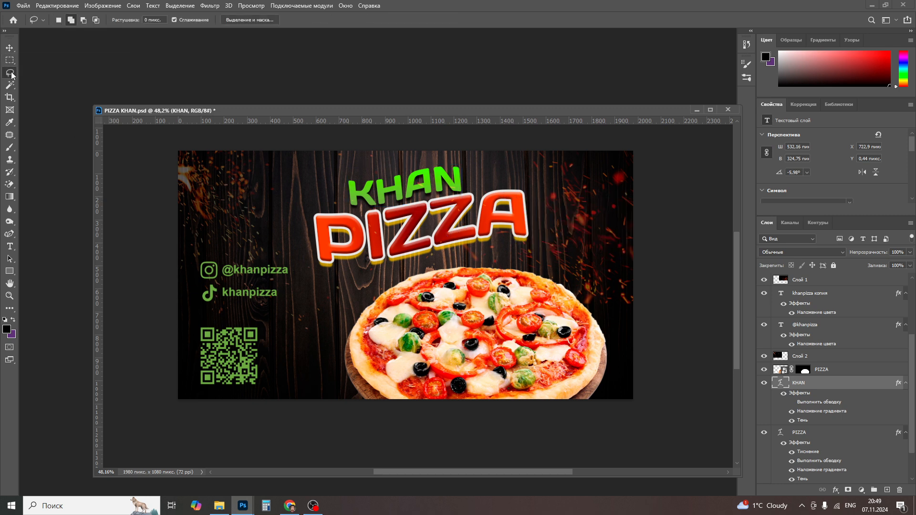
{"action": "left_click", "coordinate": [14, 48]}
{"action": "left_click", "coordinate": [807, 433]}
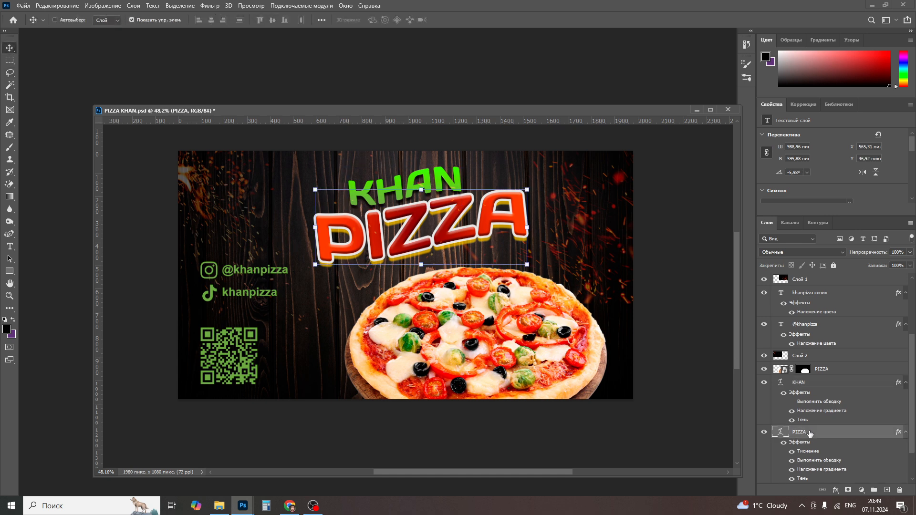
Step: Draw a freehand lasso selection around the upper half of the word PIZZA
{"action": "right_click", "coordinate": [876, 438]}
{"action": "left_click", "coordinate": [407, 232]}
{"action": "left_click", "coordinate": [9, 72]}
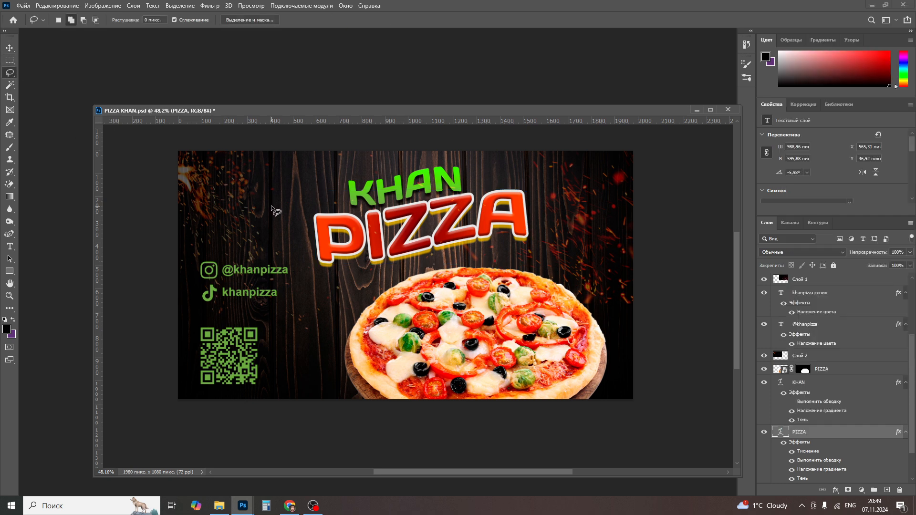
{"action": "mouse_move", "coordinate": [271, 206]}
{"action": "left_mouse_down"}
{"action": "mouse_move", "coordinate": [333, 231]}
{"action": "mouse_move", "coordinate": [386, 220]}
{"action": "left_mouse_up"}
{"action": "mouse_move", "coordinate": [505, 170]}
{"action": "left_mouse_down"}
{"action": "mouse_move", "coordinate": [310, 169]}
{"action": "mouse_move", "coordinate": [266, 183]}
{"action": "mouse_move", "coordinate": [271, 206]}
{"action": "left_mouse_up"}
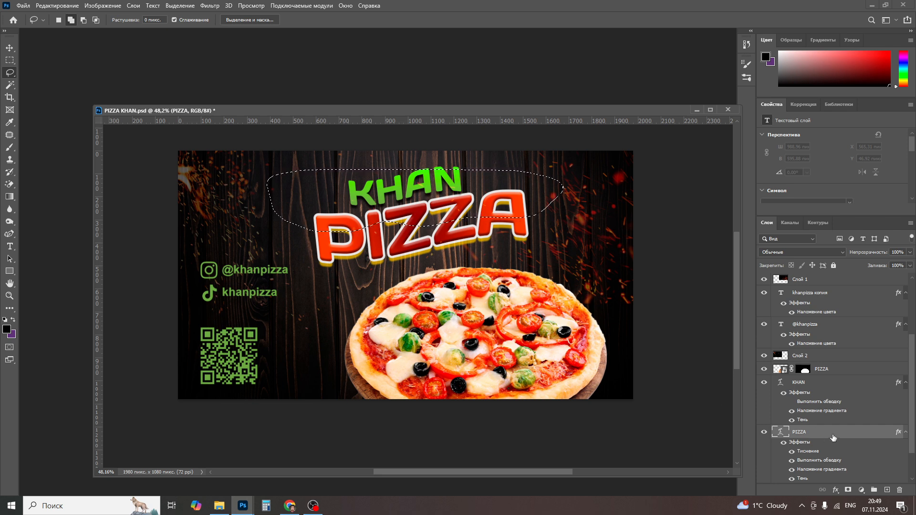
Step: Rasterize the PIZZA text layer and copy its selected upper half to a new layer
{"action": "key", "text": "ctrl+shift+j"}
{"action": "left_click", "coordinate": [470, 196]}
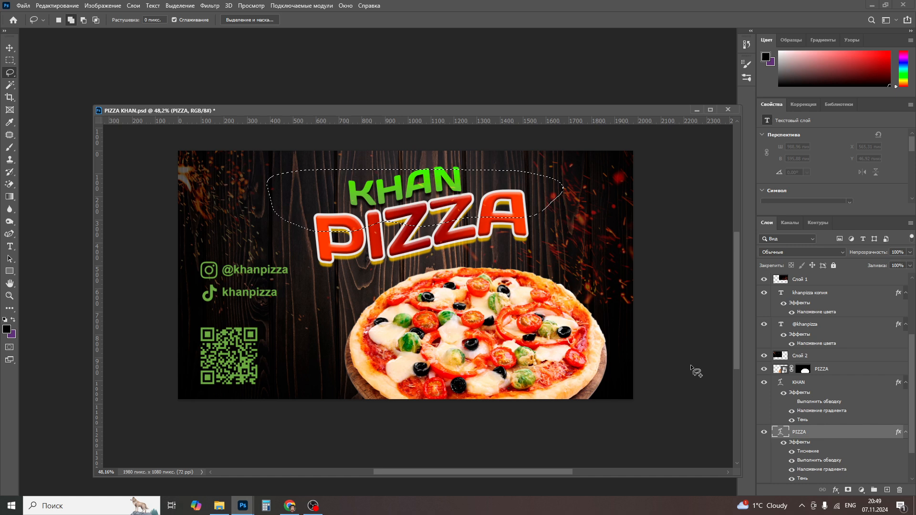
{"action": "right_click", "coordinate": [844, 429]}
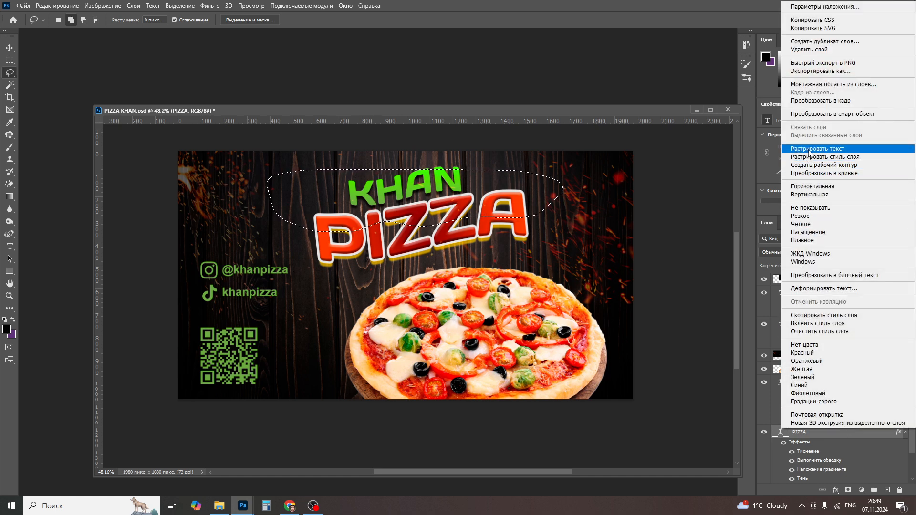
{"action": "left_click", "coordinate": [806, 158]}
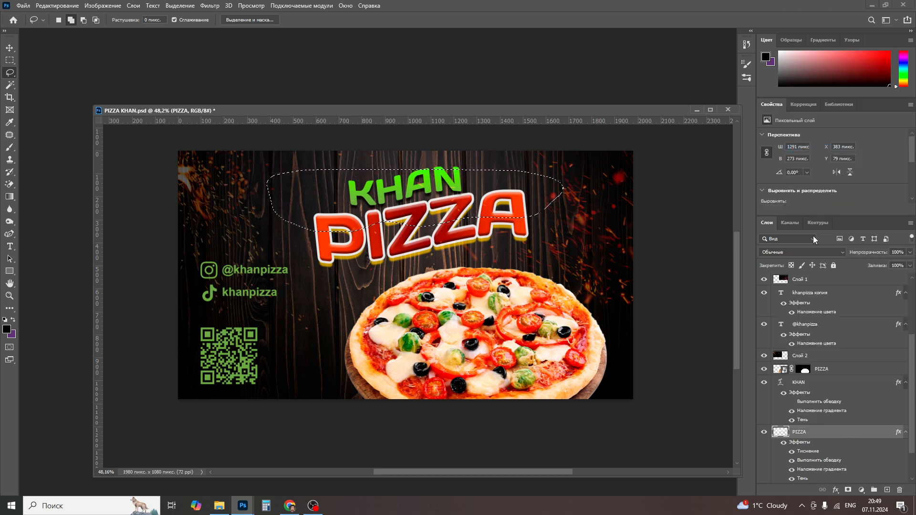
{"action": "key", "text": "ctrl+j"}
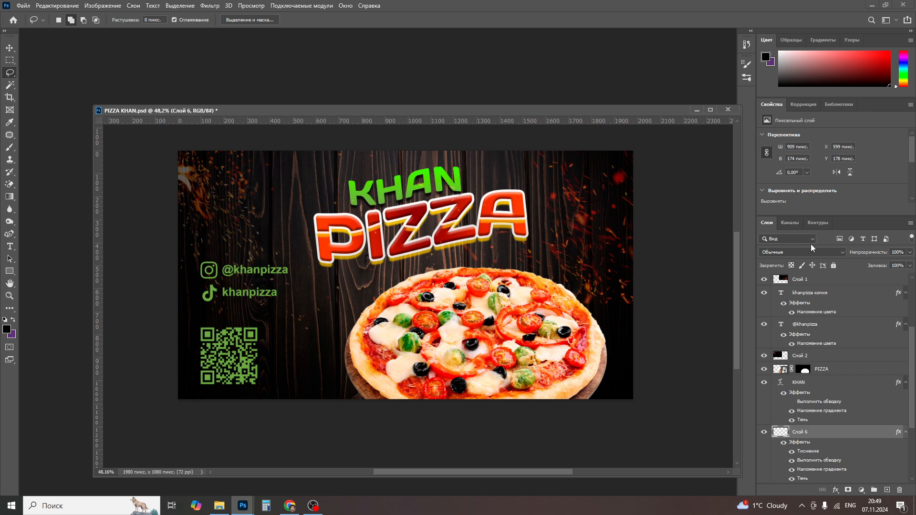
Step: Turn off the bevel, stroke and shadow effects on the copied upper half of PIZZA
{"action": "left_click", "coordinate": [9, 48]}
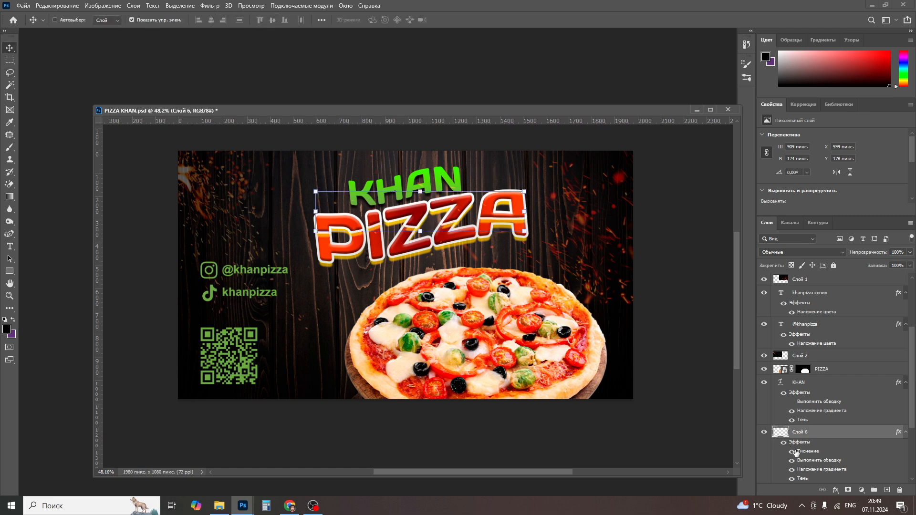
{"action": "scroll", "coordinate": [796, 453], "scroll_direction": "down", "scroll_amount": 3}
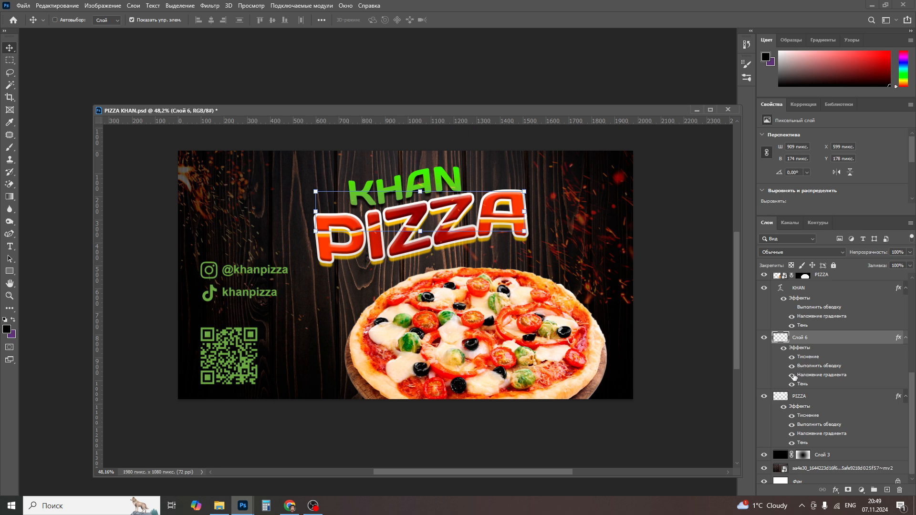
{"action": "left_click", "coordinate": [792, 358]}
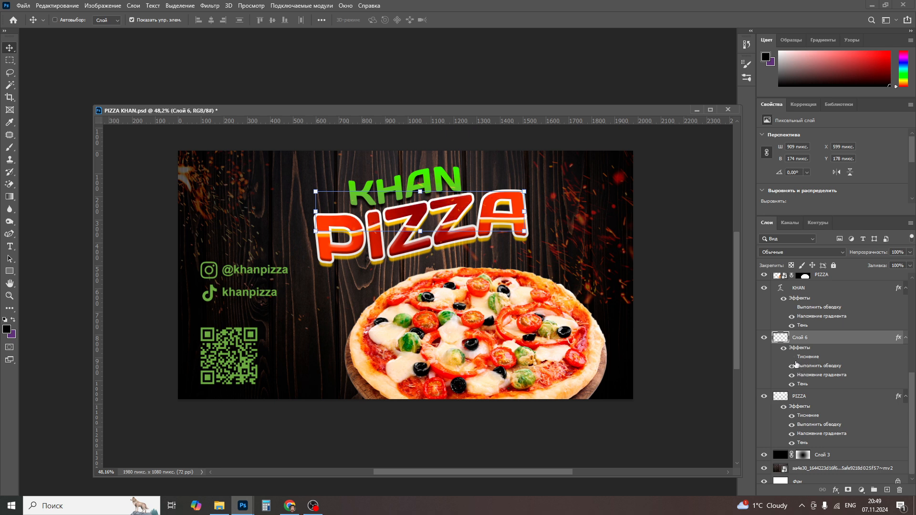
{"action": "left_click", "coordinate": [791, 384]}
{"action": "left_click", "coordinate": [792, 366]}
{"action": "key", "text": "z"}
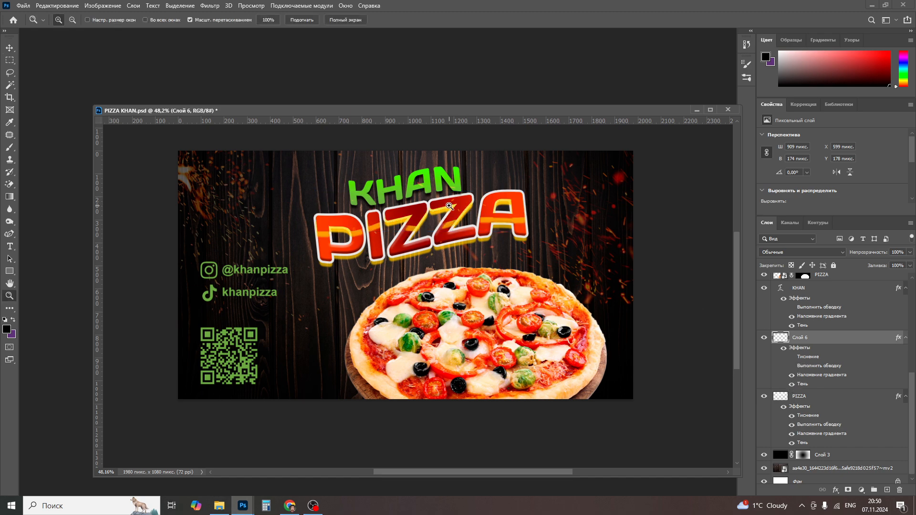
{"action": "left_click_drag", "start_coordinate": [454, 204], "coordinate": [492, 238]}
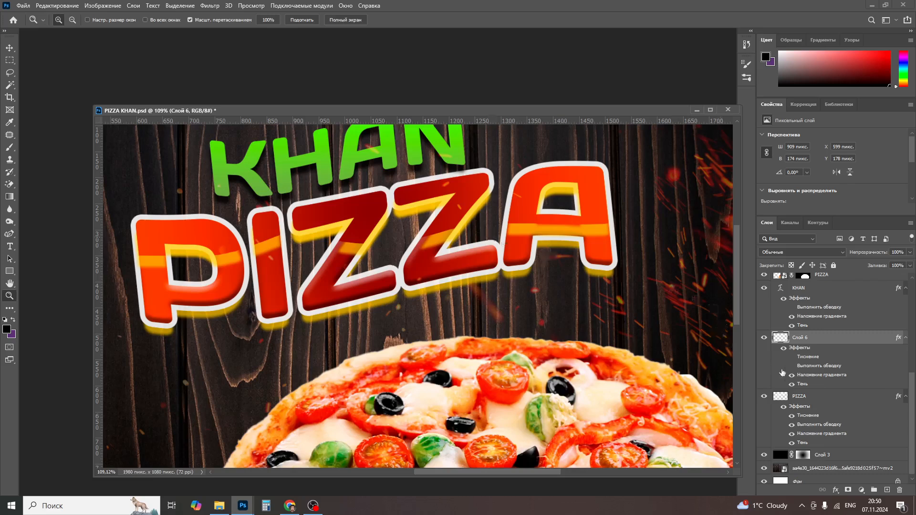
Step: Replace the gradient overlay on the copied upper half of PIZZA with a green colour overlay at 100% opacity
{"action": "double_click", "coordinate": [828, 340]}
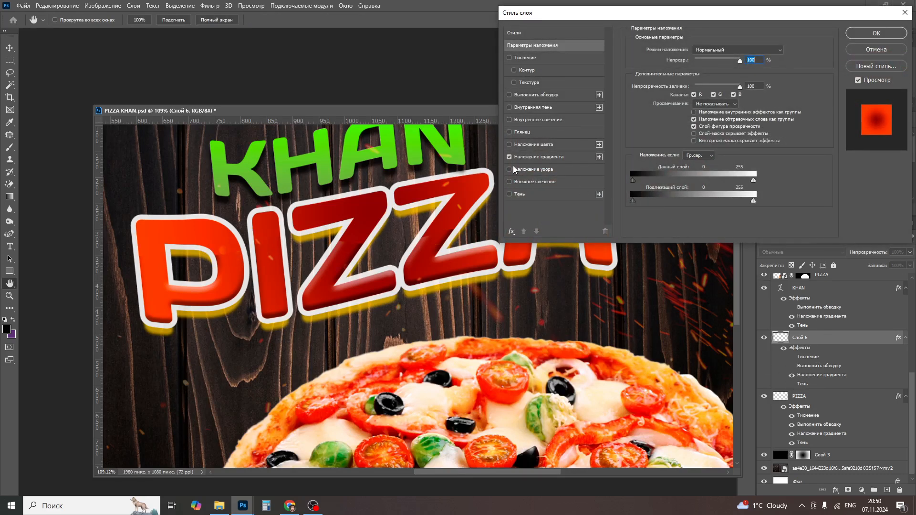
{"action": "left_click", "coordinate": [510, 158]}
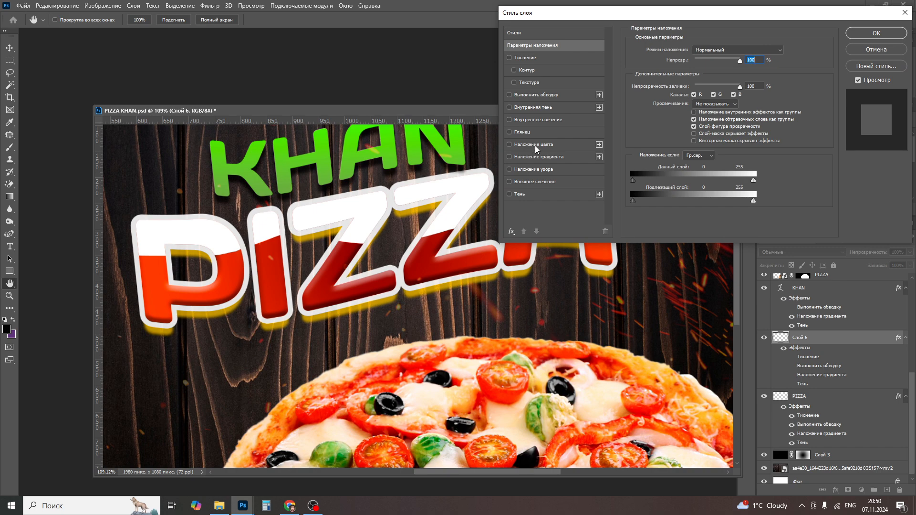
{"action": "left_click", "coordinate": [534, 145]}
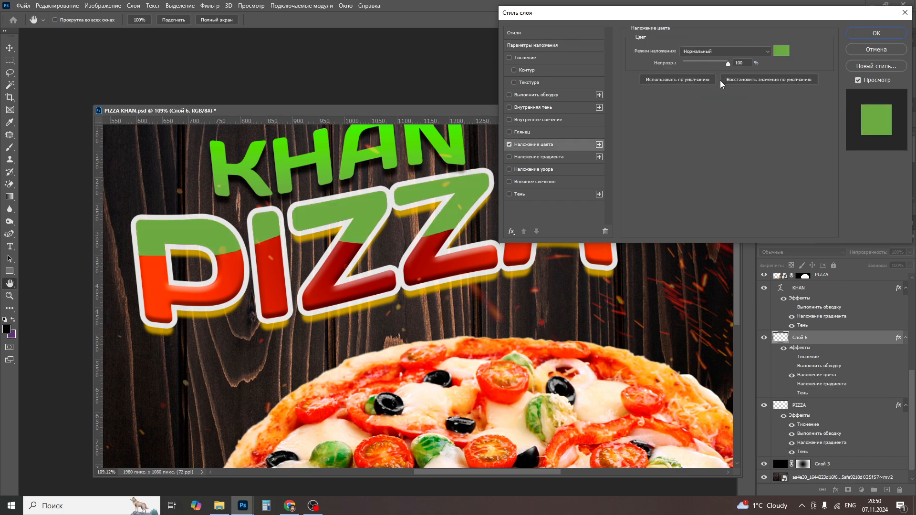
{"action": "left_click", "coordinate": [864, 35]}
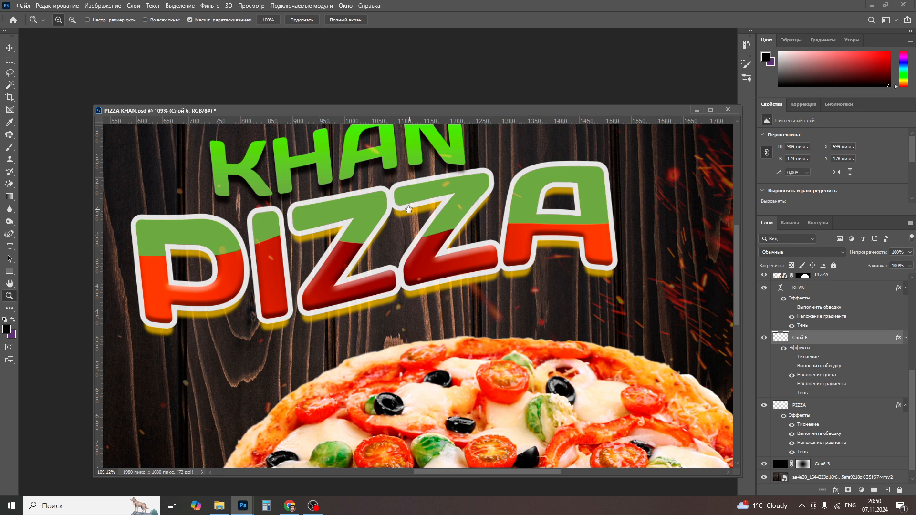
Step: Select the KHAN text layer and copy its layer style
{"action": "scroll", "coordinate": [408, 209], "scroll_direction": "up", "scroll_amount": 2}
{"action": "left_click", "coordinate": [9, 48]}
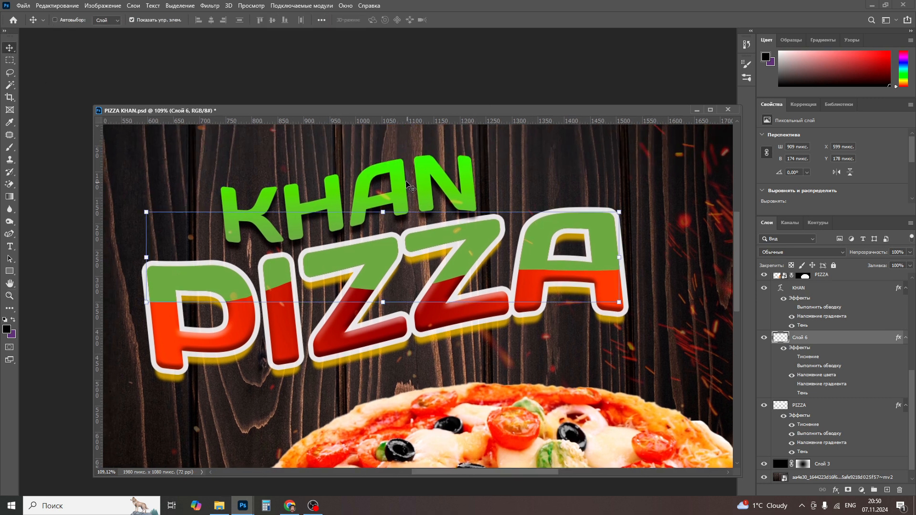
{"action": "right_click", "coordinate": [408, 182]}
{"action": "left_click", "coordinate": [411, 180]}
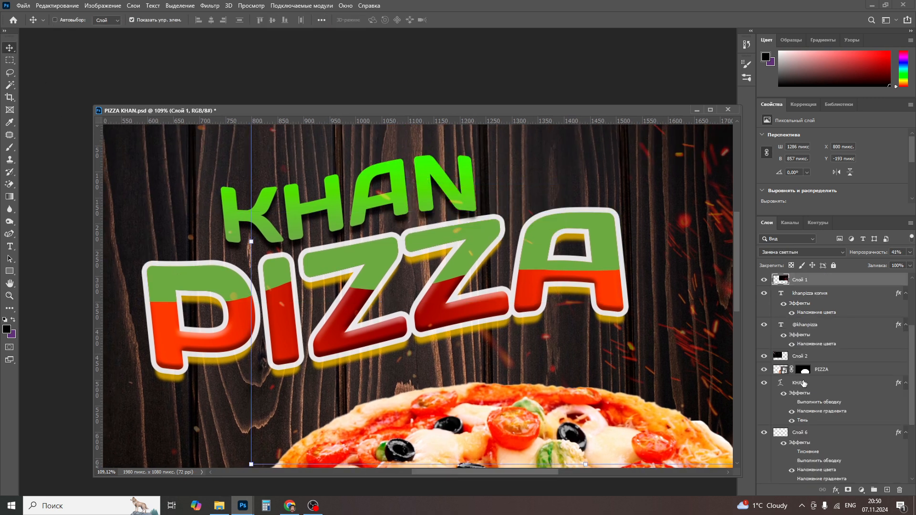
{"action": "right_click", "coordinate": [459, 191]}
{"action": "left_click", "coordinate": [473, 204]}
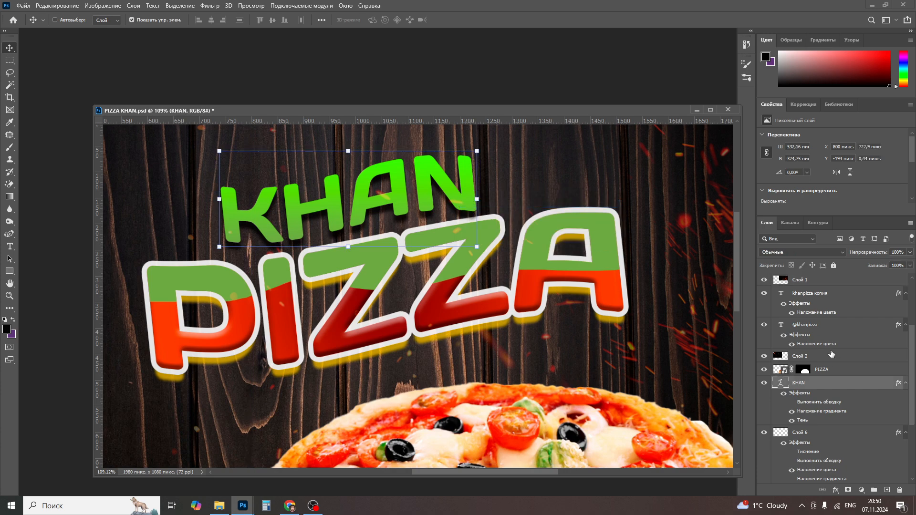
{"action": "right_click", "coordinate": [837, 382]}
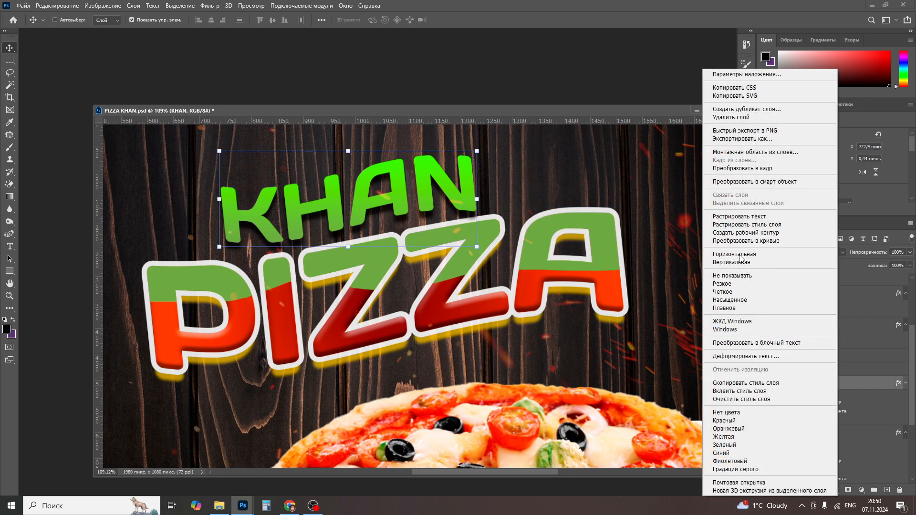
{"action": "left_click", "coordinate": [752, 384]}
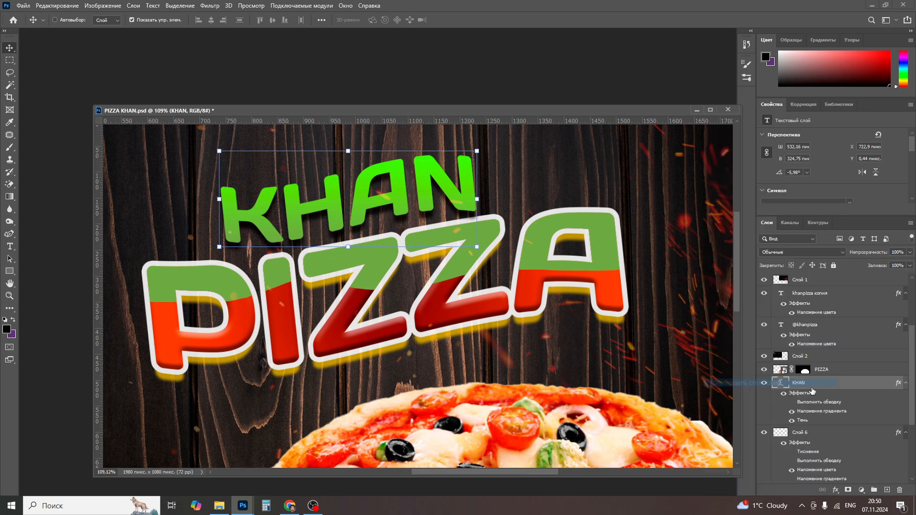
Step: Paste the KHAN layer style onto the copied upper half of PIZZA and turn off its shadow
{"action": "left_click", "coordinate": [818, 435]}
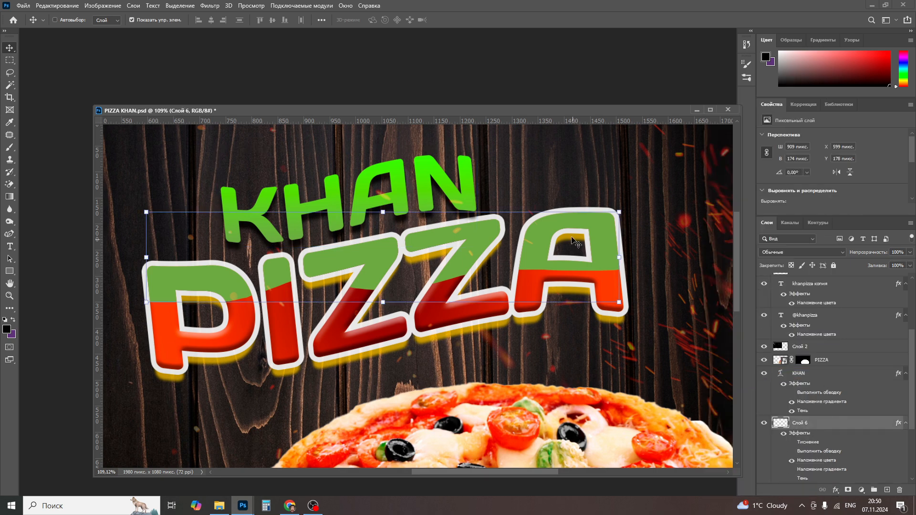
{"action": "right_click", "coordinate": [826, 423]}
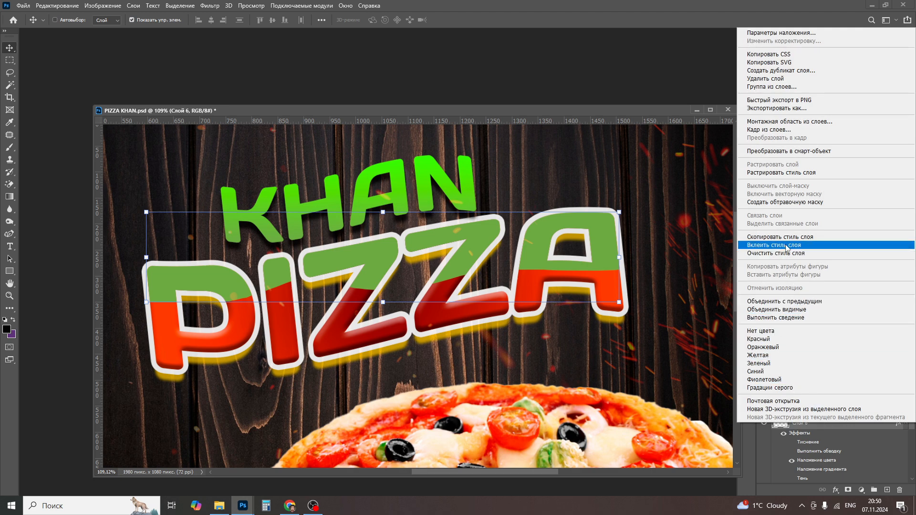
{"action": "left_click", "coordinate": [788, 246]}
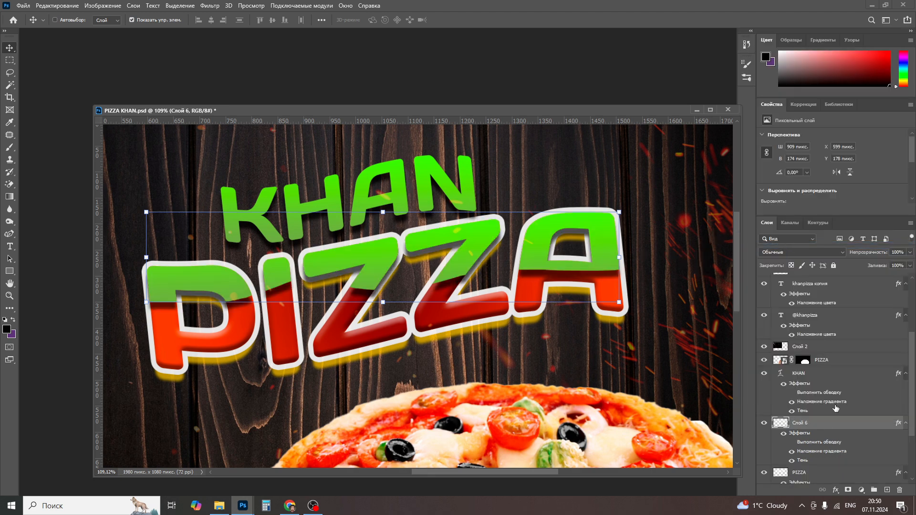
{"action": "left_click", "coordinate": [792, 461]}
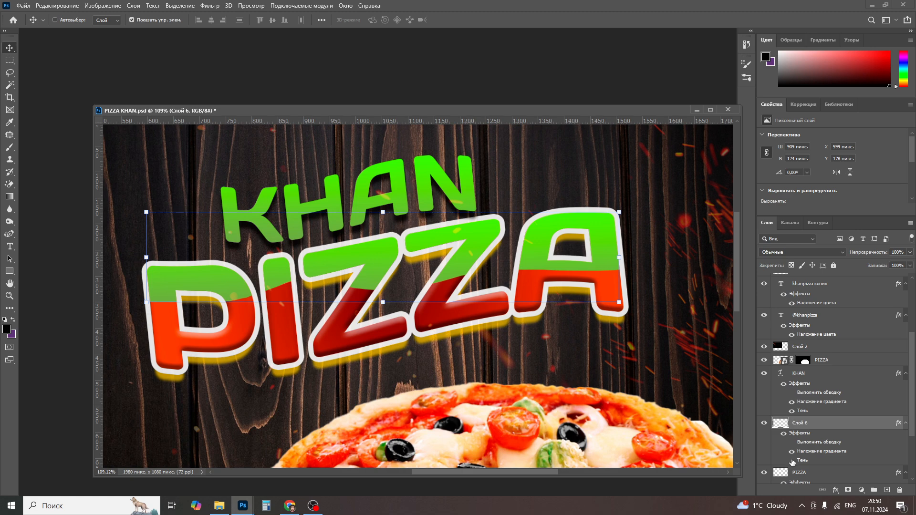
{"action": "scroll", "coordinate": [423, 225], "scroll_direction": "down", "scroll_amount": 3}
{"action": "scroll", "coordinate": [416, 243], "scroll_direction": "up", "scroll_amount": 1}
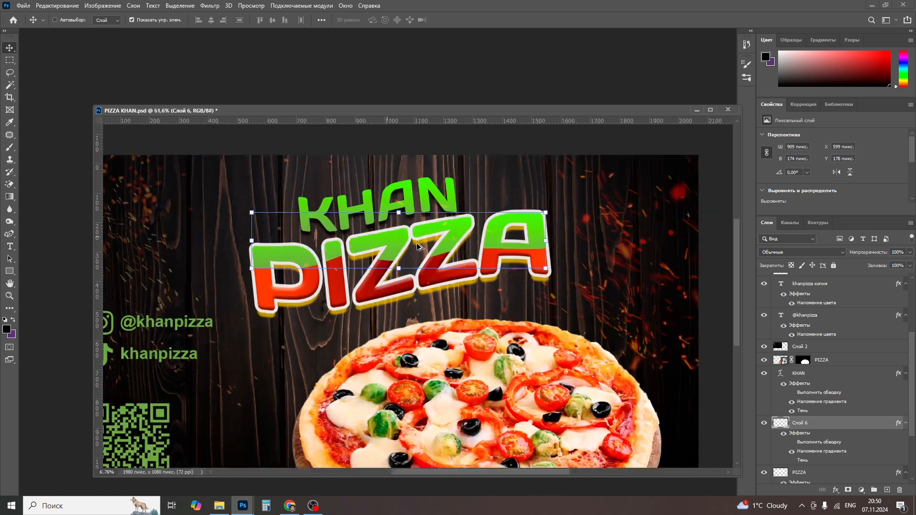
Step: Recolour the muted green stop of the upper PIZZA gradient to a darker green, move it to 12% and accept the gradient
{"action": "double_click", "coordinate": [817, 451]}
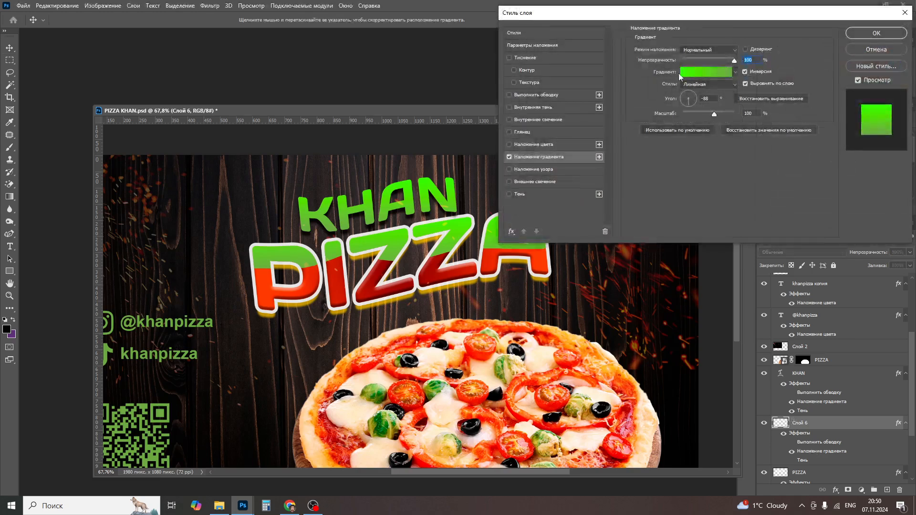
{"action": "left_click", "coordinate": [716, 71]}
{"action": "left_click", "coordinate": [625, 336]}
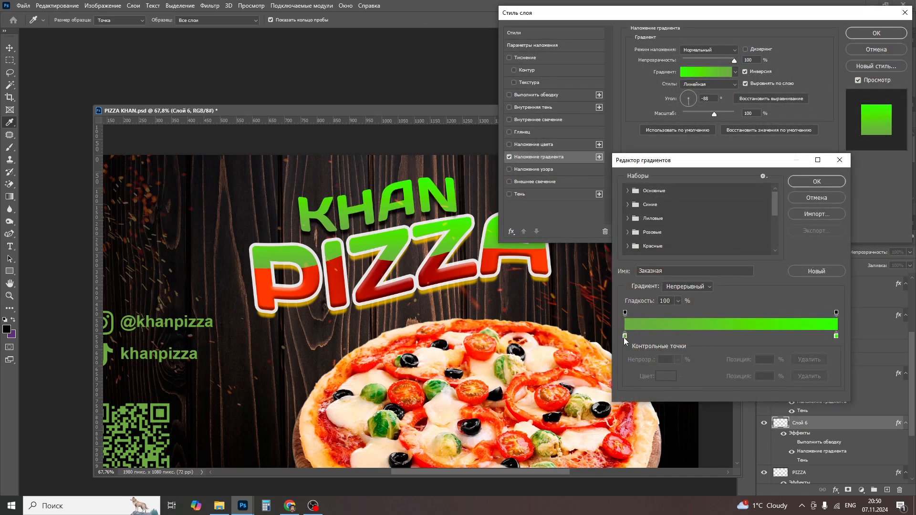
{"action": "left_click", "coordinate": [666, 377]}
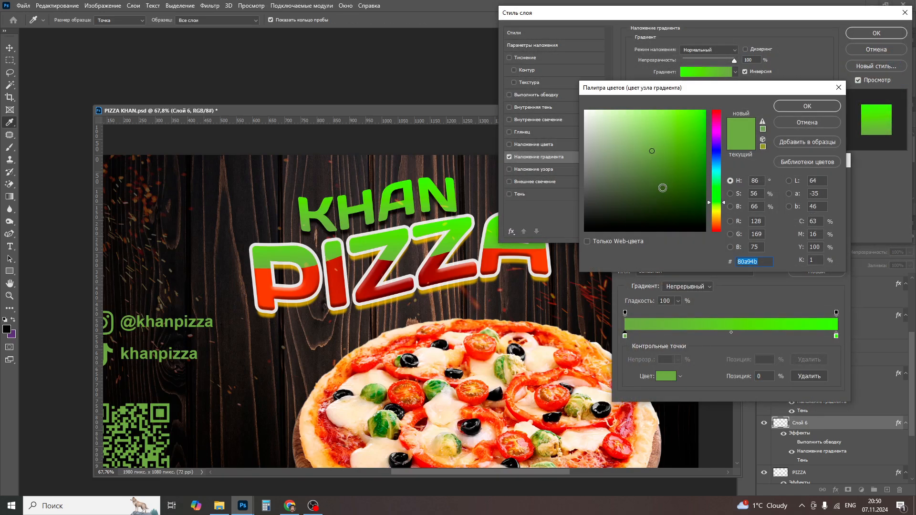
{"action": "left_click", "coordinate": [665, 167]}
{"action": "left_click", "coordinate": [793, 108]}
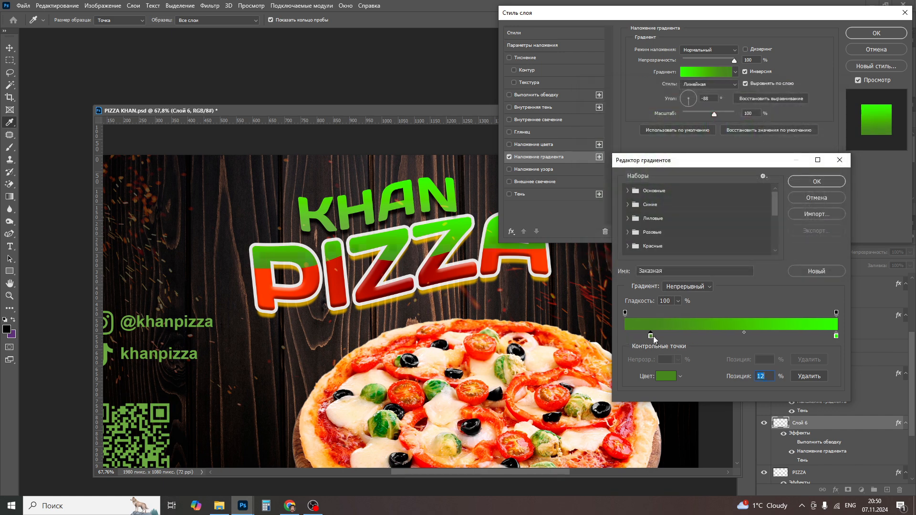
{"action": "left_click", "coordinate": [816, 181]}
Step: Set the upper PIZZA gradient overlay's angle to -83°, move its bright green stop to 83% and accept the layer style
{"action": "left_click", "coordinate": [691, 97]}
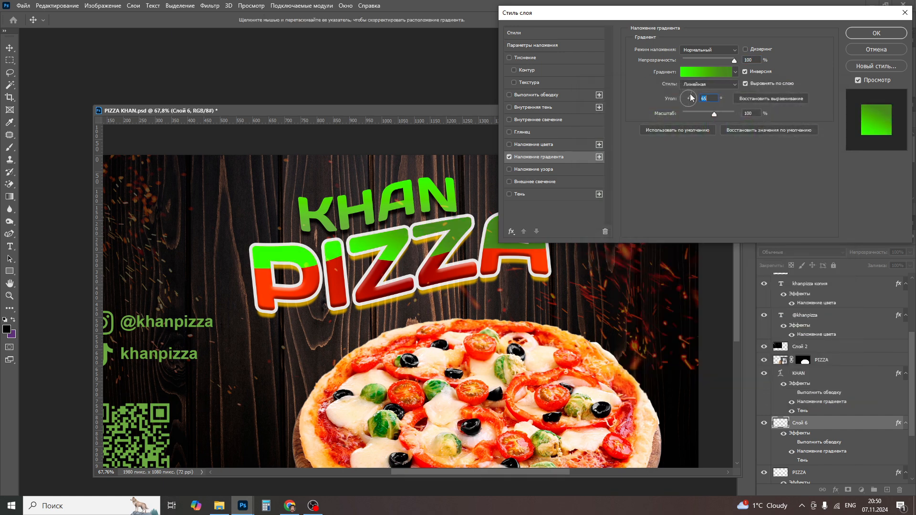
{"action": "left_click_drag", "start_coordinate": [690, 100], "coordinate": [690, 106]}
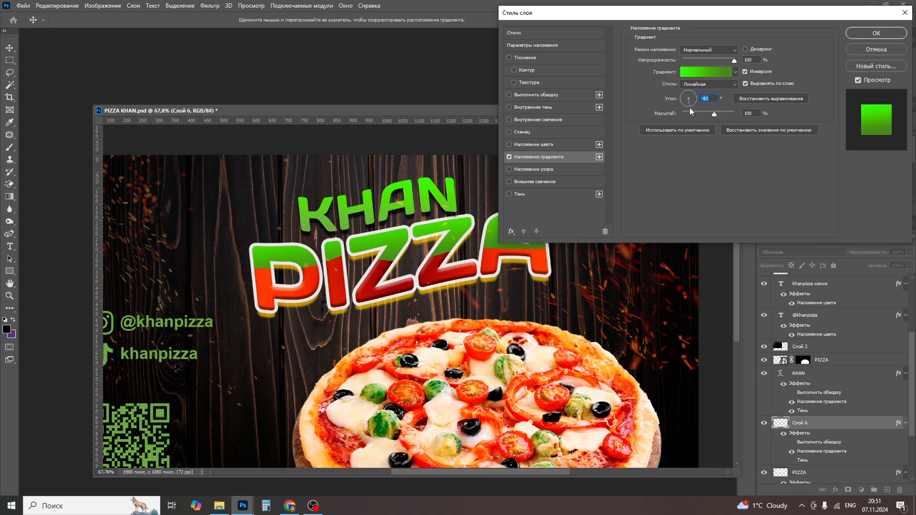
{"action": "left_click", "coordinate": [703, 73]}
{"action": "left_click_drag", "start_coordinate": [837, 336], "coordinate": [800, 335]}
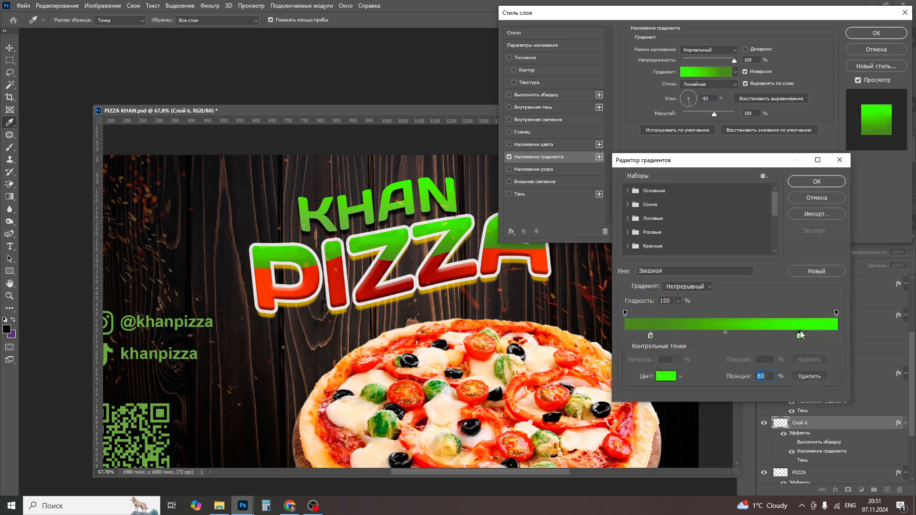
{"action": "left_click", "coordinate": [809, 181]}
{"action": "left_click", "coordinate": [861, 33]}
{"action": "key", "text": "ctrl+0"}
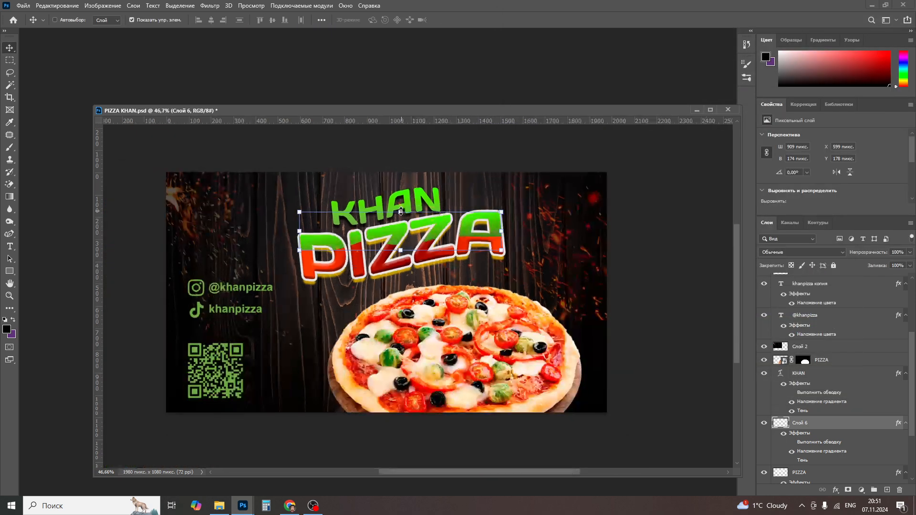
{"action": "left_click", "coordinate": [12, 63]}
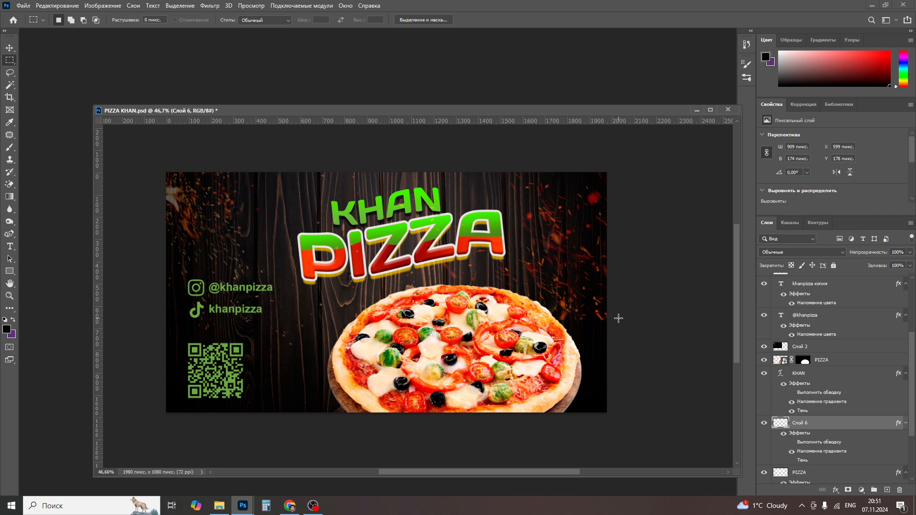
{"action": "key", "text": "v"}
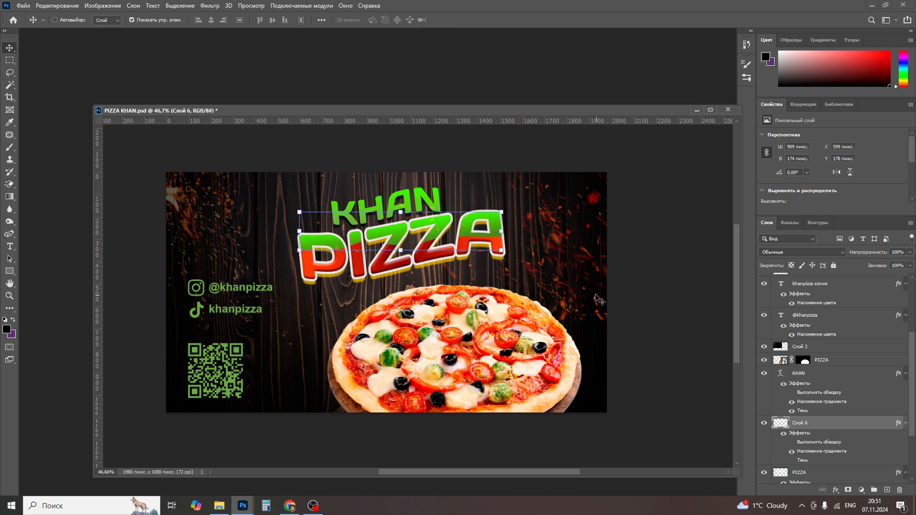
Step: Duplicate the document as PIZZA KHAN копия and delete the green upper-half PIZZA layer in the copy
{"action": "right_click", "coordinate": [530, 111]}
{"action": "left_click", "coordinate": [542, 116]}
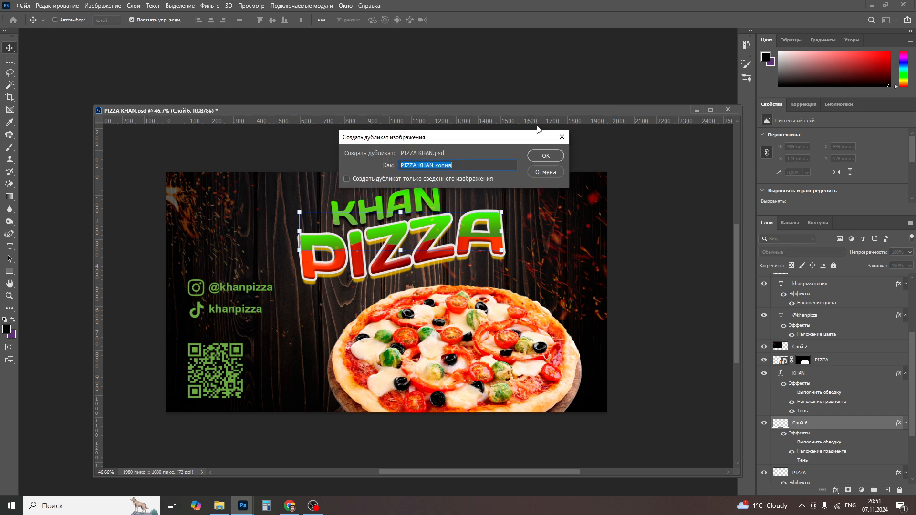
{"action": "key", "text": "Return"}
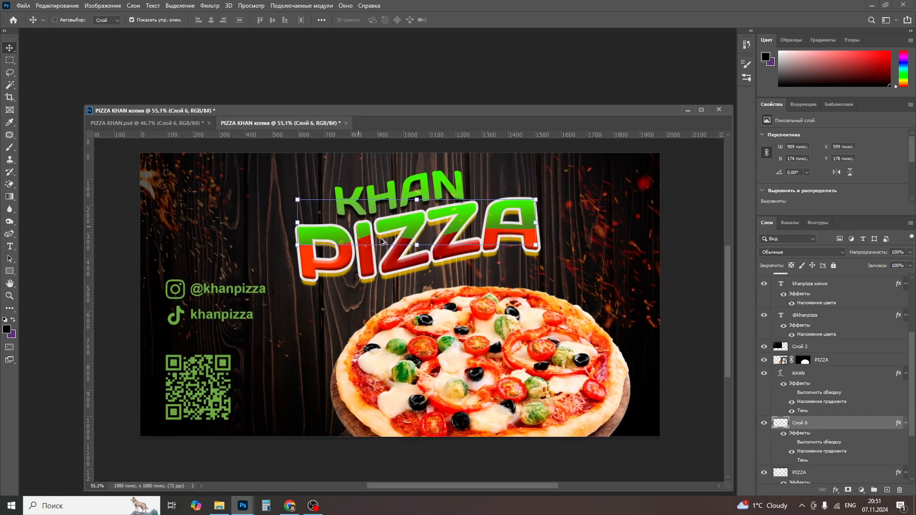
{"action": "key", "text": "ctrl+e"}
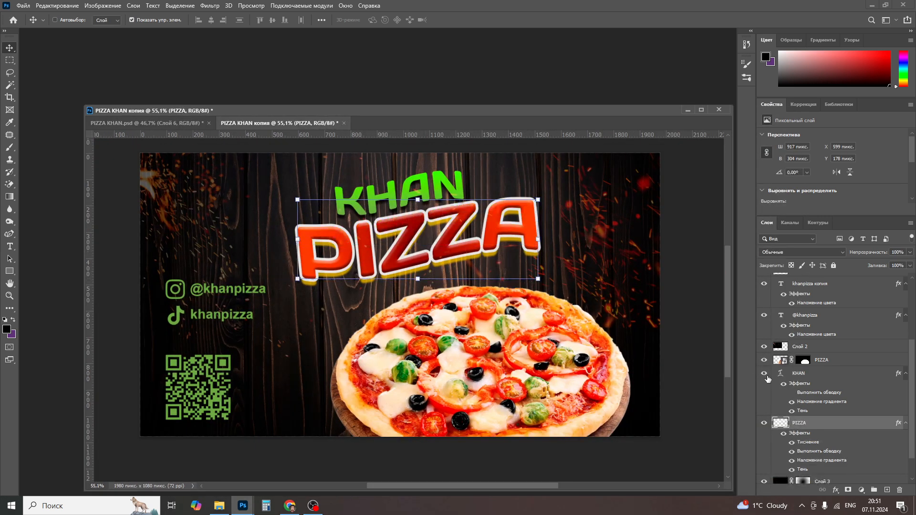
Step: Turn off the gradient overlay, stroke and bevel on the copy's PIZZA title layer and recolour its drop shadow black
{"action": "left_click", "coordinate": [793, 460]}
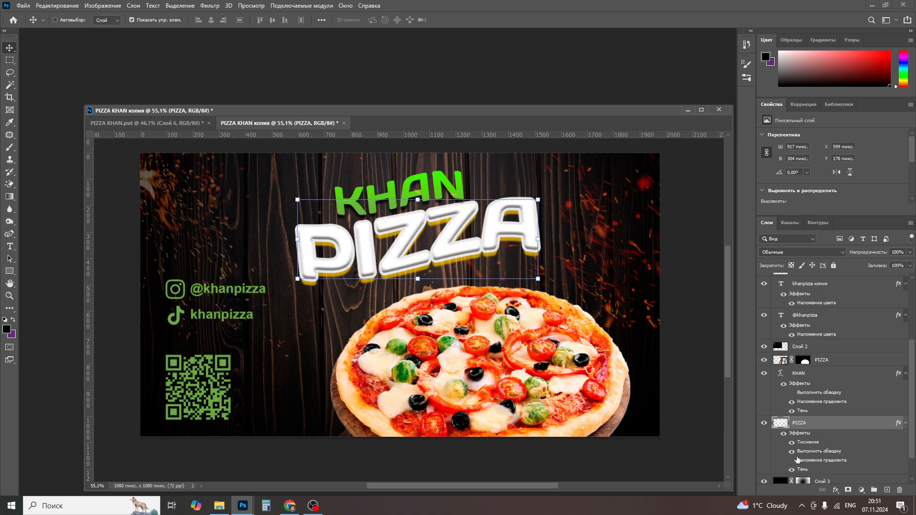
{"action": "double_click", "coordinate": [826, 431]}
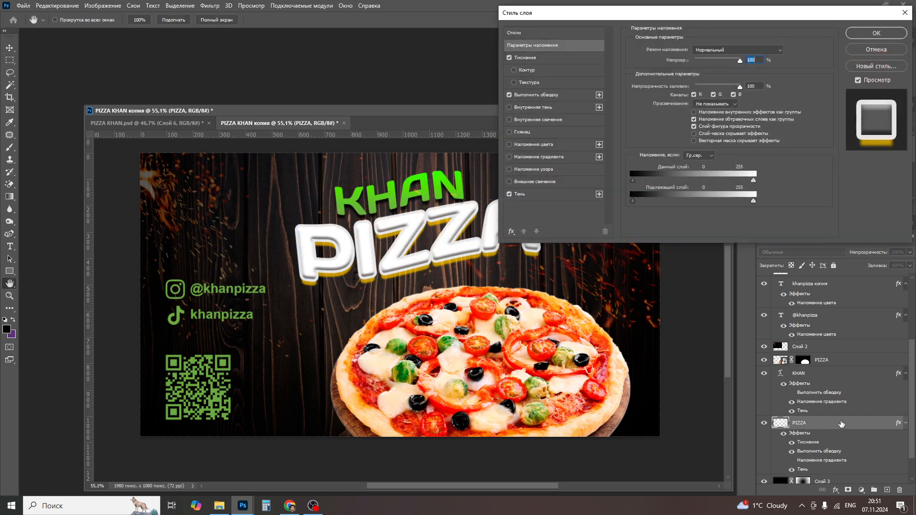
{"action": "left_click", "coordinate": [511, 95]}
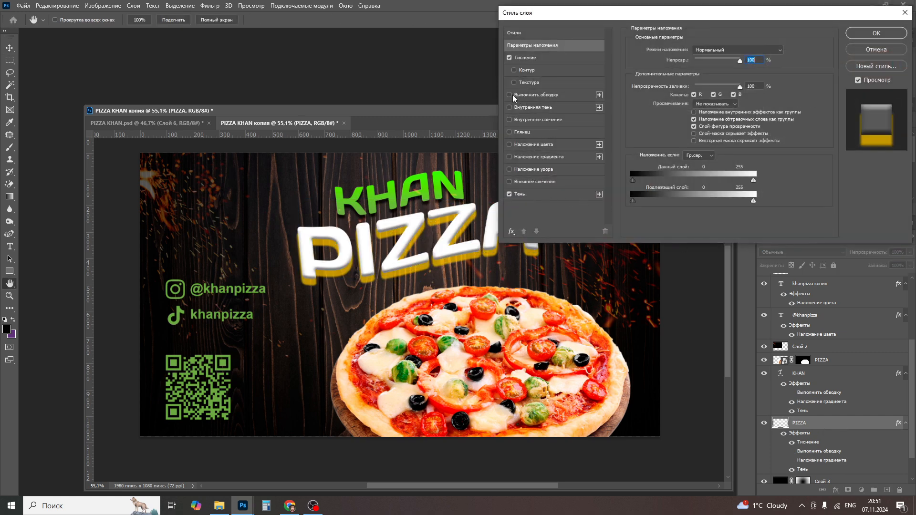
{"action": "left_click", "coordinate": [520, 194]}
{"action": "left_click", "coordinate": [781, 51]}
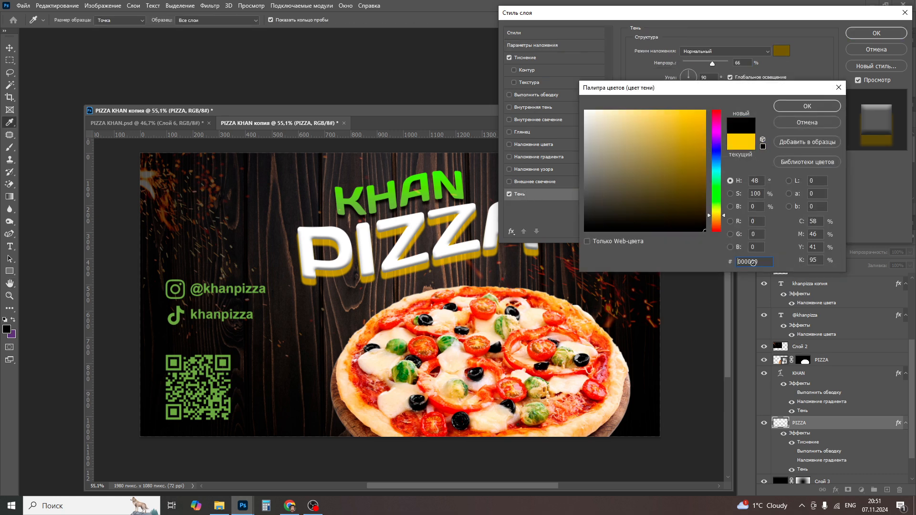
{"action": "key", "text": "Return"}
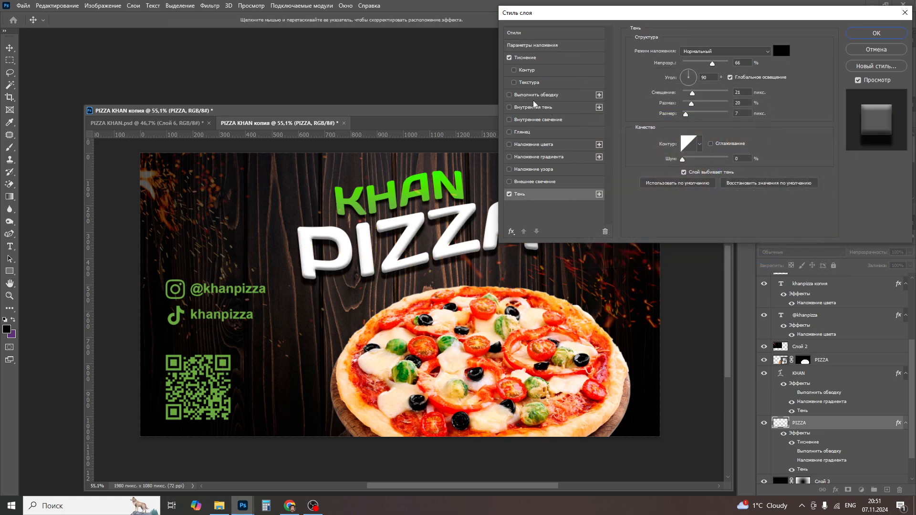
{"action": "left_click", "coordinate": [510, 58]}
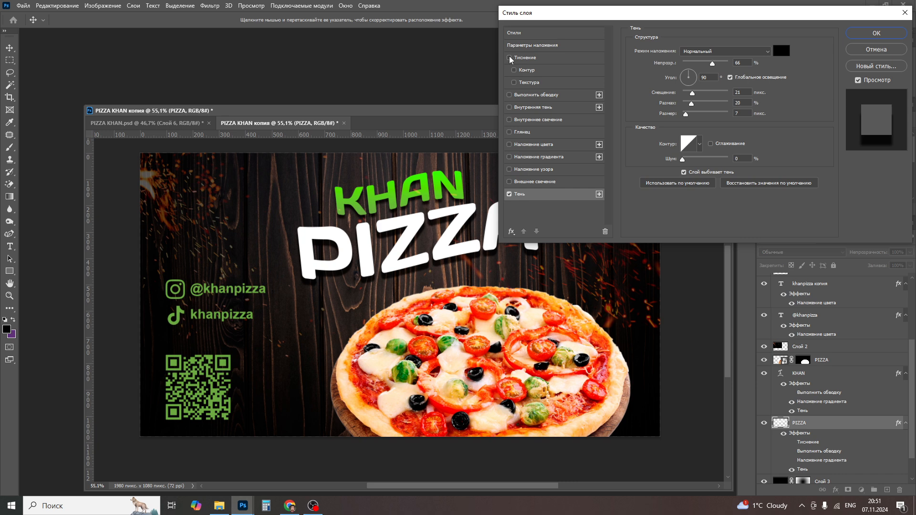
{"action": "key", "text": "Return"}
Step: Replace the gradient overlay on the copy's KHAN text layer with a white colour overlay
{"action": "right_click", "coordinate": [458, 176]}
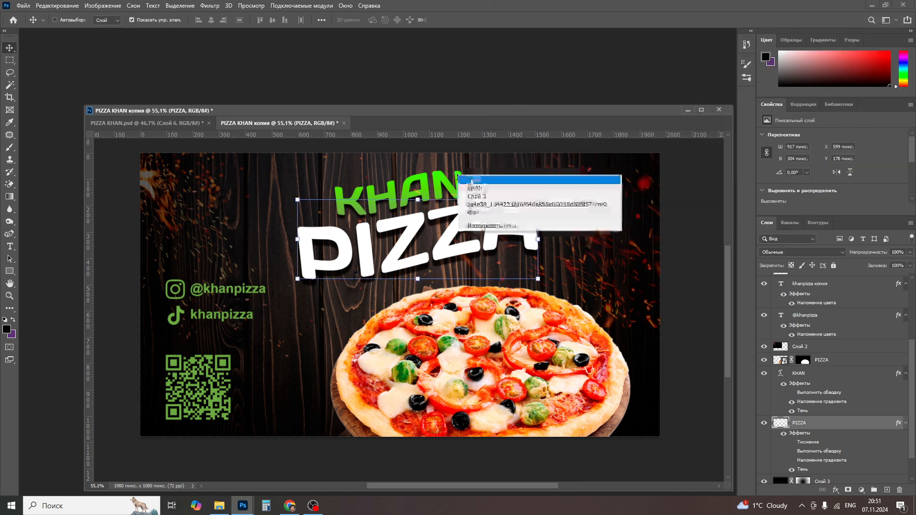
{"action": "left_click", "coordinate": [478, 189]}
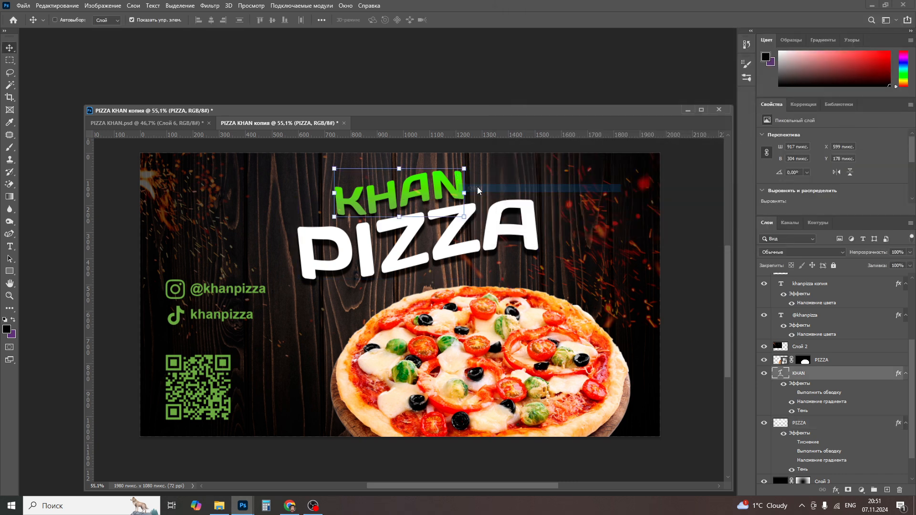
{"action": "double_click", "coordinate": [846, 377]}
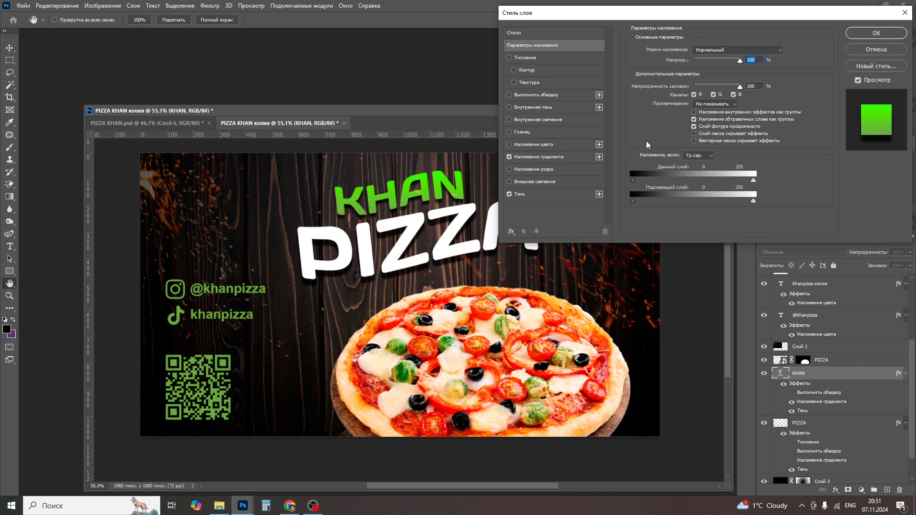
{"action": "left_click", "coordinate": [531, 159]}
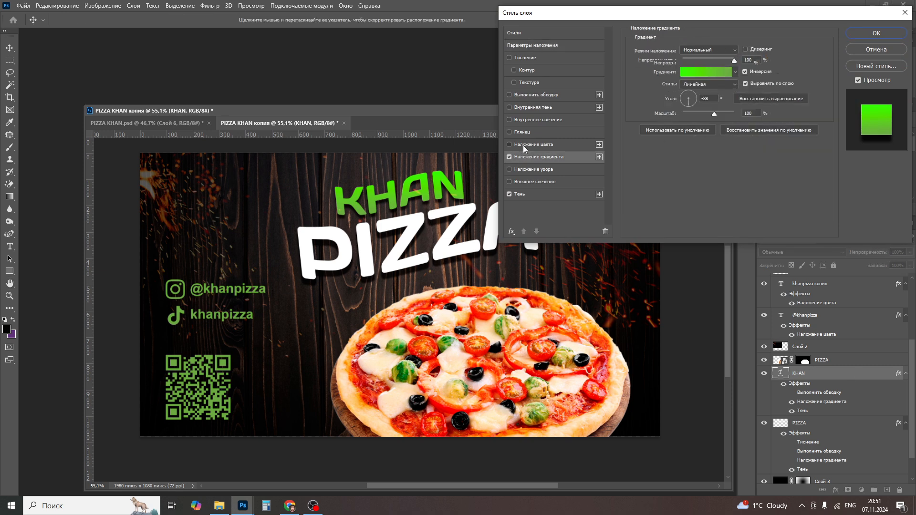
{"action": "left_click", "coordinate": [523, 145]}
{"action": "left_click", "coordinate": [509, 157]}
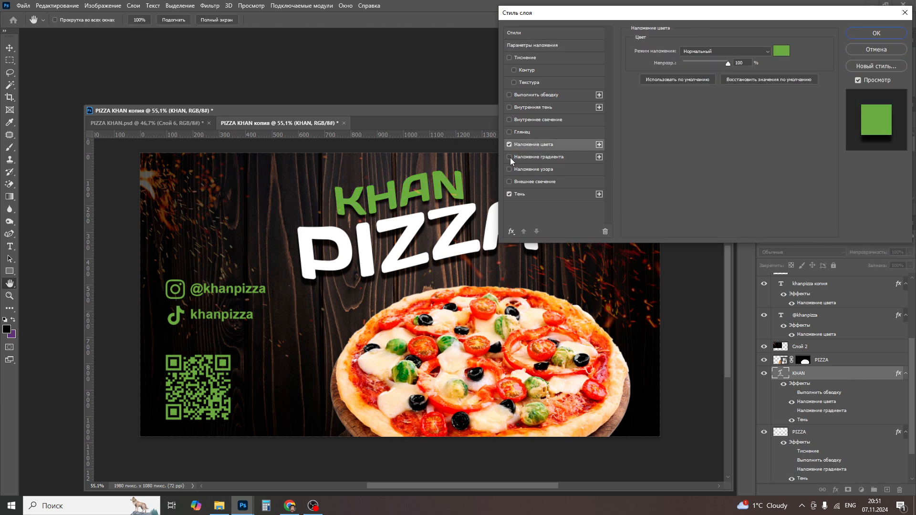
{"action": "left_click", "coordinate": [782, 51]}
{"action": "left_click_drag", "start_coordinate": [602, 124], "coordinate": [561, 98]}
{"action": "key", "text": "Return"}
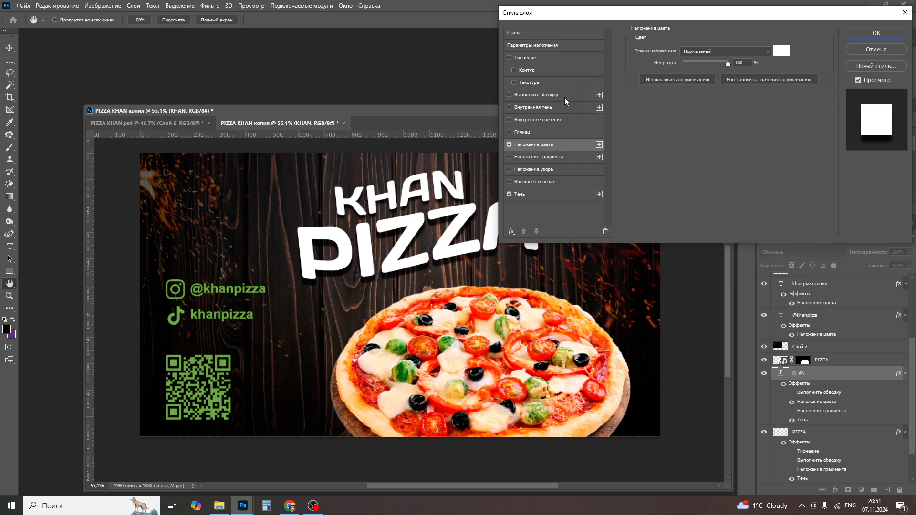
{"action": "key", "text": "Return"}
Step: Examine the plain white title version and compare it with the styled title in PIZZA KHAN.psd
{"action": "scroll", "coordinate": [439, 292], "scroll_direction": "down", "scroll_amount": 2}
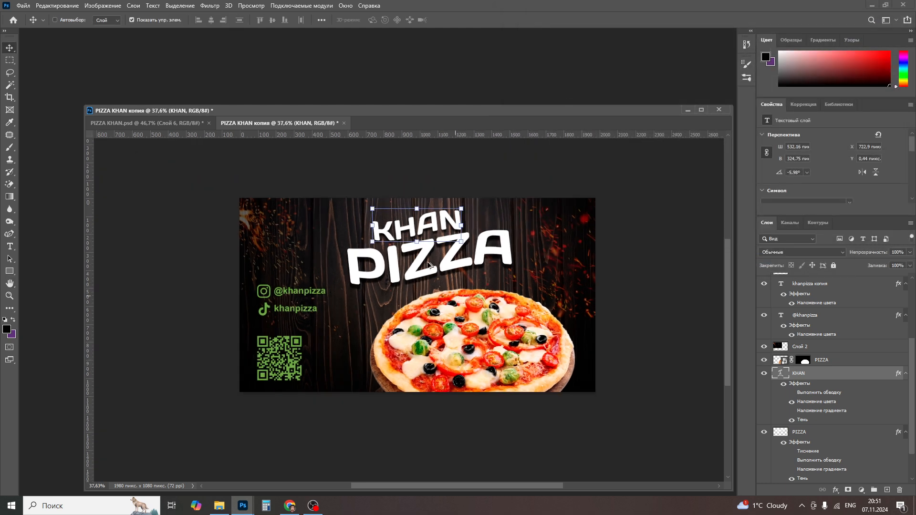
{"action": "key", "text": "m"}
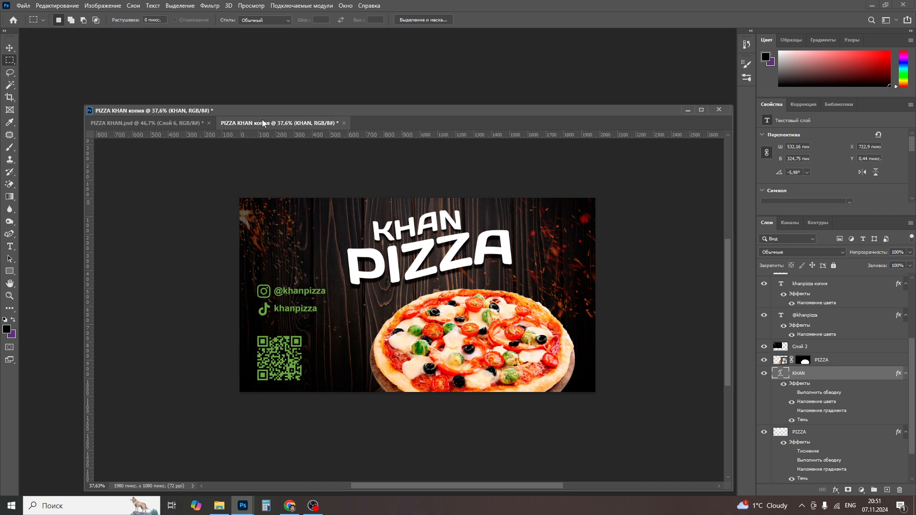
{"action": "key", "text": "ctrl+0"}
{"action": "left_click", "coordinate": [10, 48]}
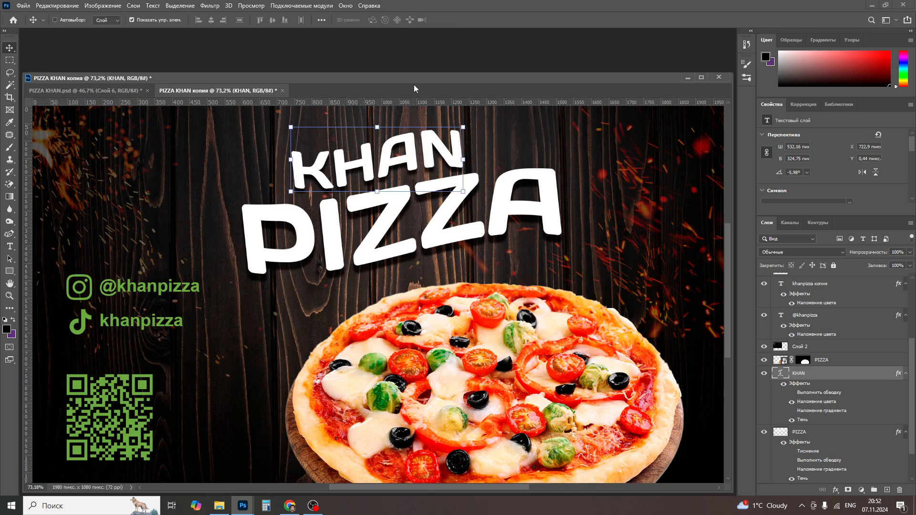
{"action": "left_click_drag", "start_coordinate": [39, 88], "coordinate": [44, 62]}
{"action": "left_click", "coordinate": [10, 60]}
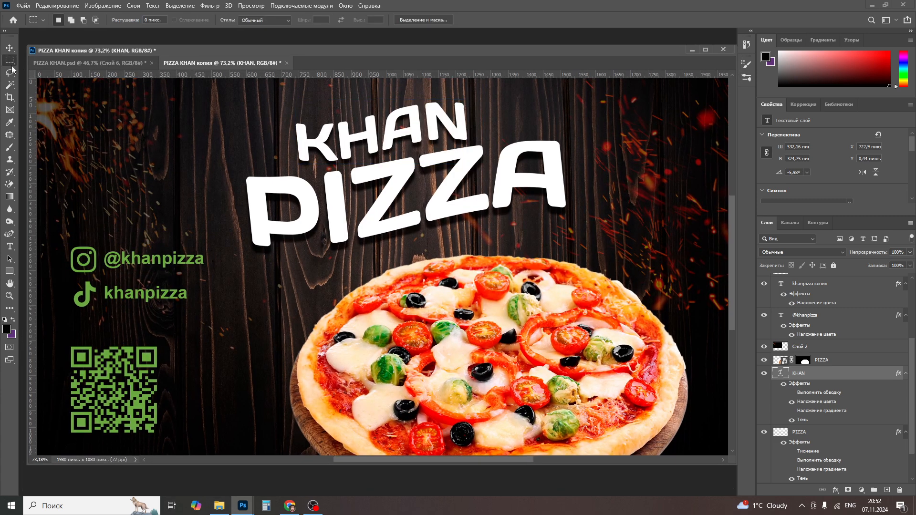
{"action": "key", "text": "ctrl+Tab"}
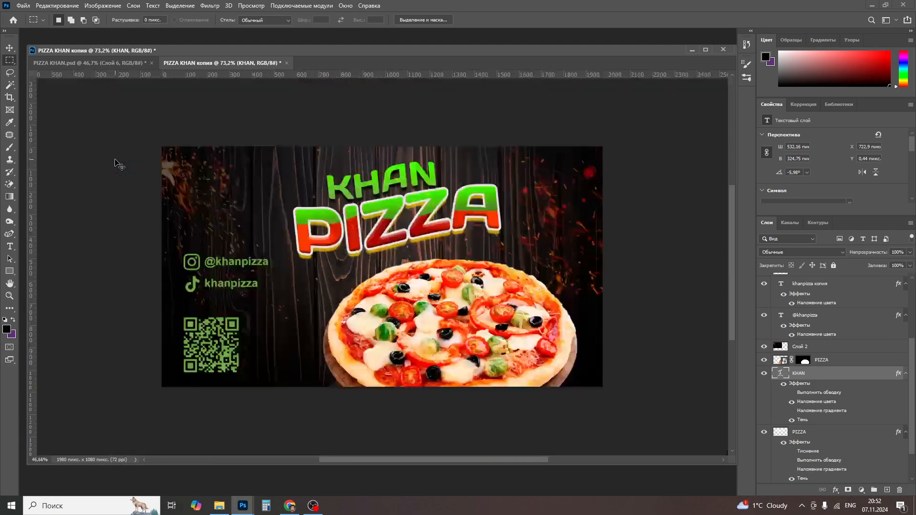
{"action": "key", "text": "ctrl+0"}
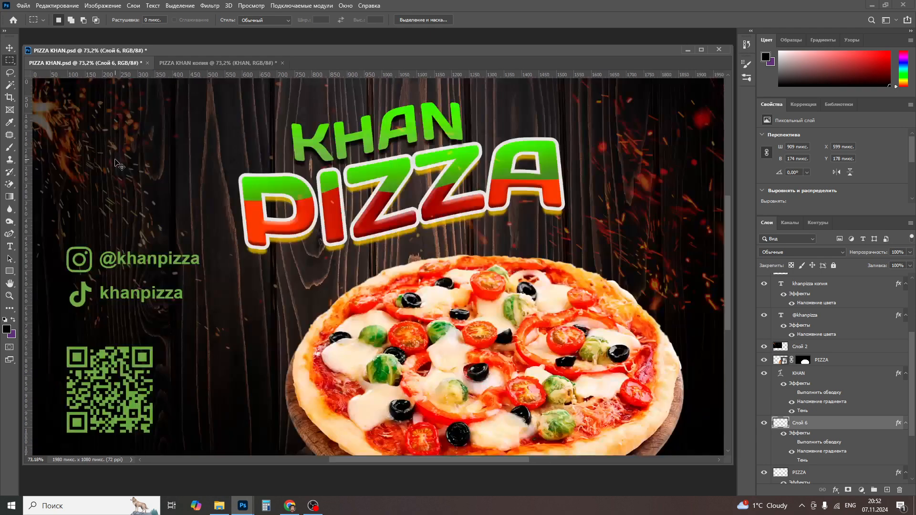
{"action": "key", "text": "ctrl+minus"}
{"action": "key", "text": "ctrl+minus"}
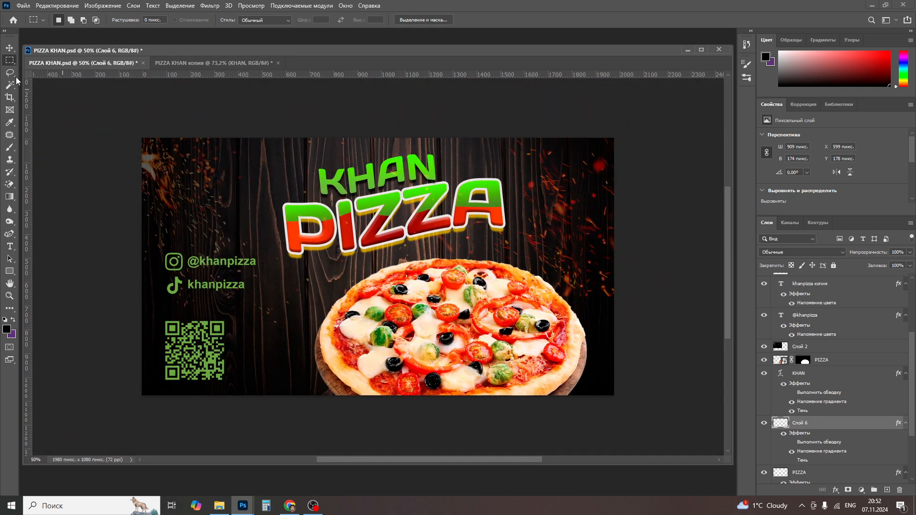
Step: Select the wooden background image layer in PIZZA KHAN.psd
{"action": "left_click", "coordinate": [8, 46]}
{"action": "right_click", "coordinate": [348, 151]}
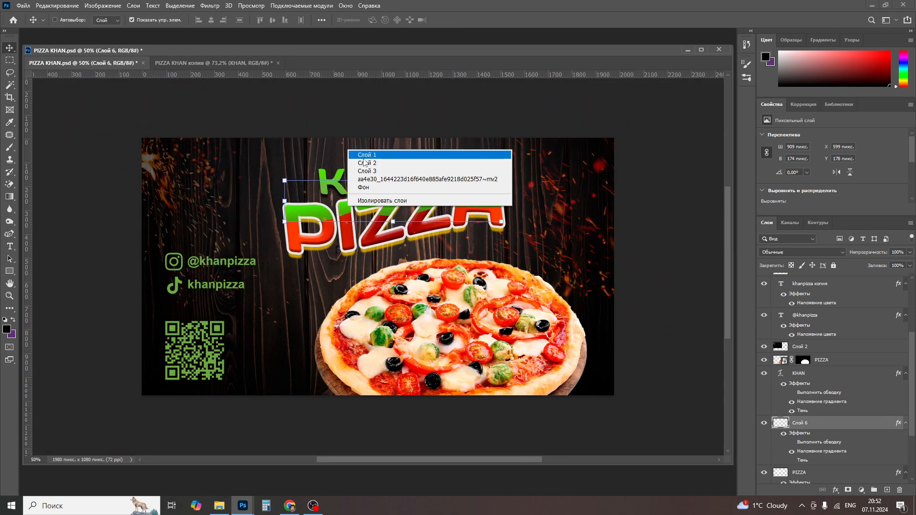
{"action": "left_click", "coordinate": [362, 157]}
{"action": "scroll", "coordinate": [824, 384], "scroll_direction": "down", "scroll_amount": 3}
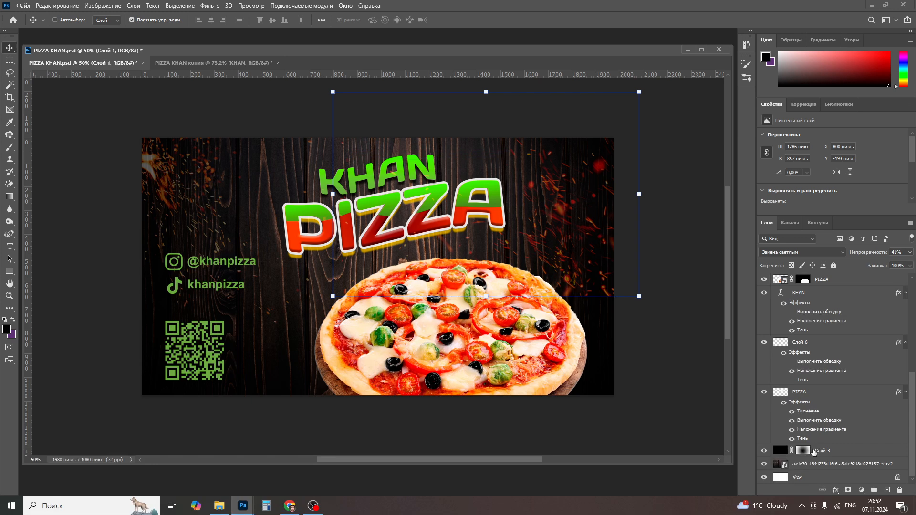
{"action": "left_click", "coordinate": [829, 452]}
{"action": "left_click", "coordinate": [831, 464]}
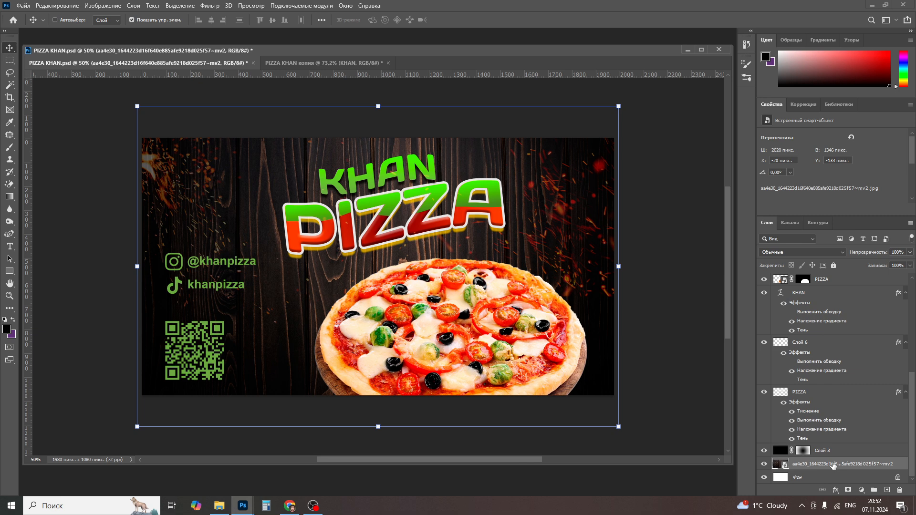
{"action": "left_click", "coordinate": [862, 490]}
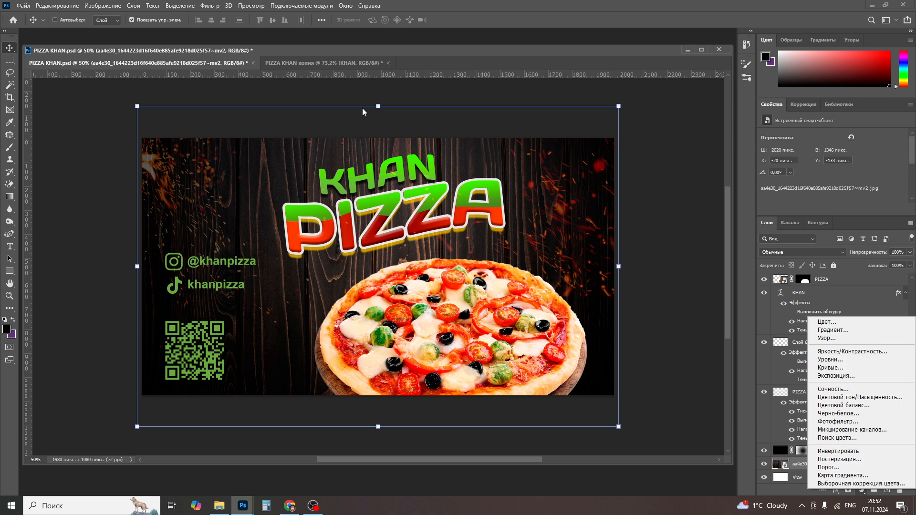
{"action": "left_click", "coordinate": [511, 1]}
{"action": "key", "text": "ctrl"}
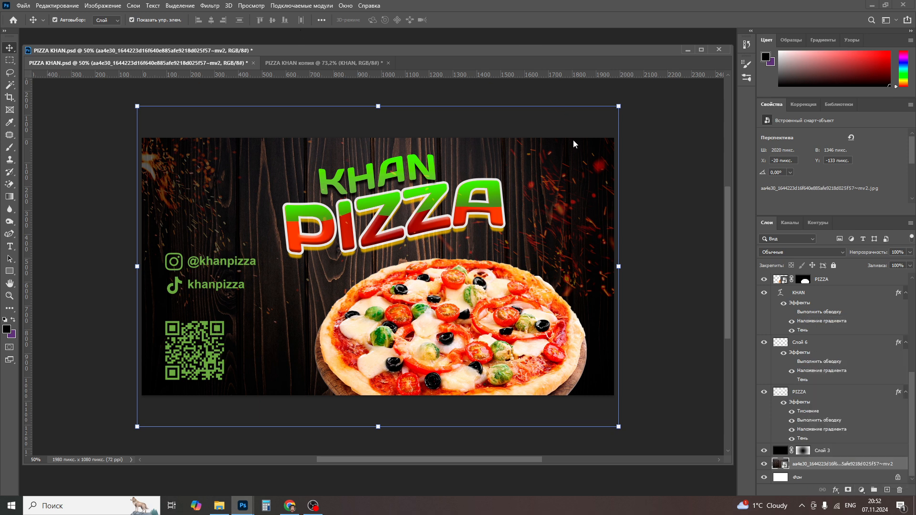
Step: Apply a Levels adjustment to the wooden background layer, slightly lowering its white output level
{"action": "key", "text": "ctrl+l"}
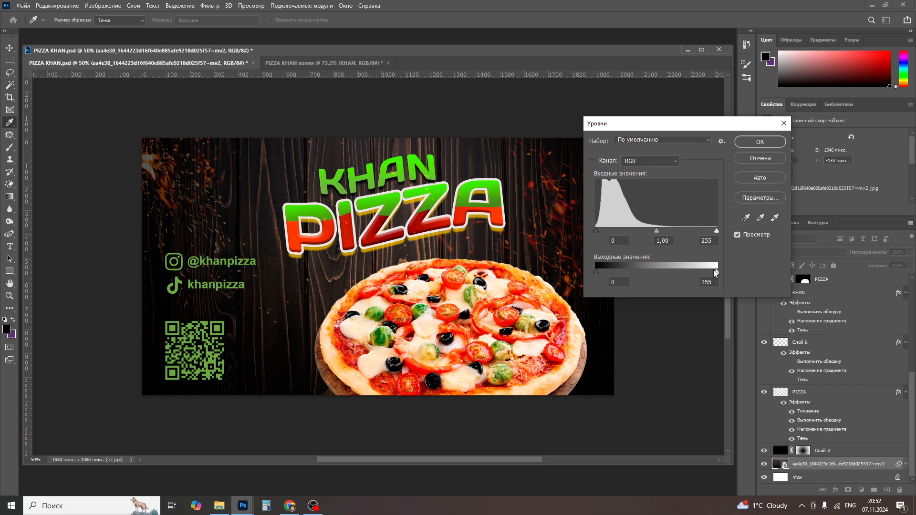
{"action": "mouse_move", "coordinate": [716, 272]}
{"action": "left_mouse_down"}
{"action": "mouse_move", "coordinate": [702, 274]}
{"action": "mouse_move", "coordinate": [719, 273]}
{"action": "left_mouse_up"}
{"action": "mouse_move", "coordinate": [717, 232]}
{"action": "left_mouse_down"}
{"action": "mouse_move", "coordinate": [682, 234]}
{"action": "mouse_move", "coordinate": [717, 234]}
{"action": "left_mouse_up"}
{"action": "mouse_move", "coordinate": [598, 231]}
{"action": "left_mouse_down"}
{"action": "mouse_move", "coordinate": [616, 232]}
{"action": "mouse_move", "coordinate": [575, 236]}
{"action": "left_mouse_up"}
{"action": "left_click_drag", "start_coordinate": [717, 272], "coordinate": [705, 273]}
{"action": "left_click", "coordinate": [760, 142]}
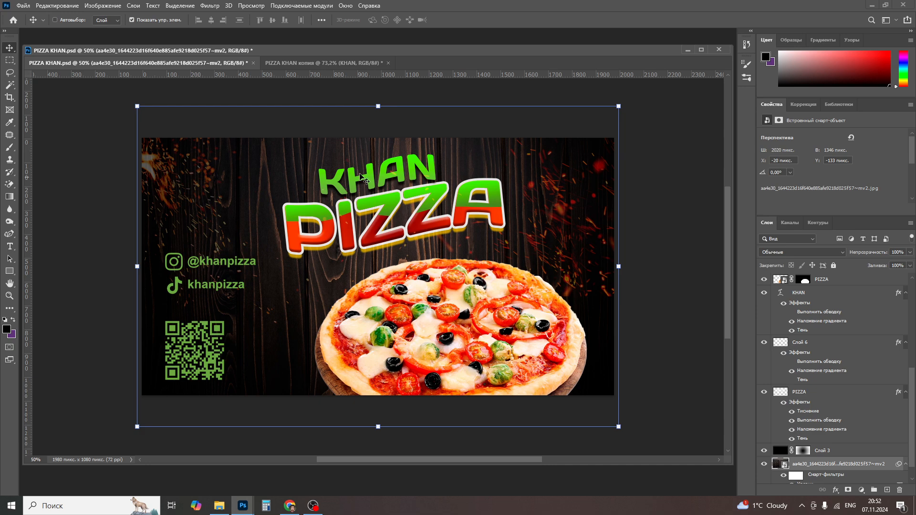
{"action": "left_click", "coordinate": [10, 61]}
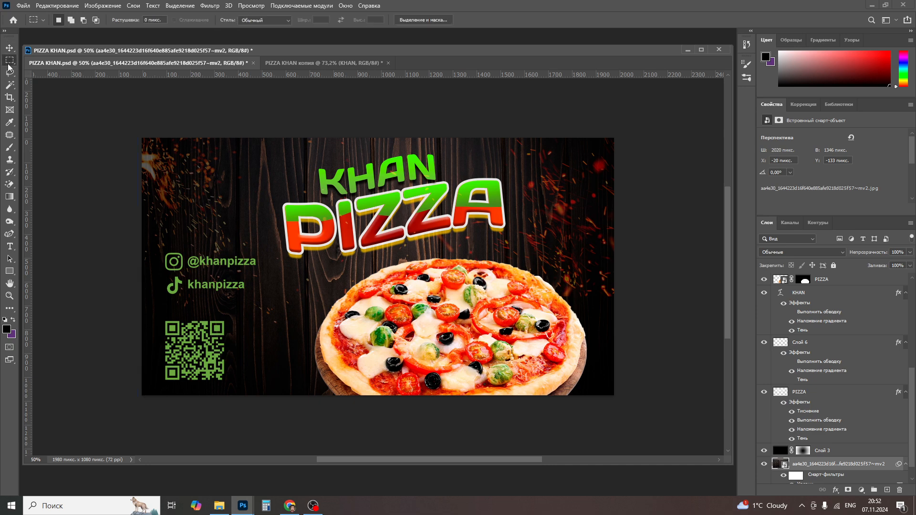
{"action": "key", "text": "ctrl+0"}
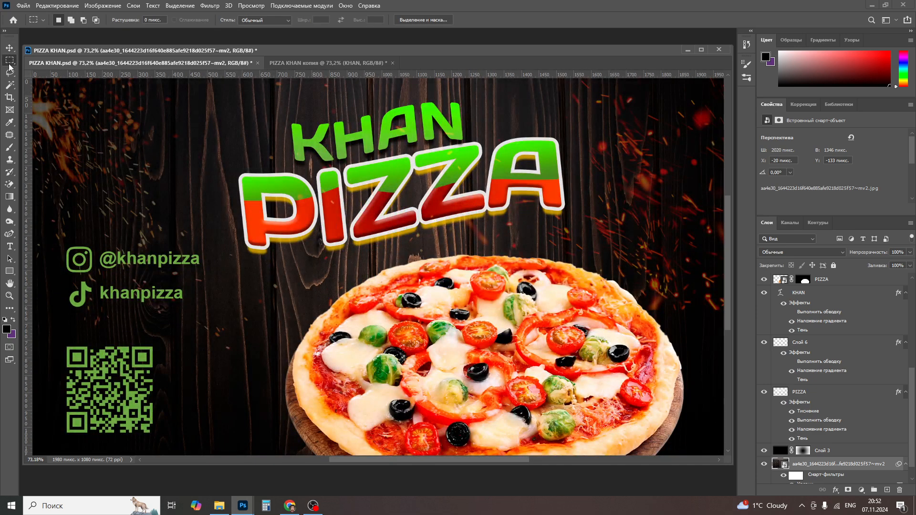